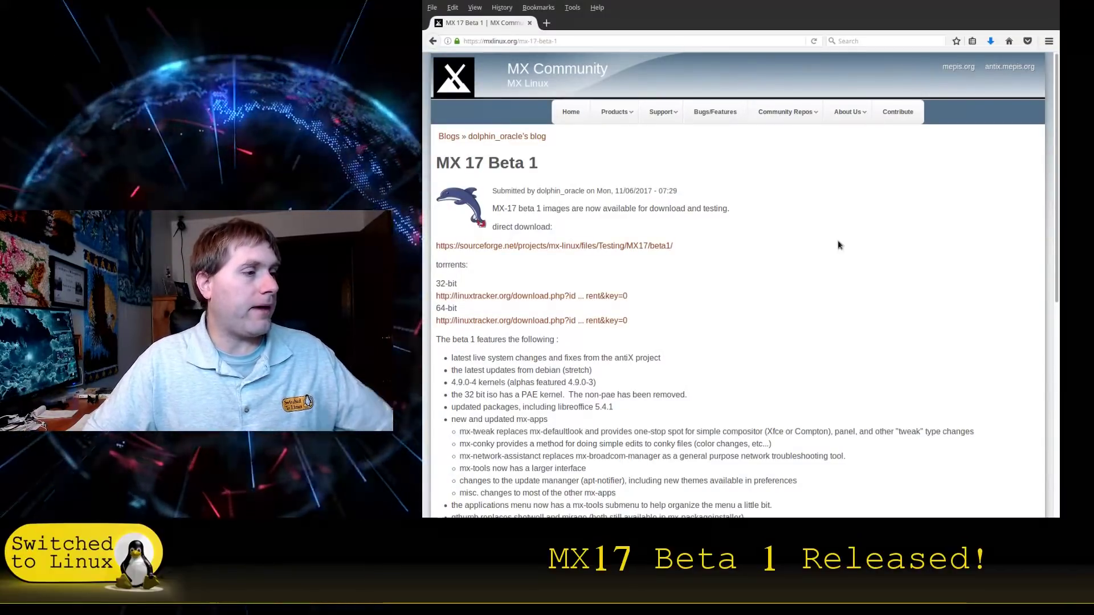
Scroll the MX 17 Beta 1 announcement past the torrent links to the features and Known Issues.
scroll(642, 269, down, 1)
scroll(643, 269, down, 2)
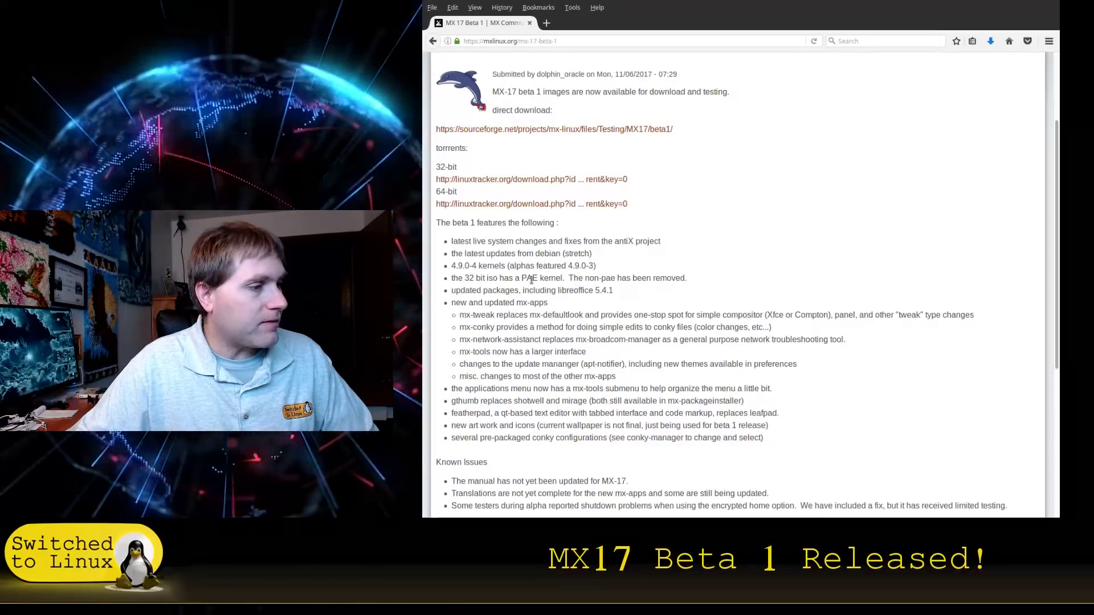
scroll(636, 294, down, 1)
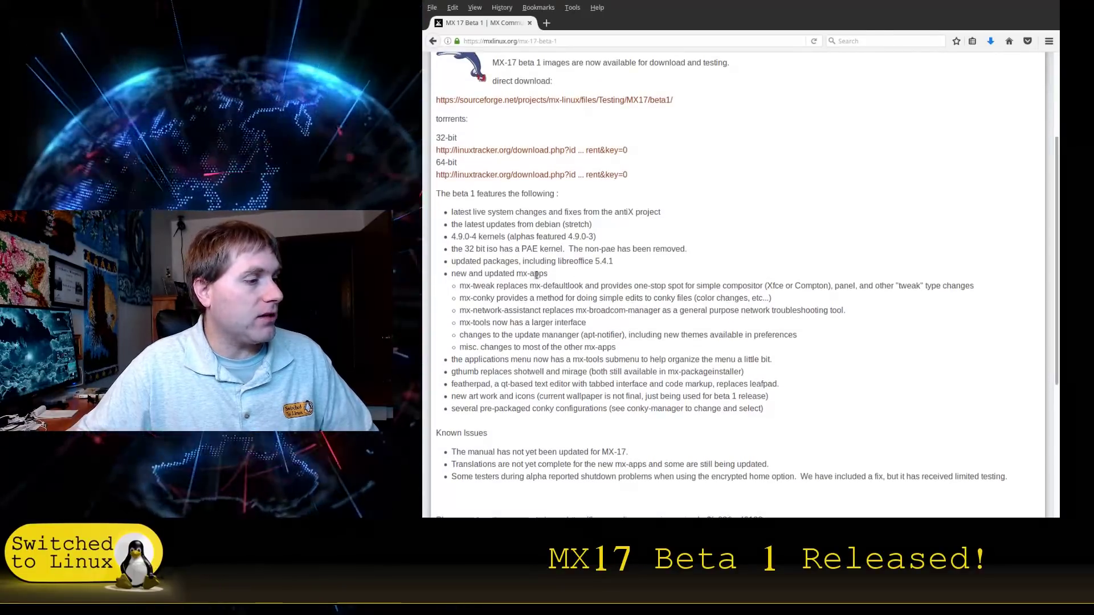
scroll(497, 283, down, 3)
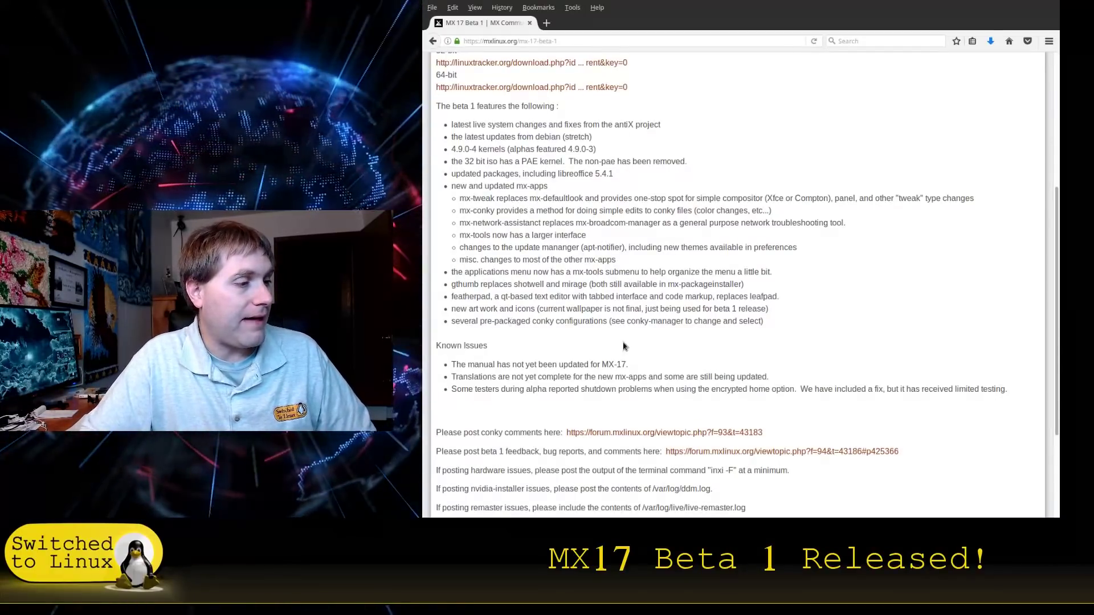
scroll(570, 285, down, 3)
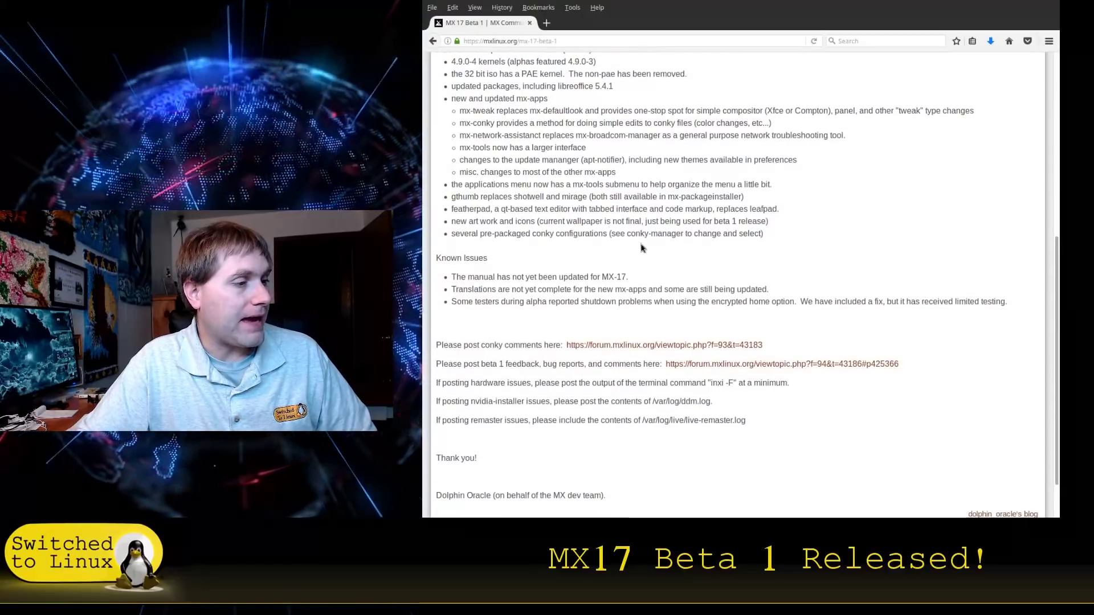
scroll(500, 140, down, 2)
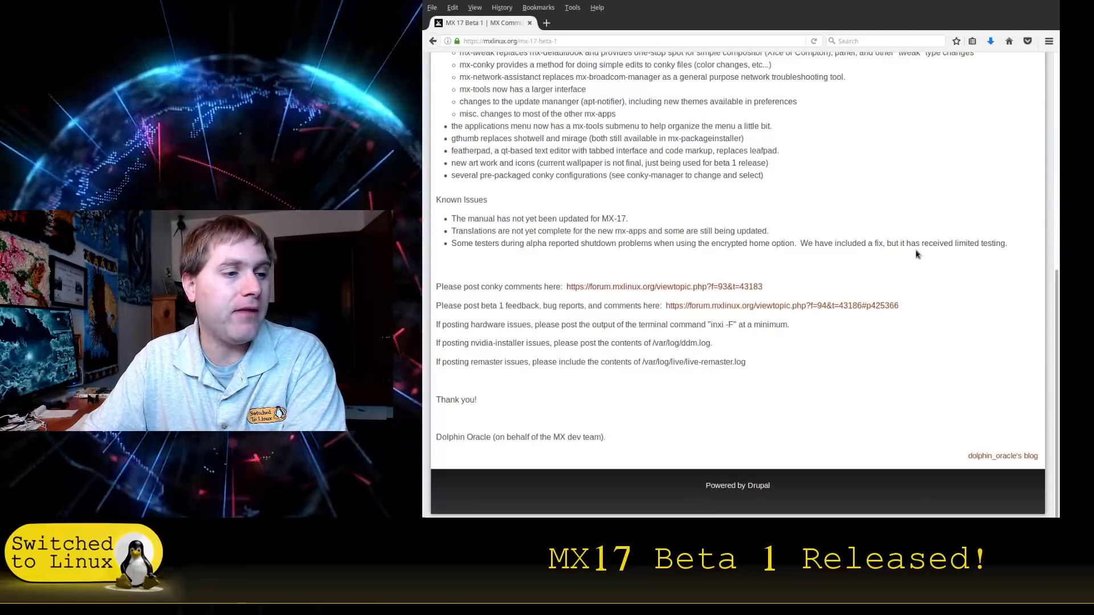
scroll(897, 244, up, 10)
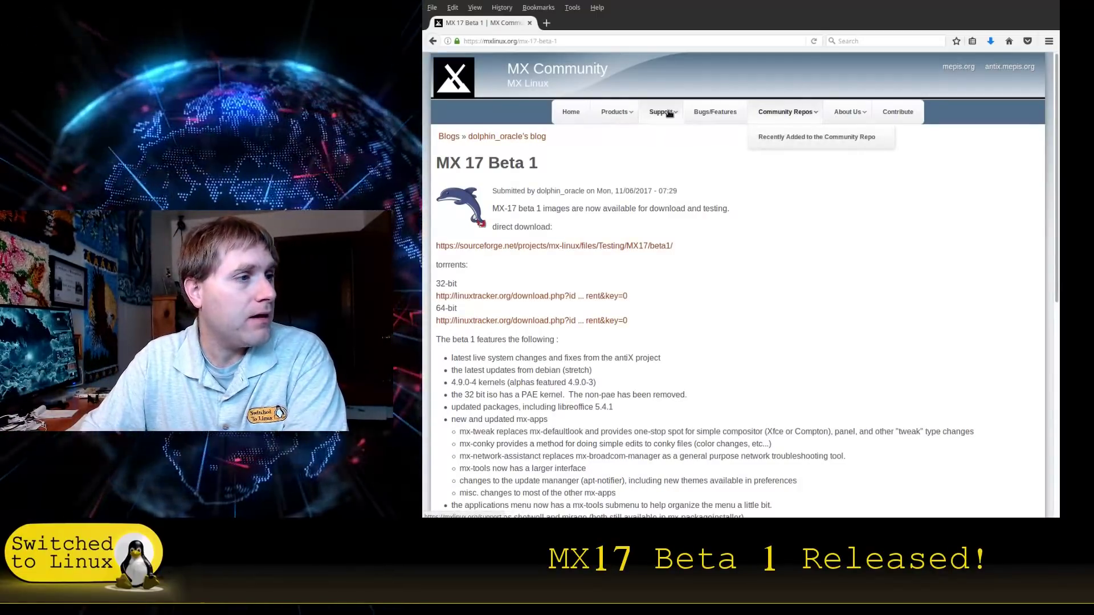
Browse the site's Support page, go back Home, then finish on the Contribute page.
mouse_move(661, 112)
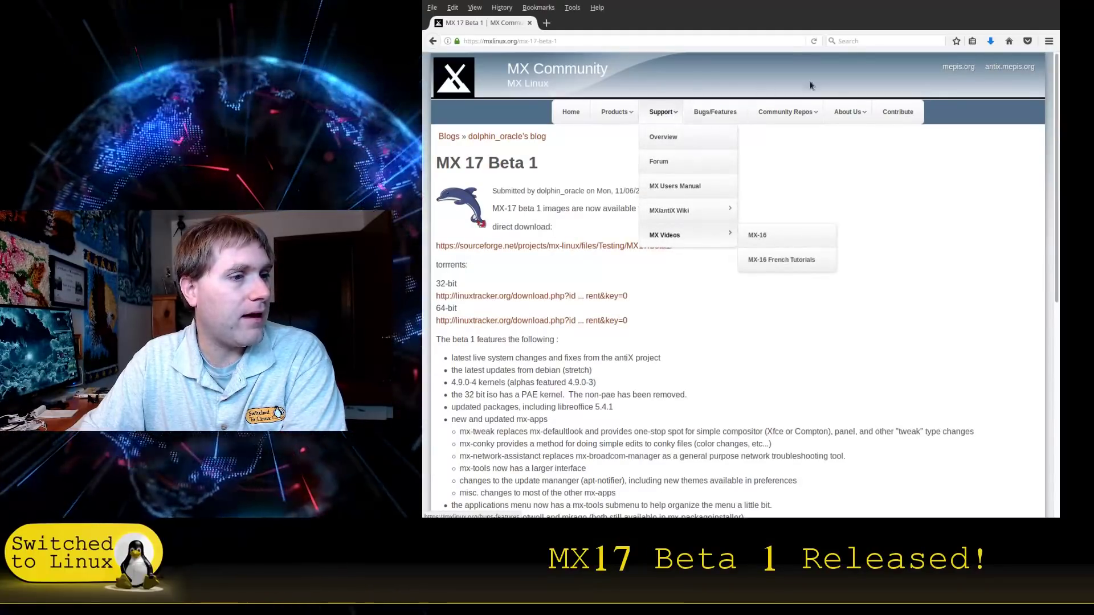
mouse_move(779, 111)
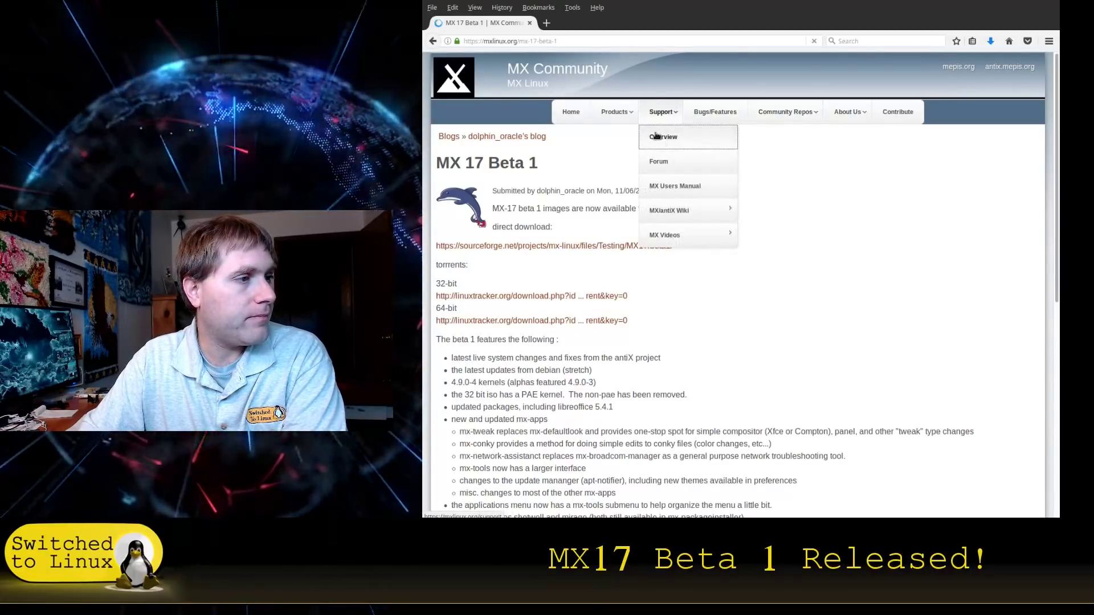
click(661, 111)
scroll(830, 180, down, 4)
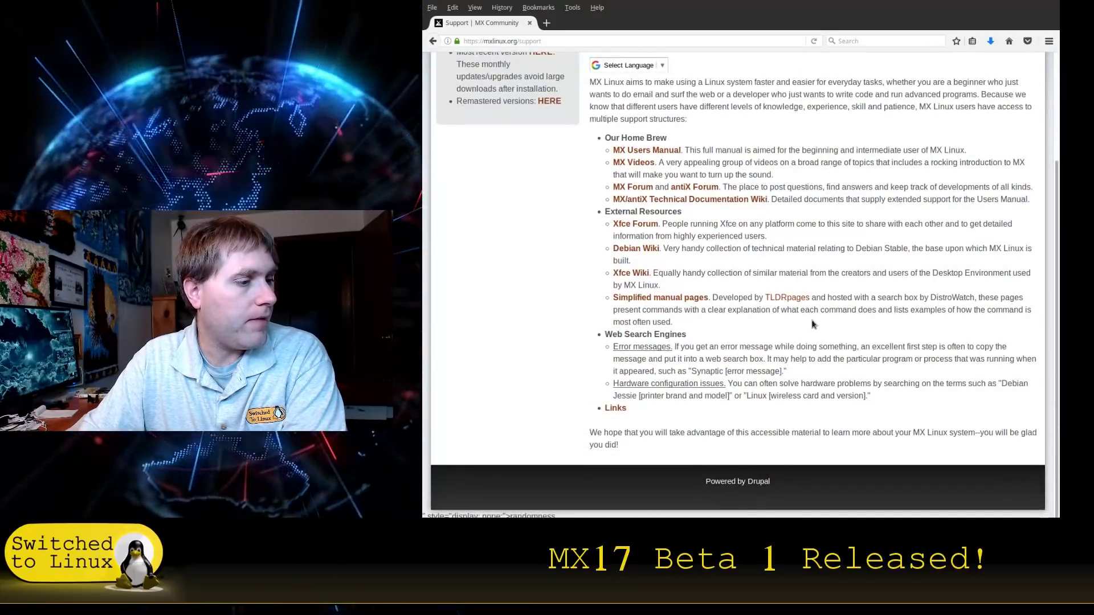
scroll(808, 186, up, 2)
scroll(808, 185, up, 1)
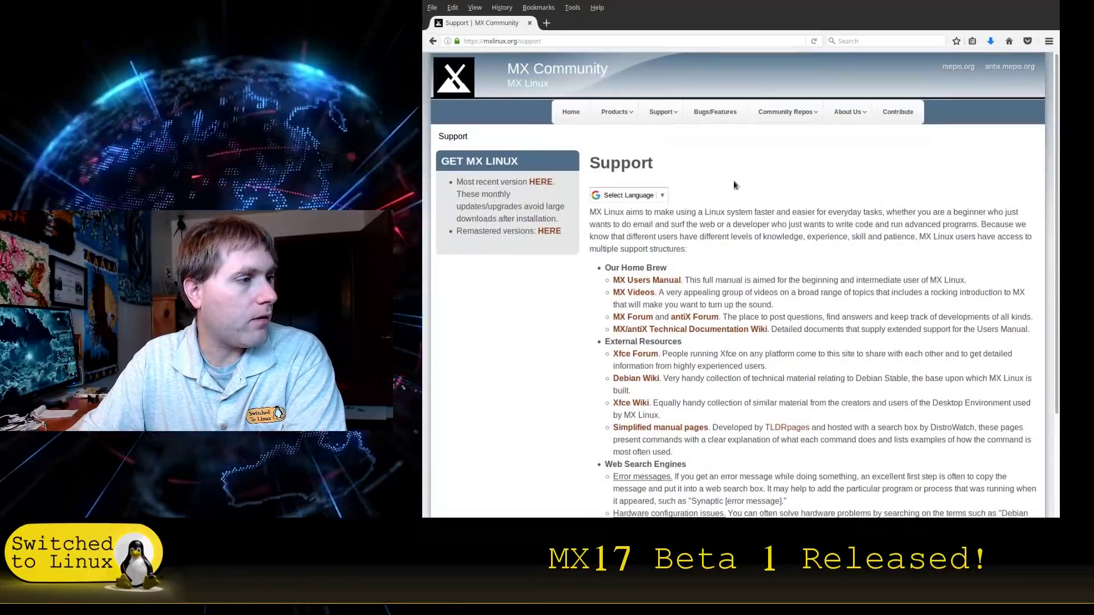
click(571, 112)
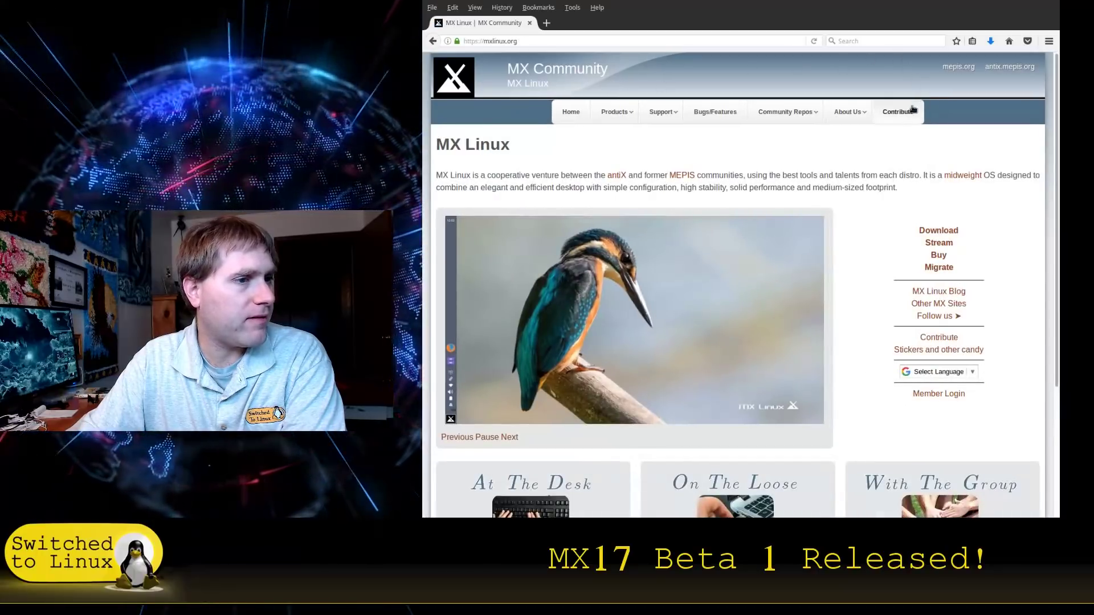
click(910, 113)
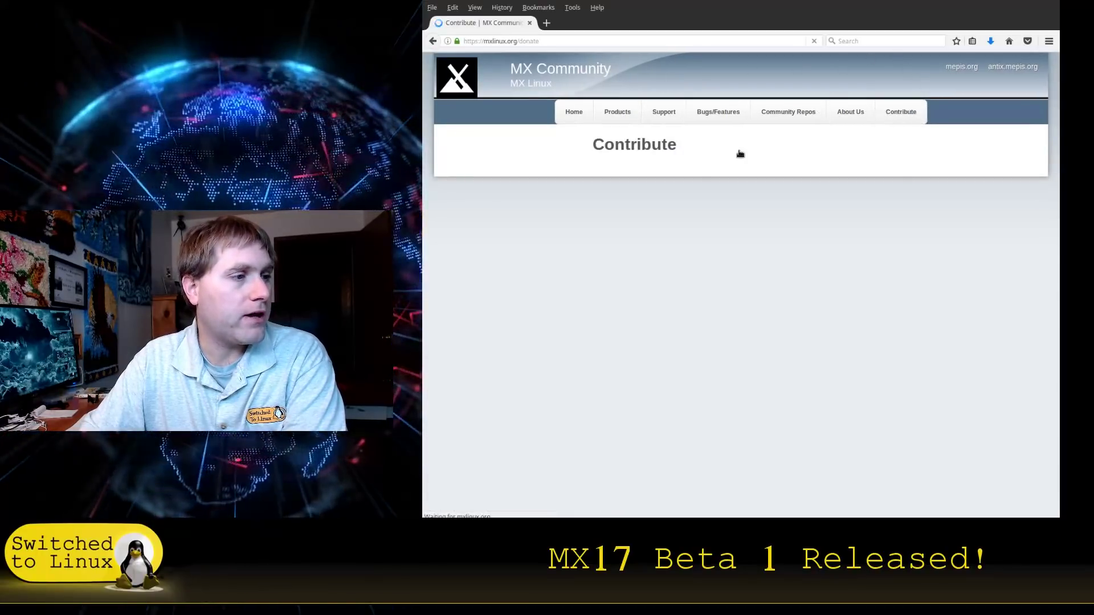
scroll(600, 170, down, 2)
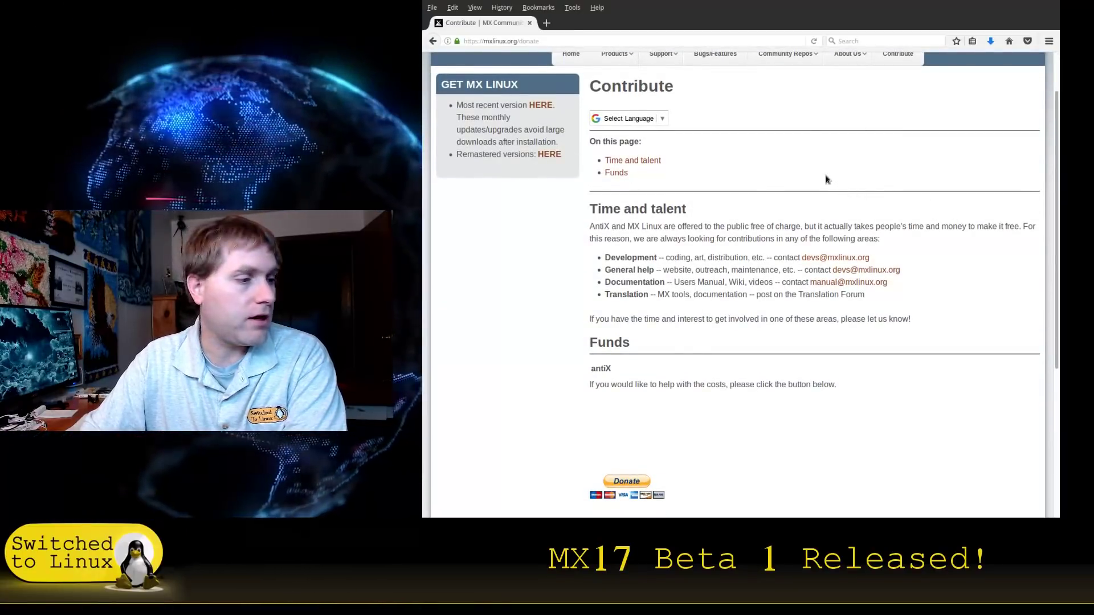
scroll(828, 179, down, 1)
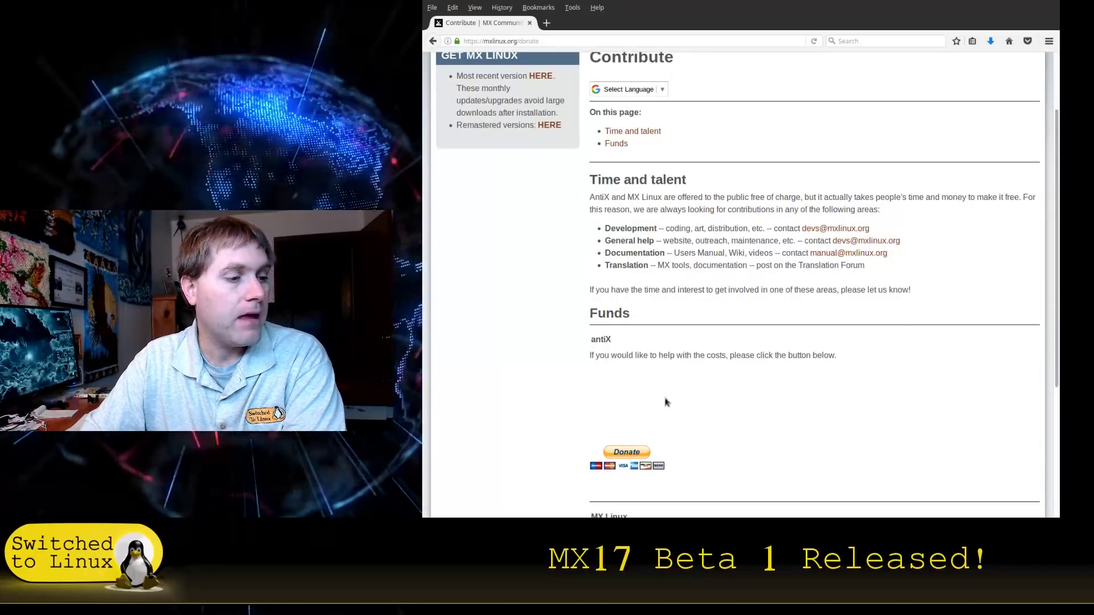
scroll(797, 240, up, 3)
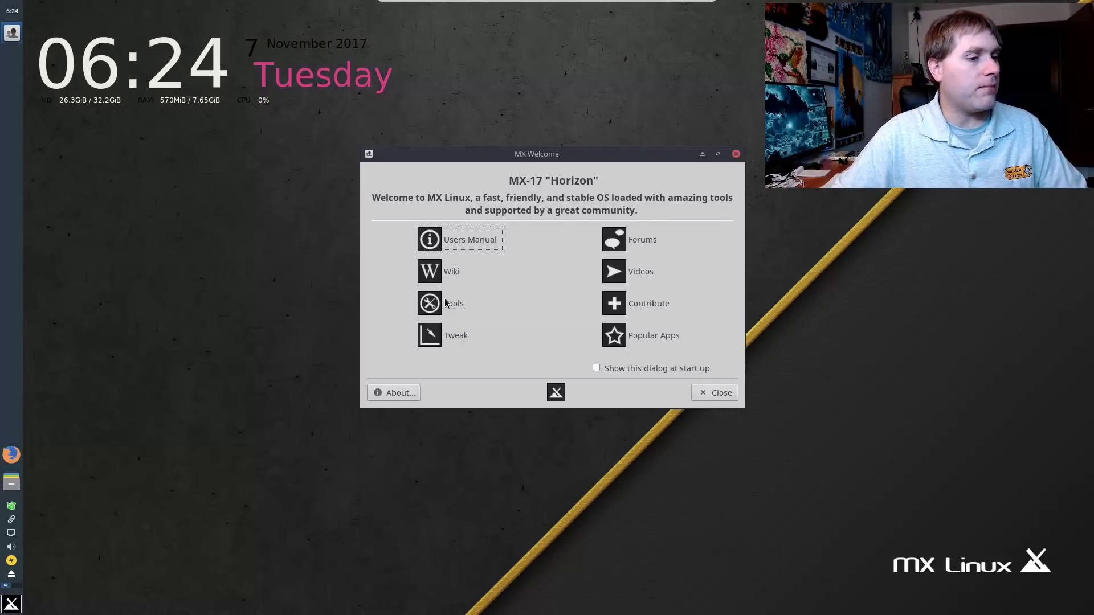
Tick and then untick 'Show this dialog at start up' in the MX-17 Horizon welcome window.
click(596, 369)
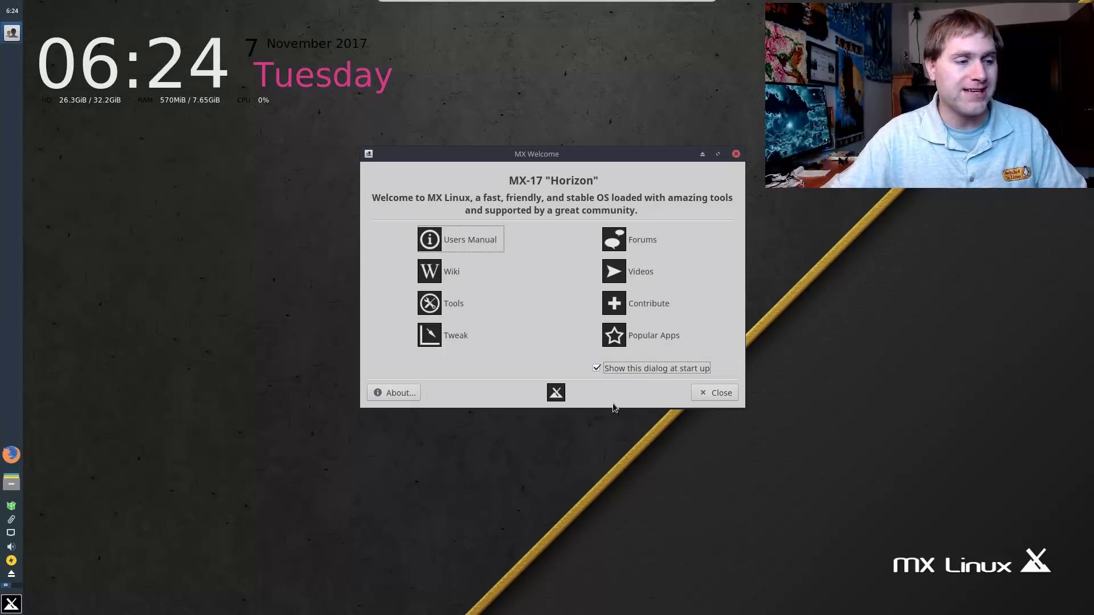
click(596, 369)
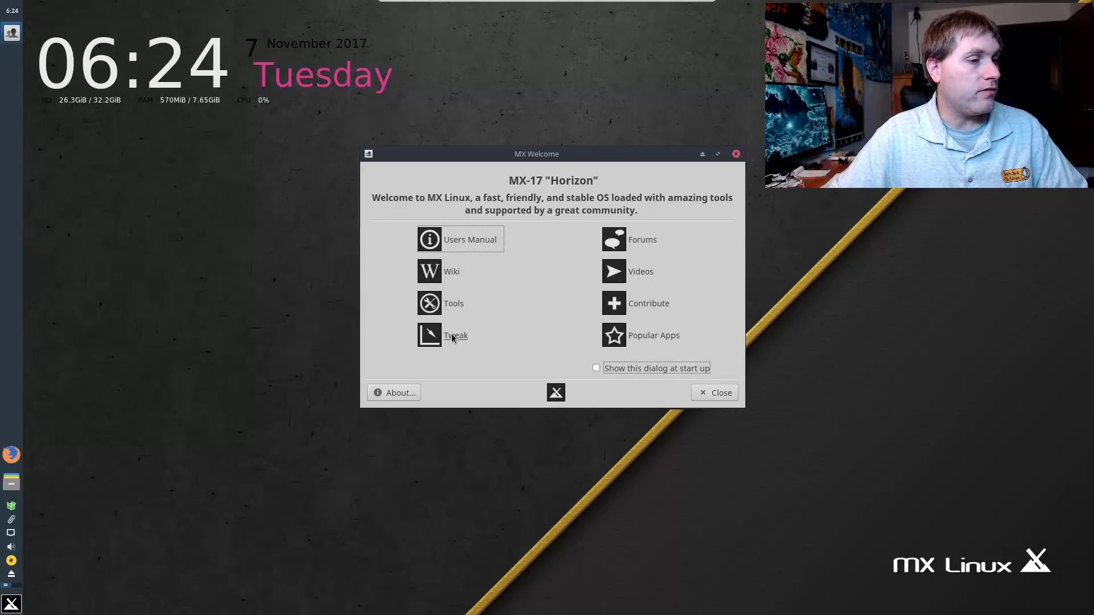
Launch MX Tools from the welcome window's Tools button.
click(454, 307)
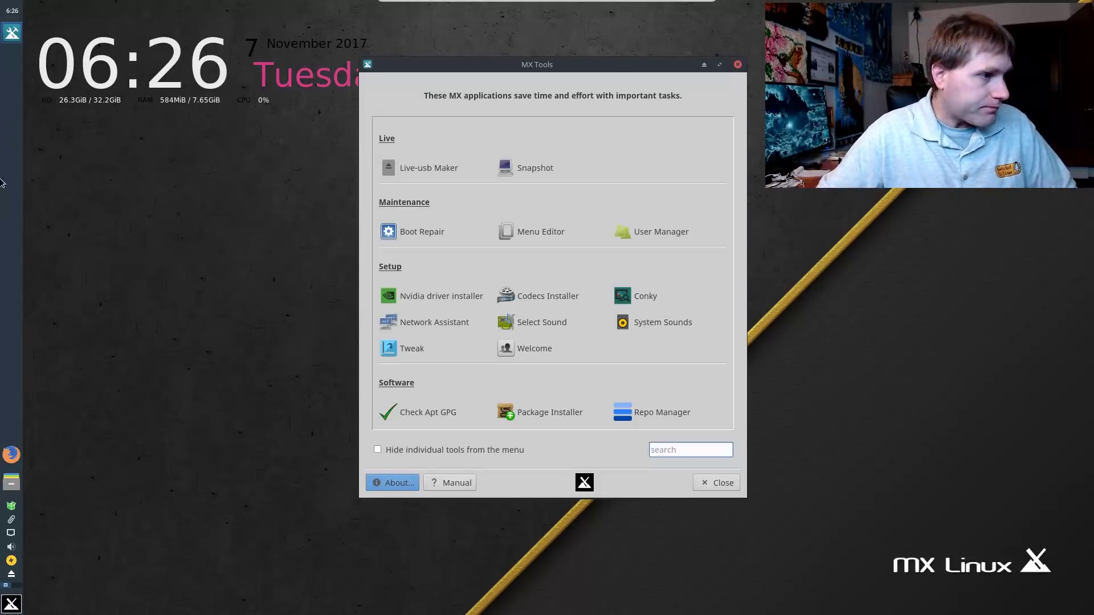
Glance at the menu editor and User Manager, cancelling its password prompt, then launch Codecs Installer.
click(540, 233)
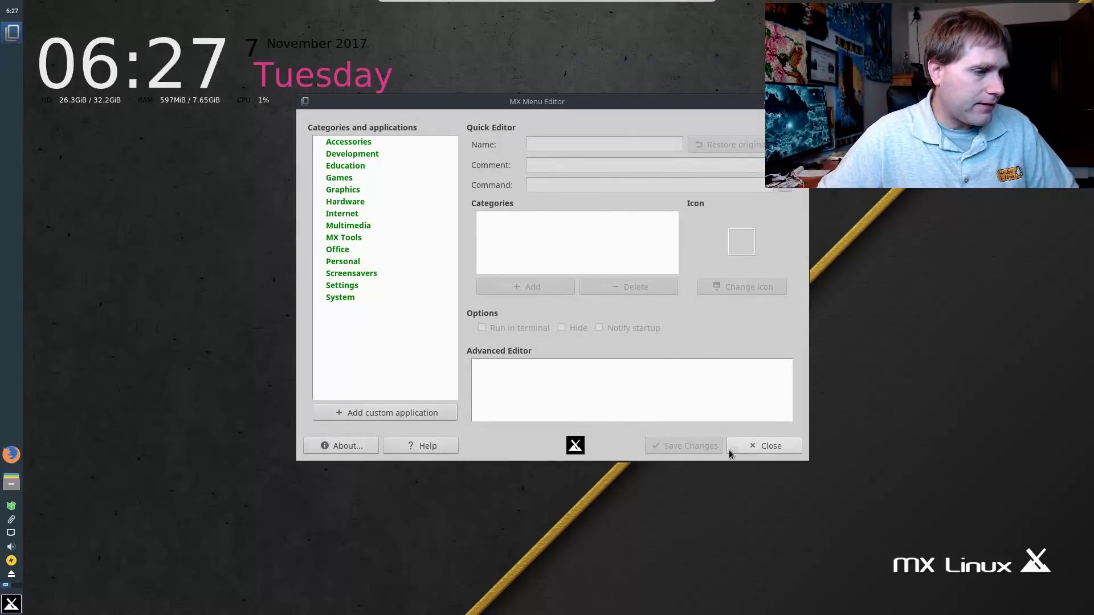
click(764, 443)
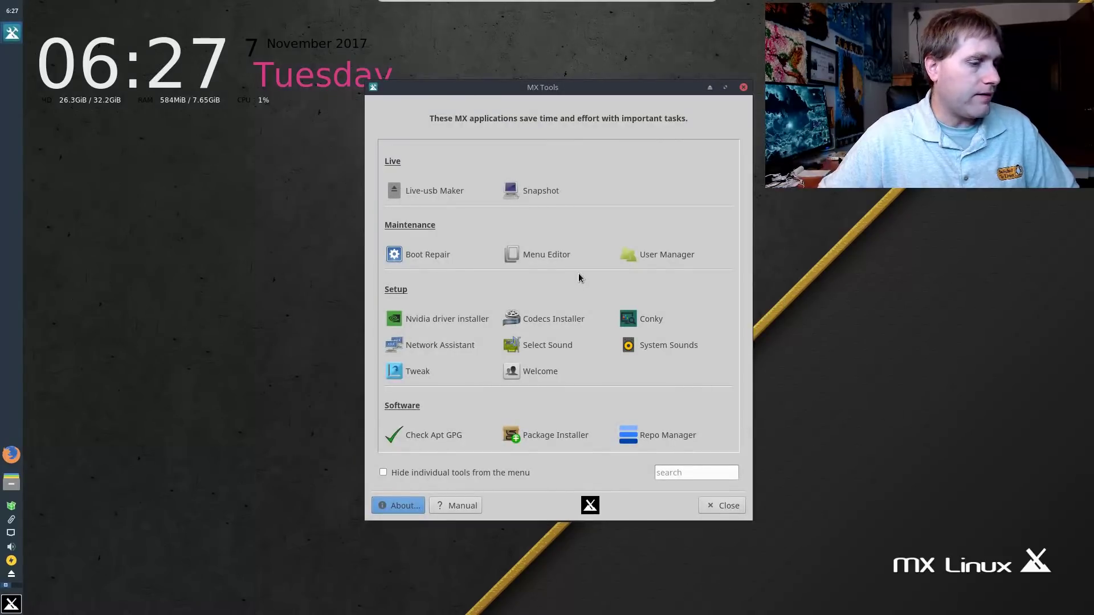
click(651, 255)
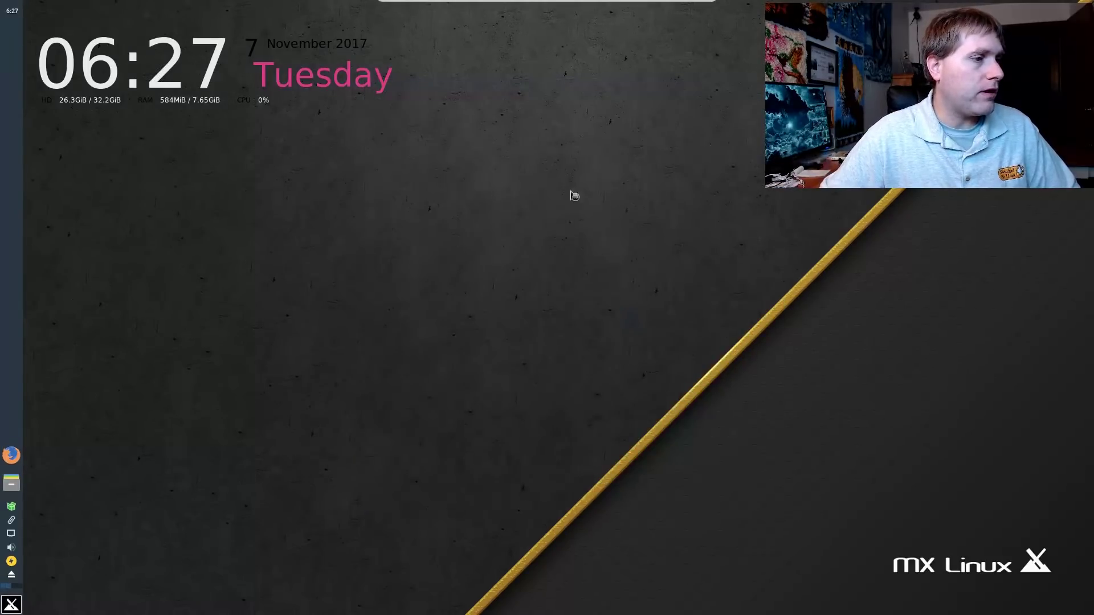
click(607, 397)
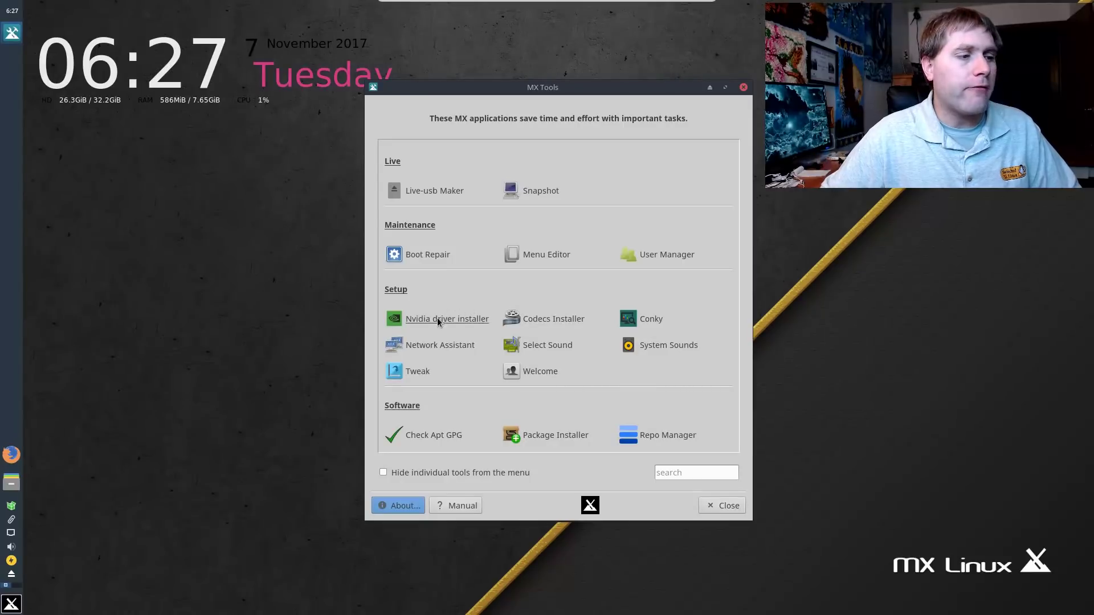
click(550, 319)
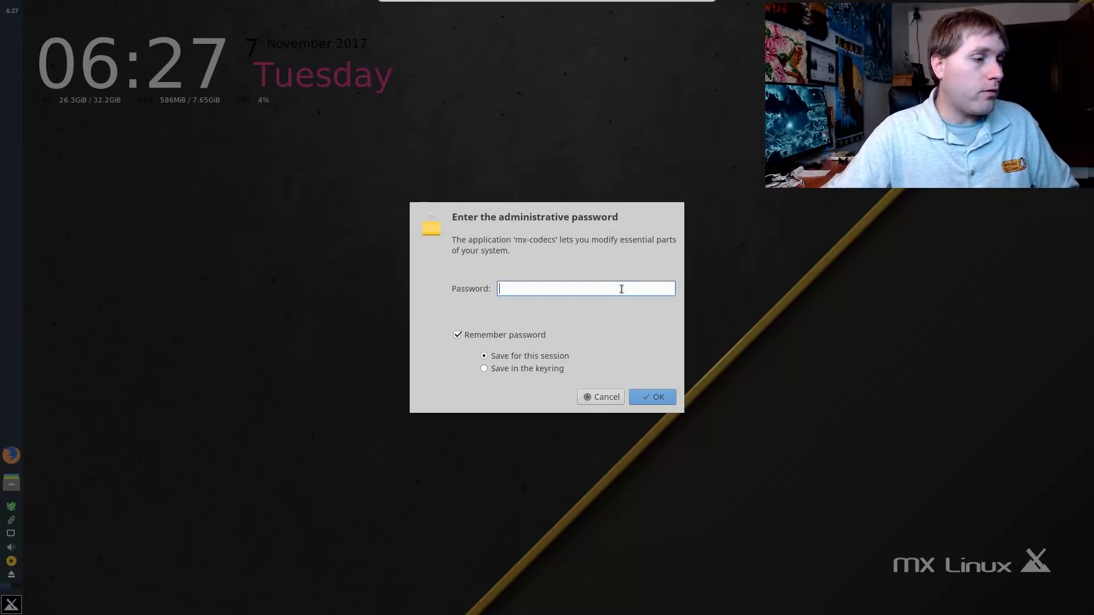
Authenticate with the admin password, accept responsibility, and install the restricted codecs successfully.
text(••••)
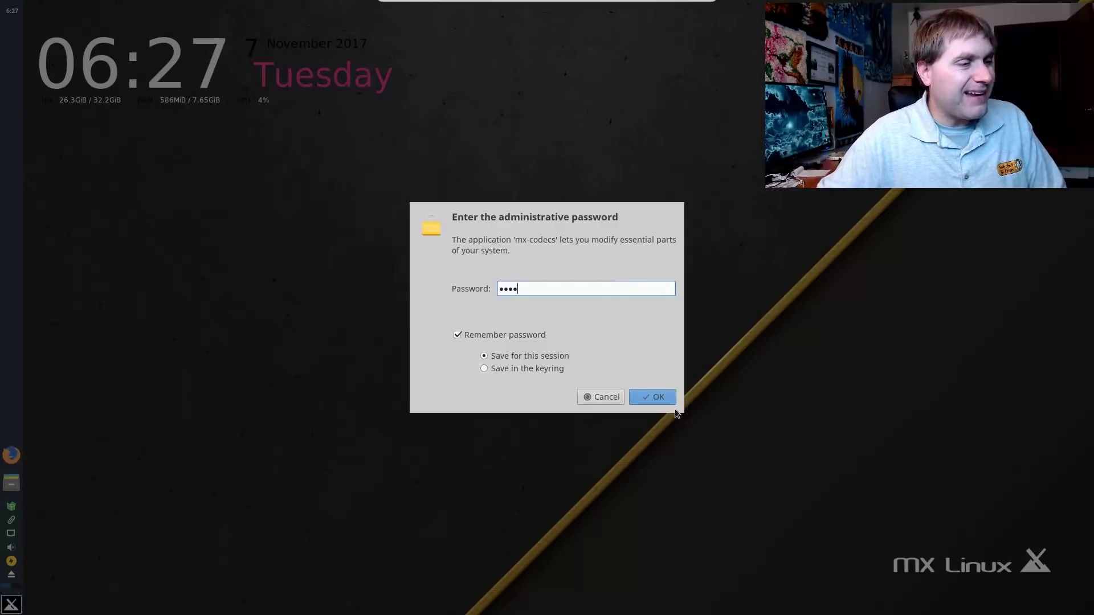
click(656, 397)
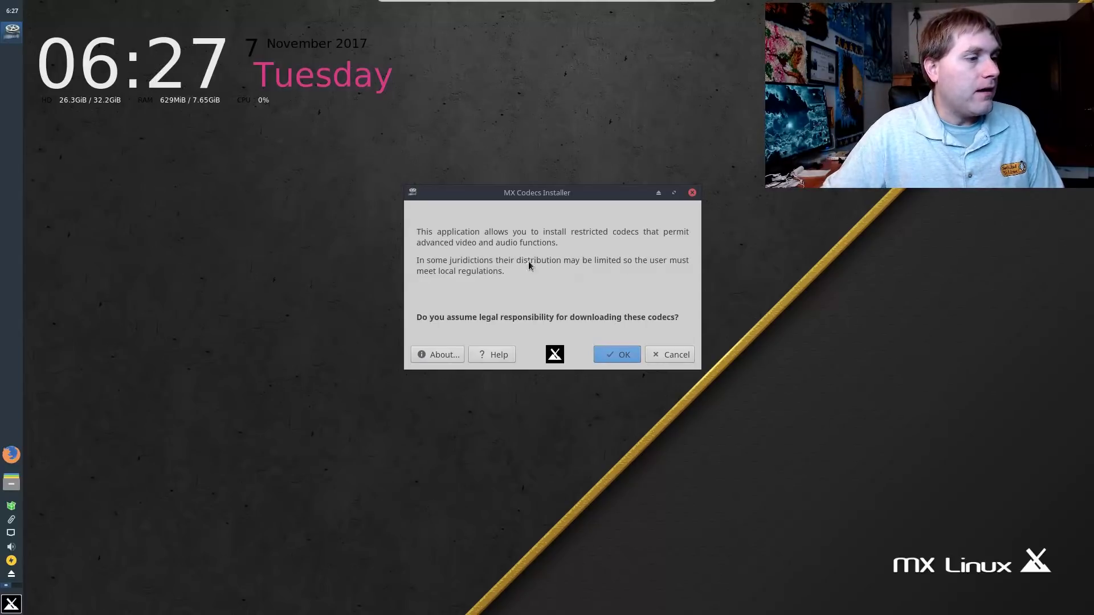
click(621, 359)
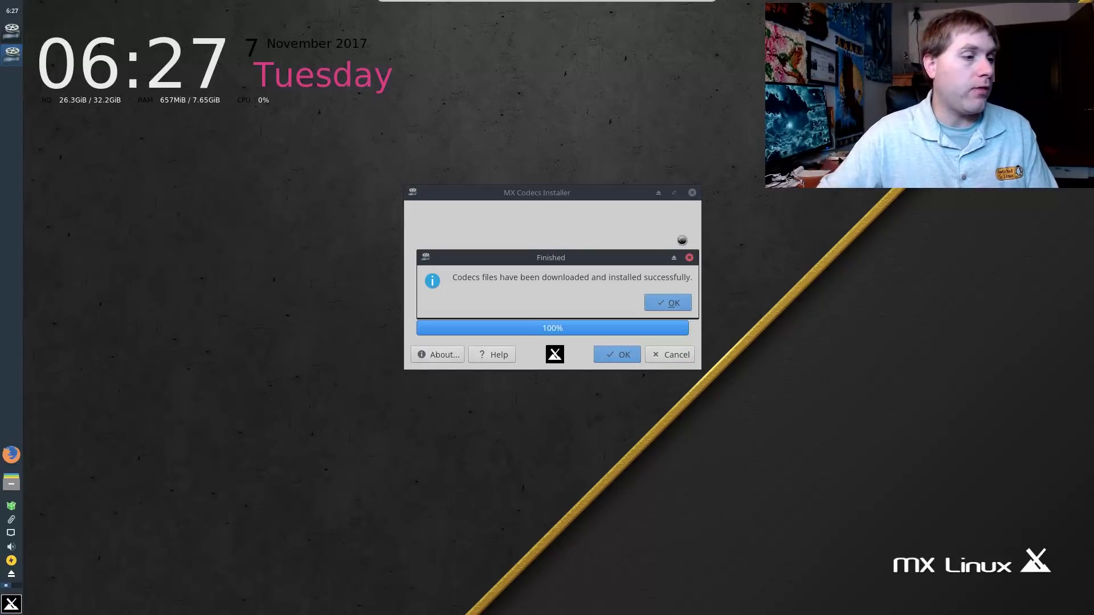
click(670, 303)
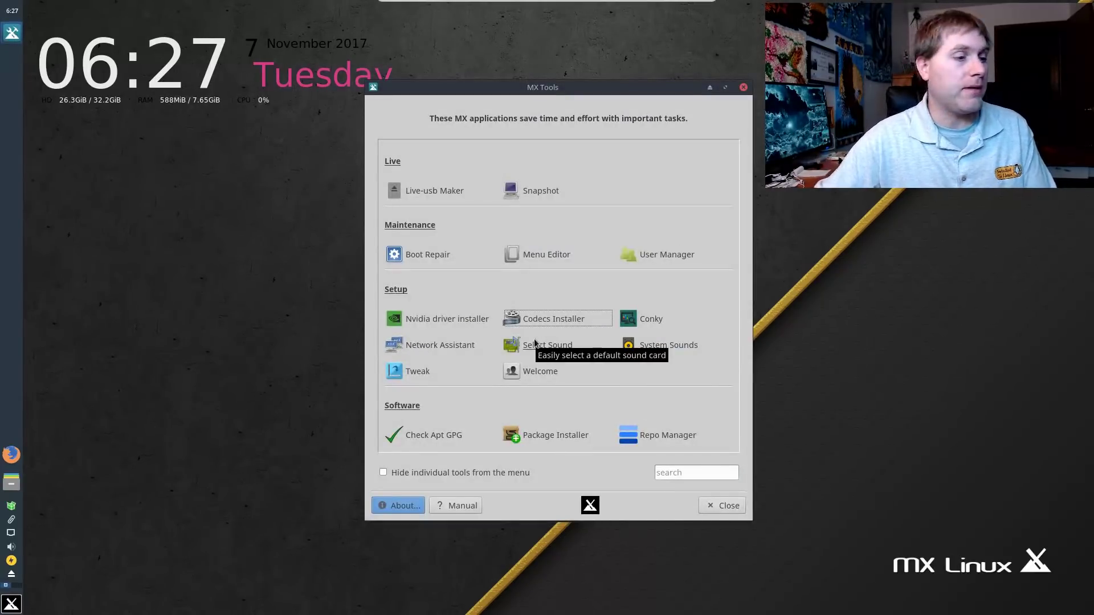
click(650, 320)
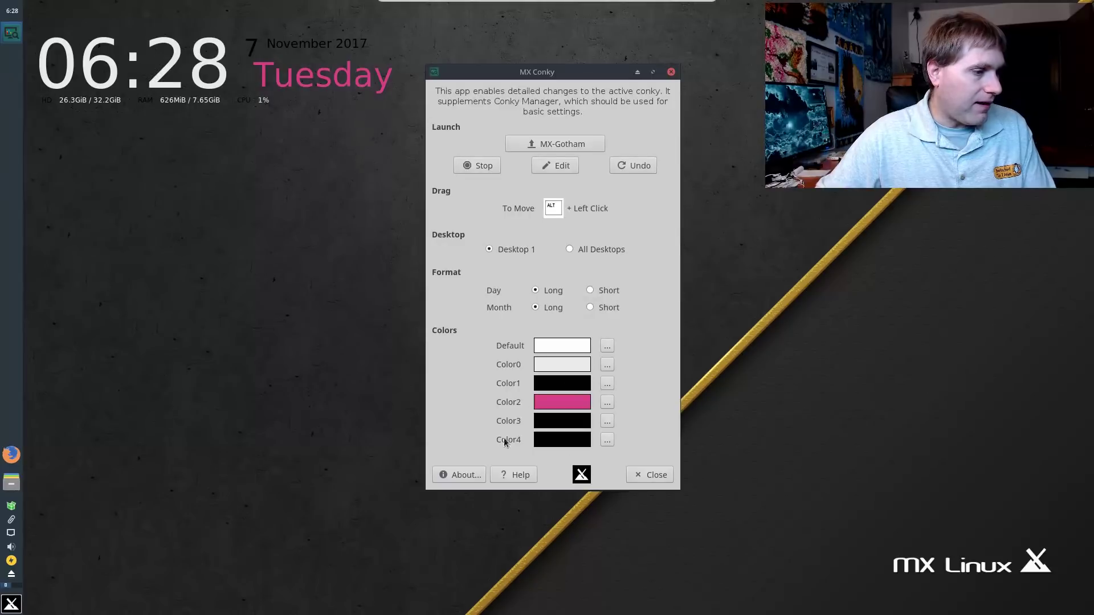
click(656, 477)
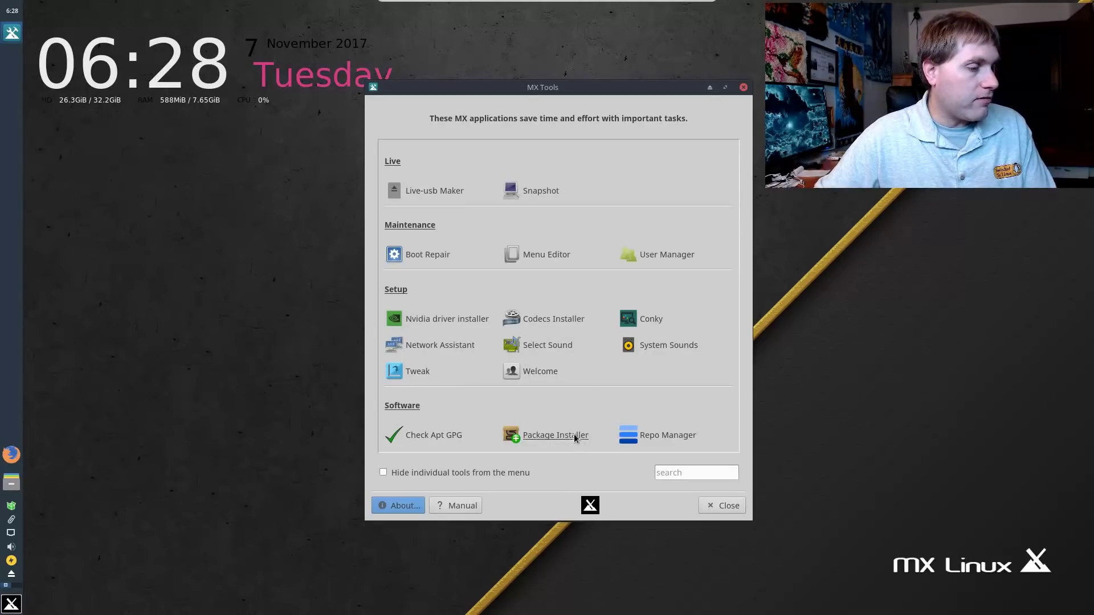
Launch MX Repo Manager and dismiss its permissions and repository info notices.
click(669, 437)
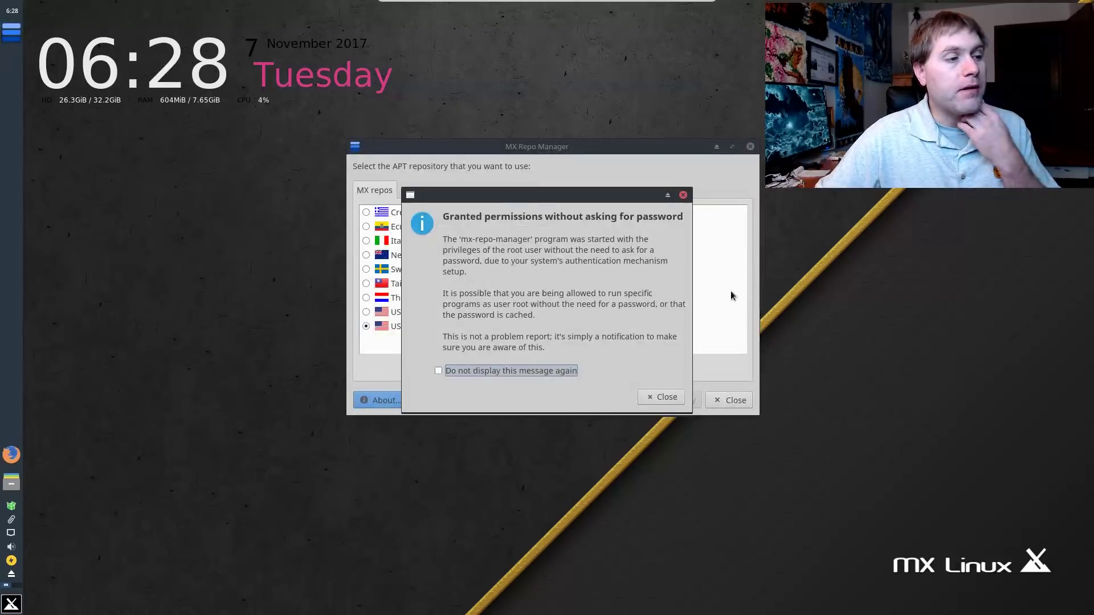
click(477, 369)
click(660, 397)
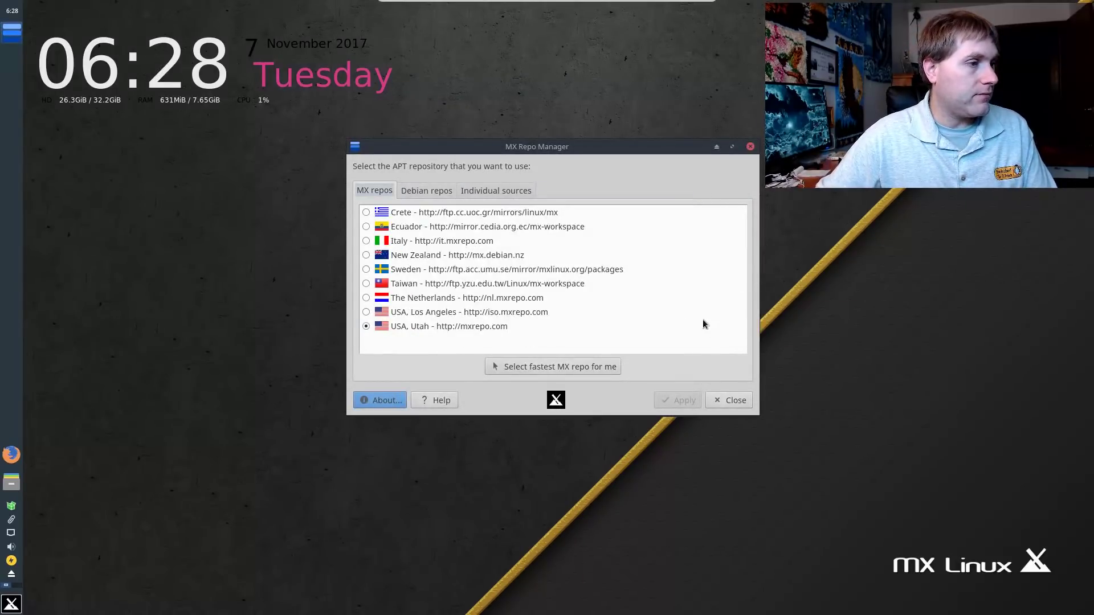
Review the Debian repos and Individual sources lists, return to MX repos, and close unchanged.
click(420, 191)
click(375, 193)
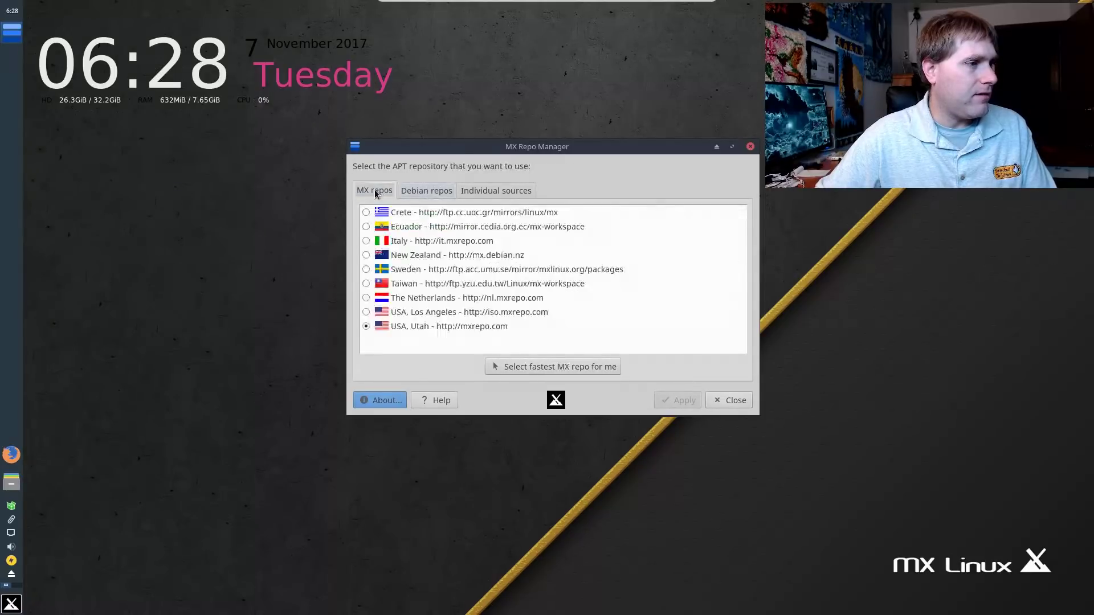
click(434, 193)
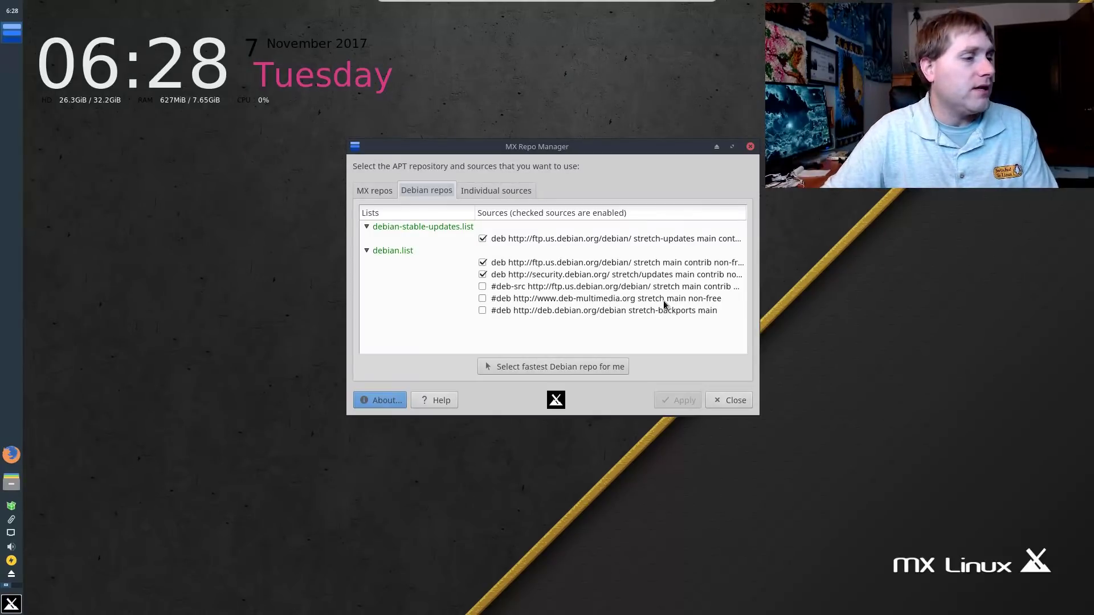
click(487, 192)
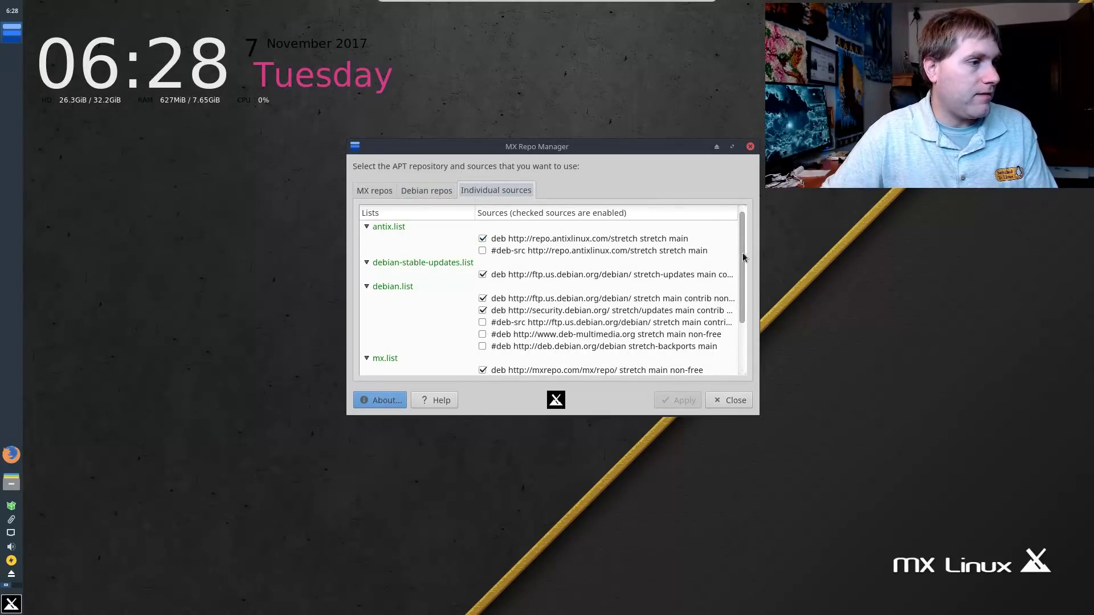
drag(743, 259, 767, 233)
scroll(732, 302, down, 3)
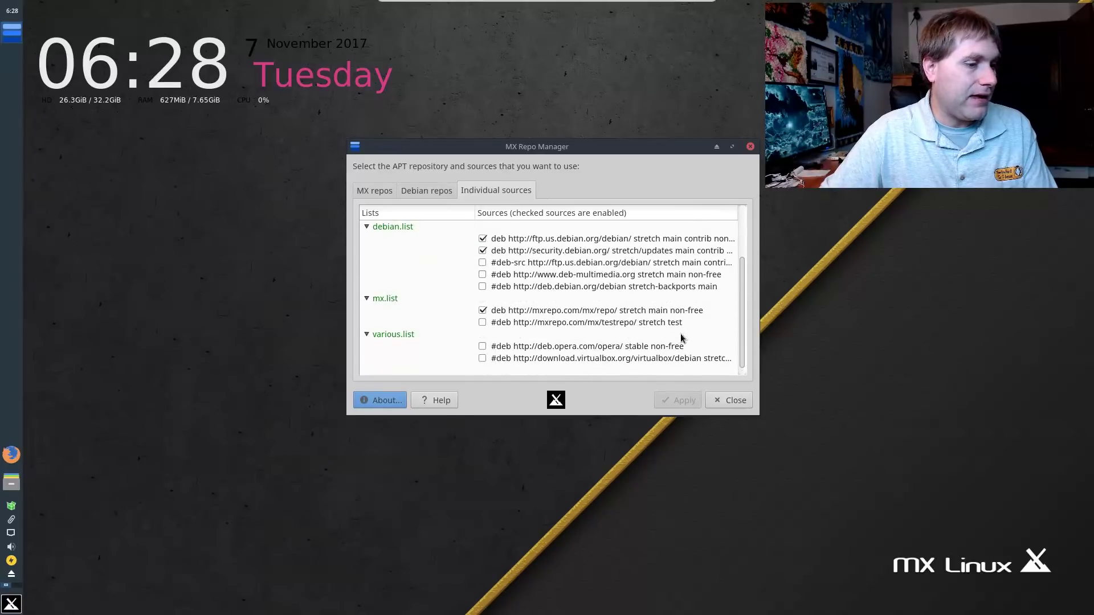
click(423, 197)
click(383, 194)
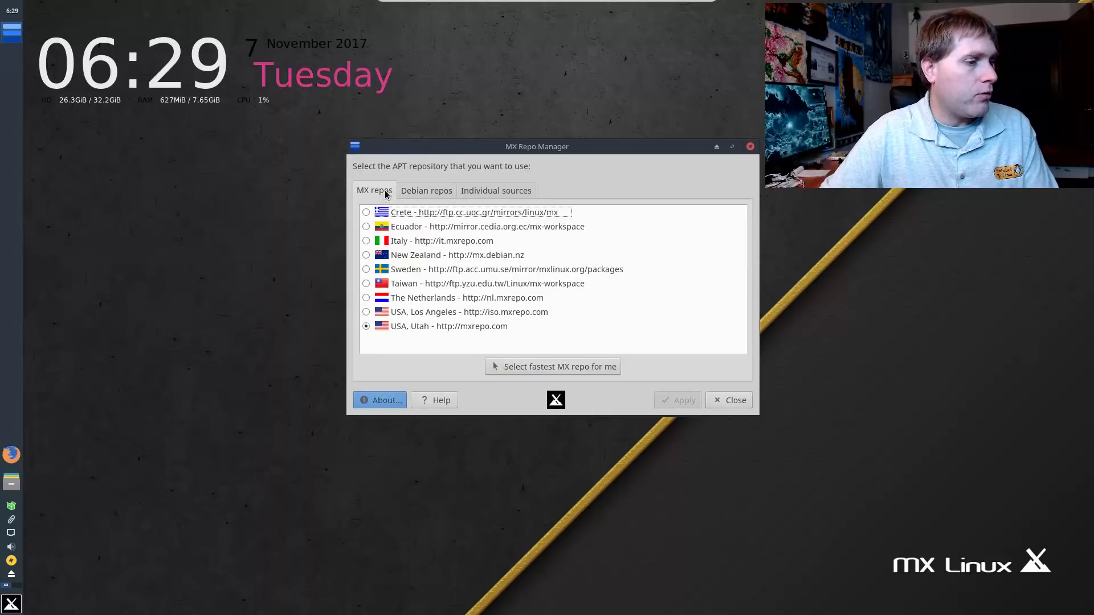
click(730, 402)
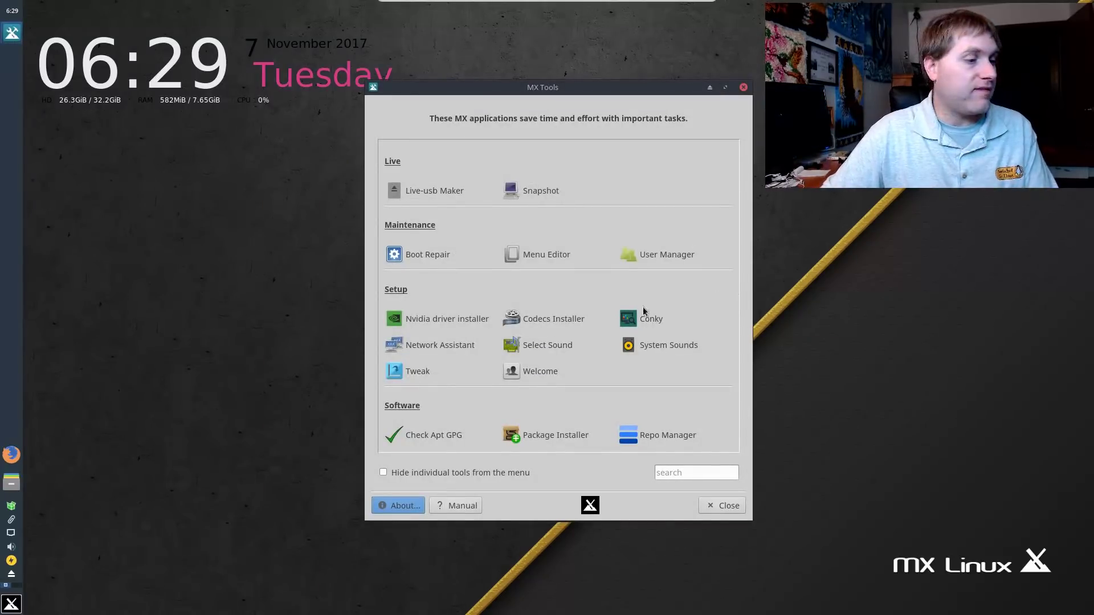
Launch Package Installer from the Software section of MX Tools.
click(573, 437)
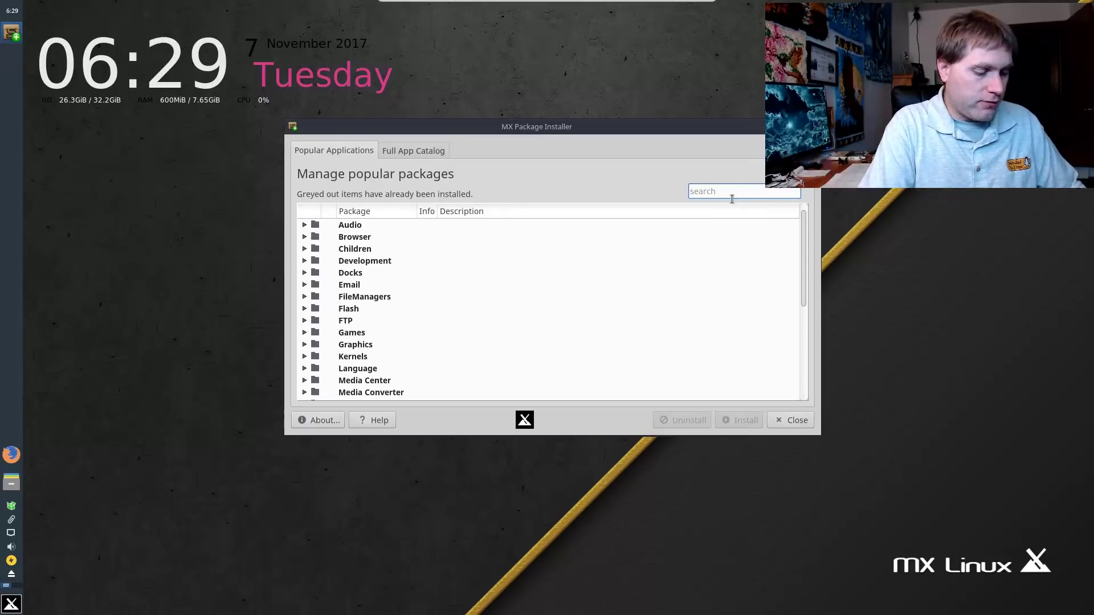
text(audio player)
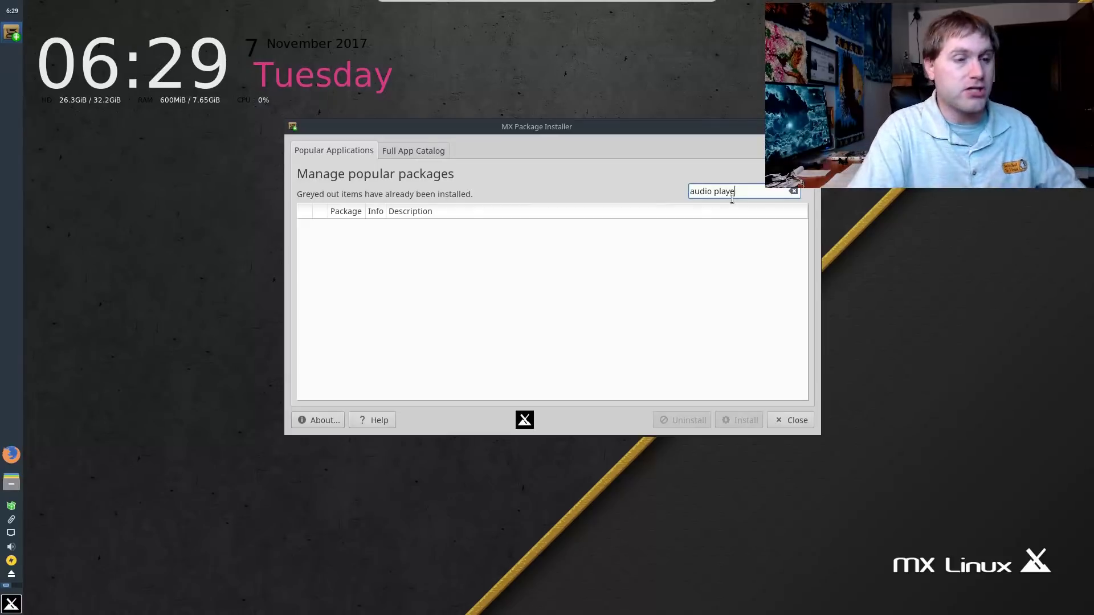
key(BackSpace)
key(BackSpace)
key(BackSpace)
key(BackSpace)
key(BackSpace)
key(BackSpace)
key(BackSpace)
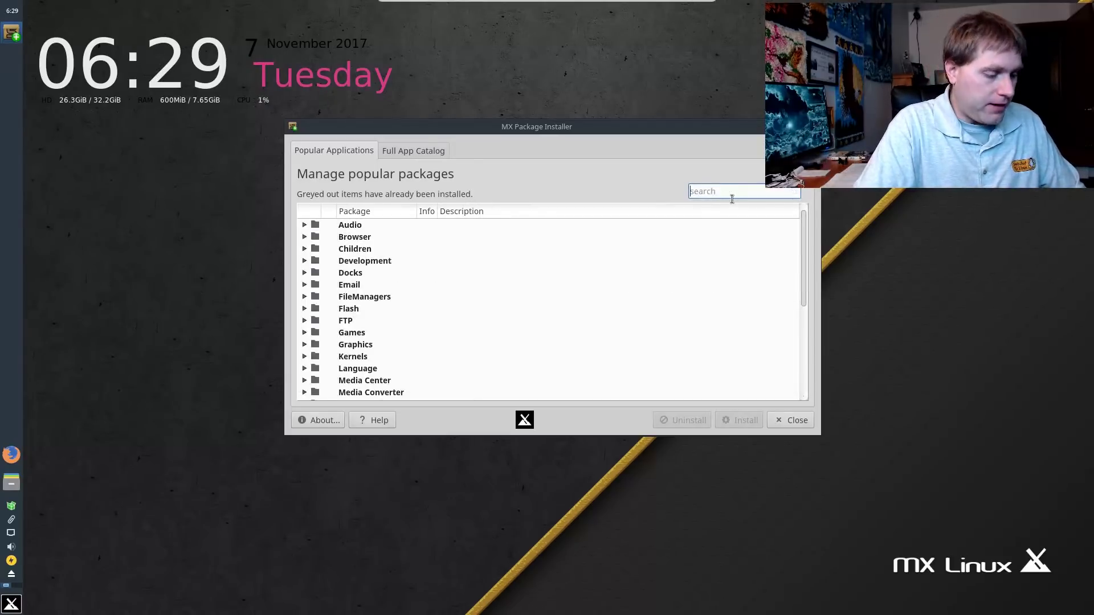
text(rhyt)
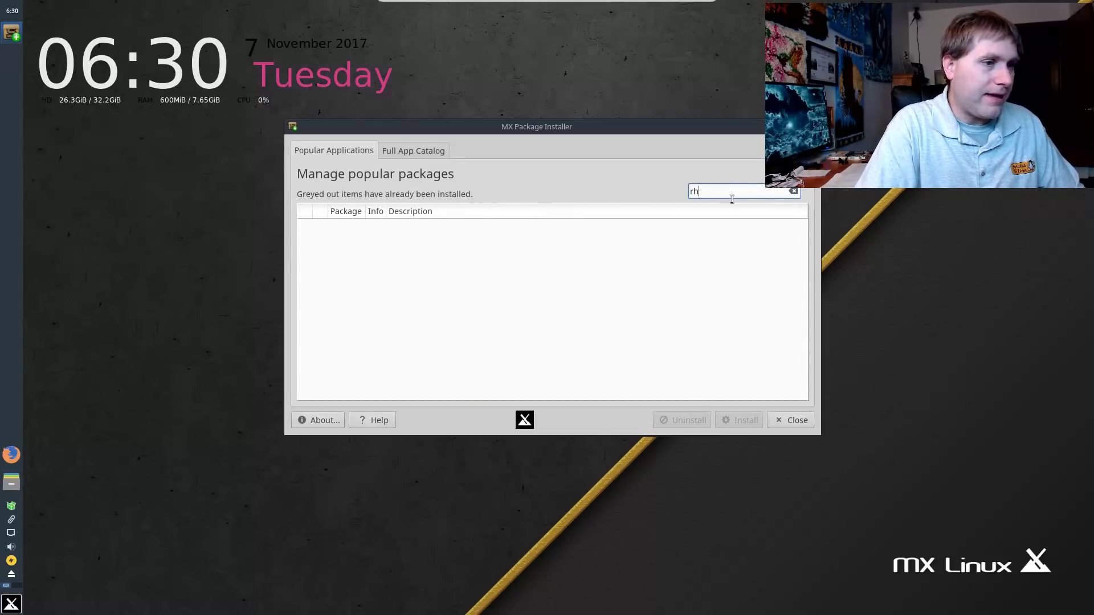
key(BackSpace)
key(BackSpace)
key(BackSpace)
text(yh)
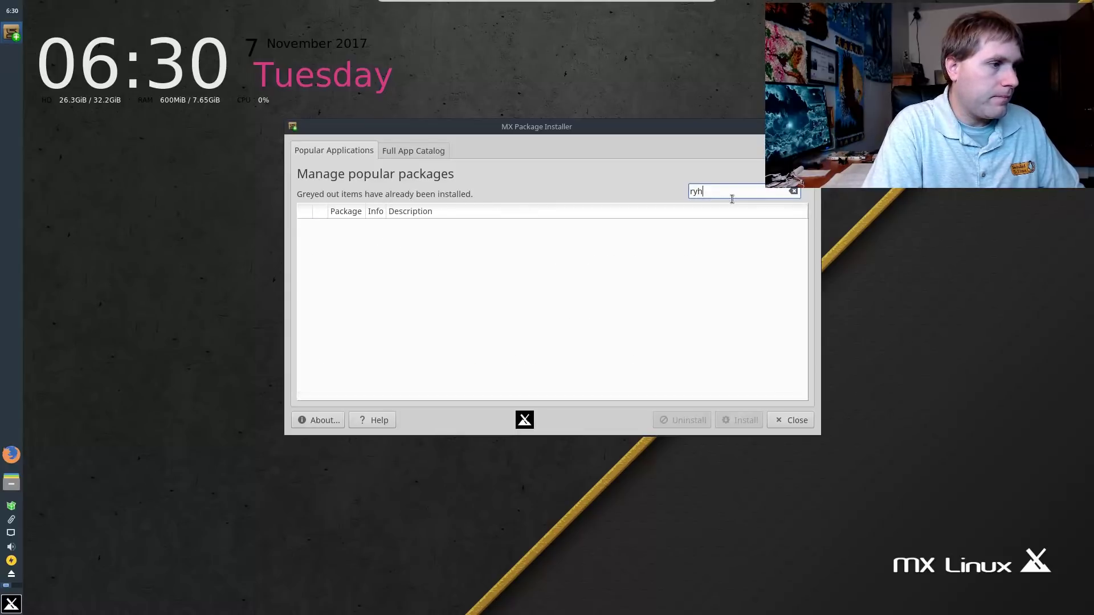
key(BackSpace)
key(BackSpace)
key(BackSpace)
text(banshee)
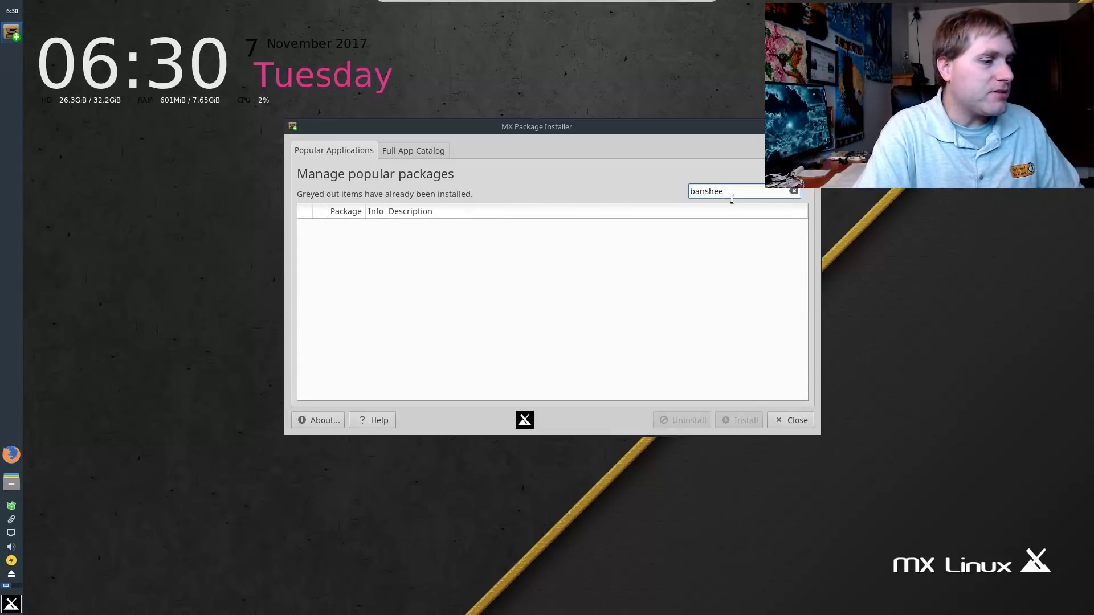
key(BackSpace)
key(BackSpace)
key(BackSpace)
key(BackSpace)
key(BackSpace)
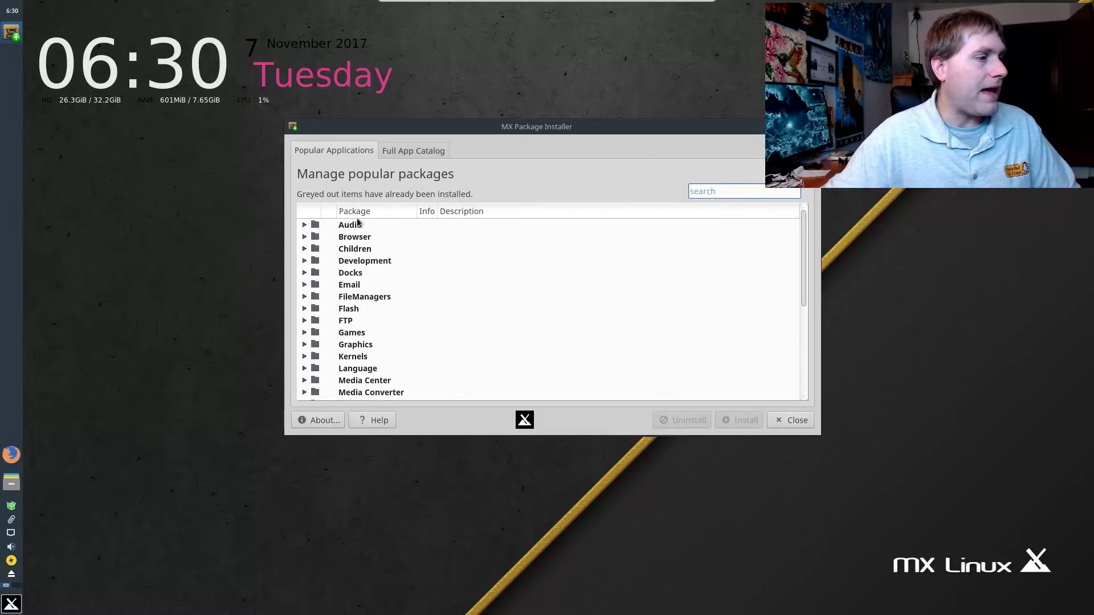
click(304, 225)
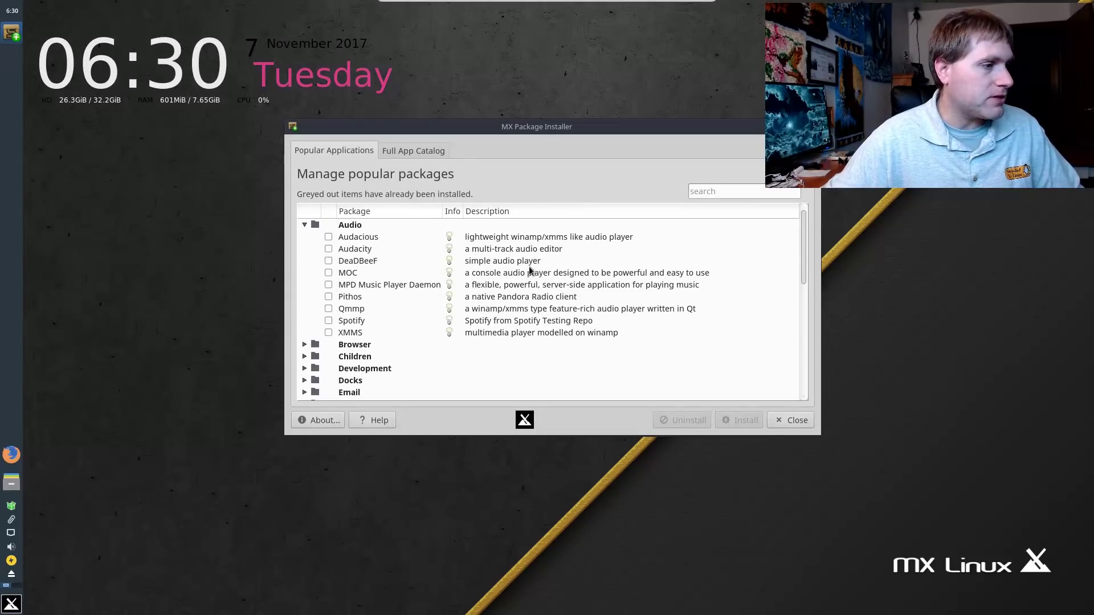
click(304, 224)
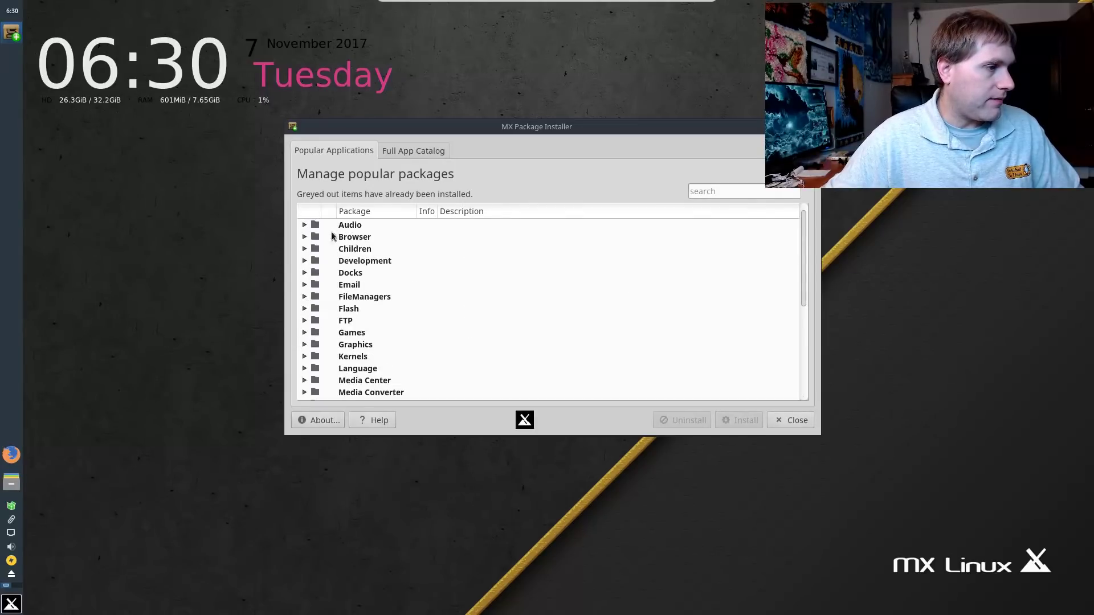
click(305, 237)
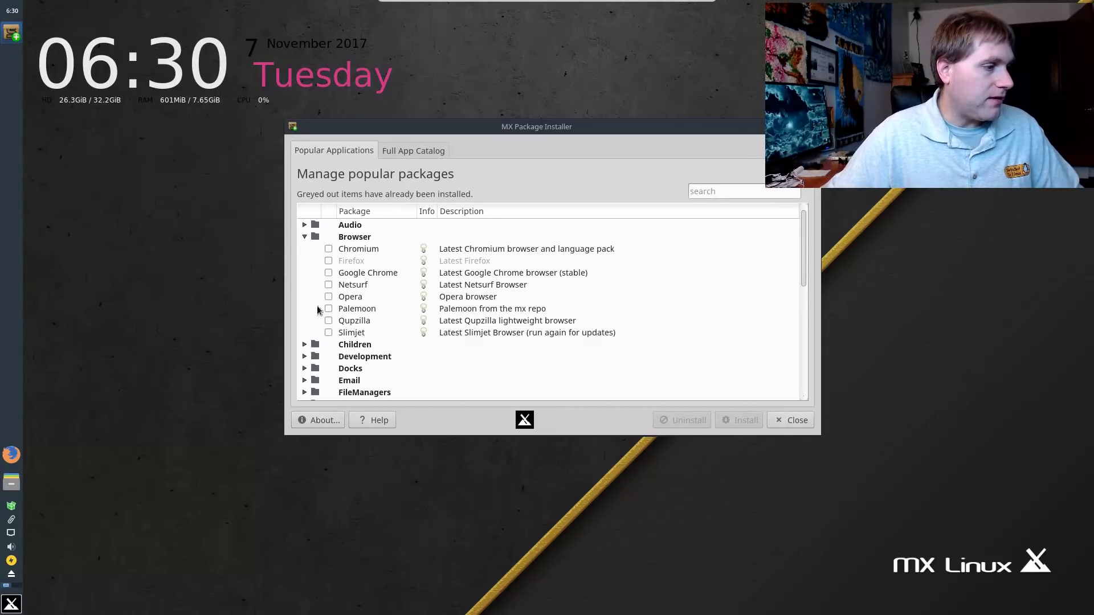
click(304, 237)
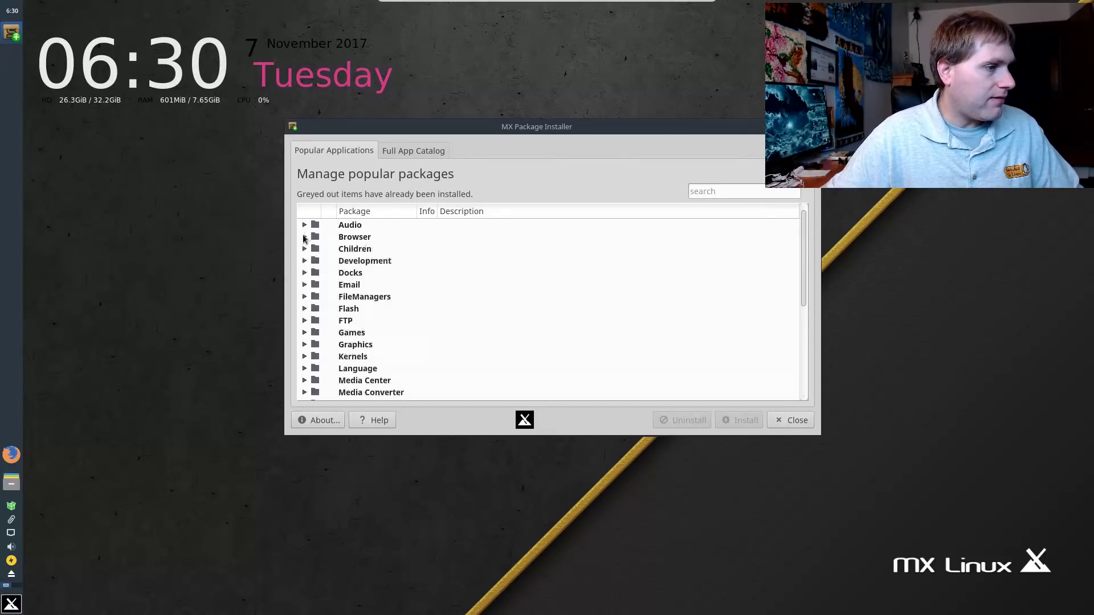
click(304, 273)
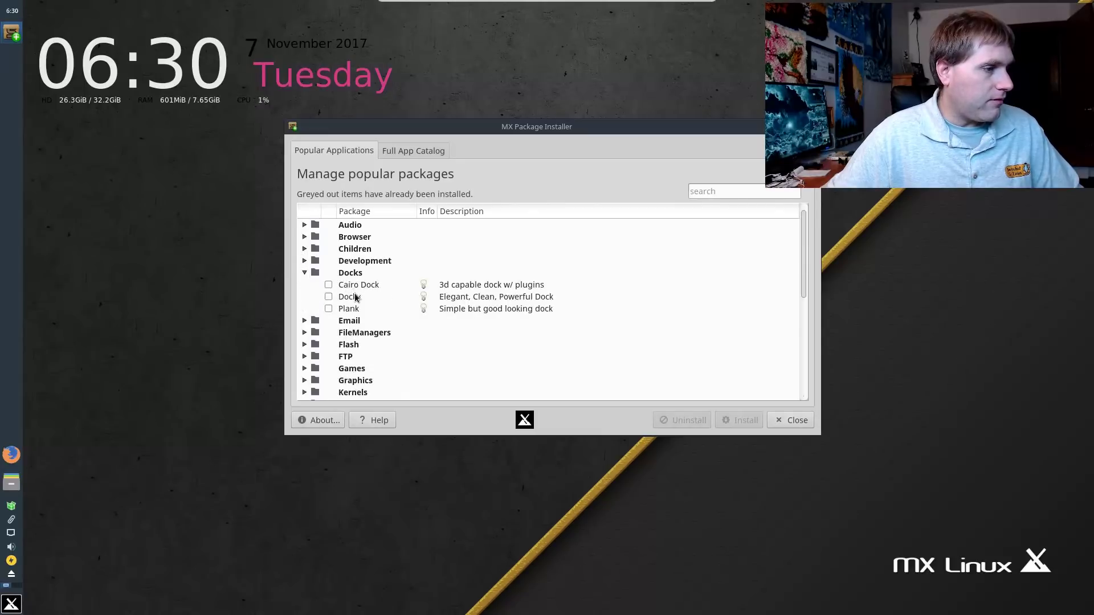
click(304, 273)
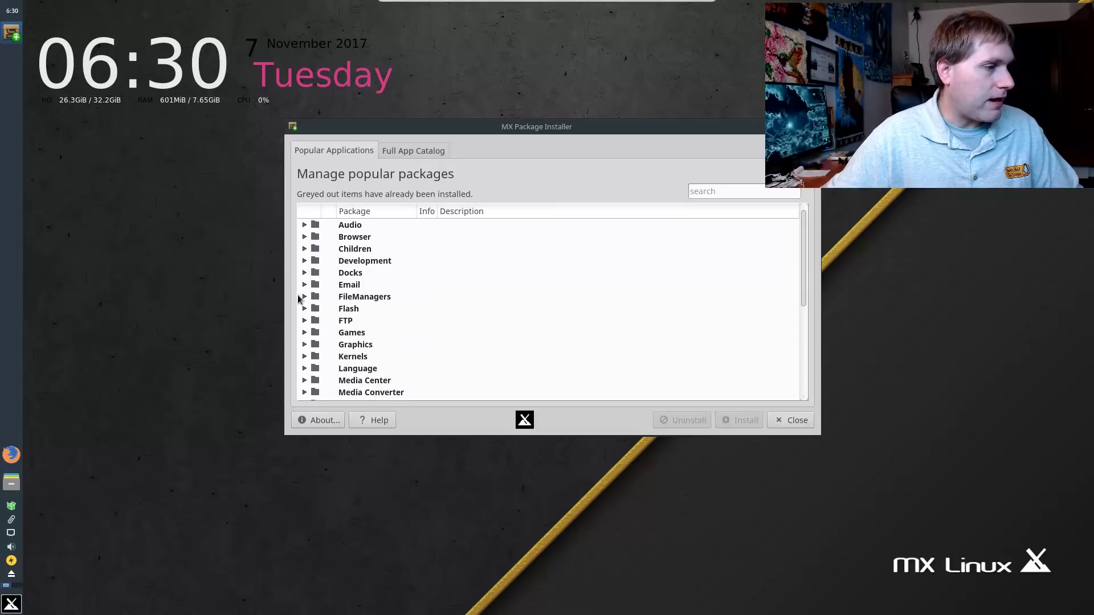
click(305, 321)
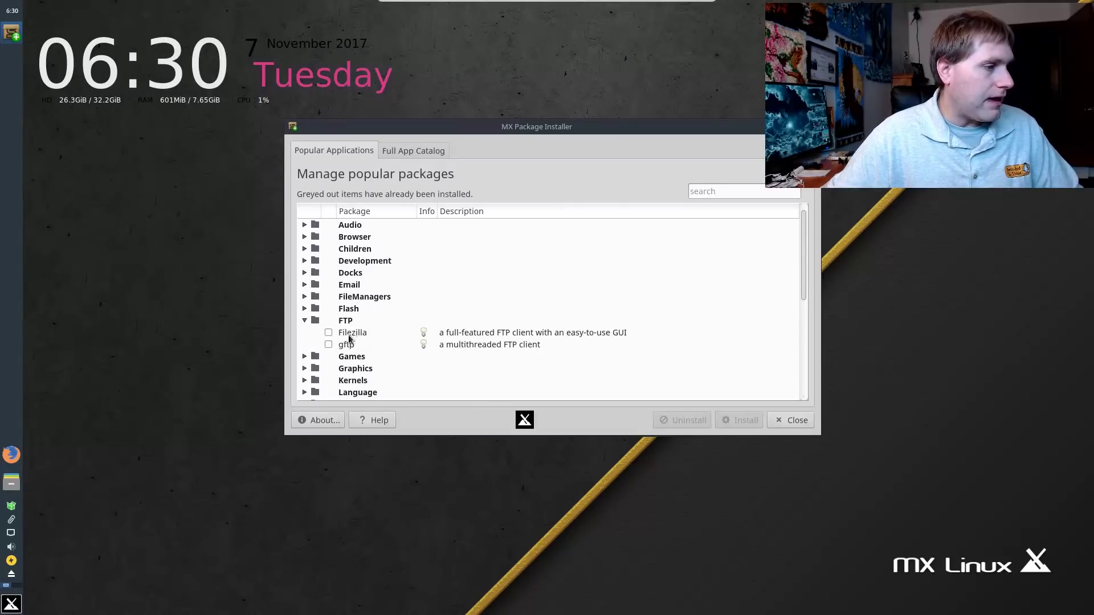
click(305, 321)
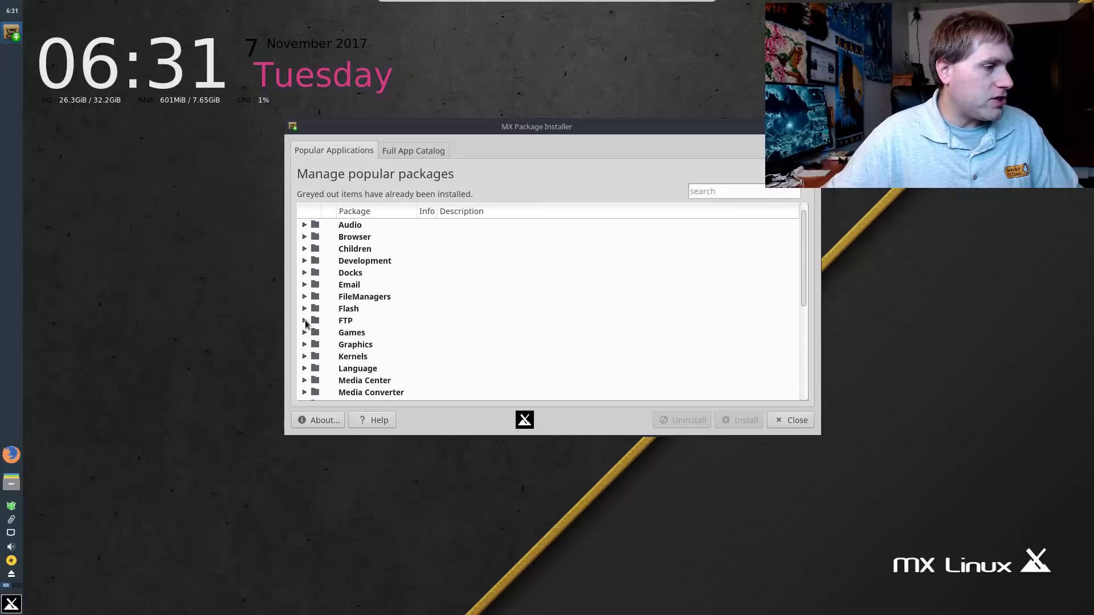
scroll(310, 352, down, 1)
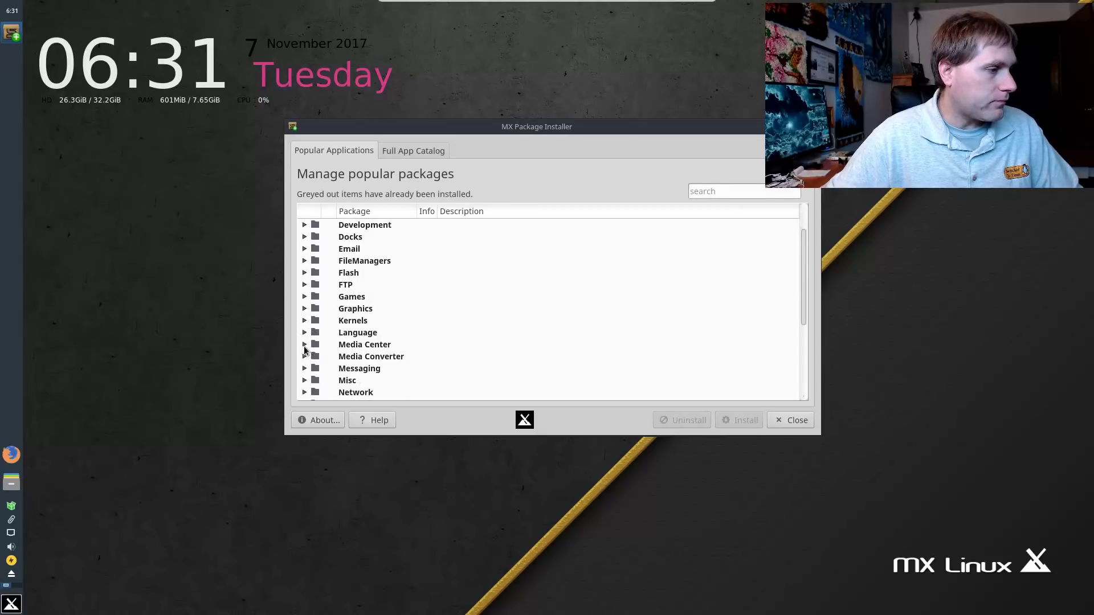
click(306, 345)
scroll(308, 346, down, 1)
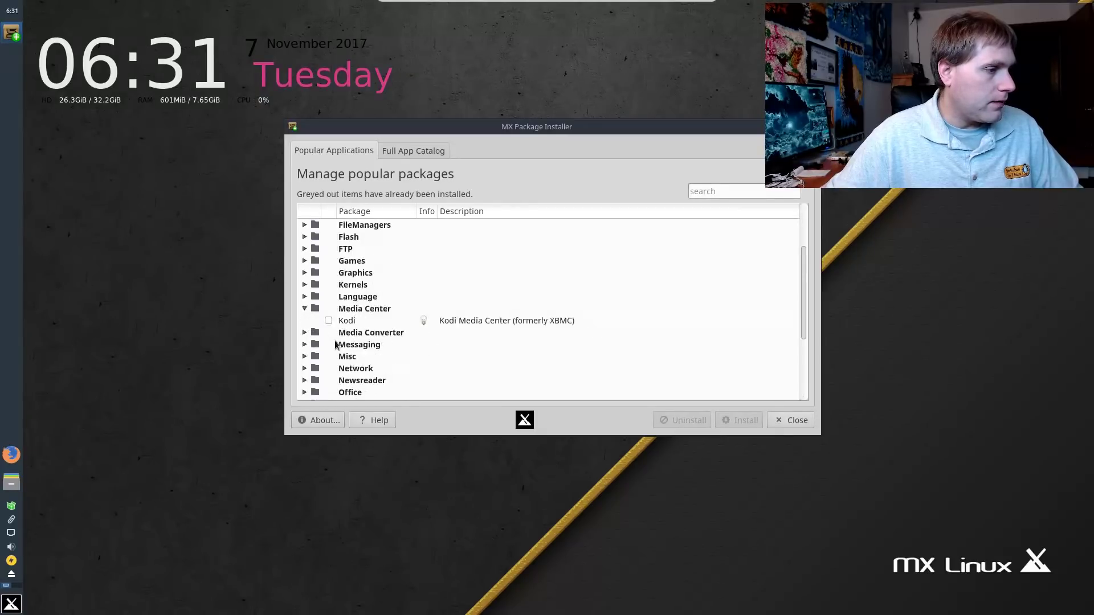
click(305, 309)
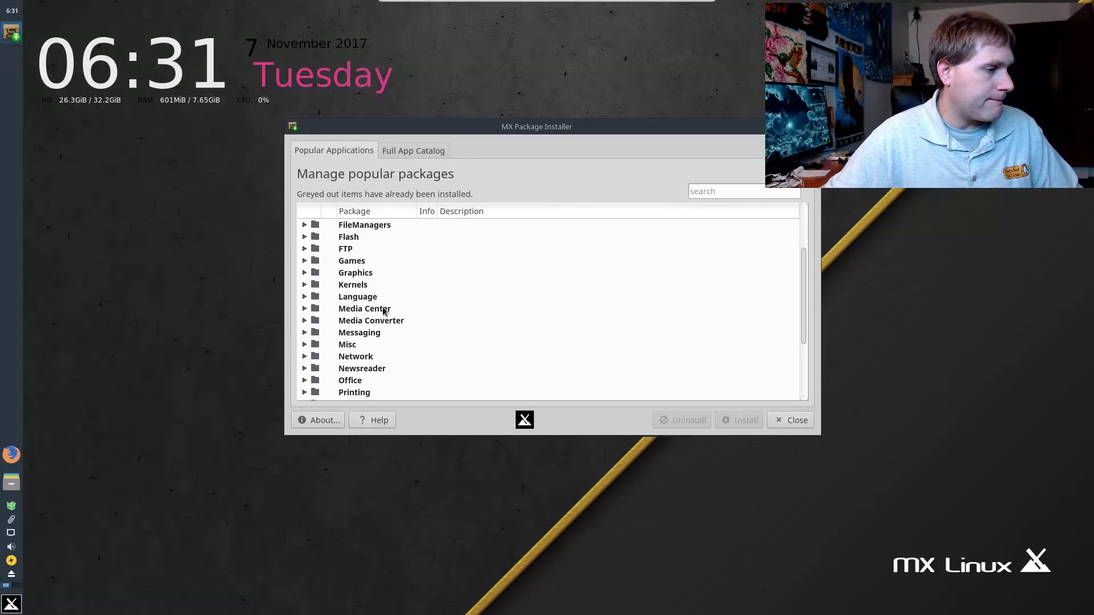
scroll(386, 311, up, 2)
scroll(800, 272, down, 4)
scroll(798, 337, down, 1)
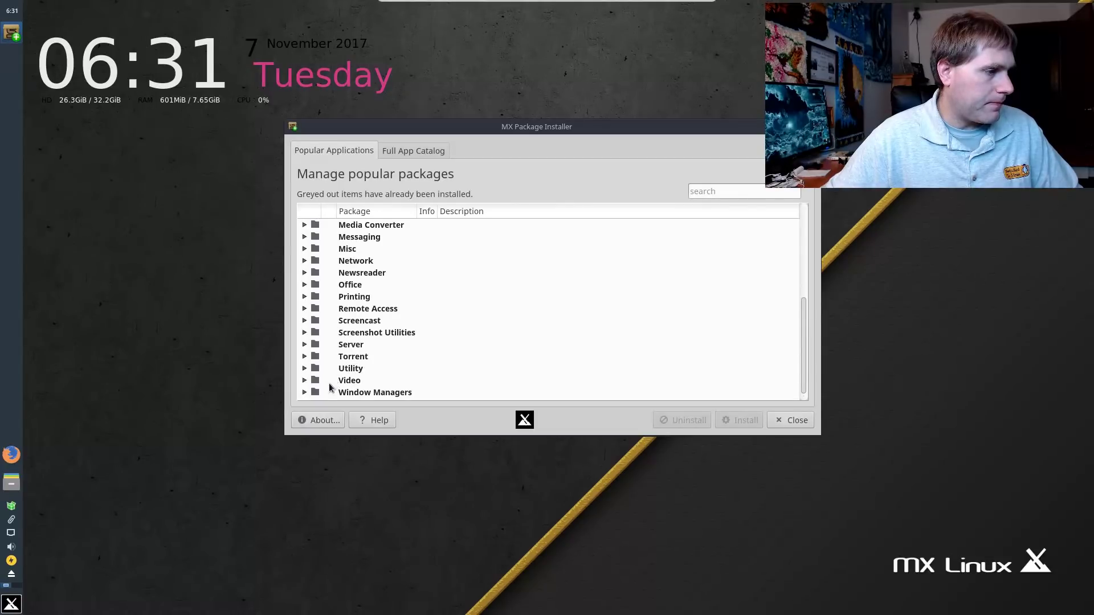
Expand and collapse the Video and Office categories to preview their packages.
click(304, 381)
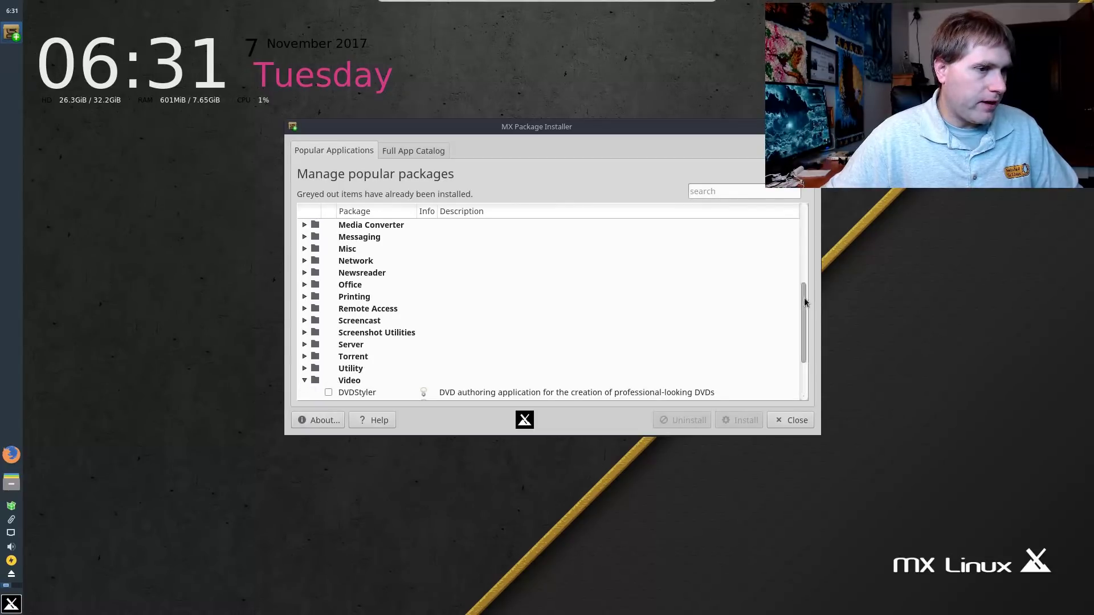
scroll(805, 302, down, 2)
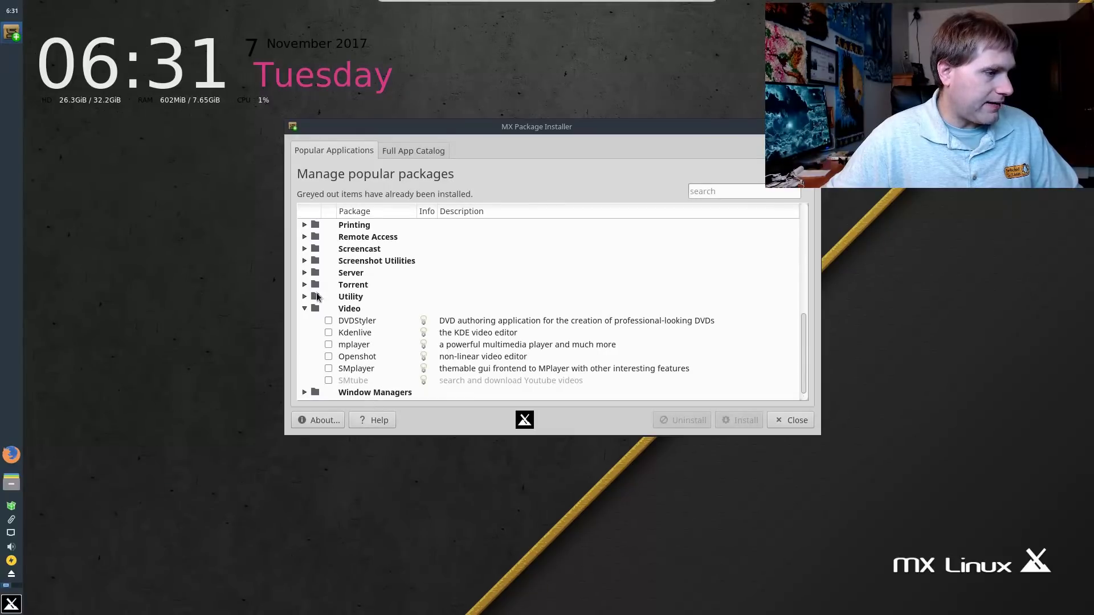
click(304, 309)
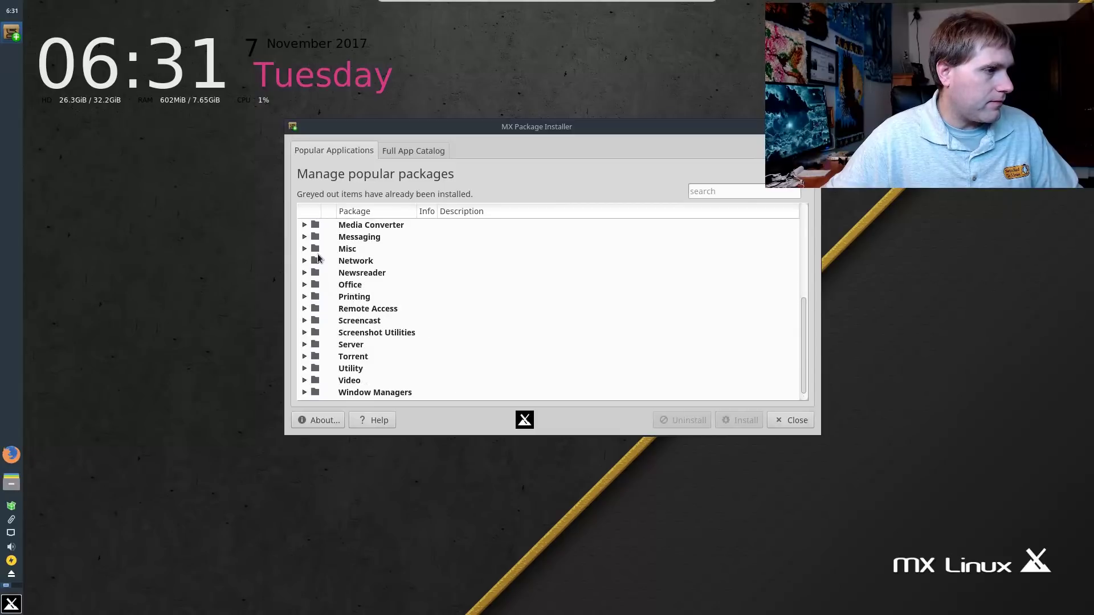
click(307, 286)
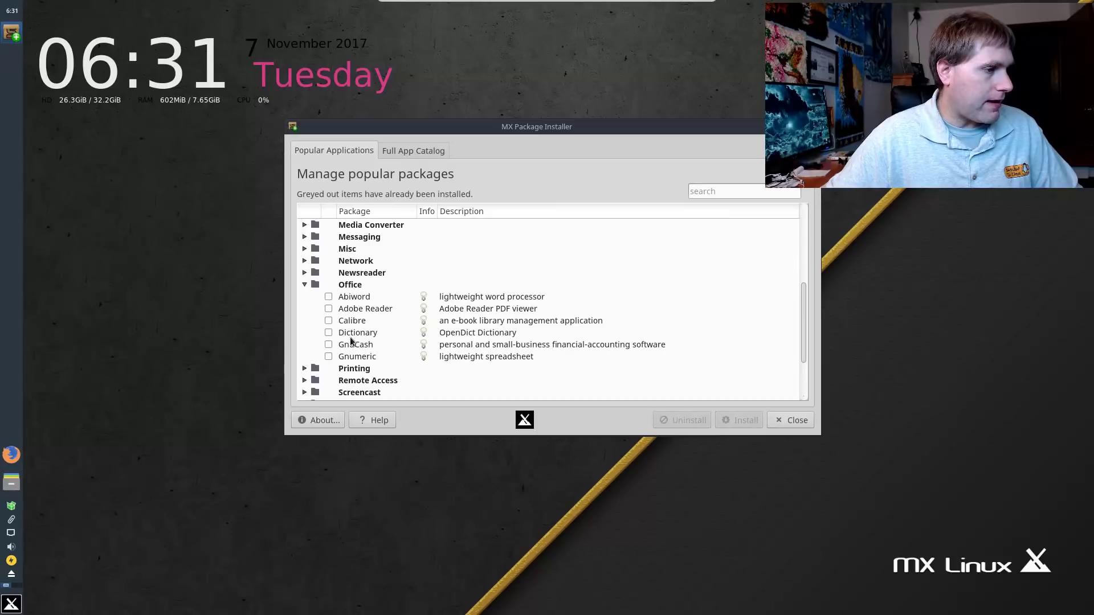
click(304, 285)
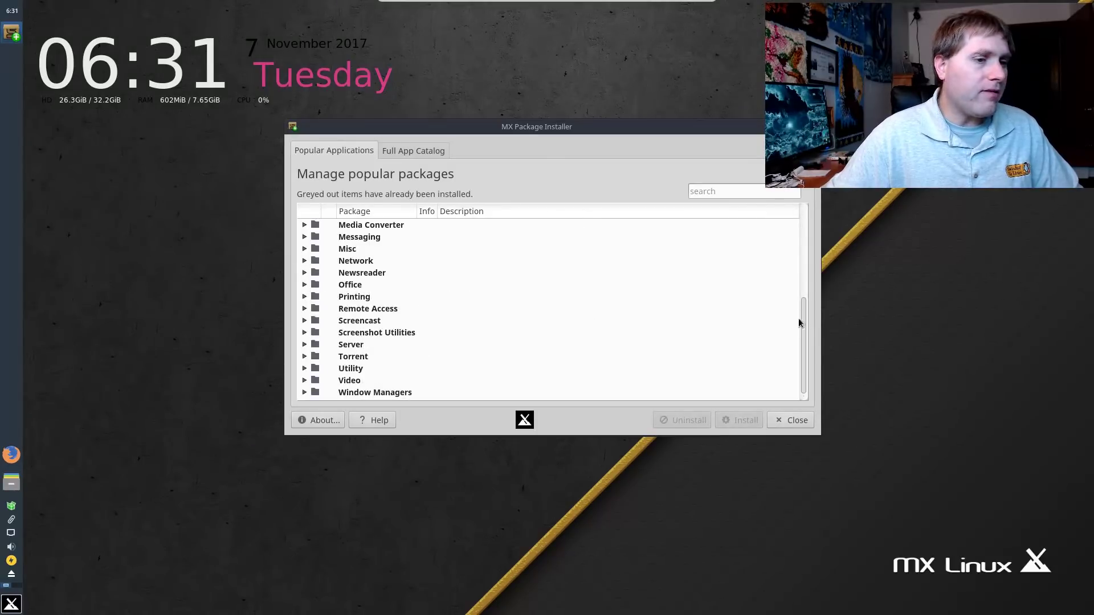
drag(805, 323, 805, 277)
Preview Media Converter and Graphics, then leave Audio expanded showing Audacious, Audacity, Spotify and XMMS.
click(305, 320)
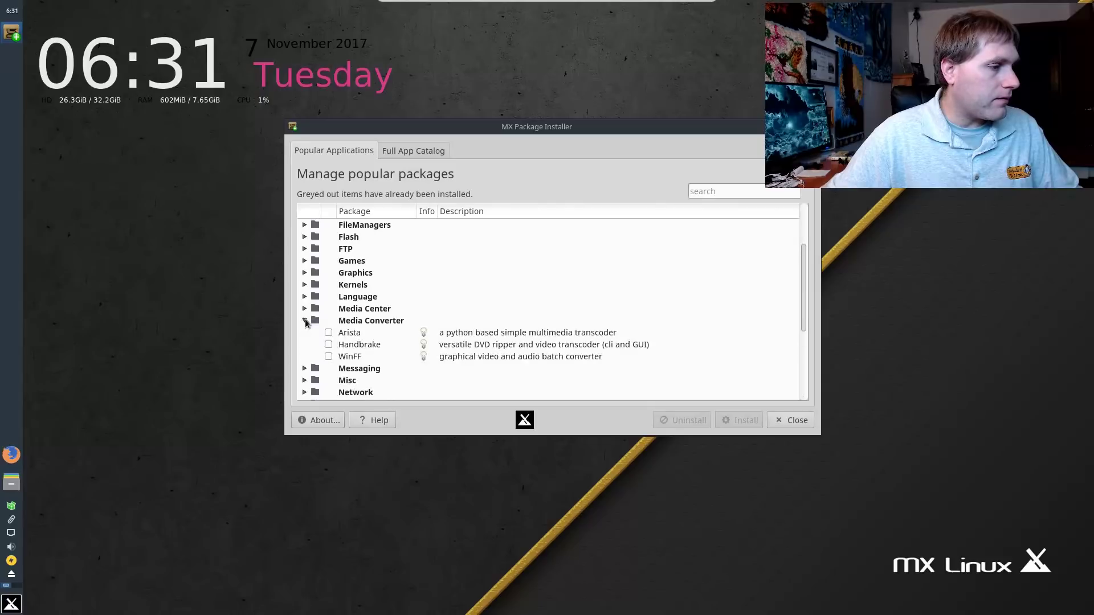
click(305, 320)
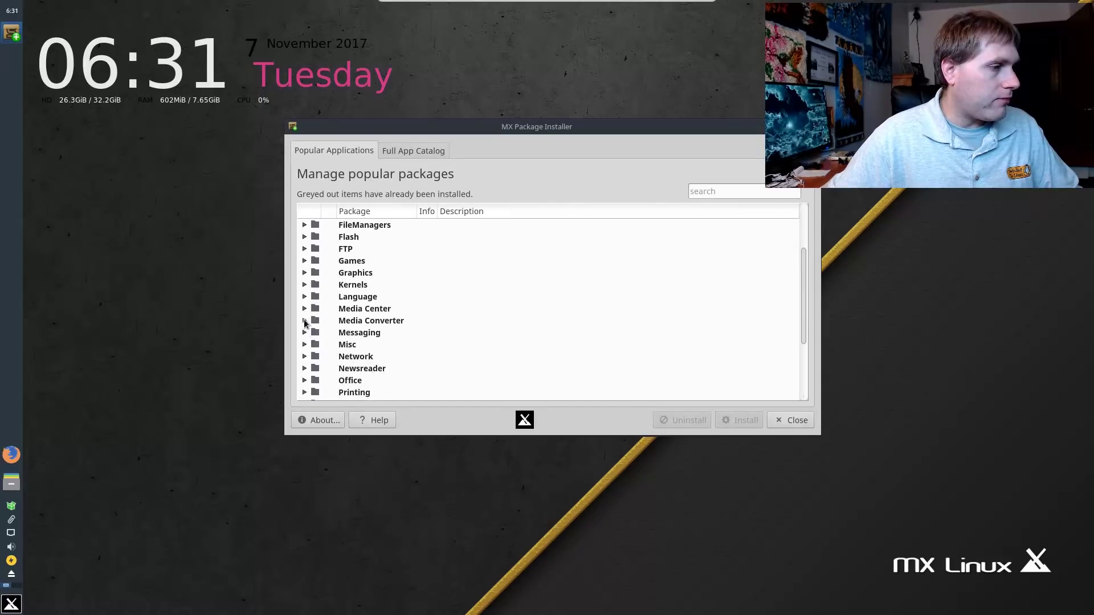
click(305, 273)
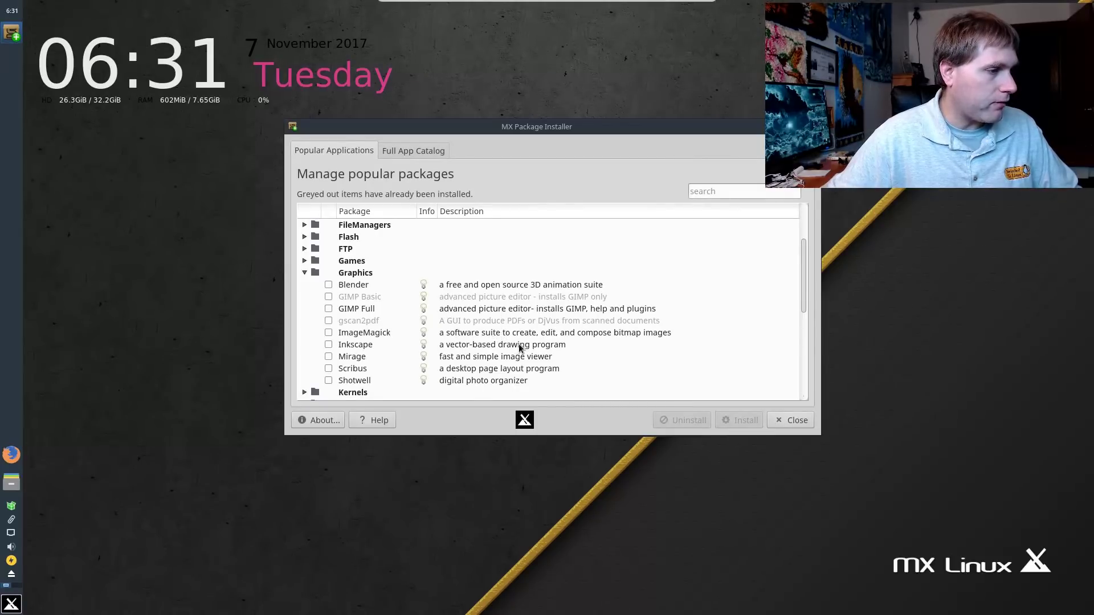
click(304, 273)
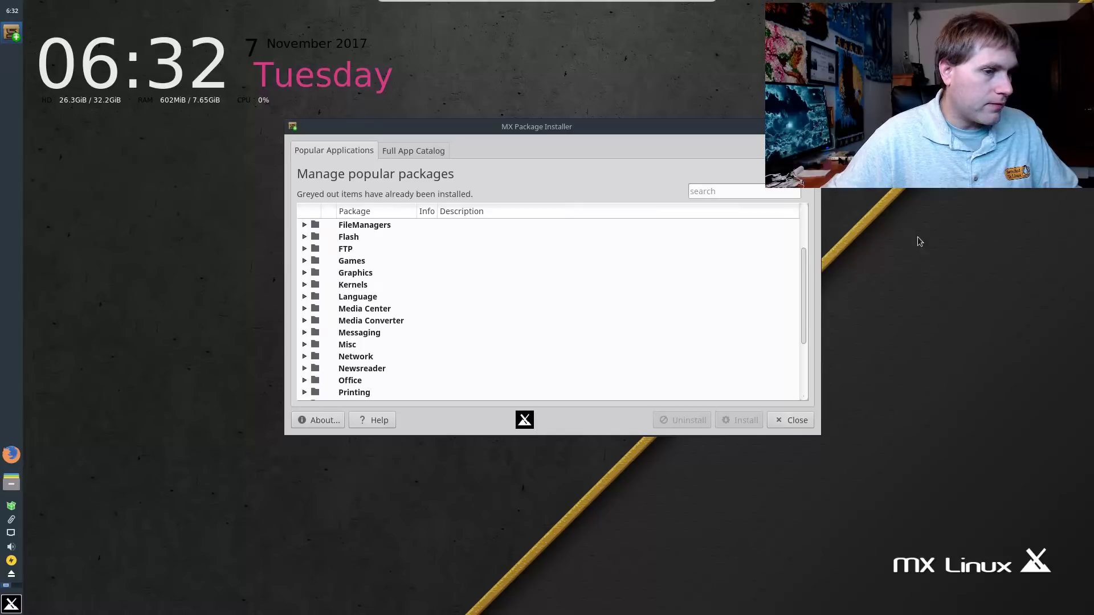
drag(804, 297, 809, 246)
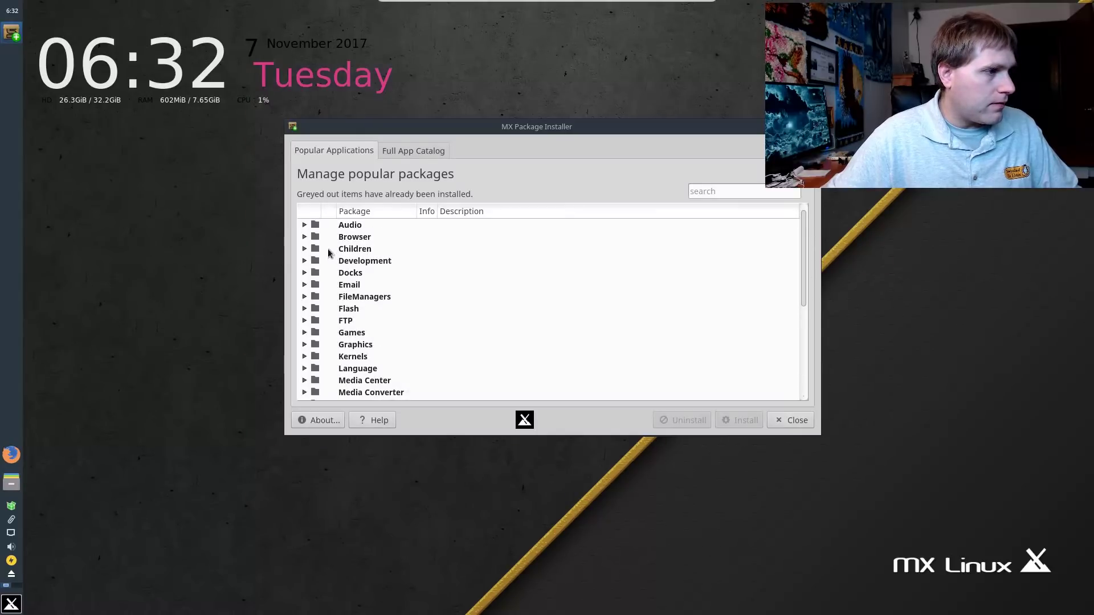
click(304, 225)
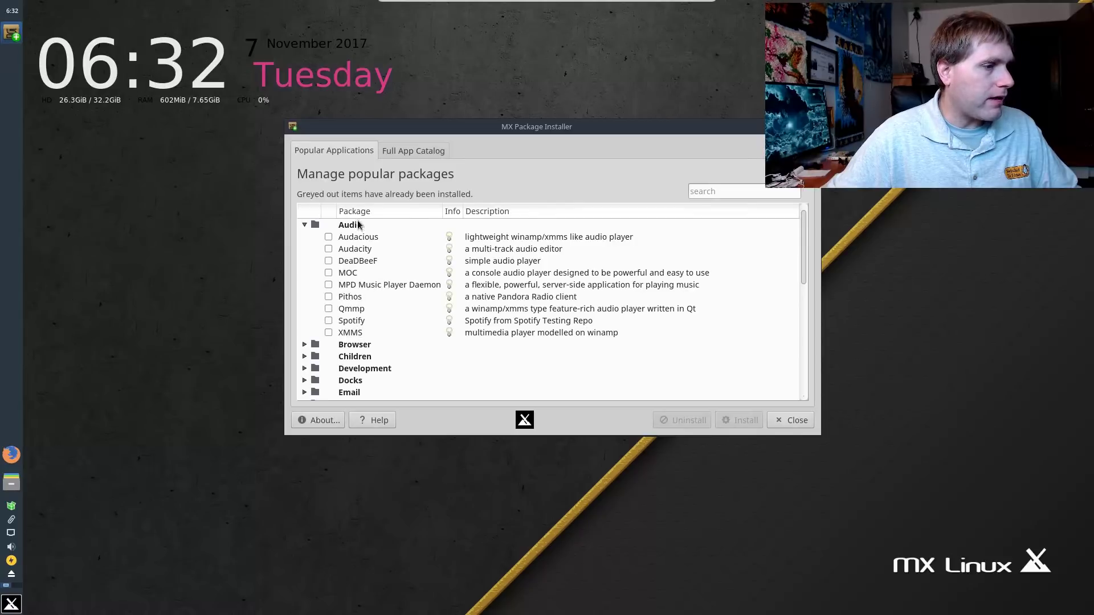
click(762, 190)
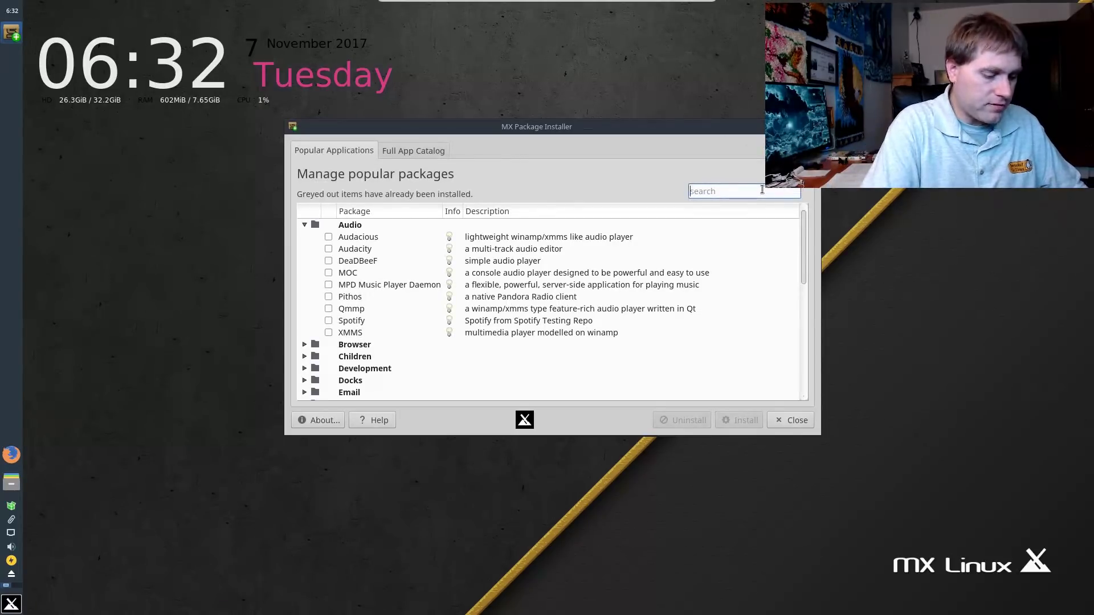
Search the popular packages for 'video editor', then for 'kdenlive'.
text(video edit)
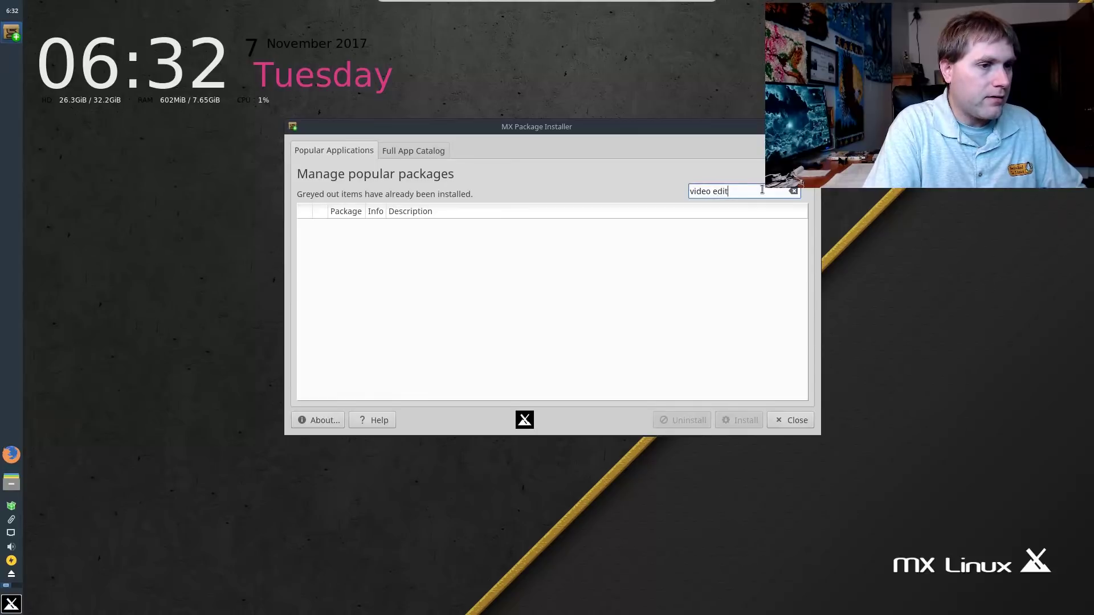
text(or)
drag(754, 189, 640, 183)
text(kden)
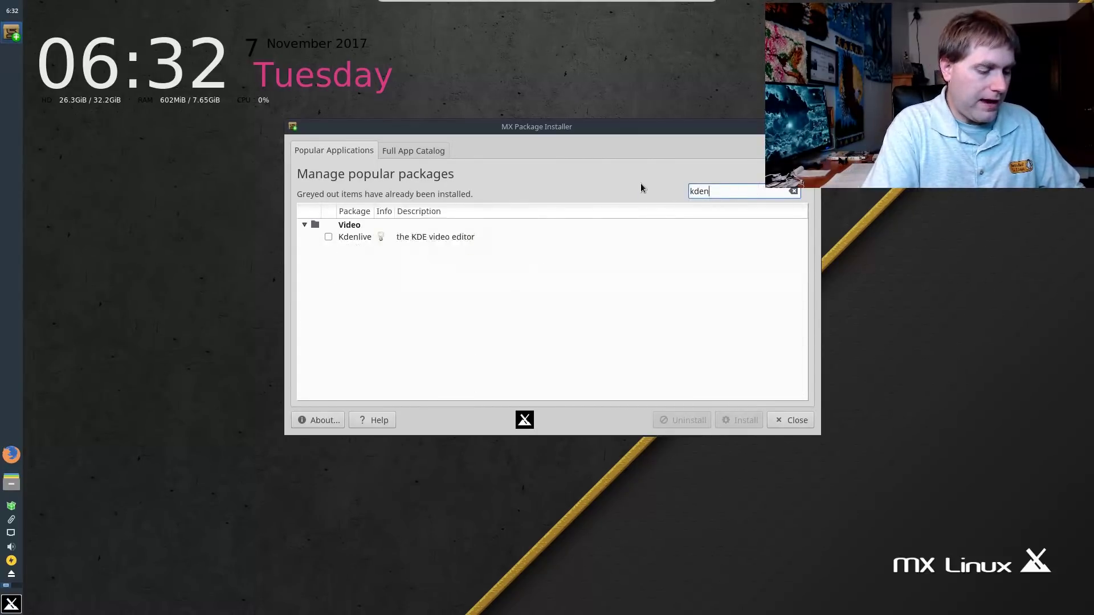
text(live)
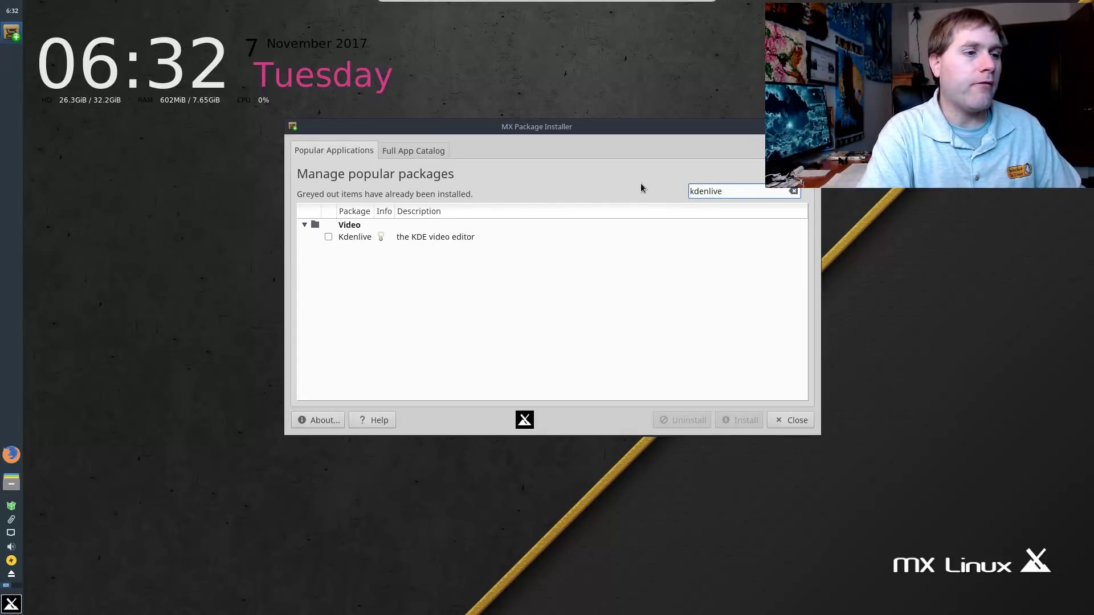
Move the window, clear the search, and bring up the Full App Catalog's repo selection.
drag(551, 142, 467, 189)
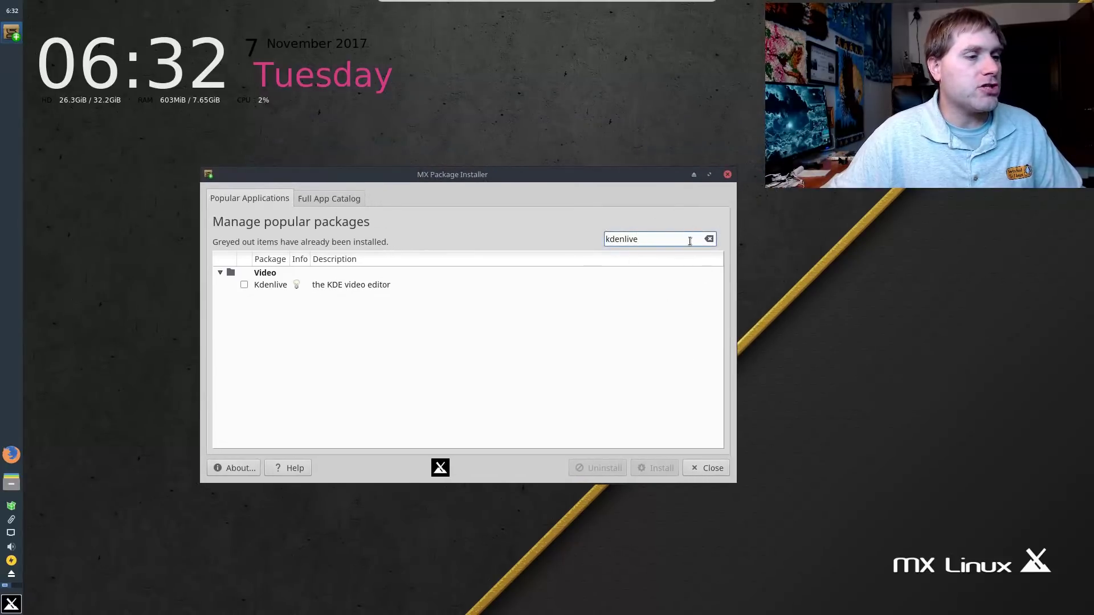
click(710, 240)
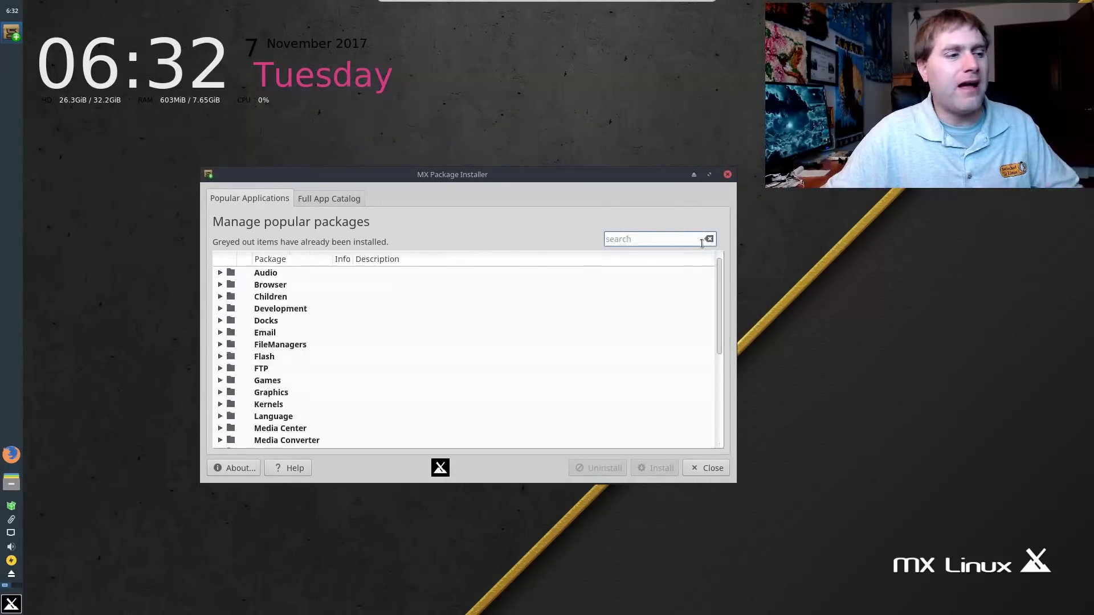
click(322, 200)
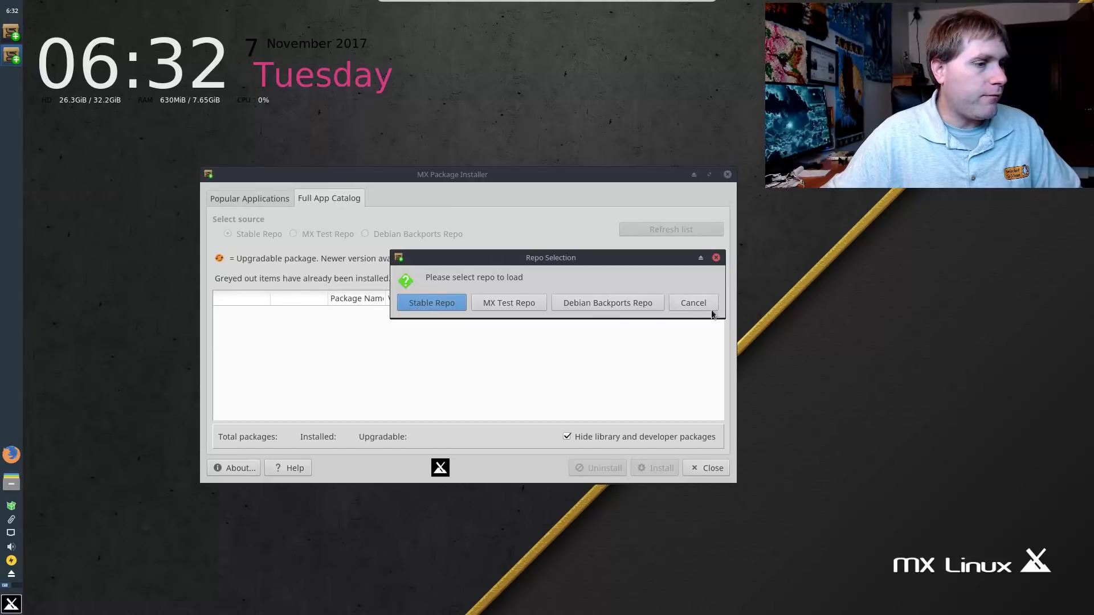
Load the Stable repo's full catalog (52517 packages, 9 upgradable) and focus the search field.
click(423, 306)
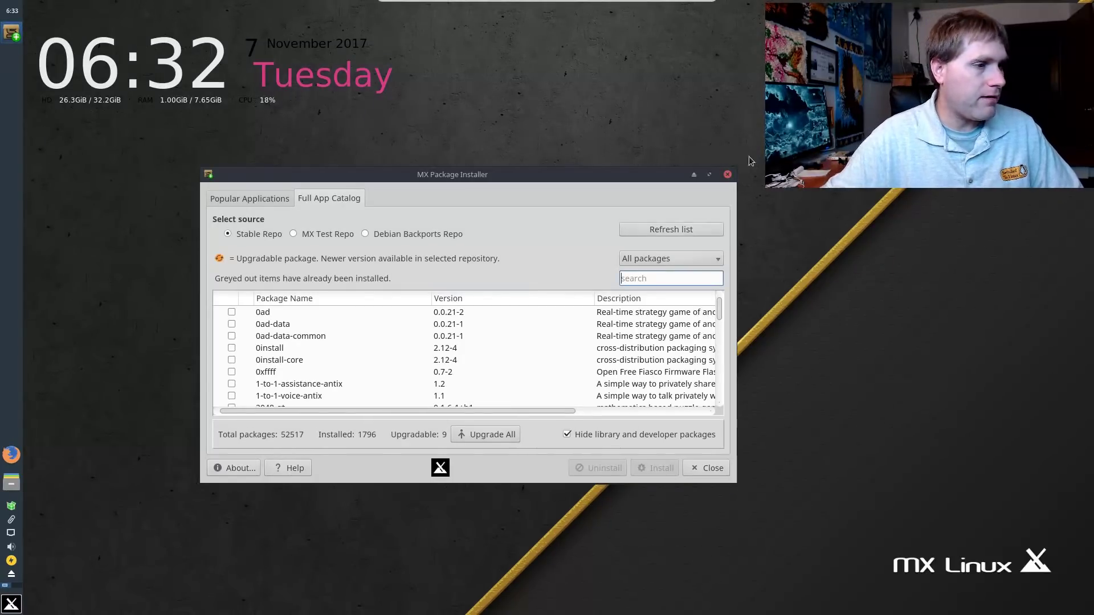
click(682, 279)
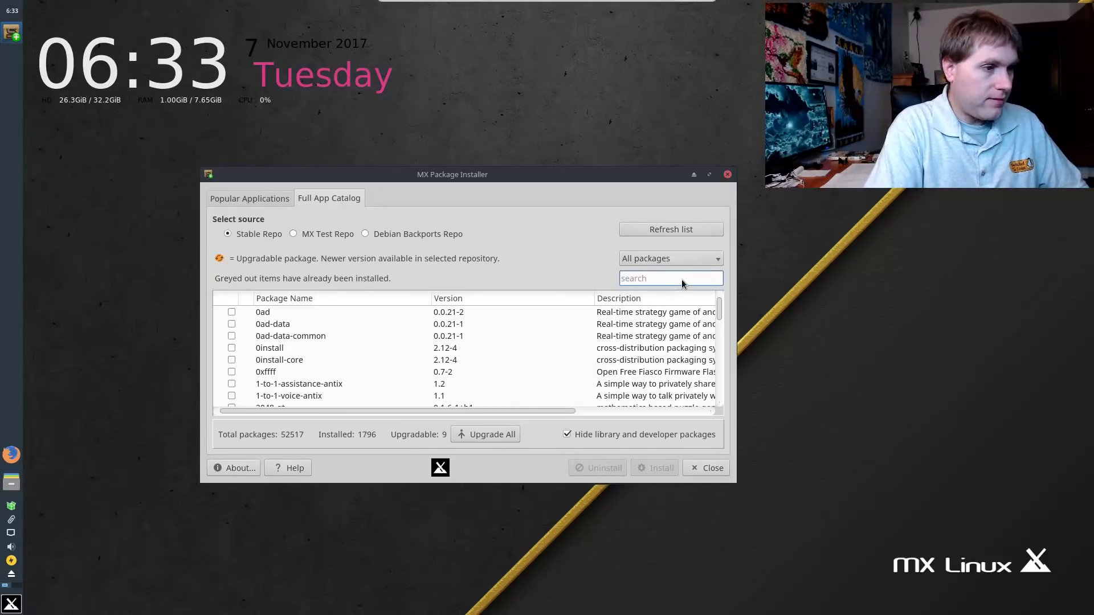
Search the full catalog for rhy, bansh and clem, finding clementine already installed.
text(rhy)
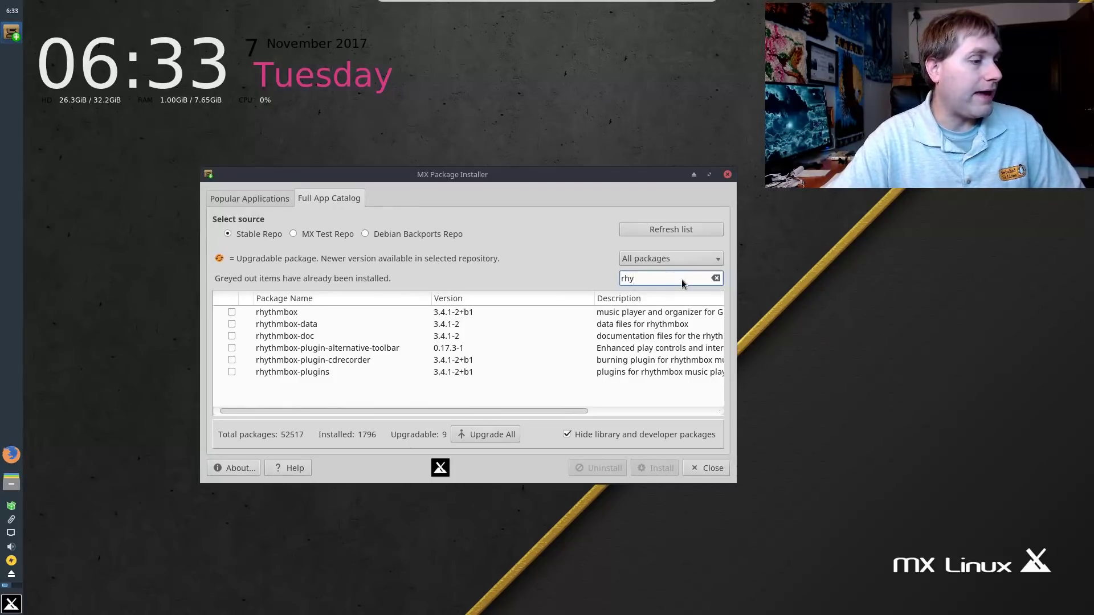
key(BackSpace)
key(BackSpace)
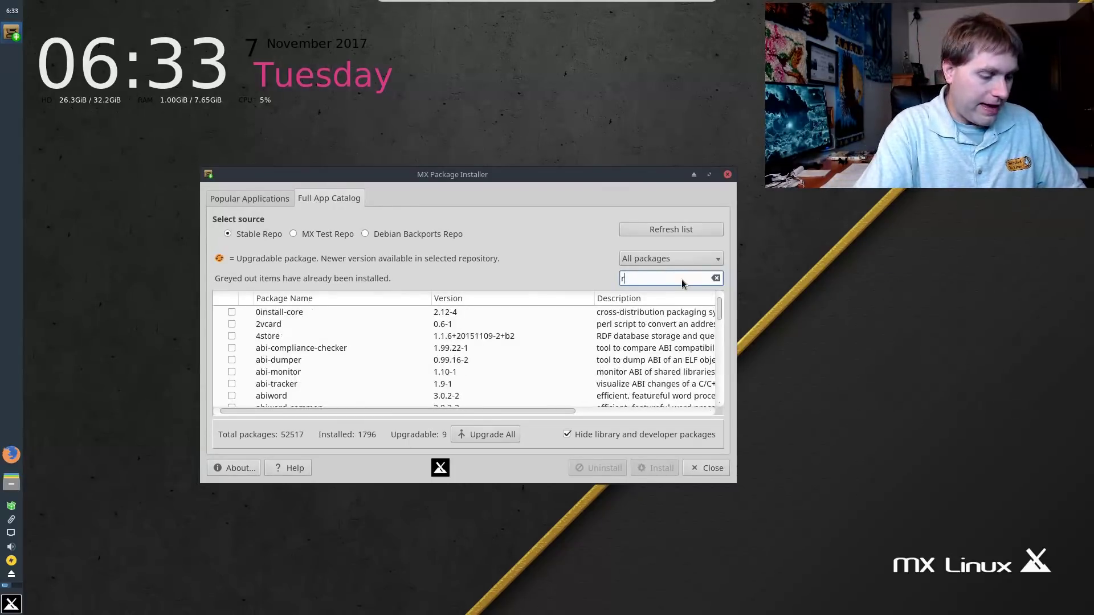
key(BackSpace)
text(ban)
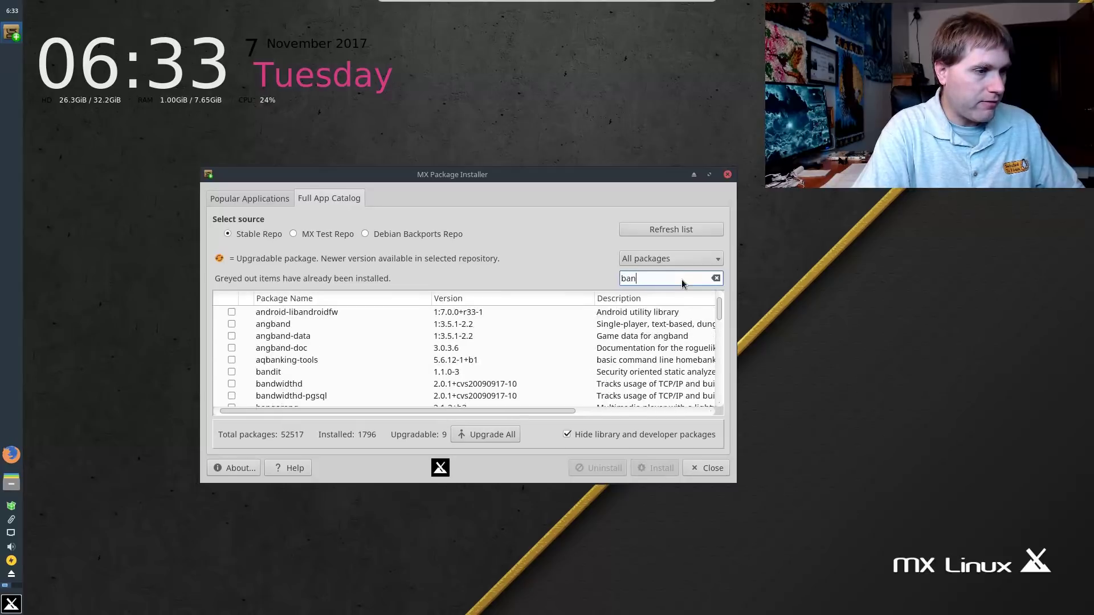
text(she)
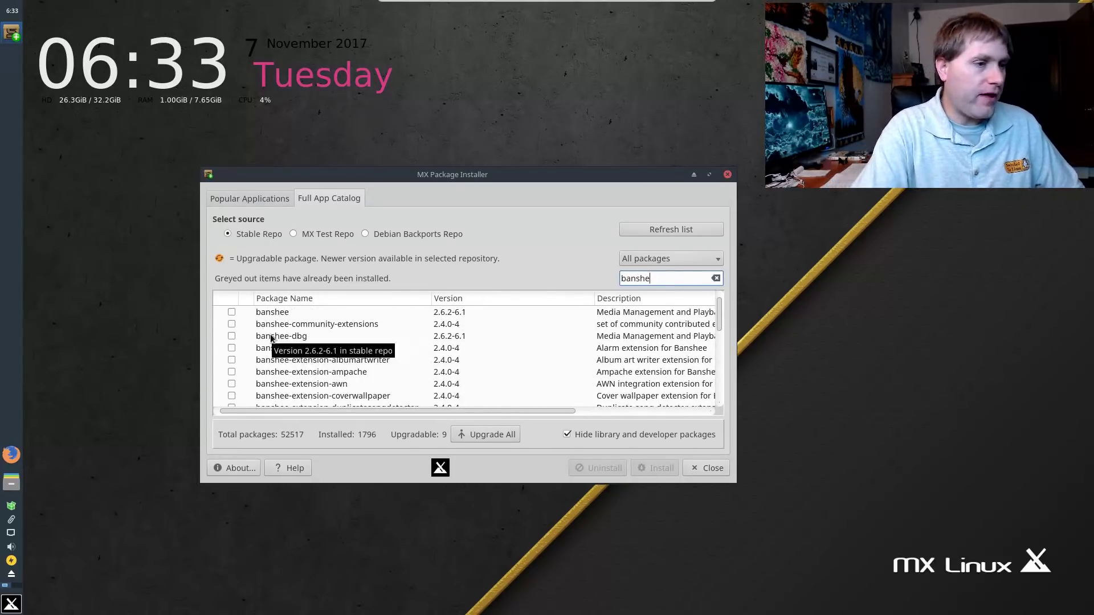
key(BackSpace)
key(BackSpace)
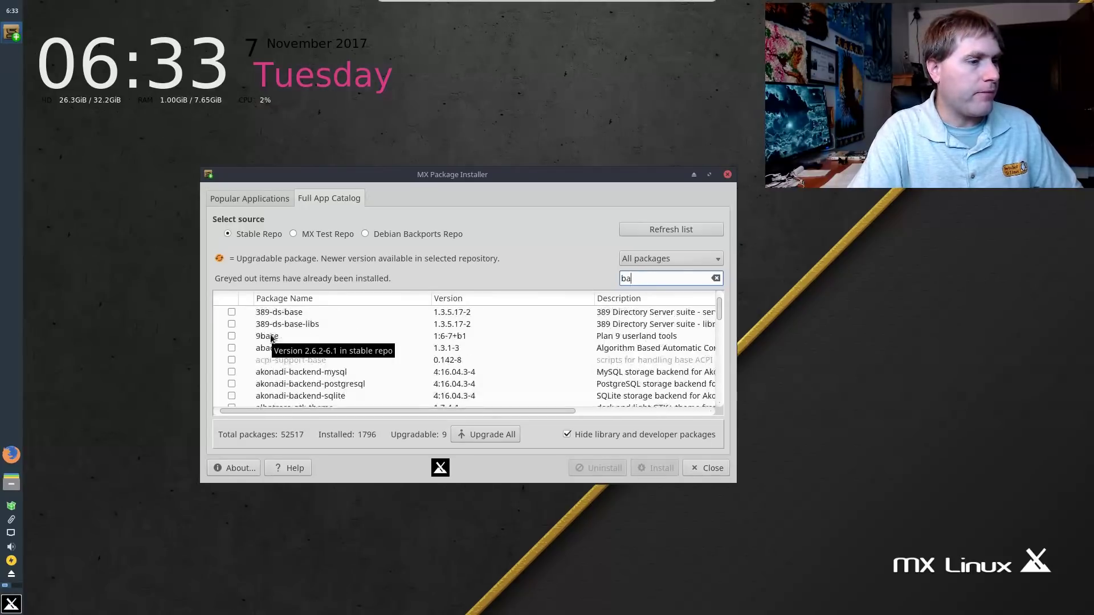
key(BackSpace)
key(BackSpace)
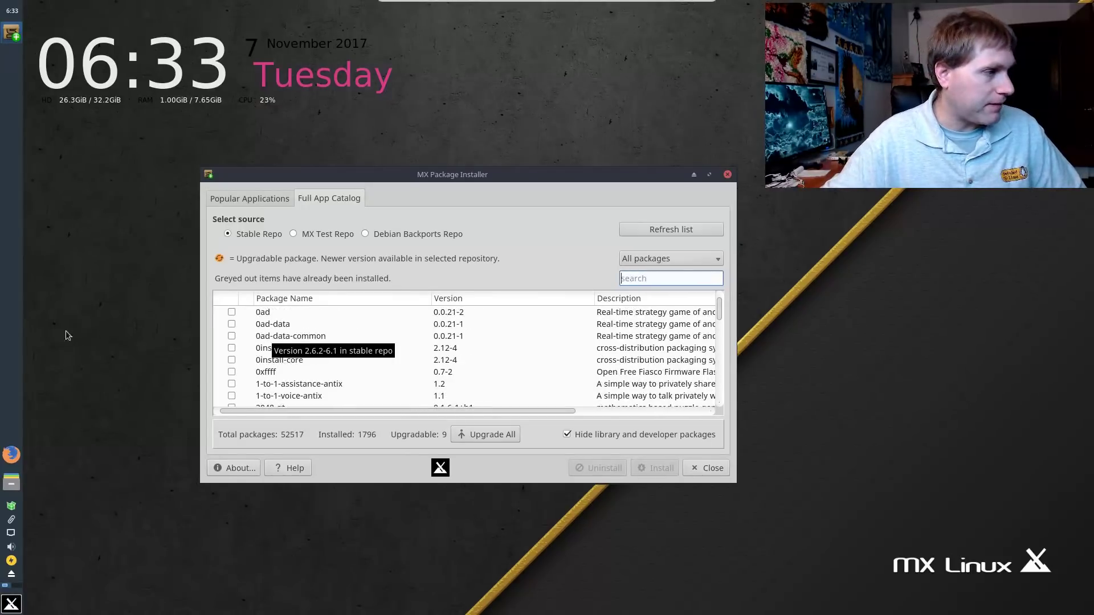
text(clem)
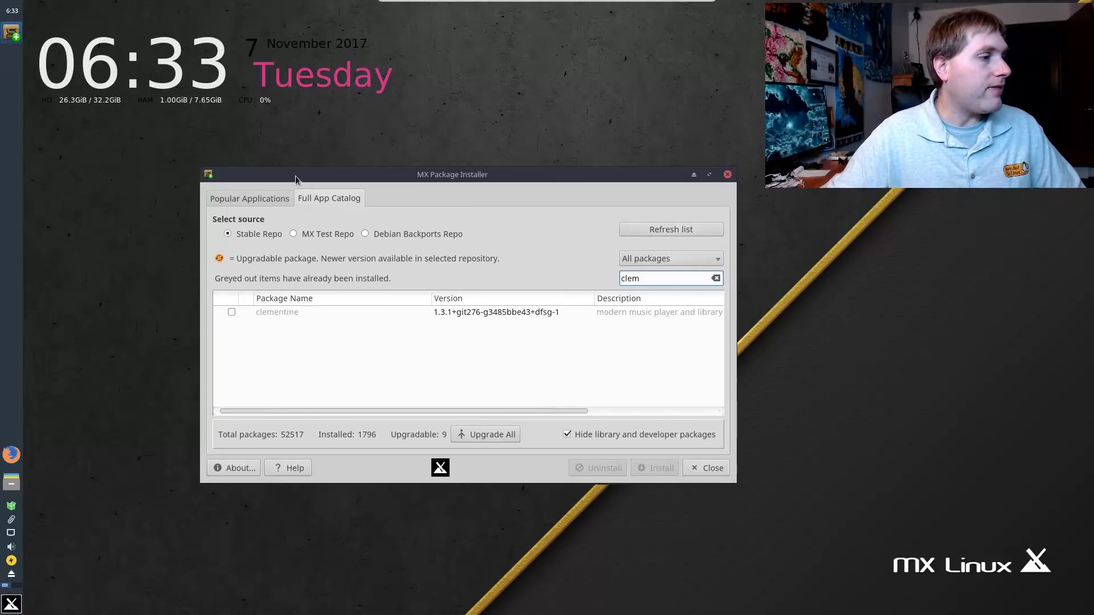
Switch between Popular Applications and the full catalog, then close MX Package Installer.
click(260, 198)
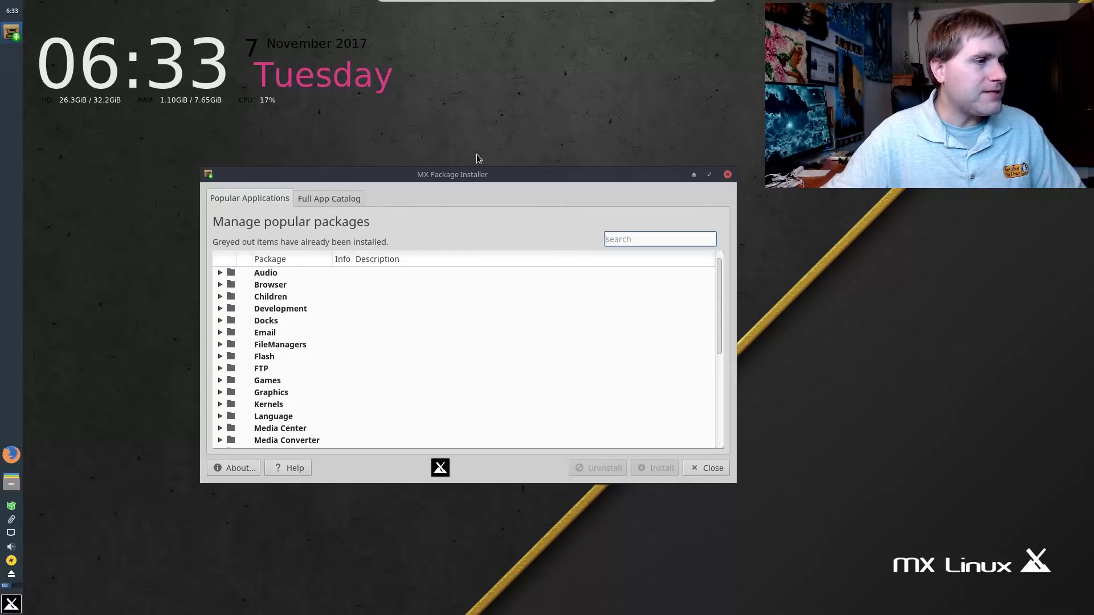
mouse_move(736, 176)
mouse_down()
mouse_move(714, 175)
mouse_move(731, 204)
mouse_move(721, 187)
mouse_up()
key(ctrl+Tab)
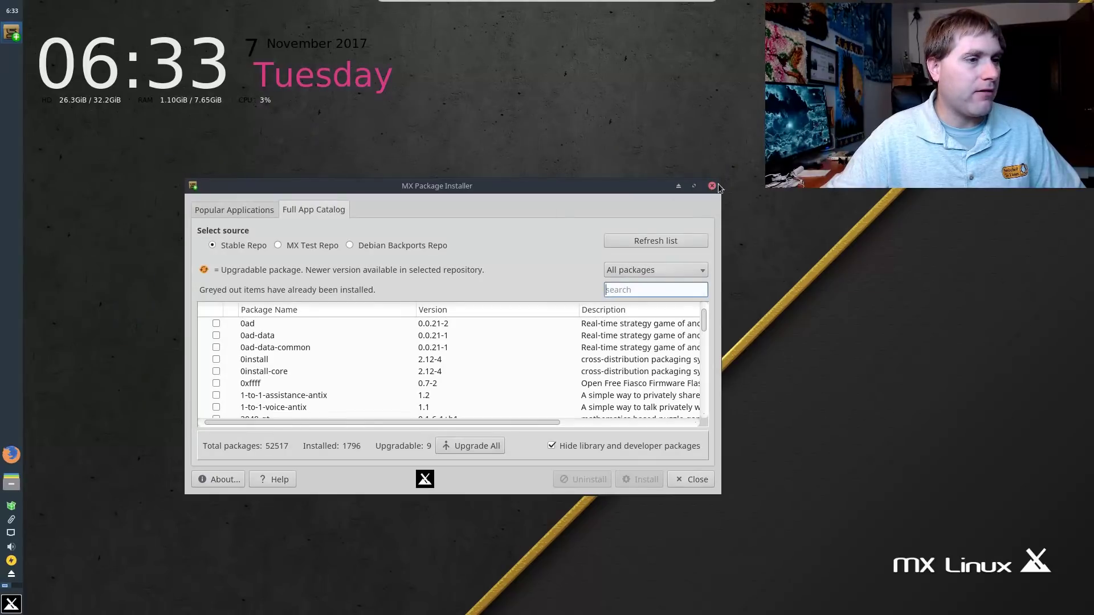
click(712, 186)
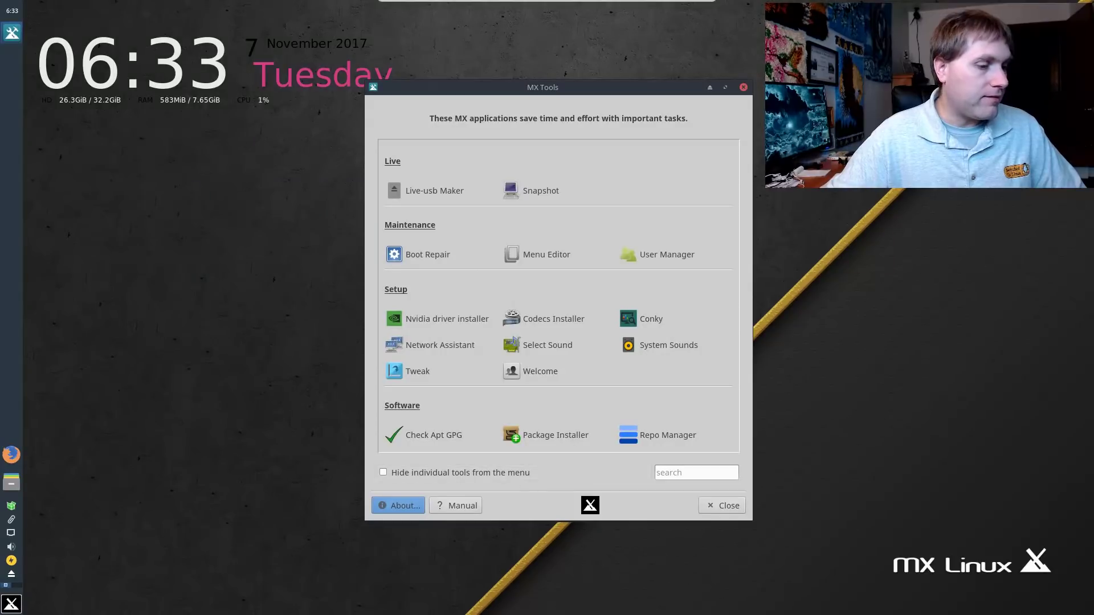
Open MX Welcome, open and close the Popular Apps installer, then launch Tweak.
click(713, 504)
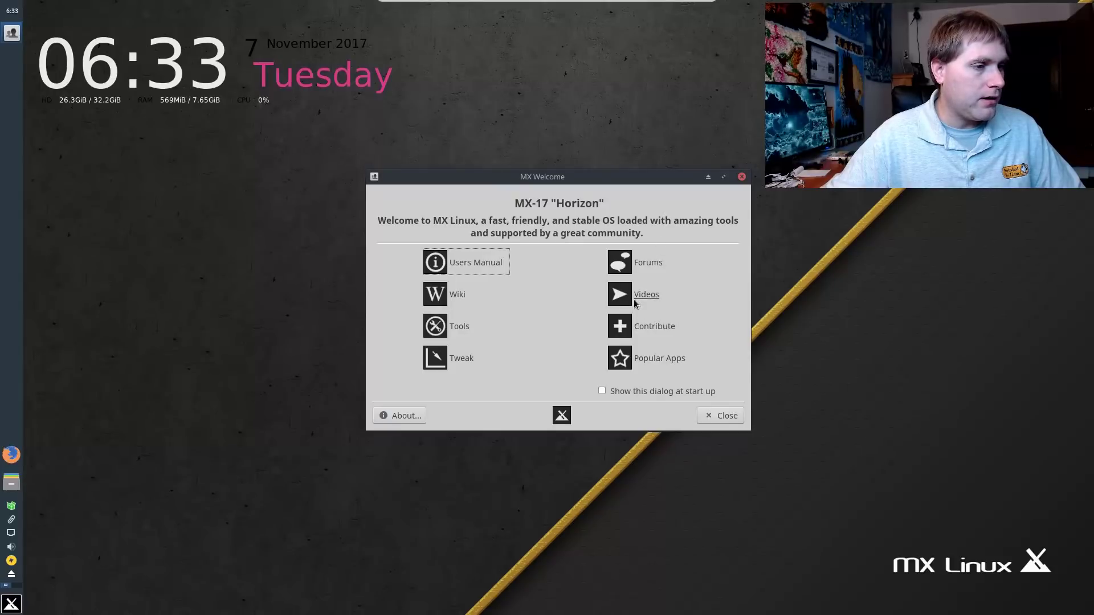
click(659, 357)
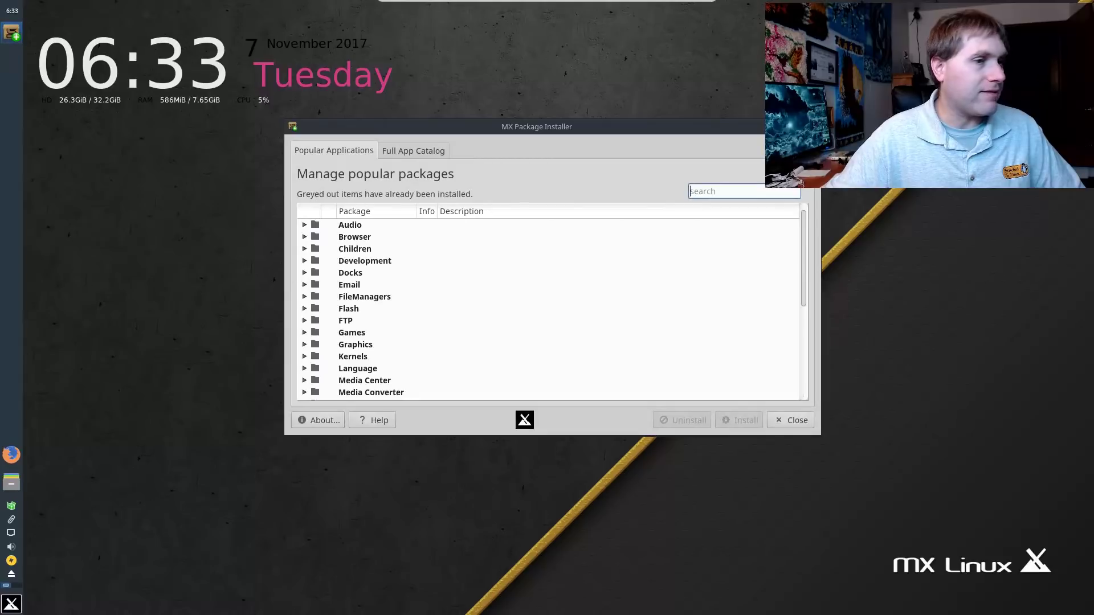
click(775, 415)
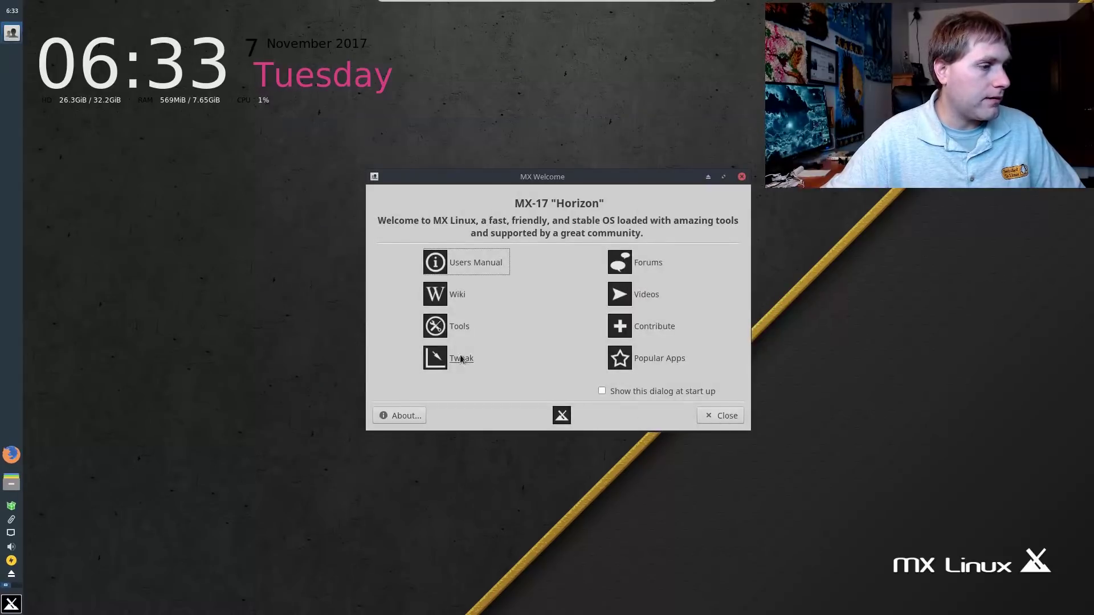
click(441, 369)
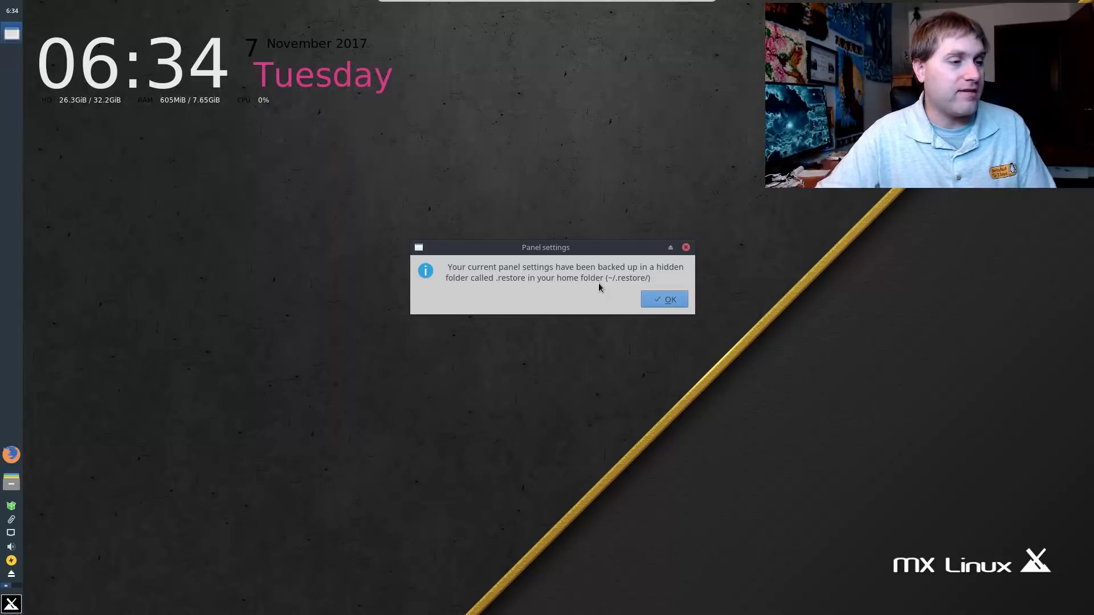
Dismiss the notice that panel settings were backed up to ~/.restore.
click(661, 300)
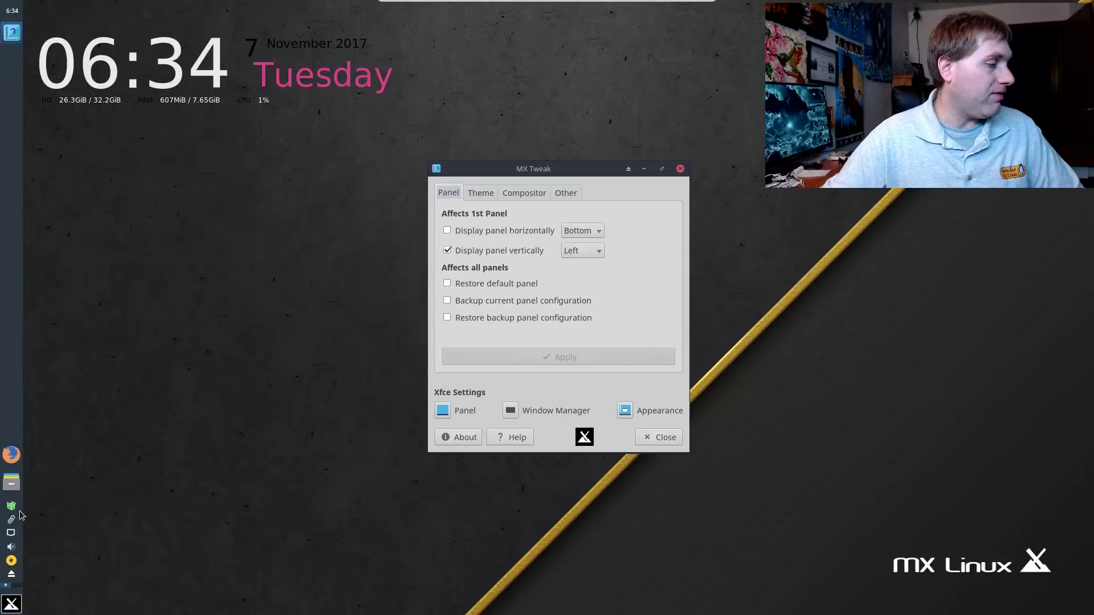
Open two Firefox windows, close the mxlinux.org one, and start closing the Welcome window.
click(11, 454)
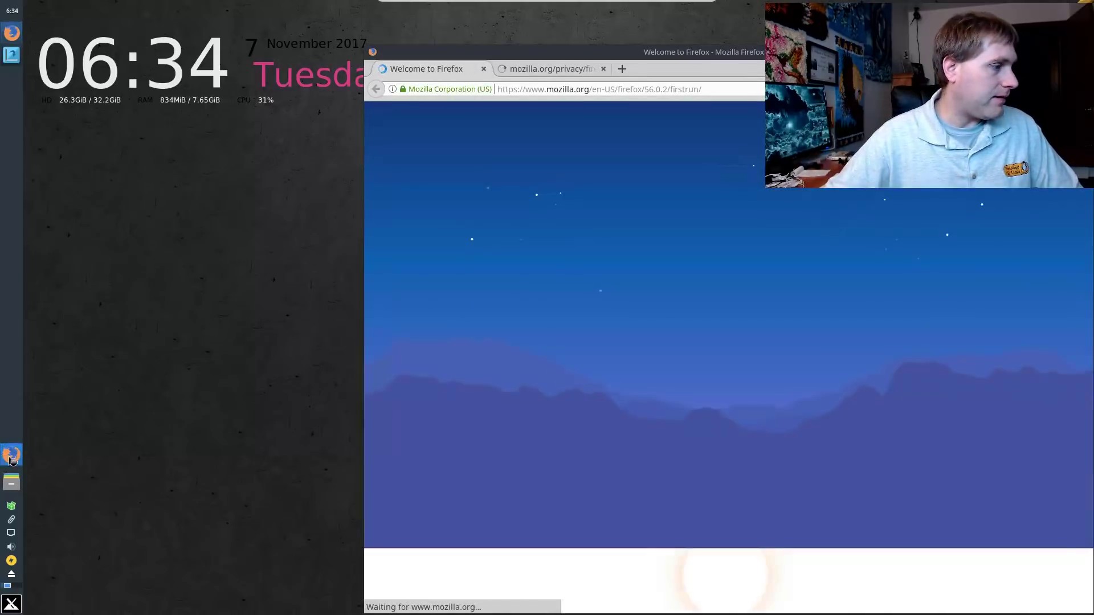
click(11, 456)
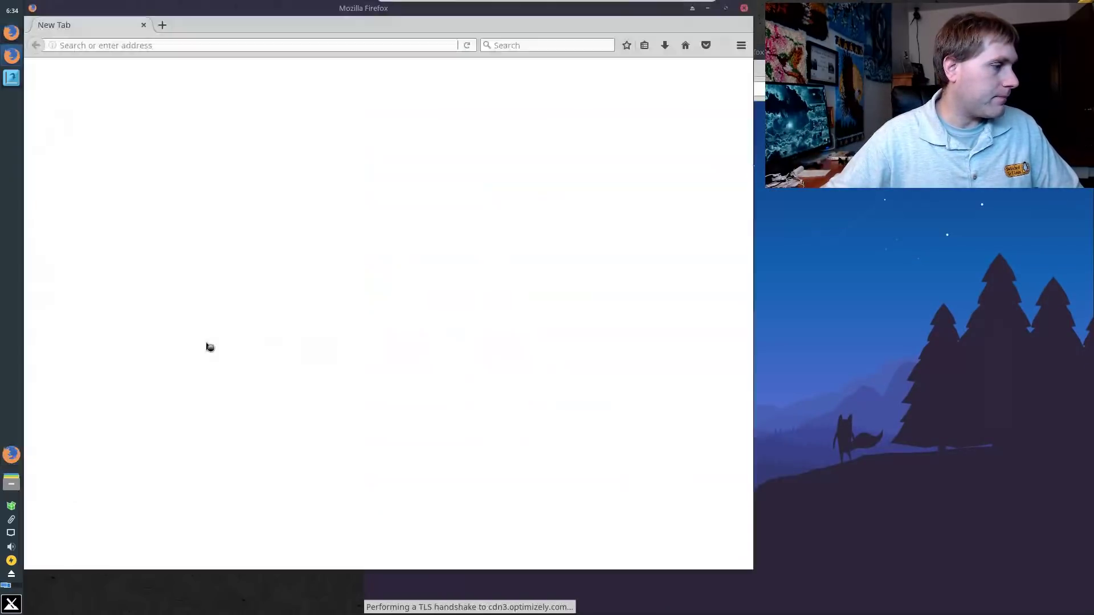
click(745, 9)
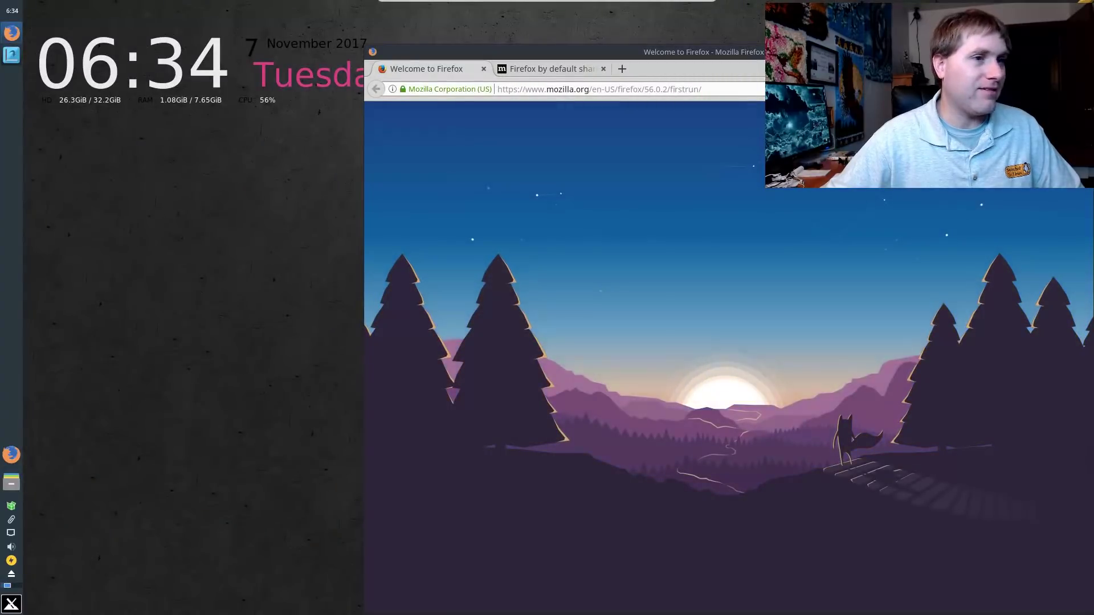
drag(899, 55, 731, 45)
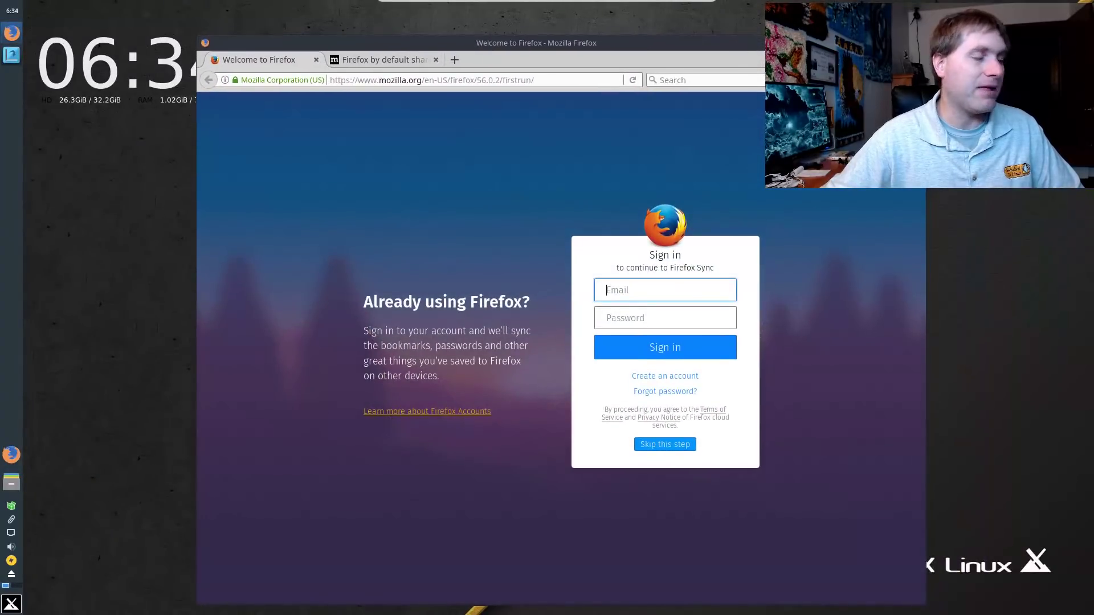
click(918, 42)
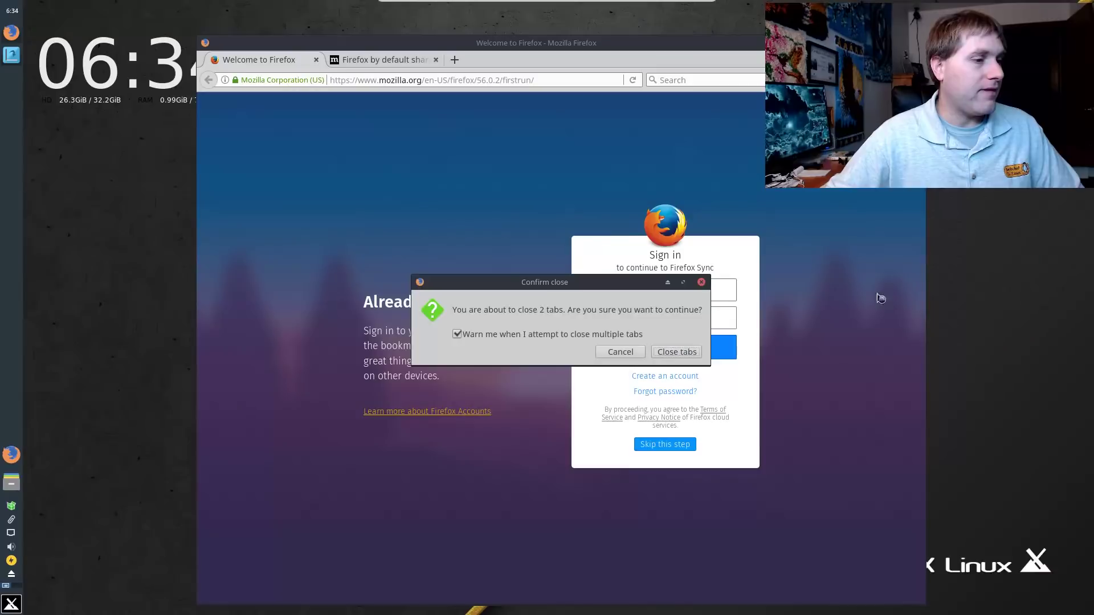
Confirm closing both Firefox tabs, then try the vertical panel on the right, then left.
click(677, 352)
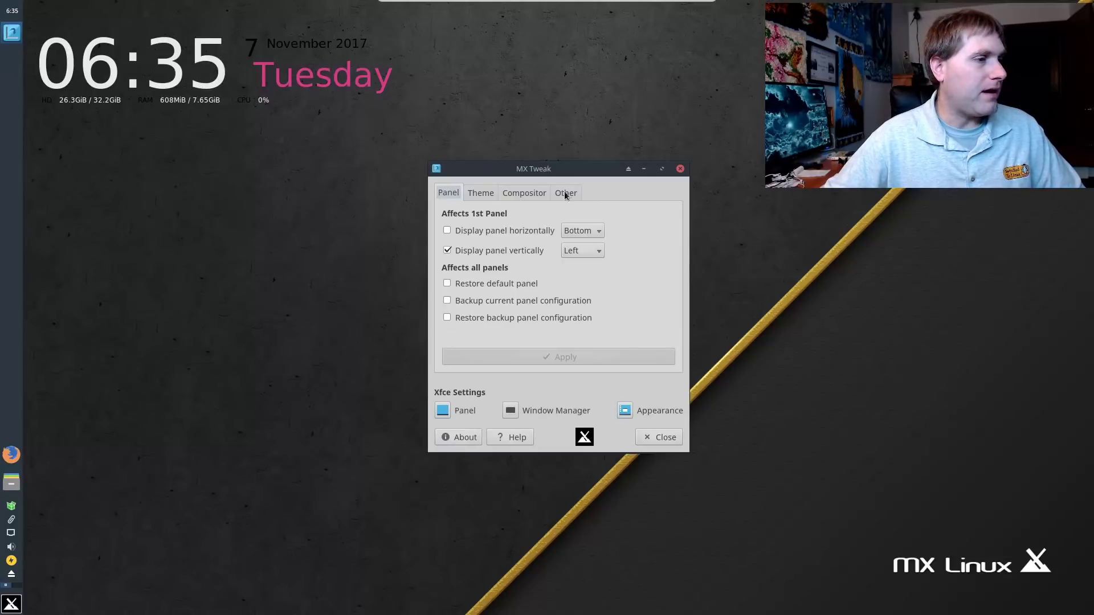
click(581, 251)
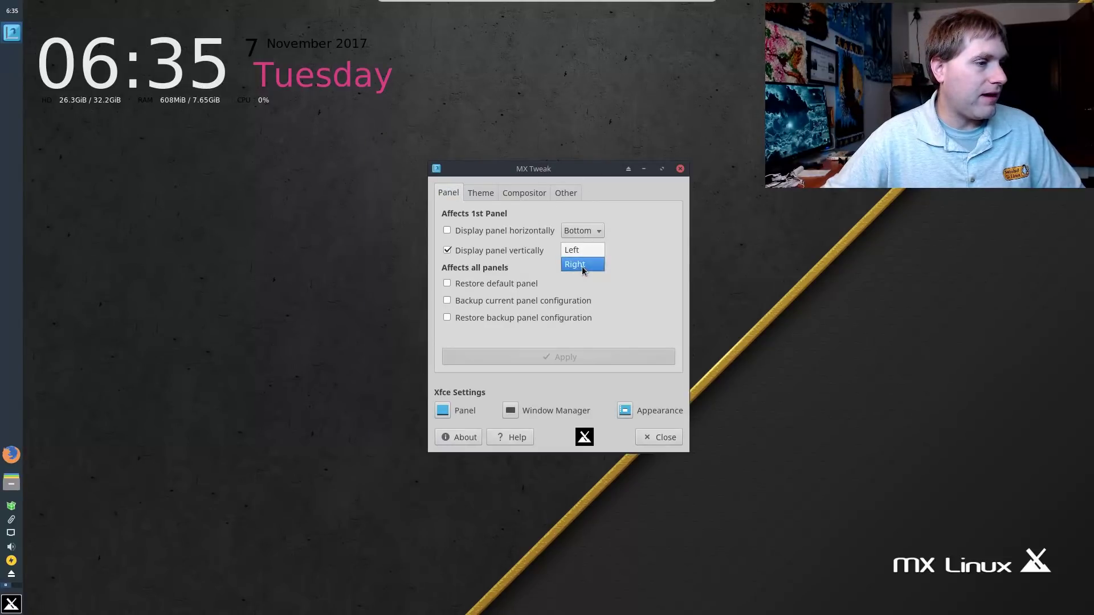
click(581, 265)
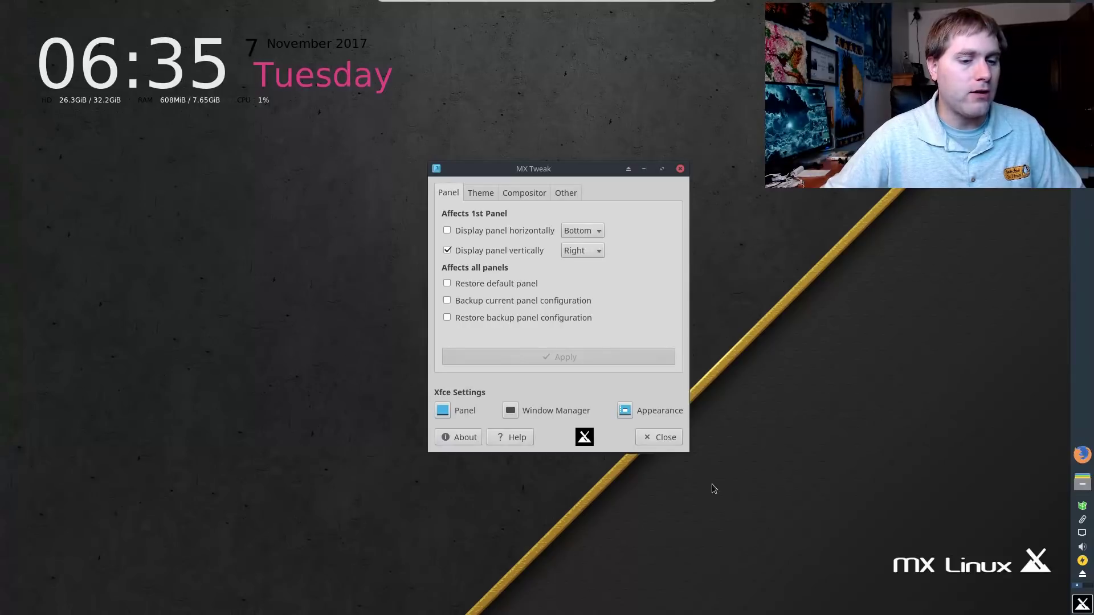
click(584, 254)
click(589, 240)
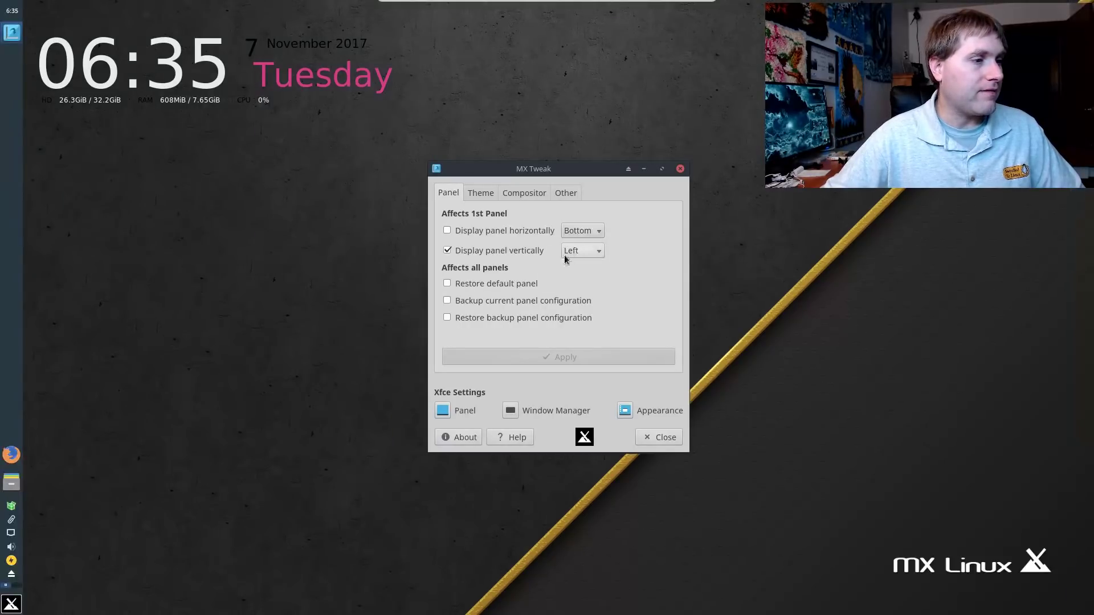
Apply the panel horizontally at the bottom, then reapply it vertically on the left.
click(447, 251)
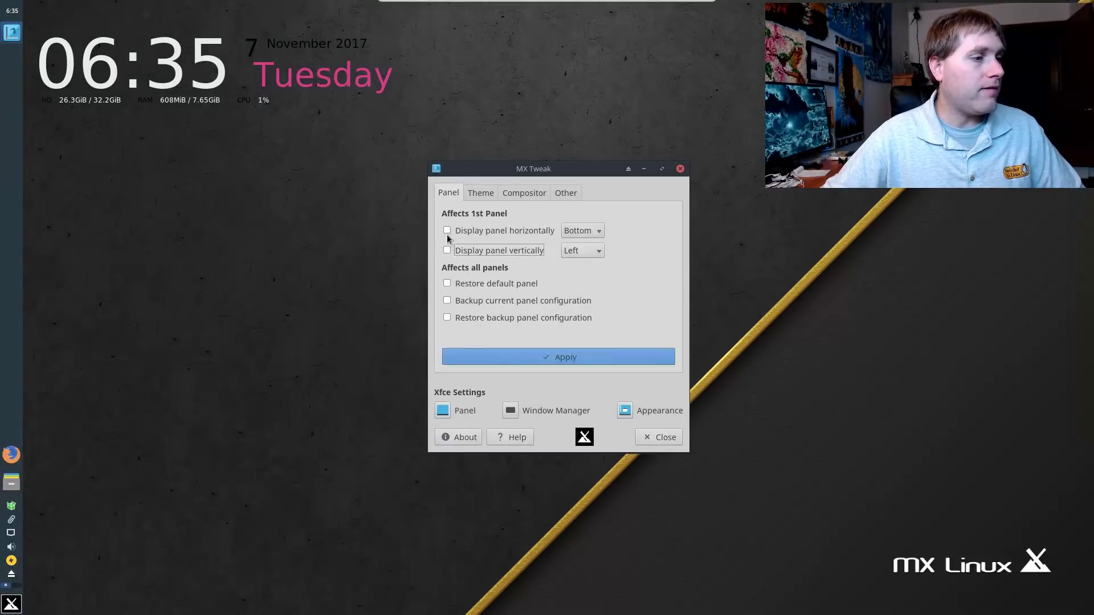
click(447, 231)
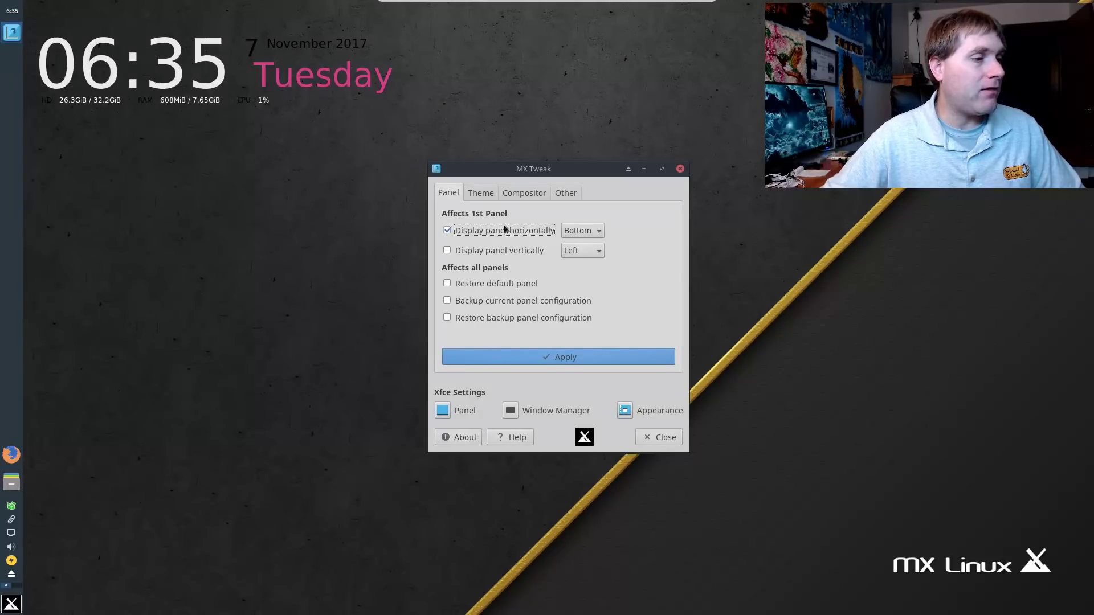
click(575, 356)
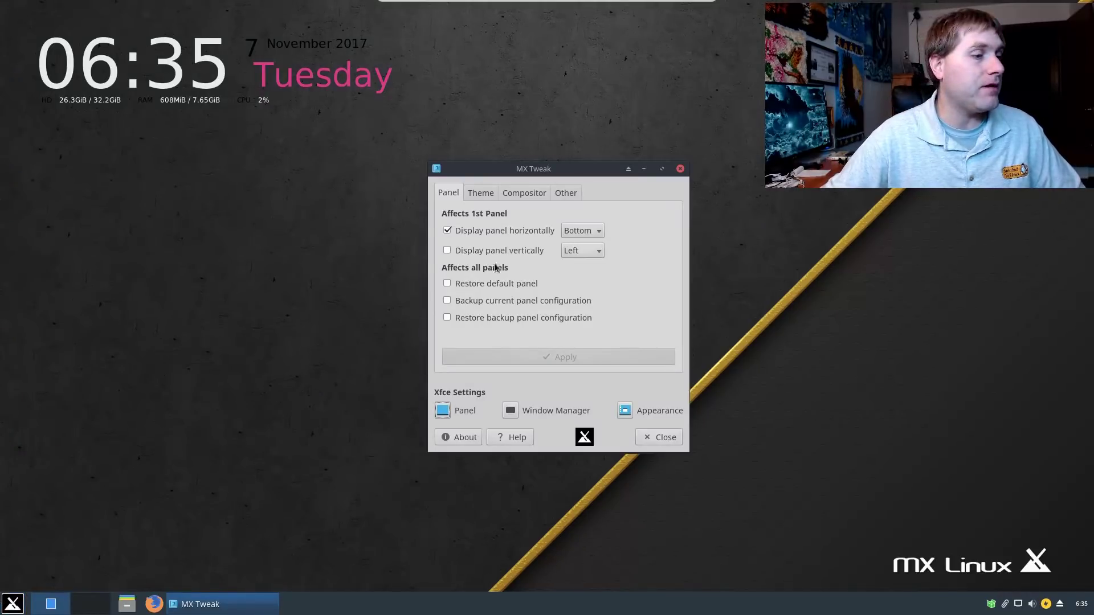
click(447, 232)
click(447, 250)
click(596, 354)
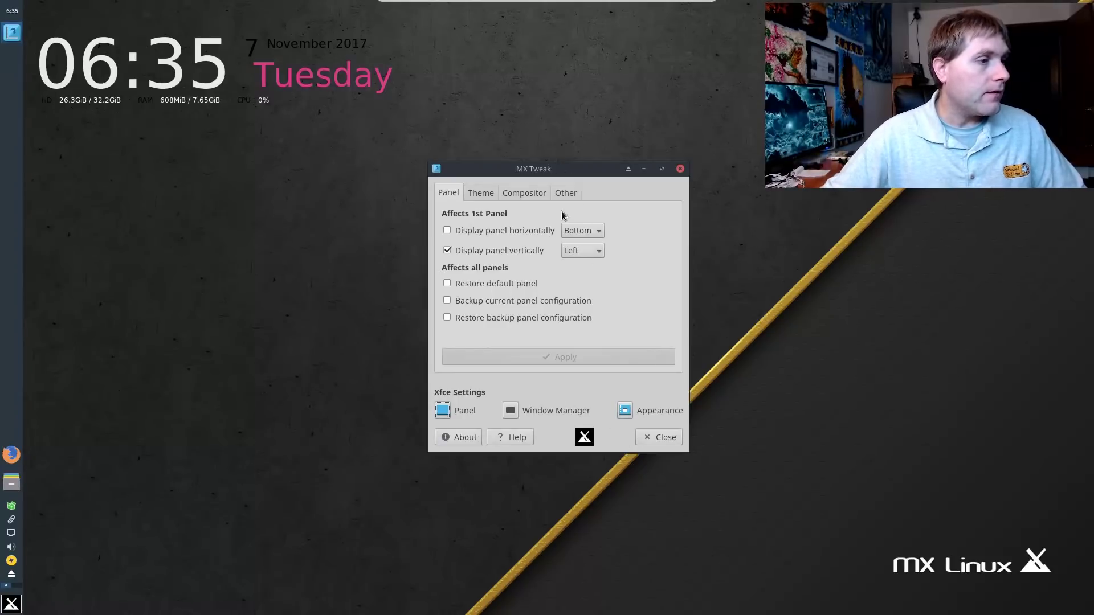
Open Appearance settings and preview the Adwaita, Adwaita-dark, Arc, Arc-Dark and Arc-Darker styles.
click(626, 413)
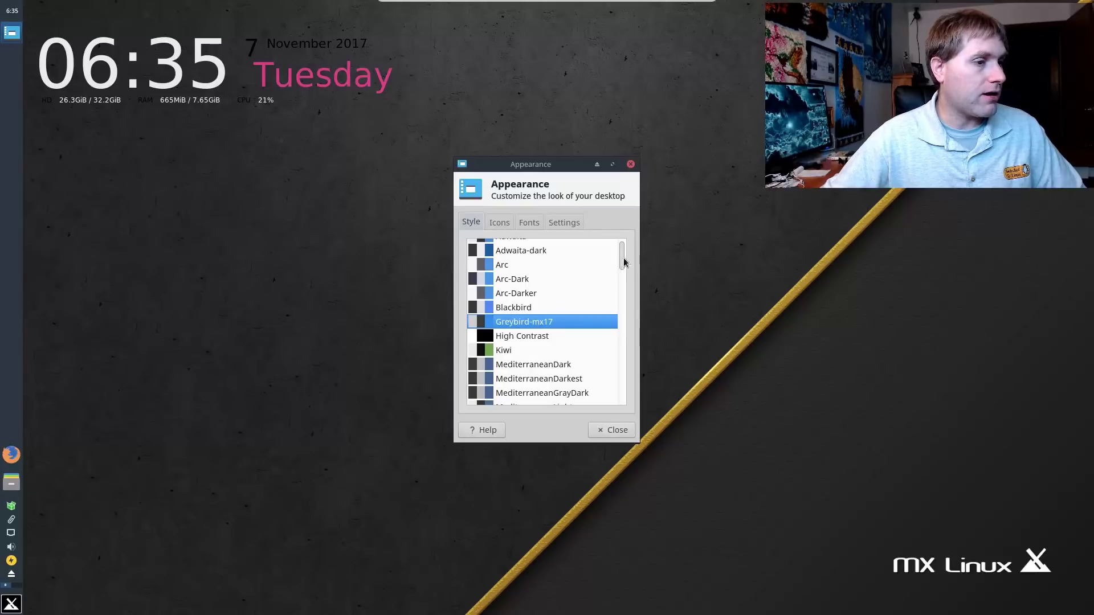
drag(622, 252, 686, 186)
click(519, 248)
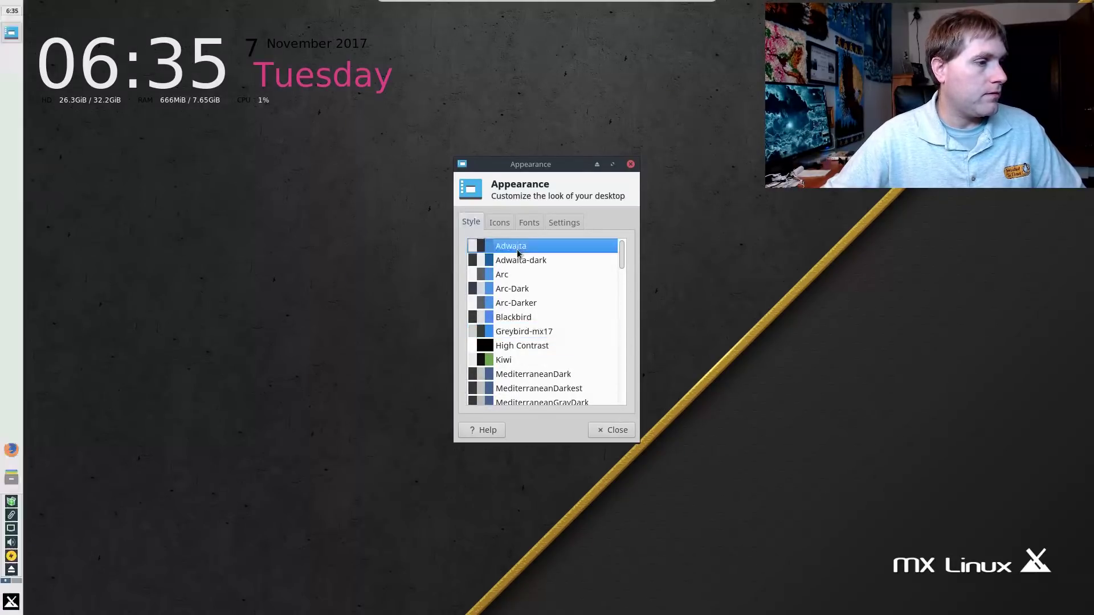
click(520, 259)
click(521, 274)
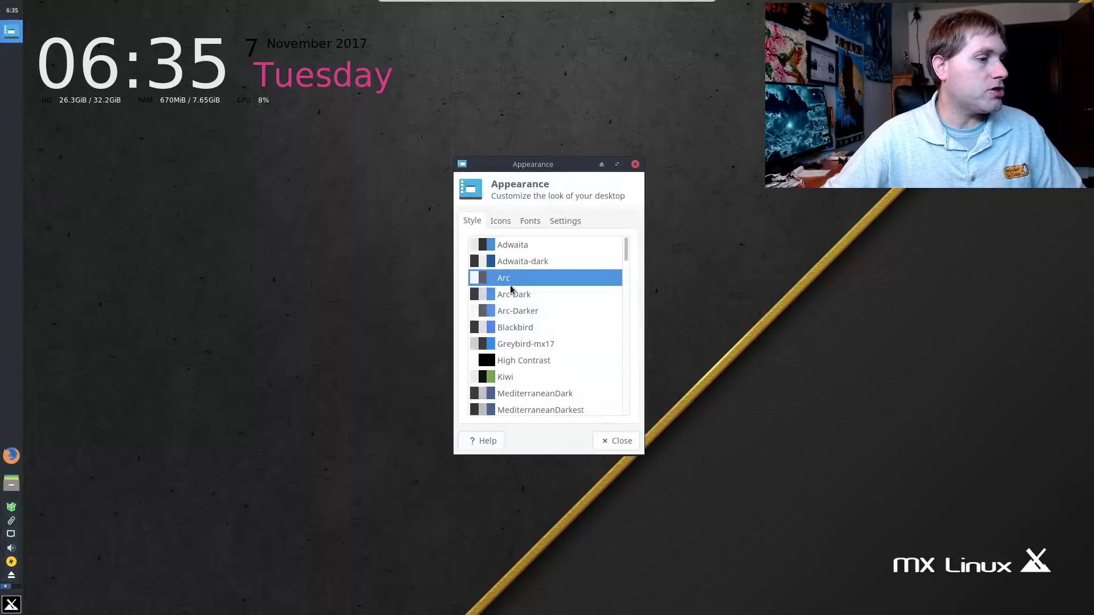
click(506, 300)
click(506, 312)
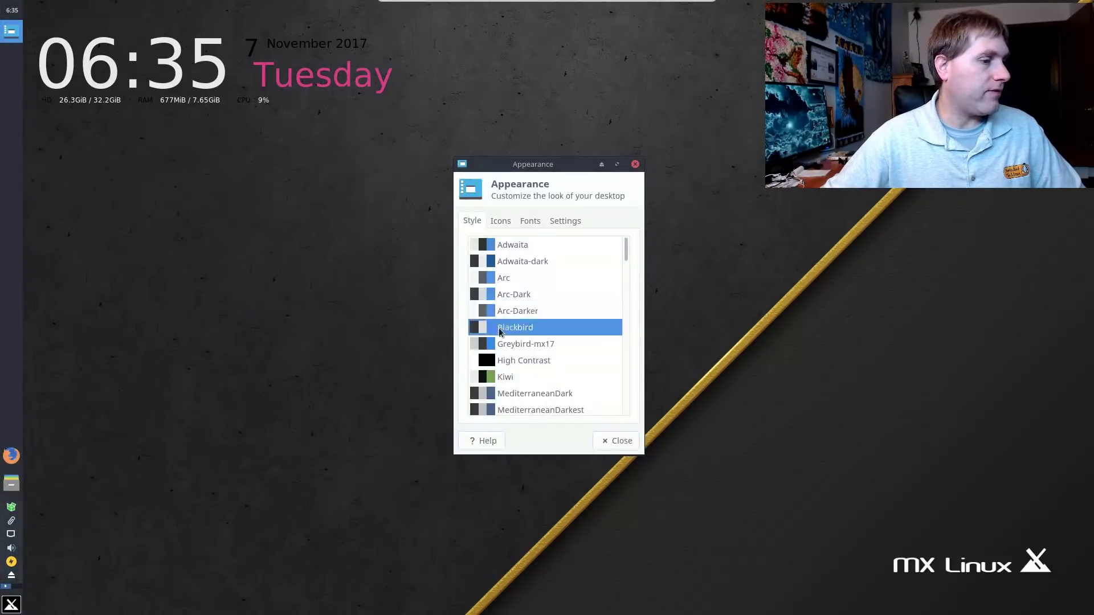
Preview Blackbird, High Contrast, Kiwi and Mediterranean styles, then return to Greybird-mx17.
click(505, 328)
click(503, 345)
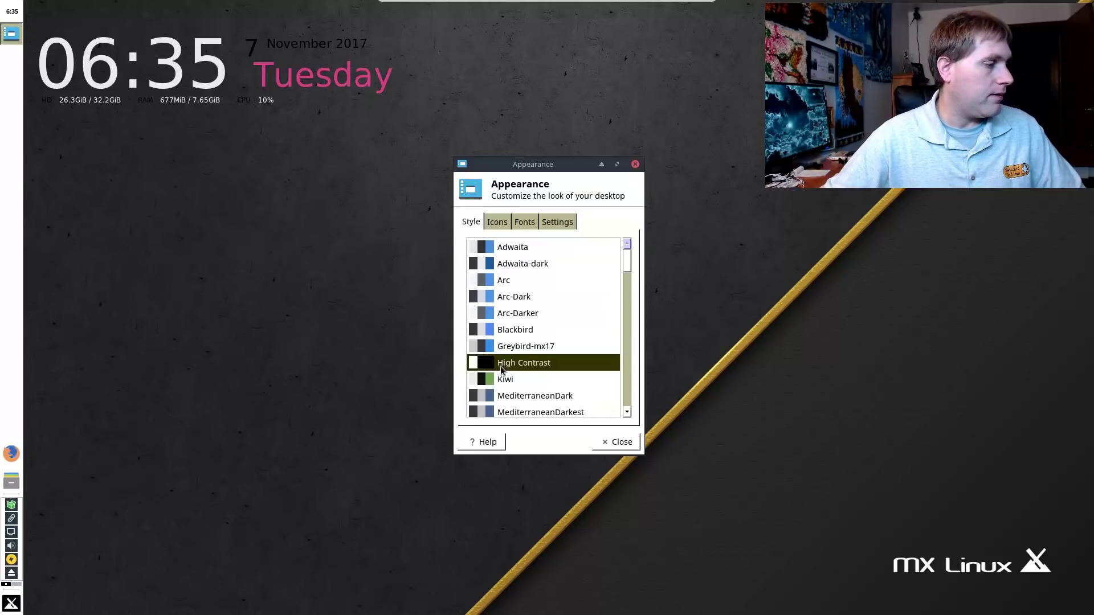
click(502, 377)
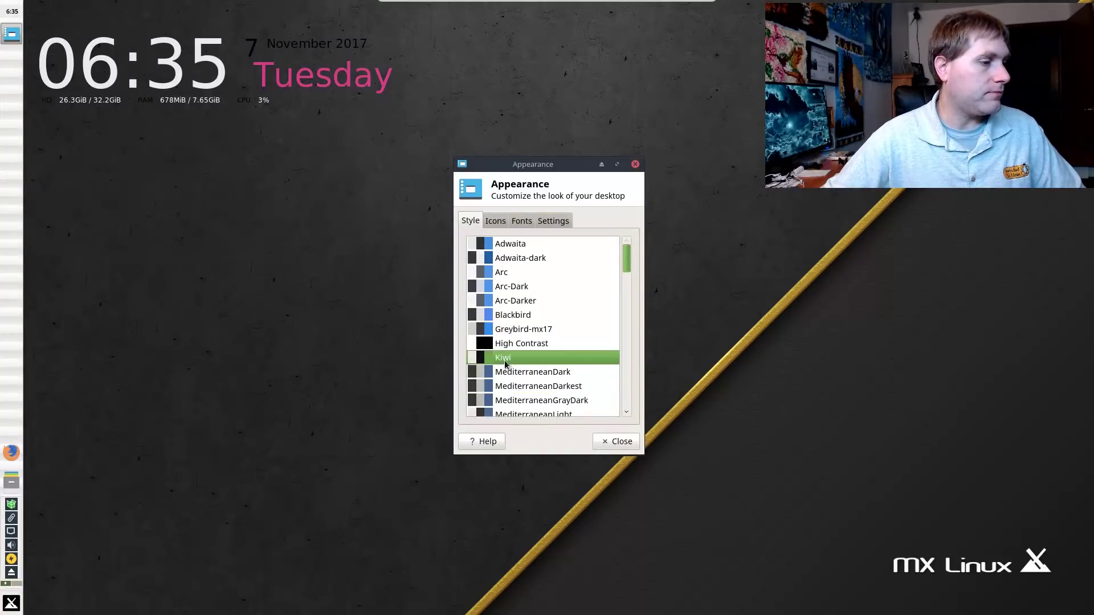
click(504, 367)
click(505, 398)
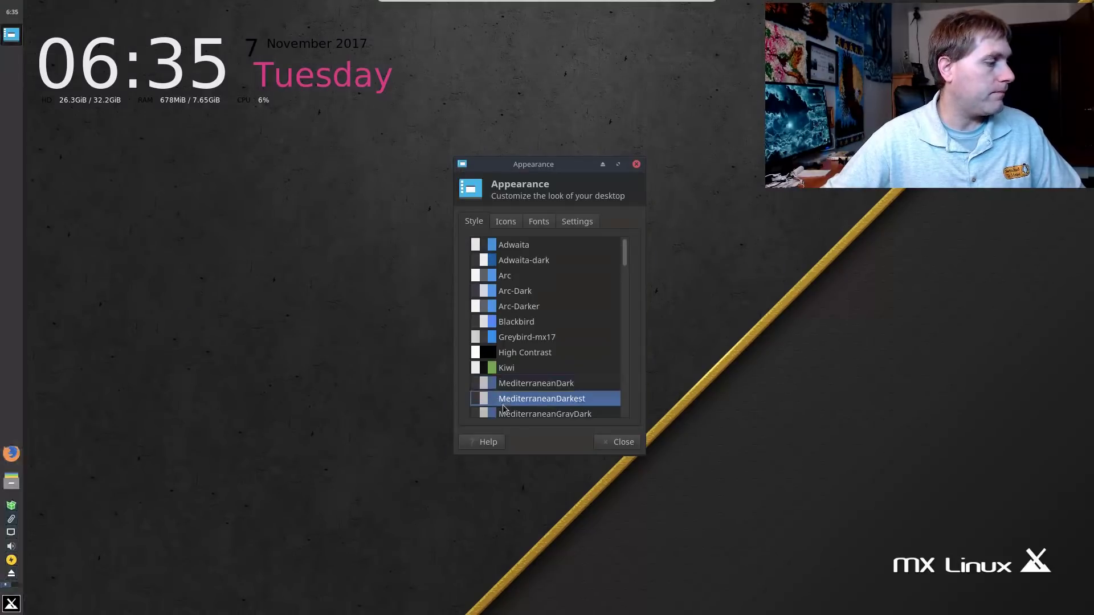
click(519, 300)
click(521, 337)
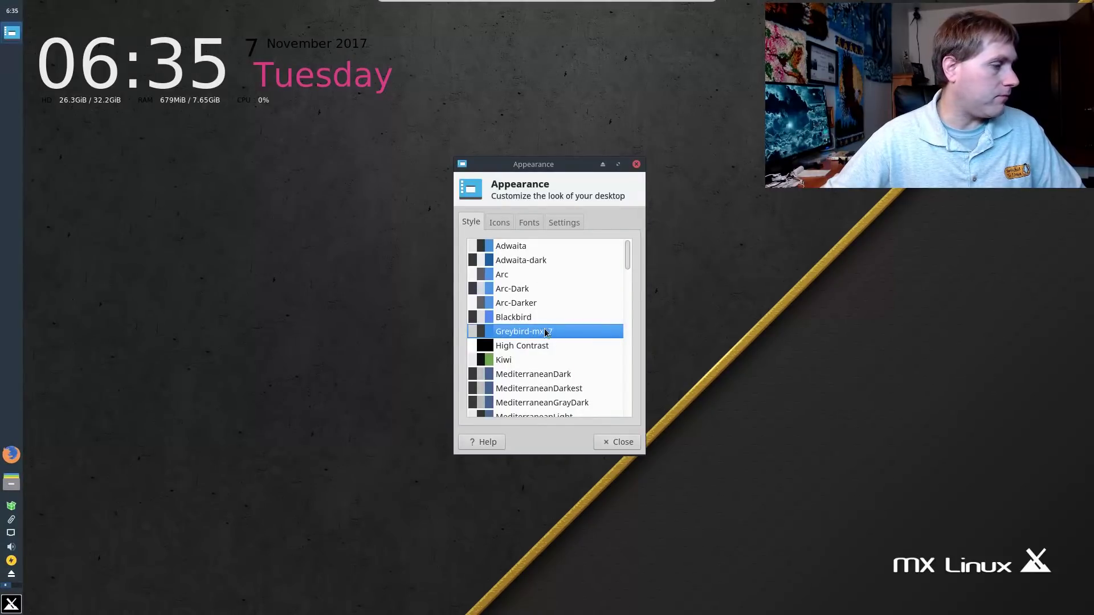
click(504, 222)
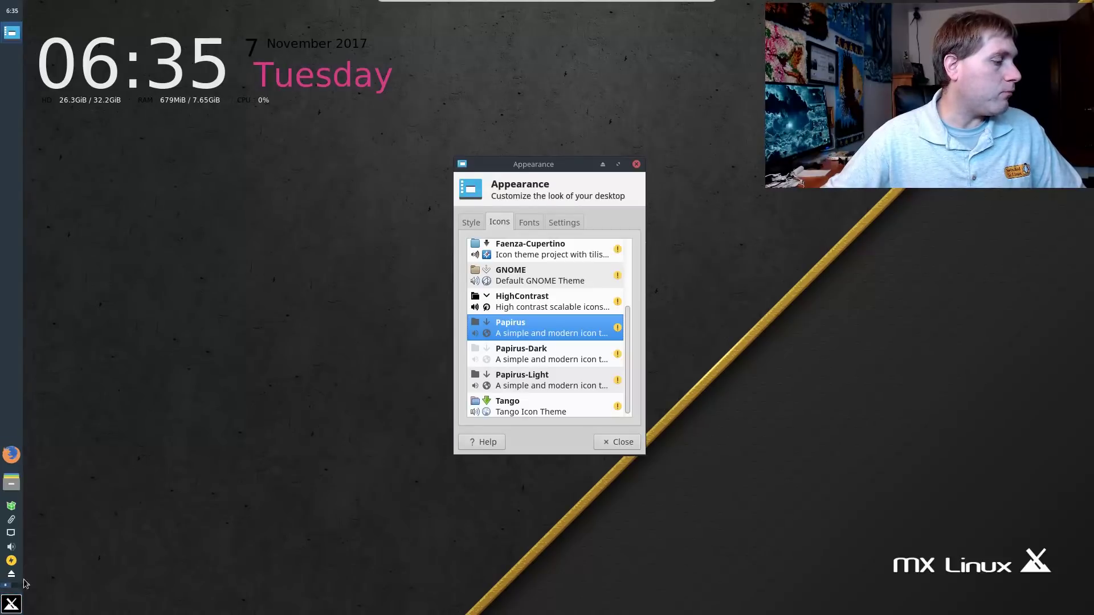
Browse the applications menu, then close it and reposition the Appearance window.
click(13, 605)
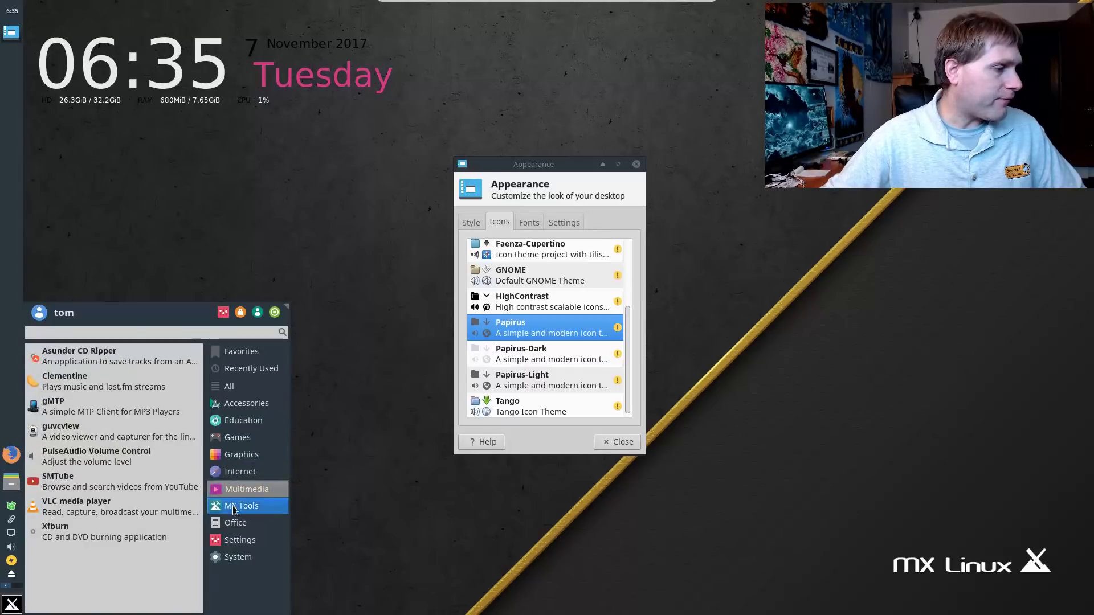
mouse_move(237, 548)
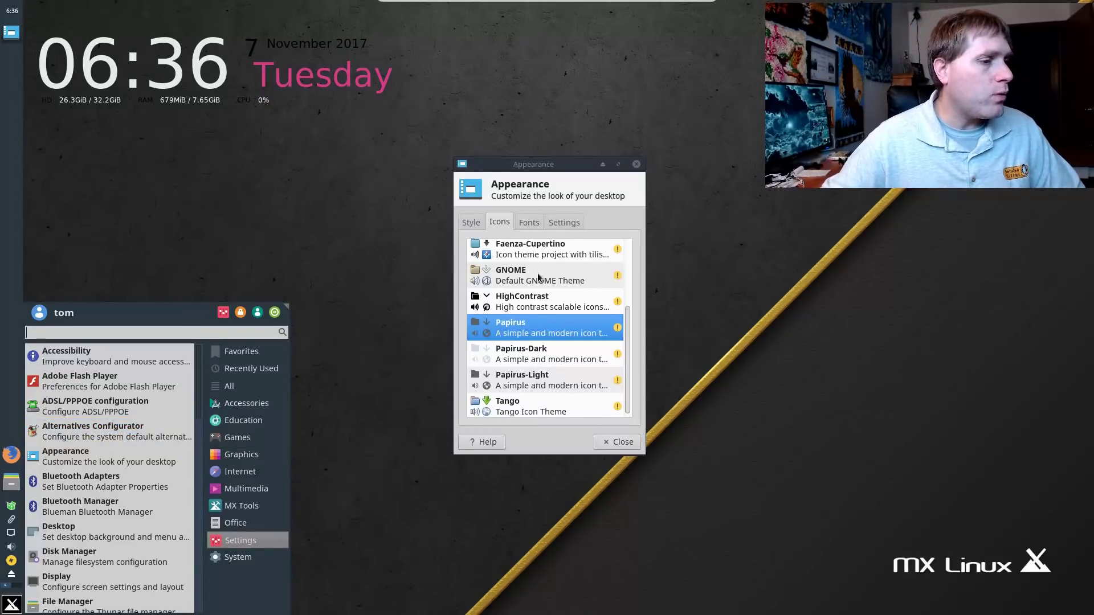
click(637, 300)
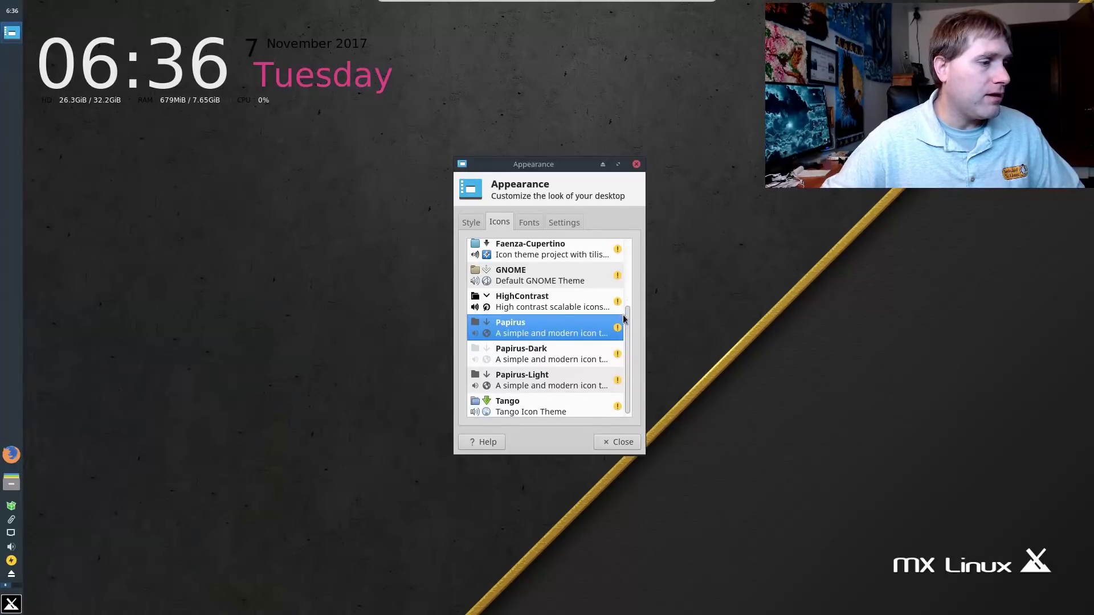
drag(627, 349, 661, 250)
Try the ePapirus, elementary Xubuntu dark, Adwaita, Faenza, Faenza-Cupertino and GNOME icon themes.
click(563, 303)
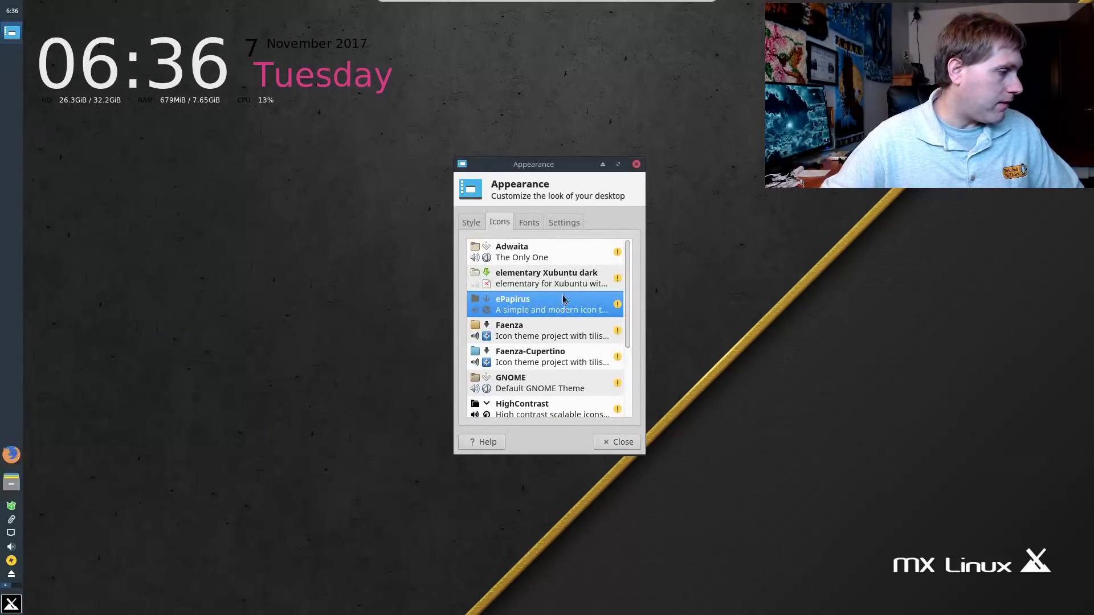
click(567, 278)
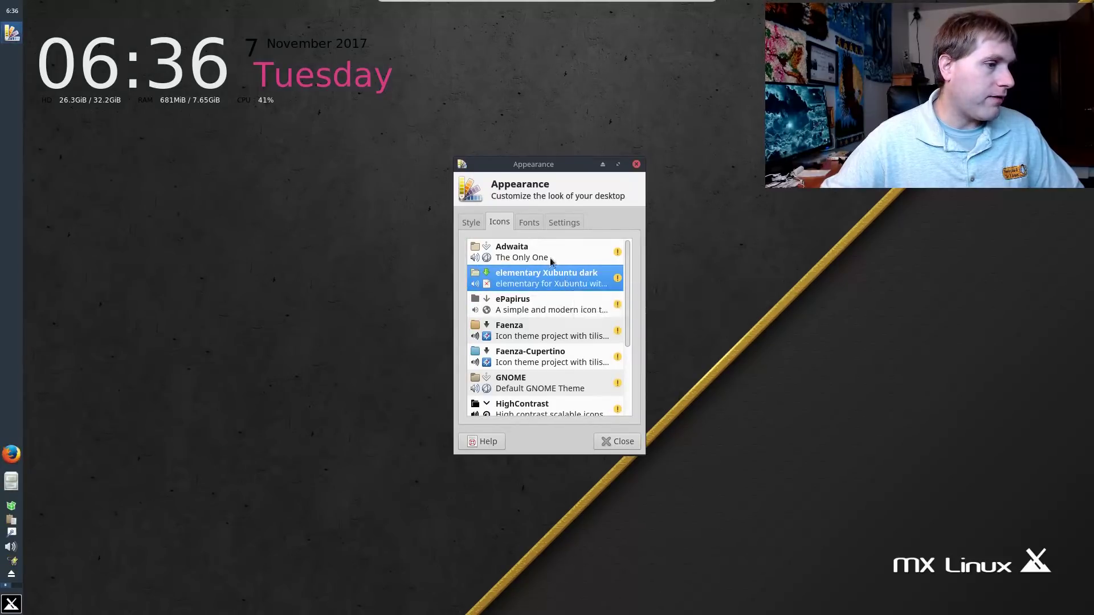
click(551, 256)
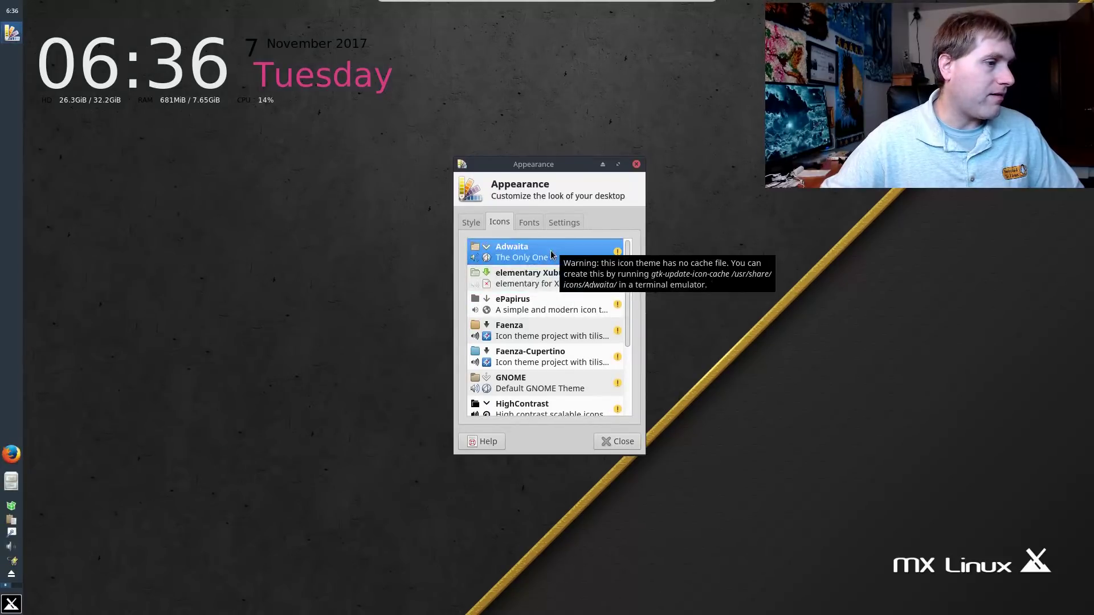
click(523, 278)
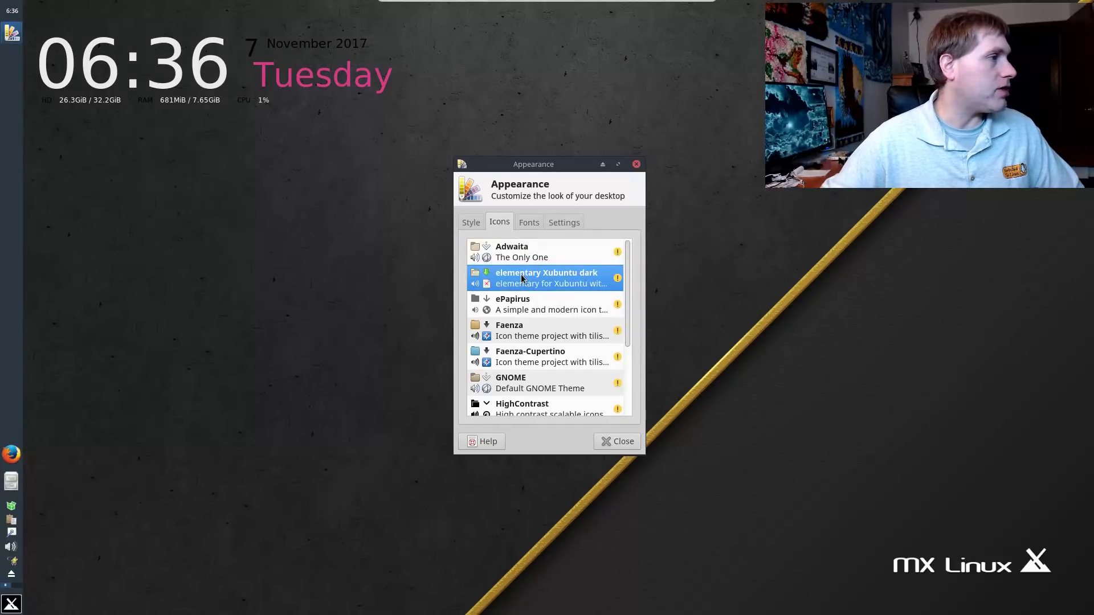
click(519, 307)
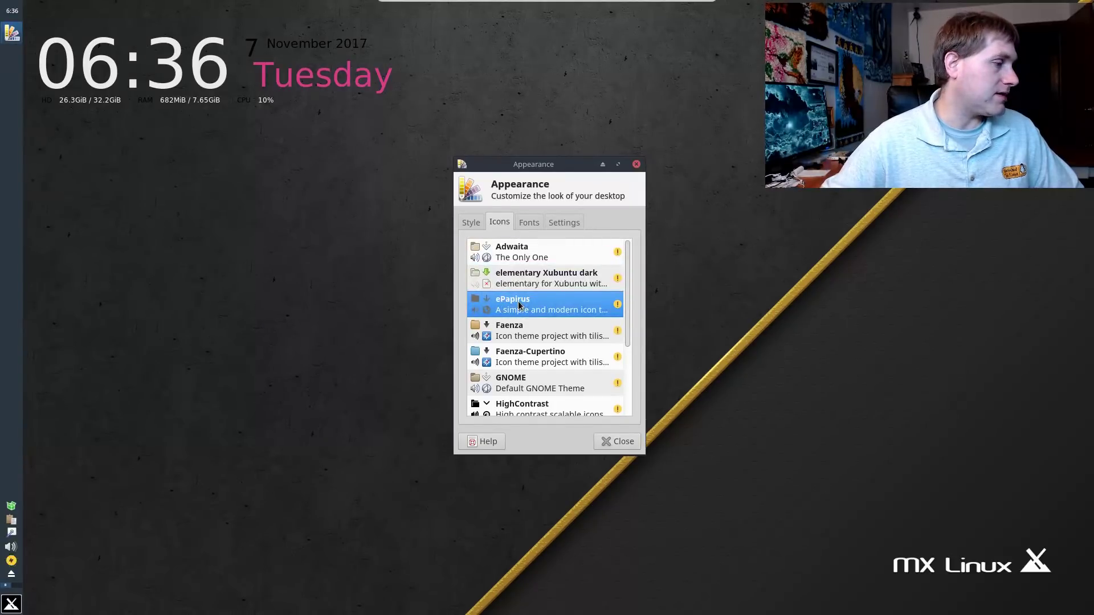
click(502, 339)
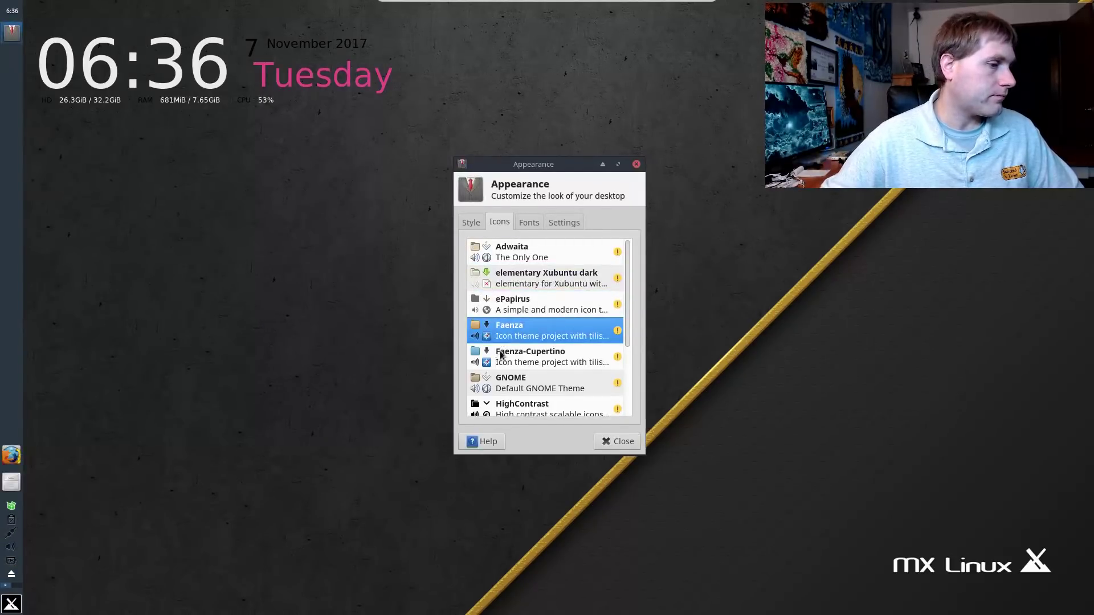
click(502, 355)
click(511, 388)
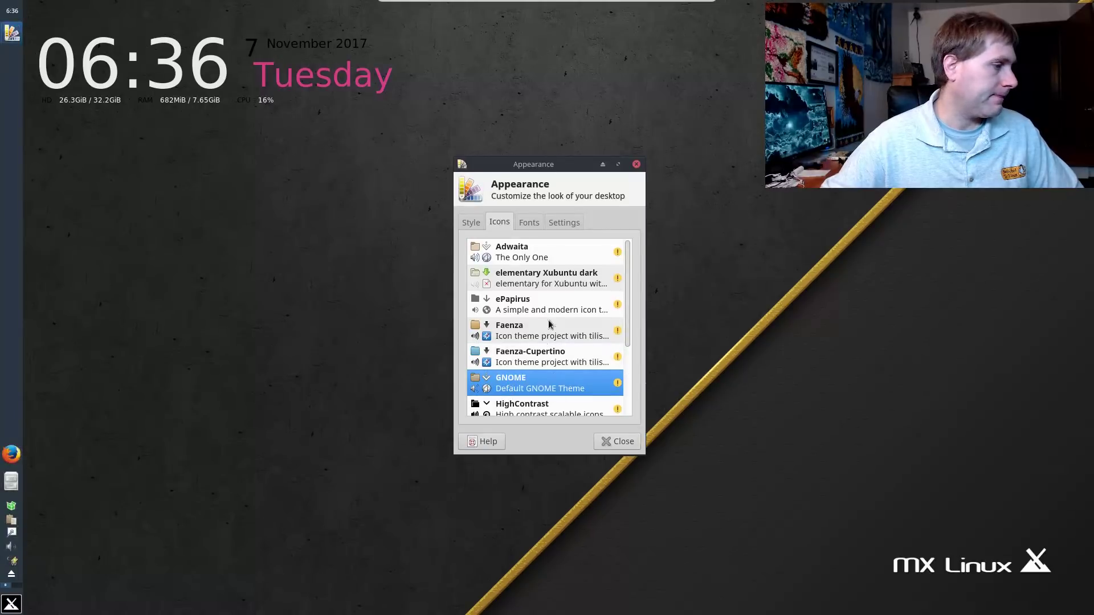
scroll(550, 324, down, 3)
Try HighContrast, Papirus-Dark, Papirus-Light and Tango icons, settling on Papirus.
click(513, 333)
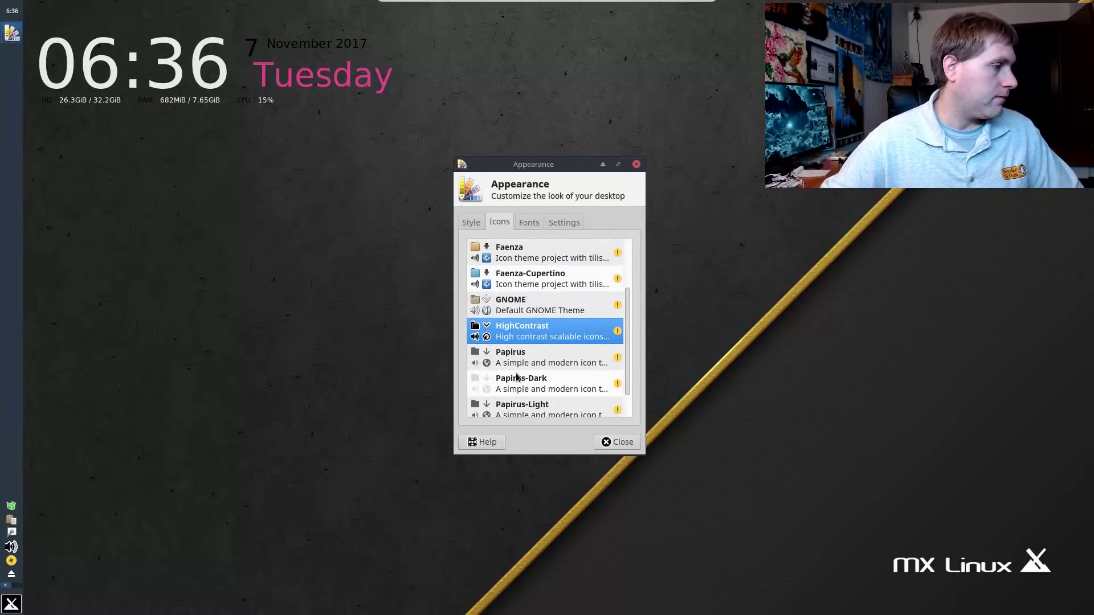
click(516, 368)
click(514, 381)
scroll(563, 300, down, 1)
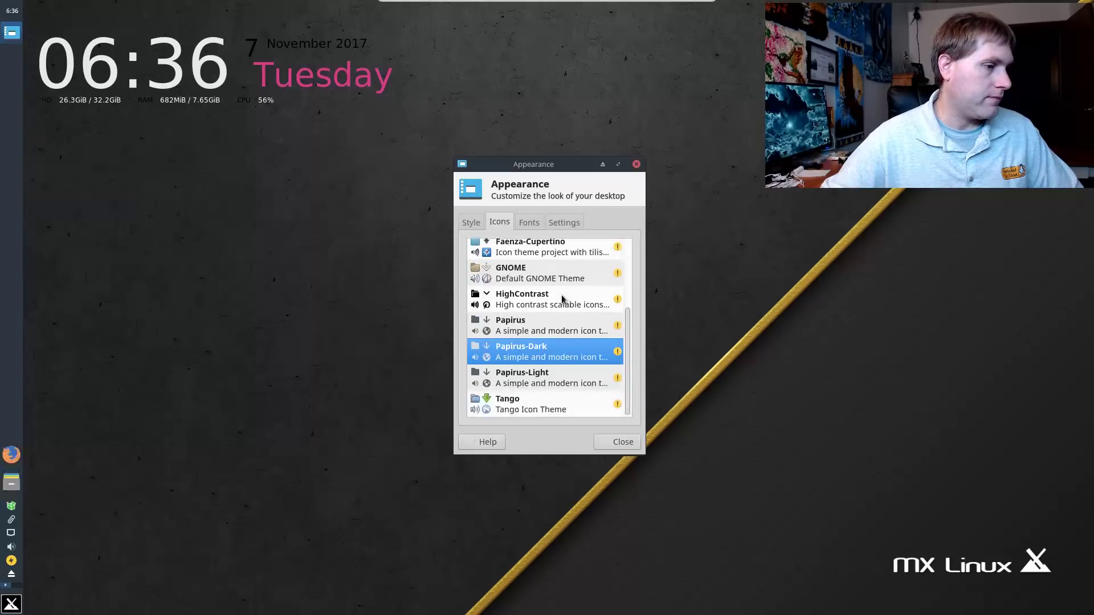
click(513, 378)
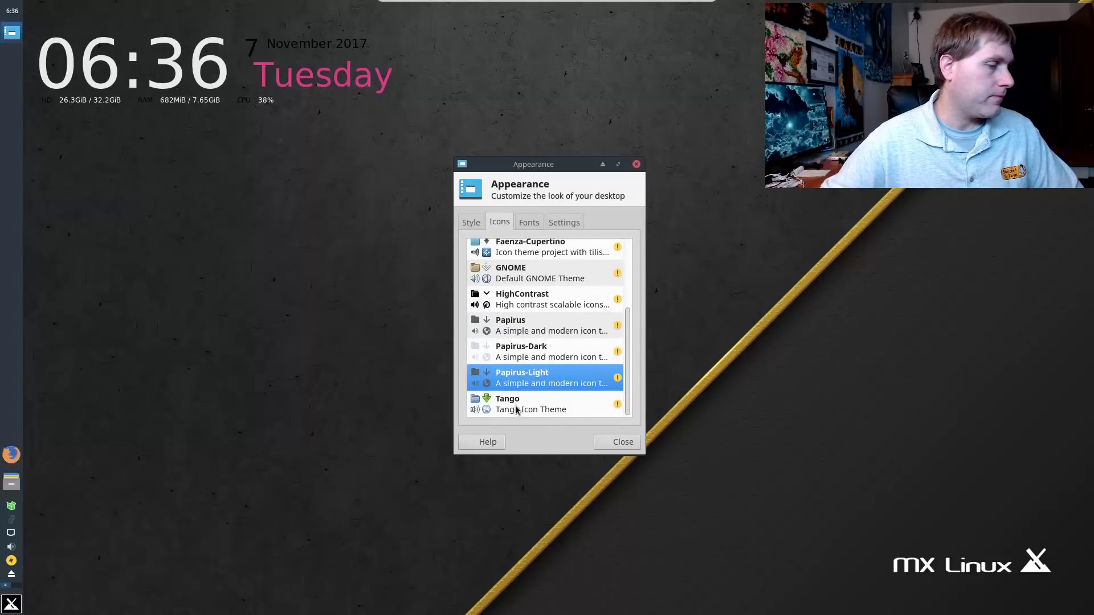
click(513, 403)
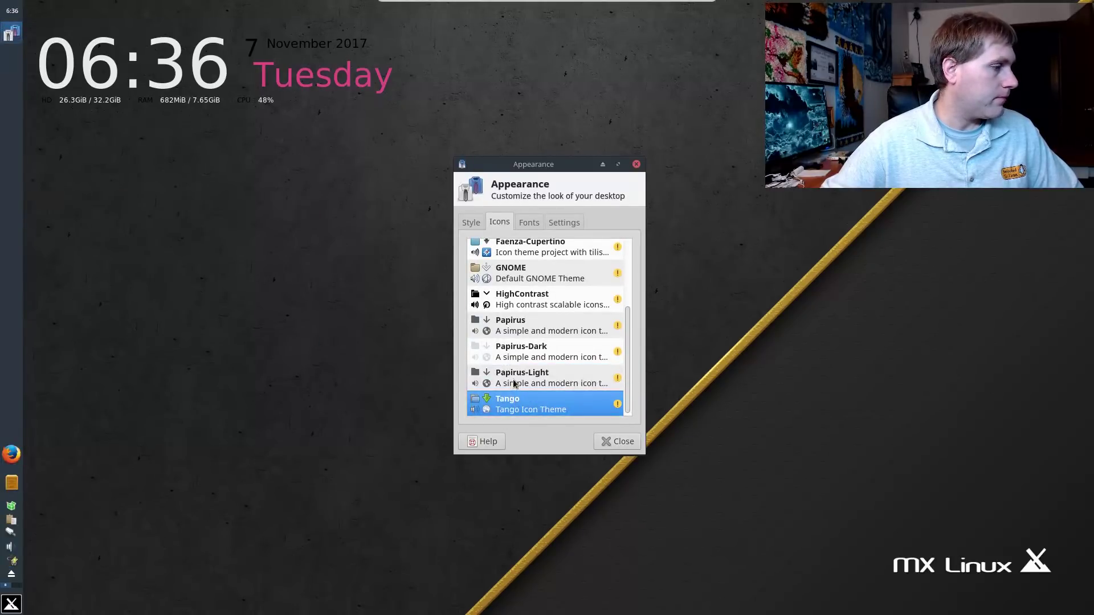
click(531, 333)
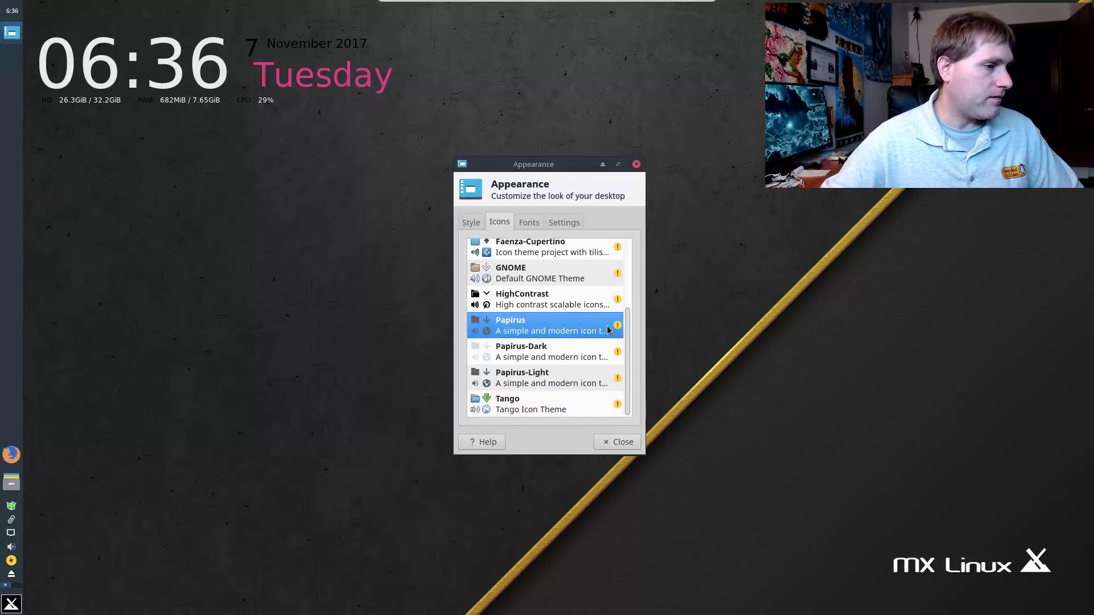
click(529, 224)
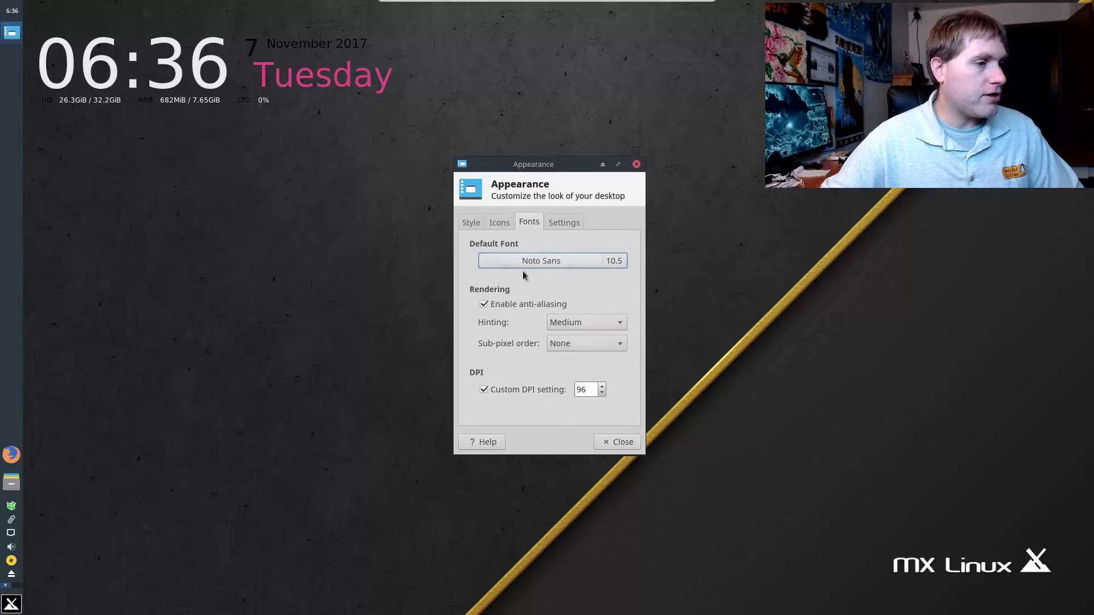
Set the default font to Noto Sans 16, then change it to Noto Sans 14.
click(620, 260)
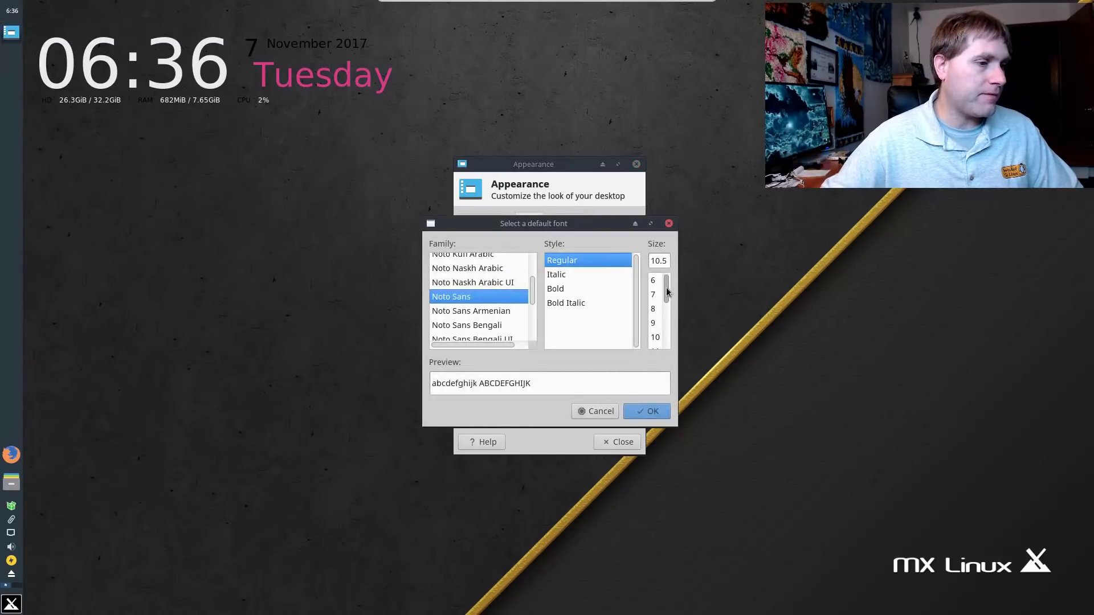
drag(667, 290, 668, 299)
click(656, 323)
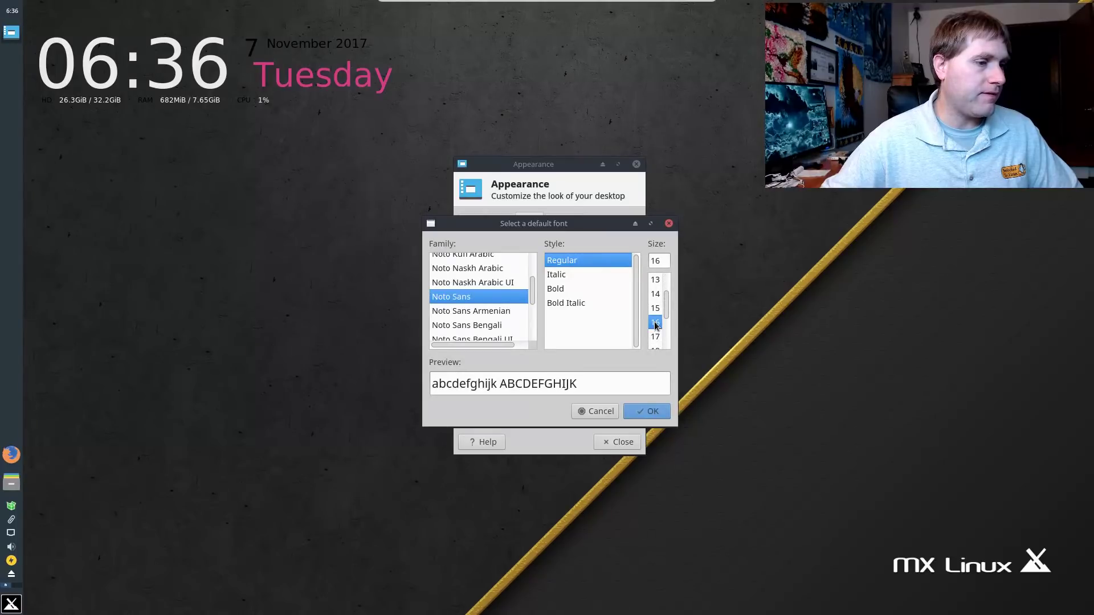
click(641, 412)
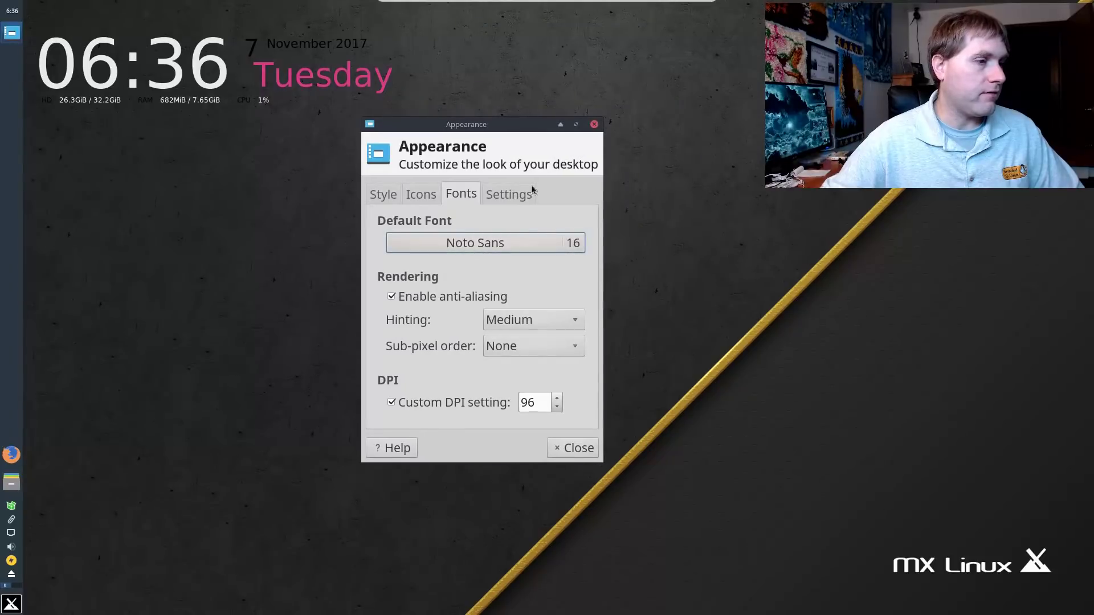
click(516, 195)
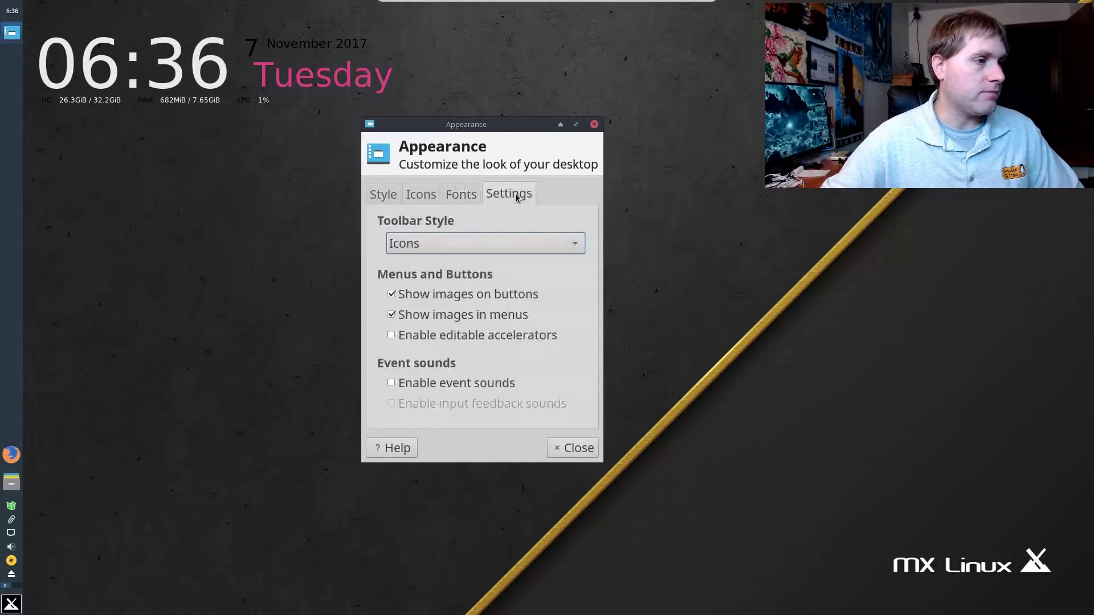
click(467, 197)
click(565, 245)
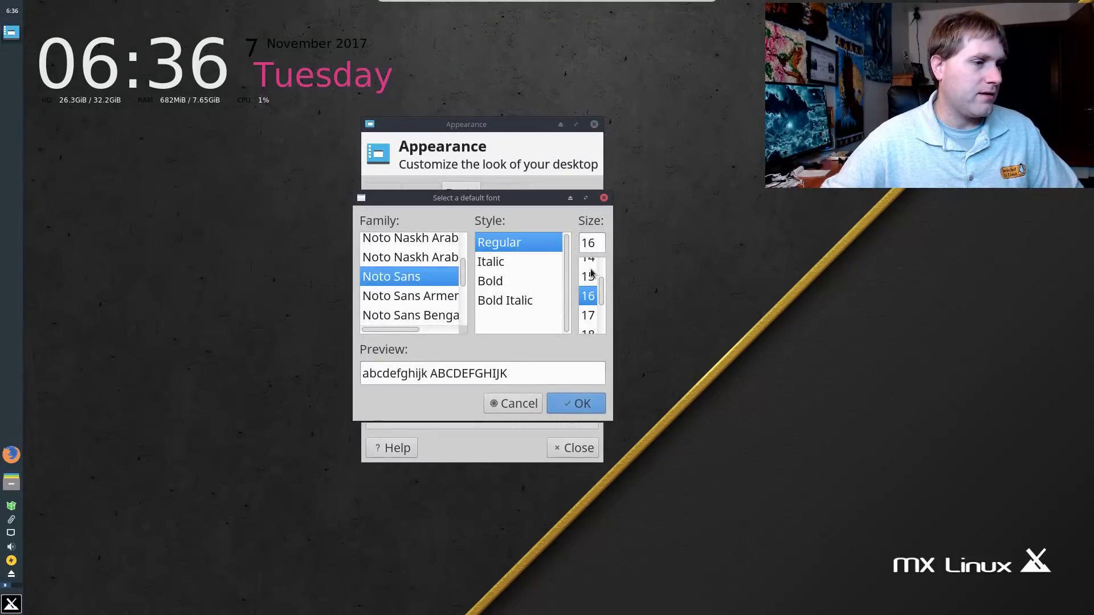
click(593, 265)
click(576, 406)
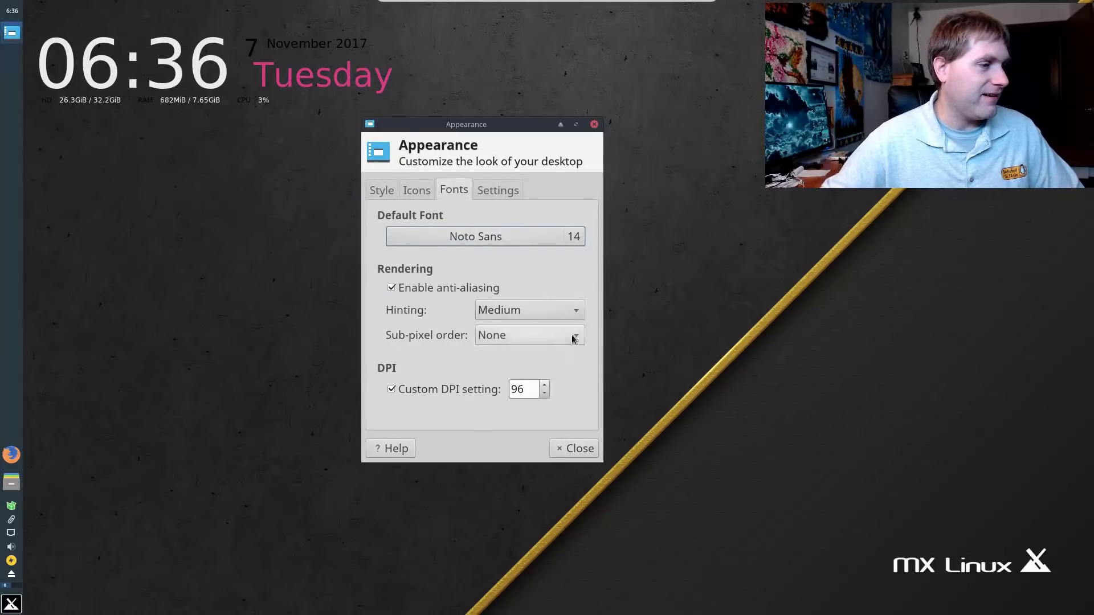
Try the Text and Text under icons toolbar styles, then restore Icons.
click(482, 190)
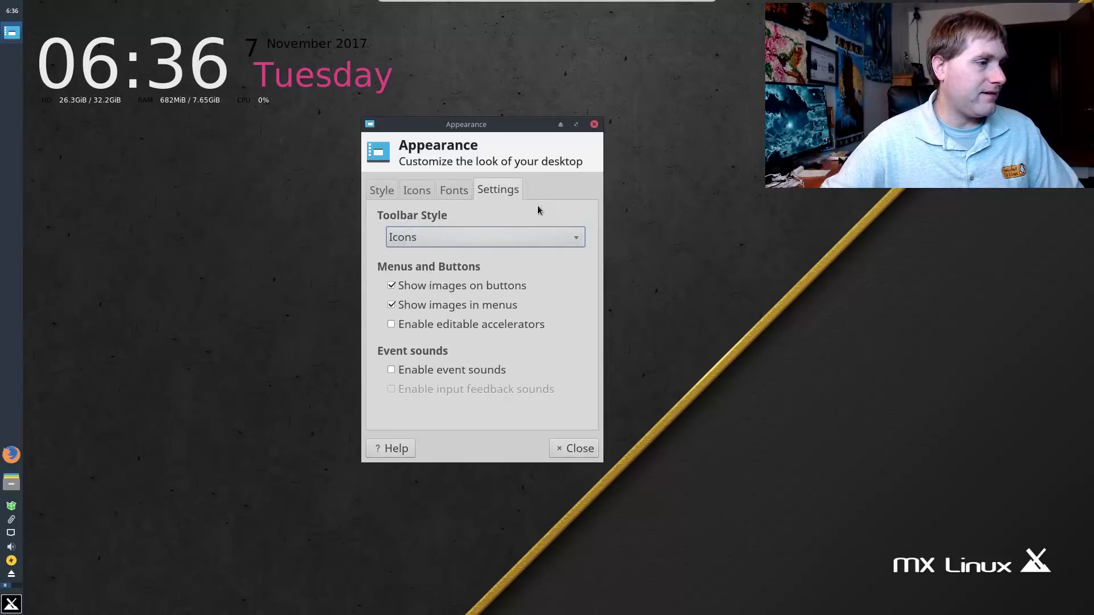
click(581, 242)
click(581, 239)
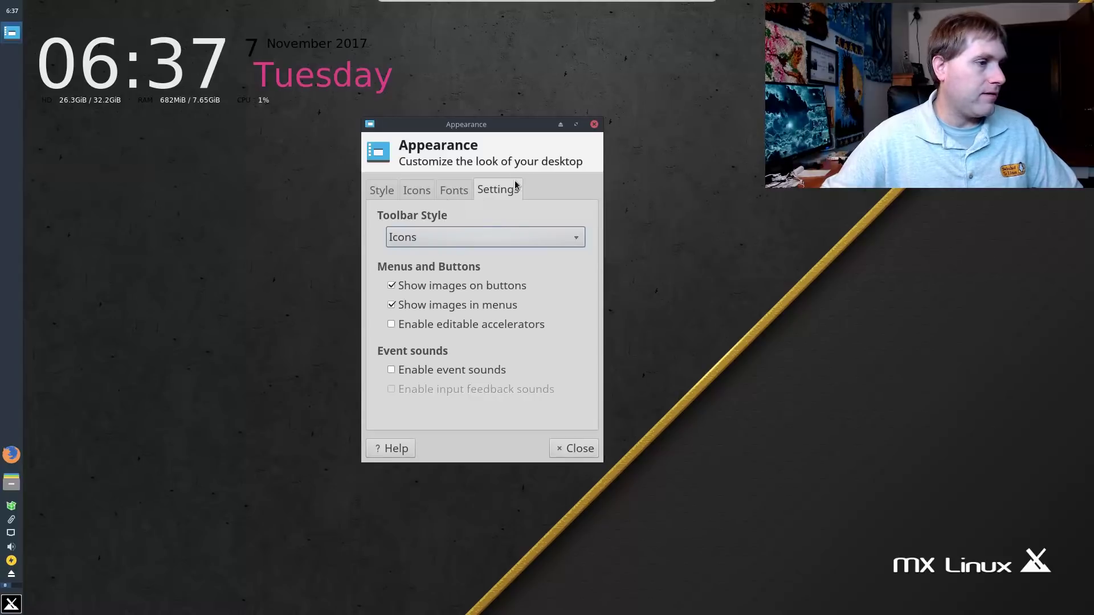
click(516, 237)
click(495, 258)
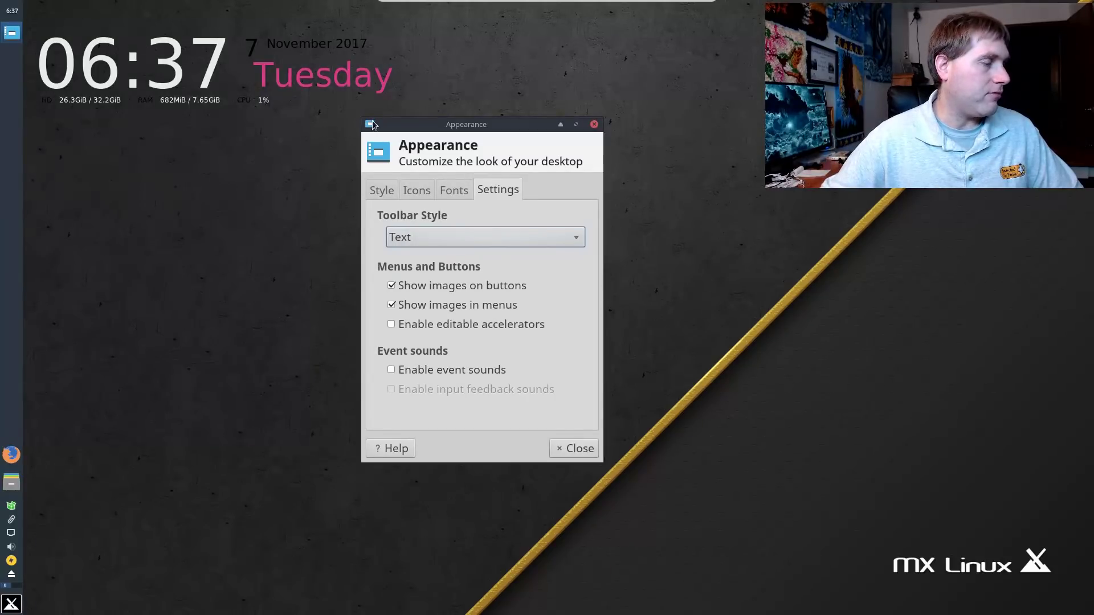
click(507, 236)
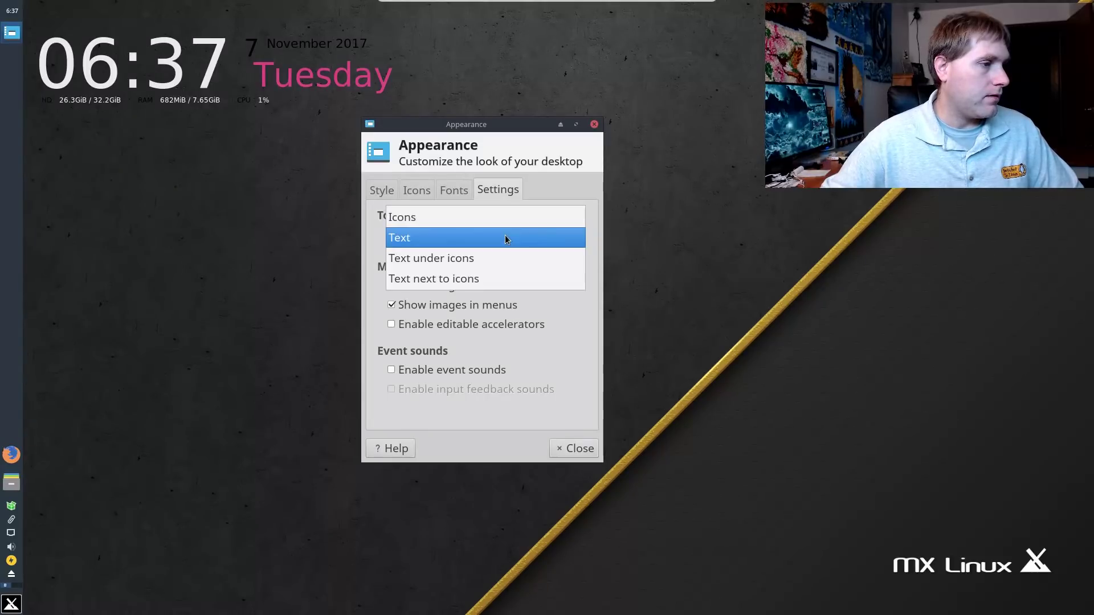
click(507, 258)
click(506, 237)
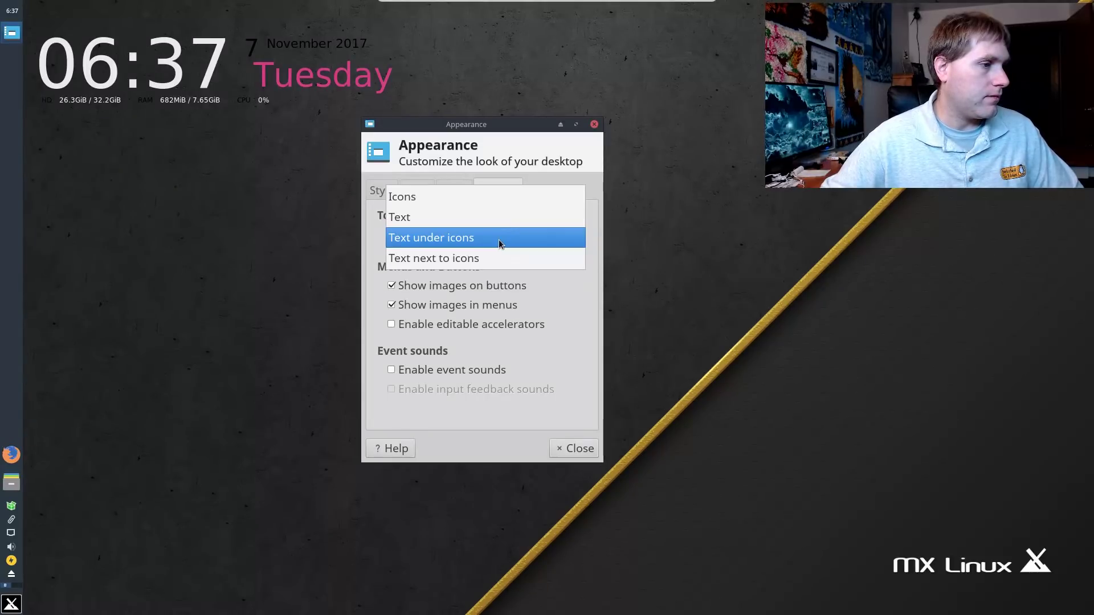
click(506, 202)
Confirm Icons as the toolbar style and close the Appearance settings.
click(11, 604)
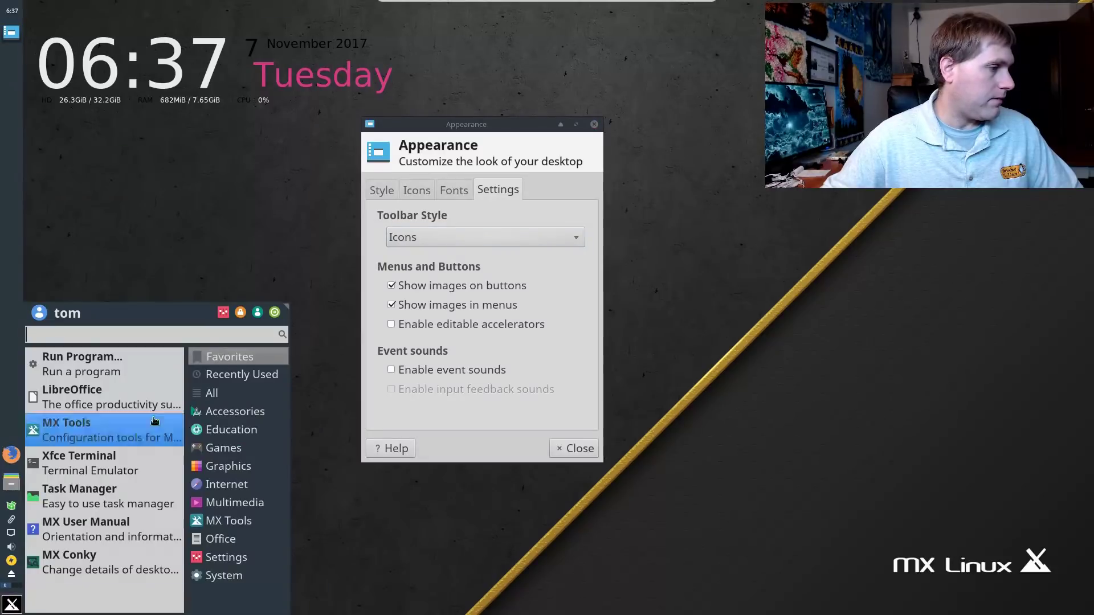
click(534, 229)
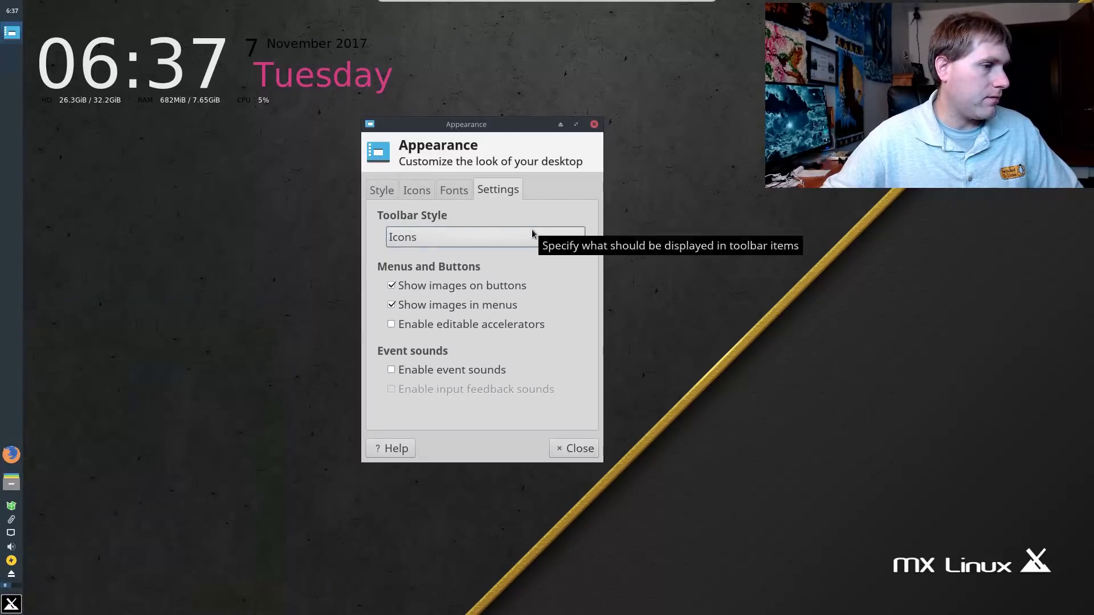
click(474, 240)
click(476, 239)
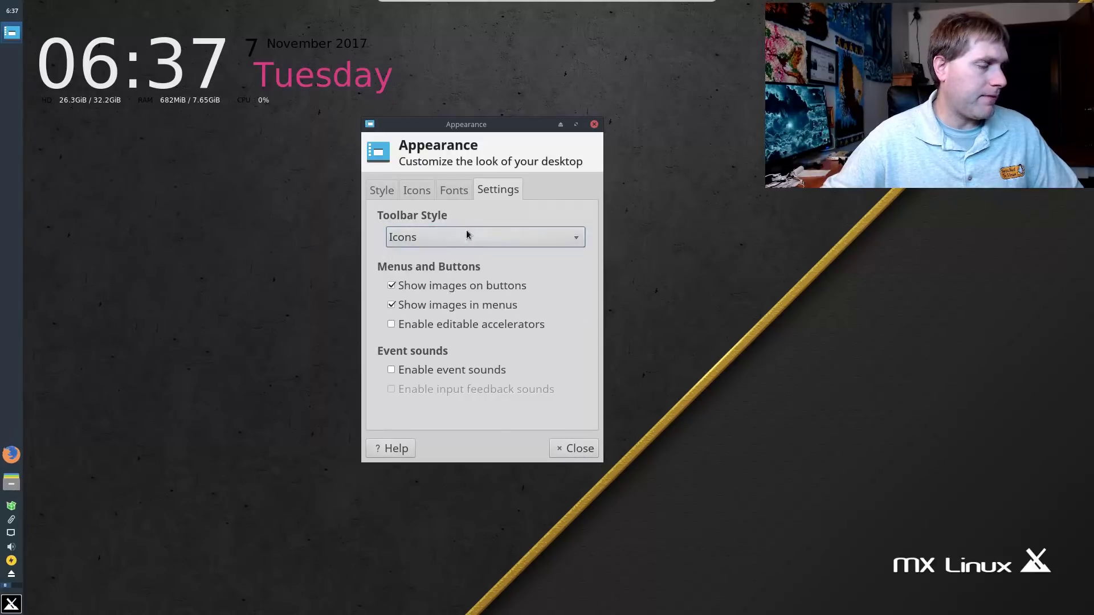
click(556, 448)
Apply the Numix Theme Faena-Cupertino Icons set, then the MX-17 Dark theme set.
click(491, 200)
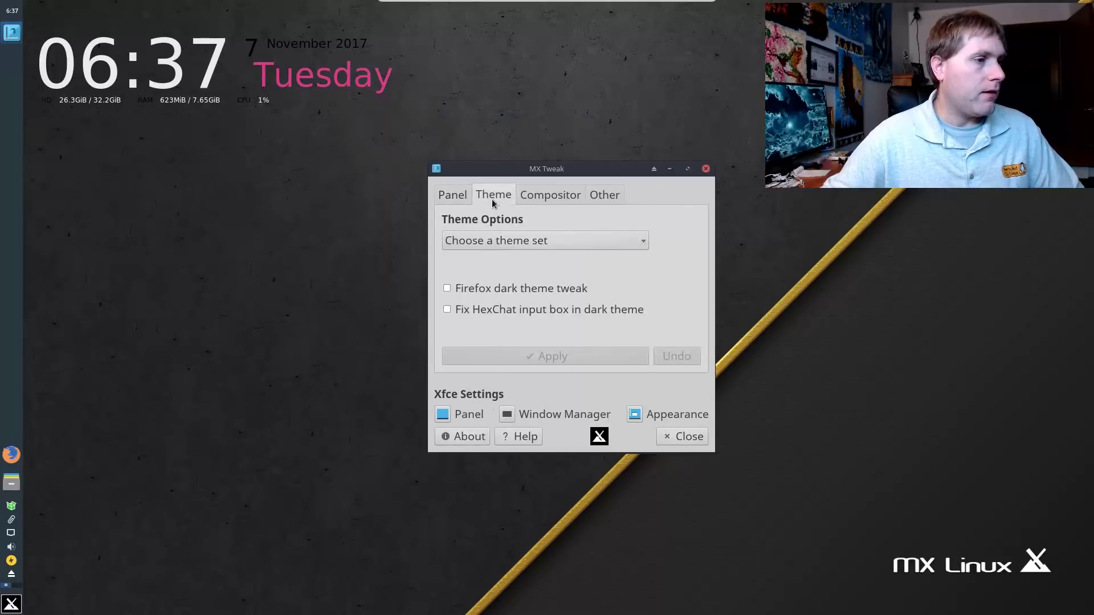
click(617, 239)
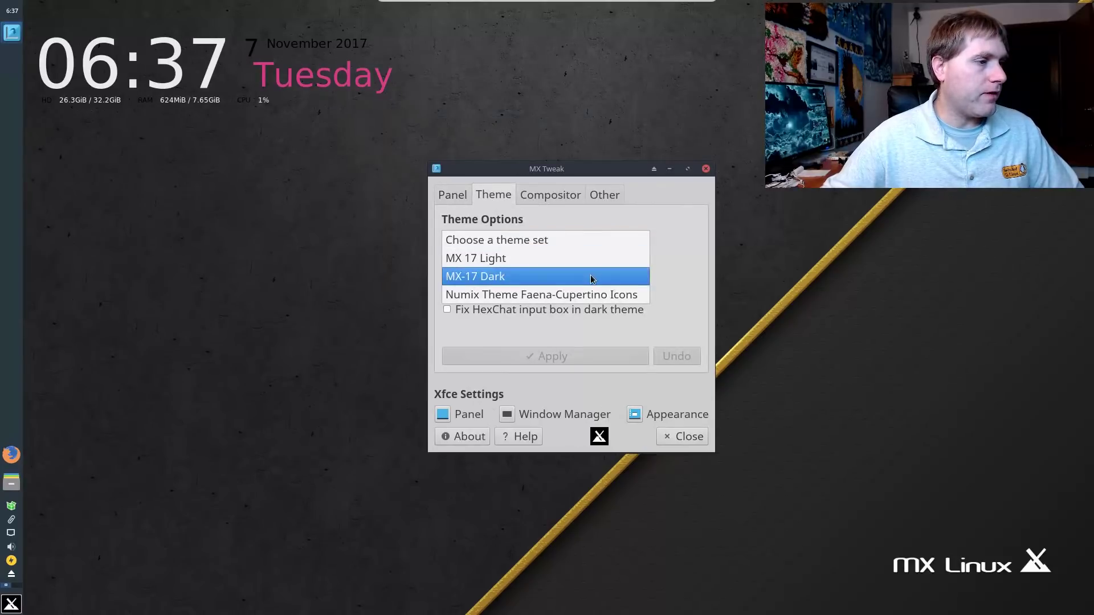
click(562, 295)
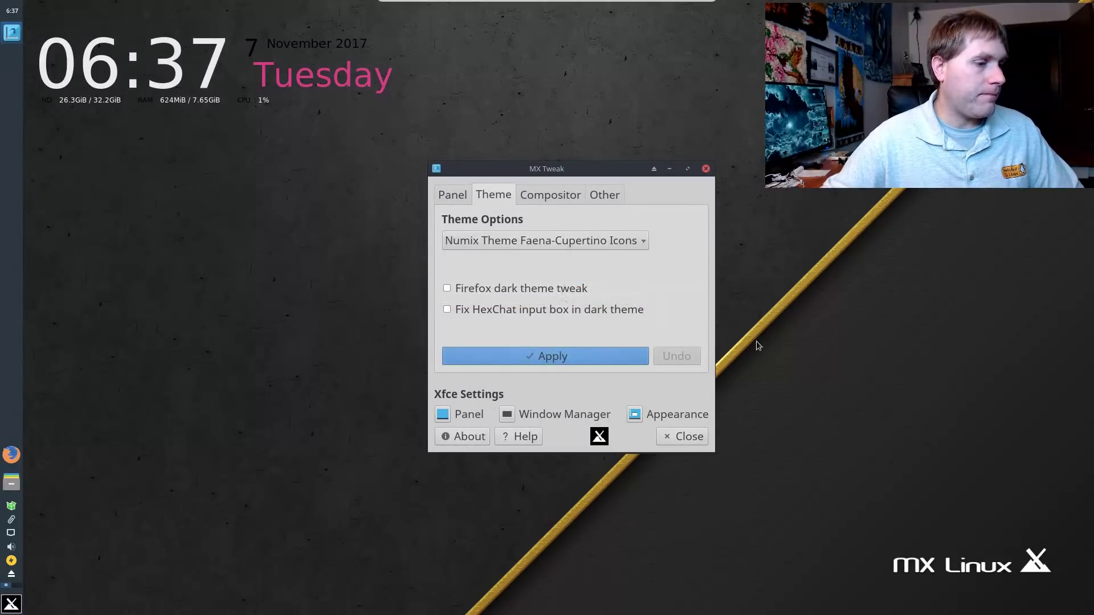
click(544, 357)
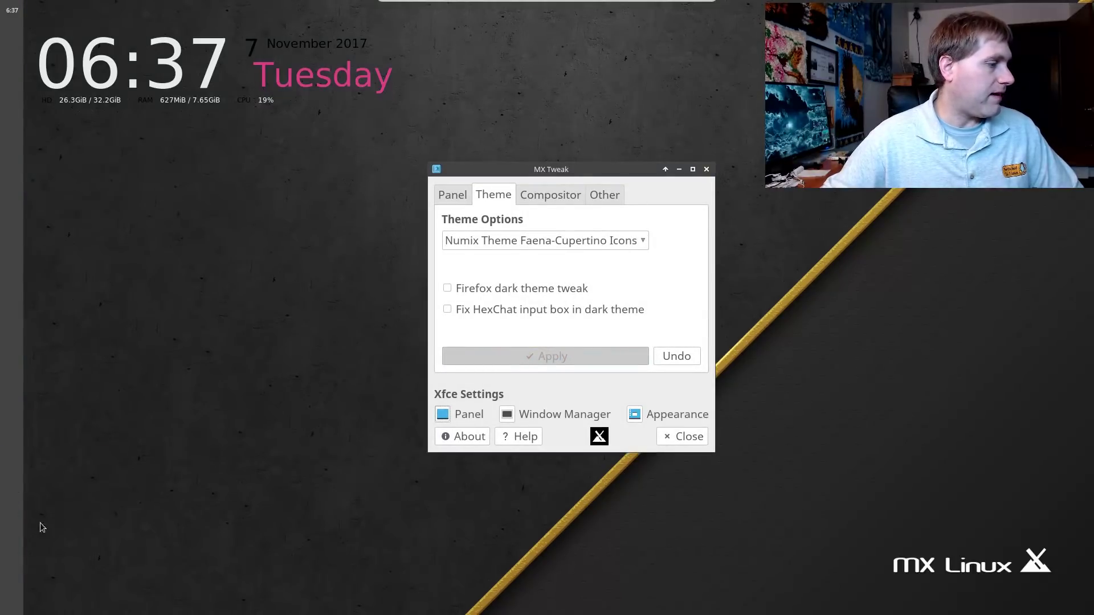
click(568, 247)
click(559, 221)
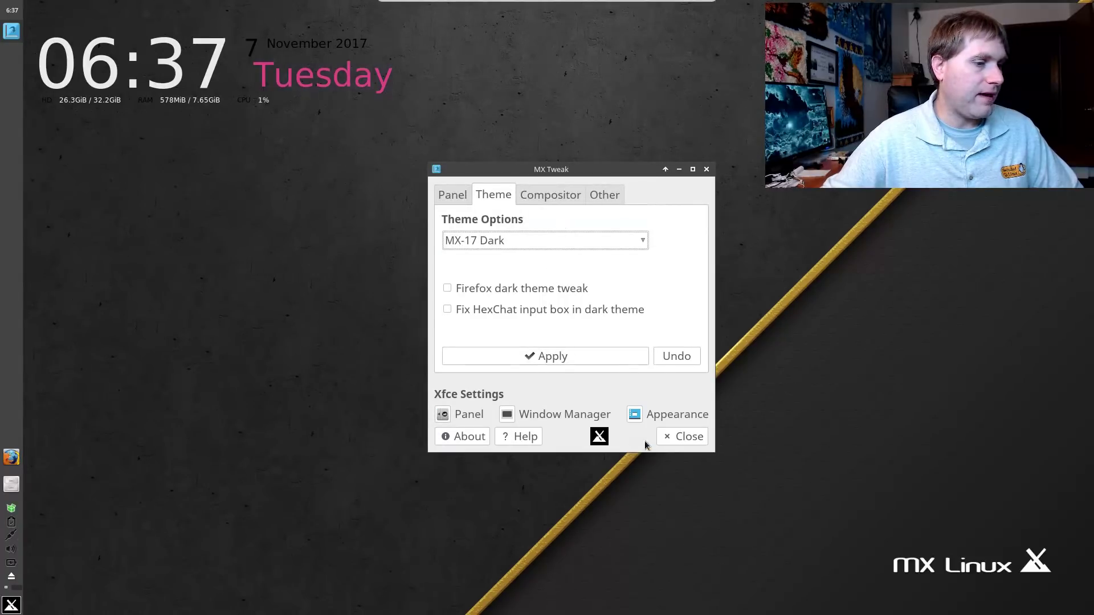
click(631, 359)
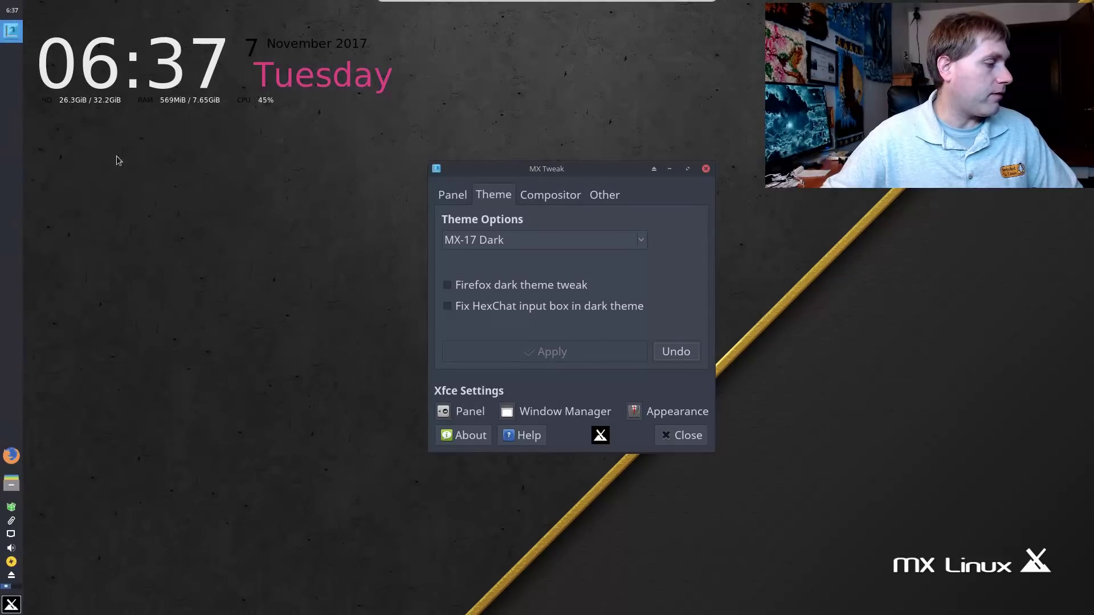
Try MX 17 Light, reapply MX-17 Dark, and tick the Firefox dark theme tweak.
click(505, 238)
click(509, 219)
click(620, 354)
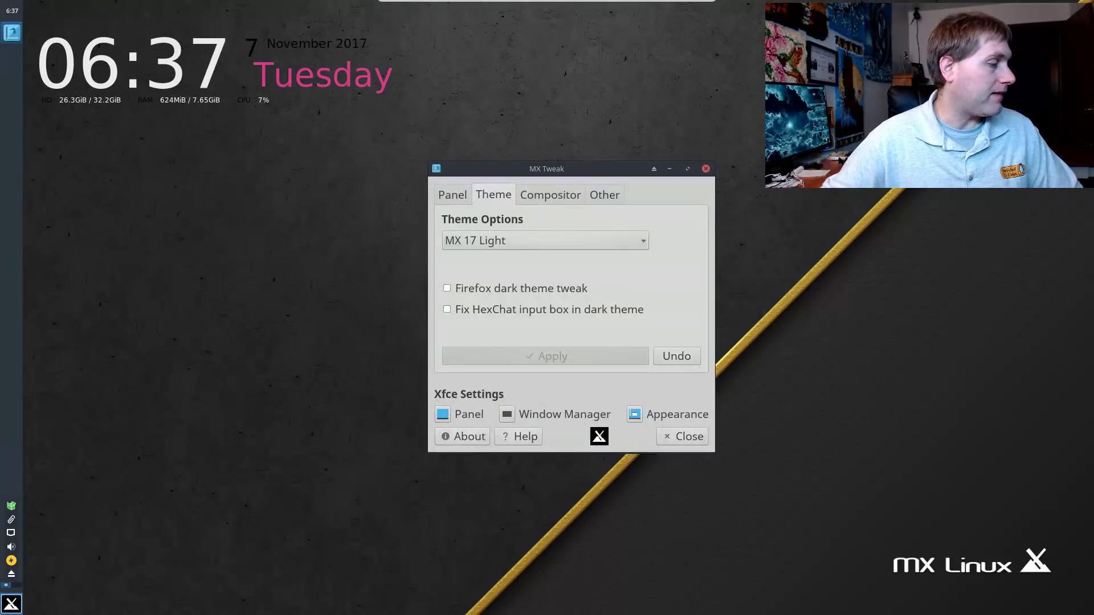
click(590, 236)
click(545, 260)
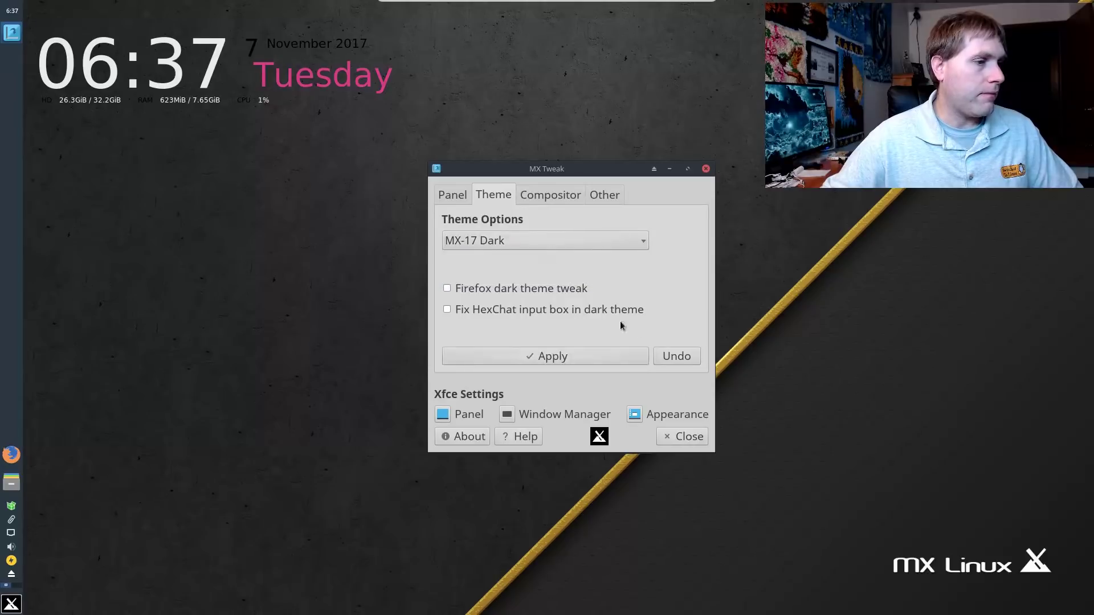
click(639, 358)
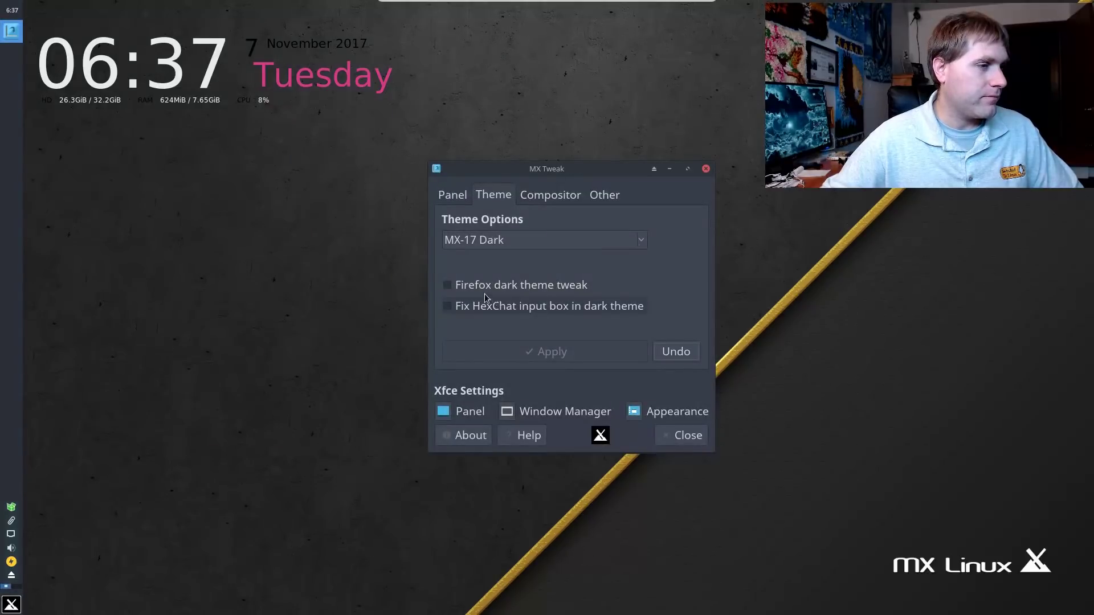
click(484, 285)
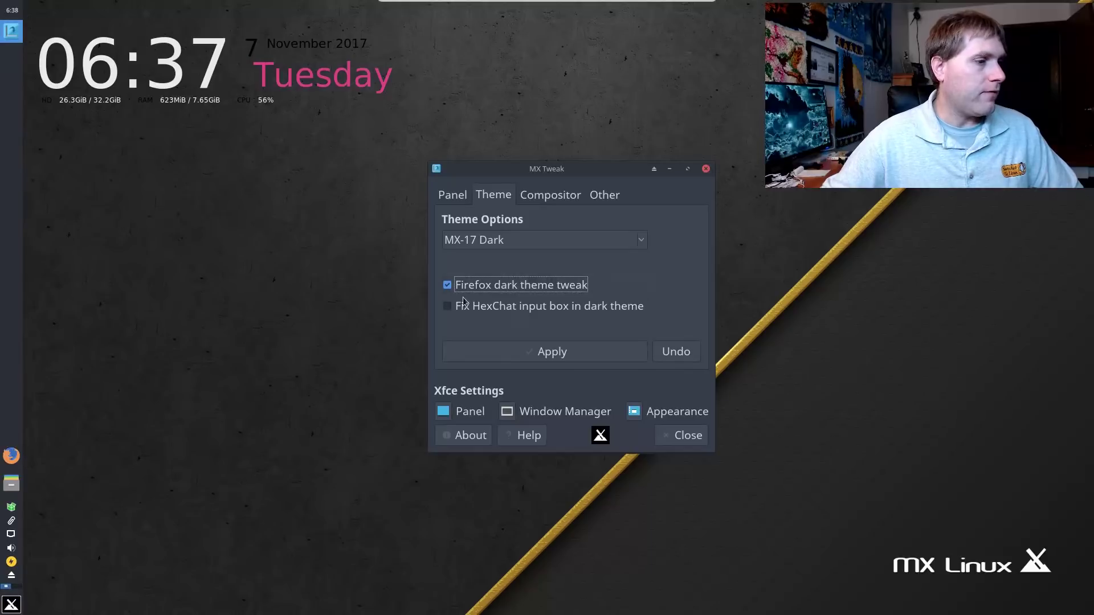
drag(563, 168, 860, 119)
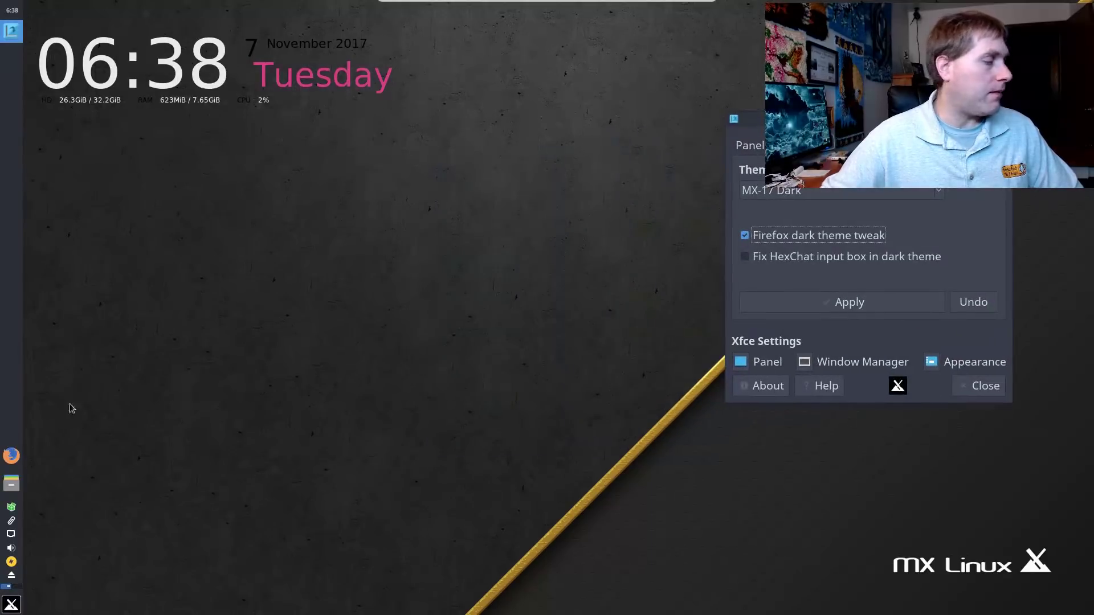
With Firefox running, apply the Firefox dark theme tweak in MX Tweak, then close Firefox.
click(11, 456)
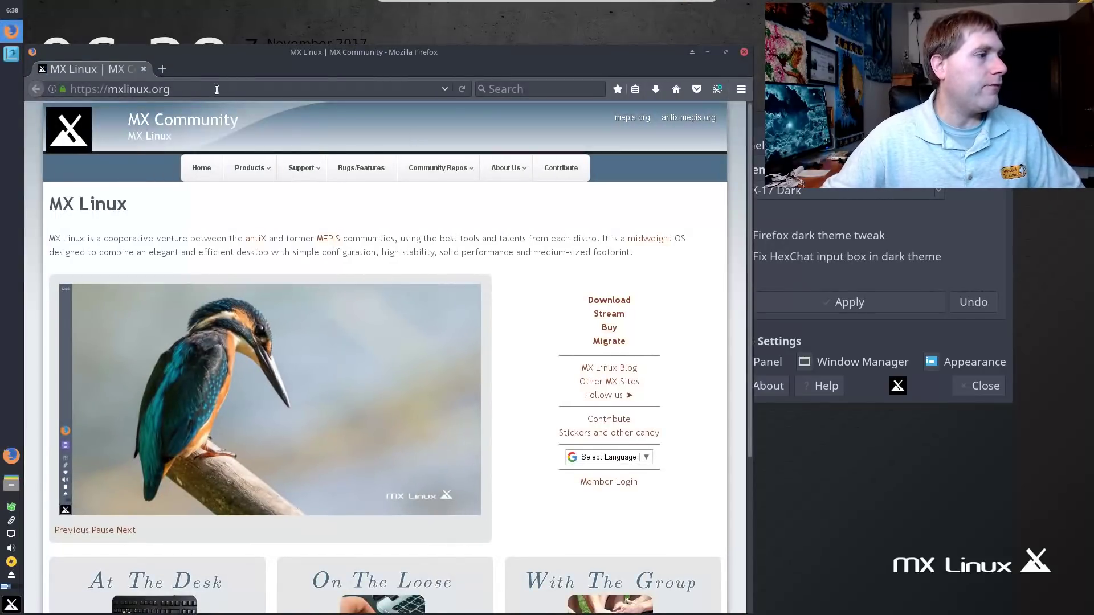
click(216, 89)
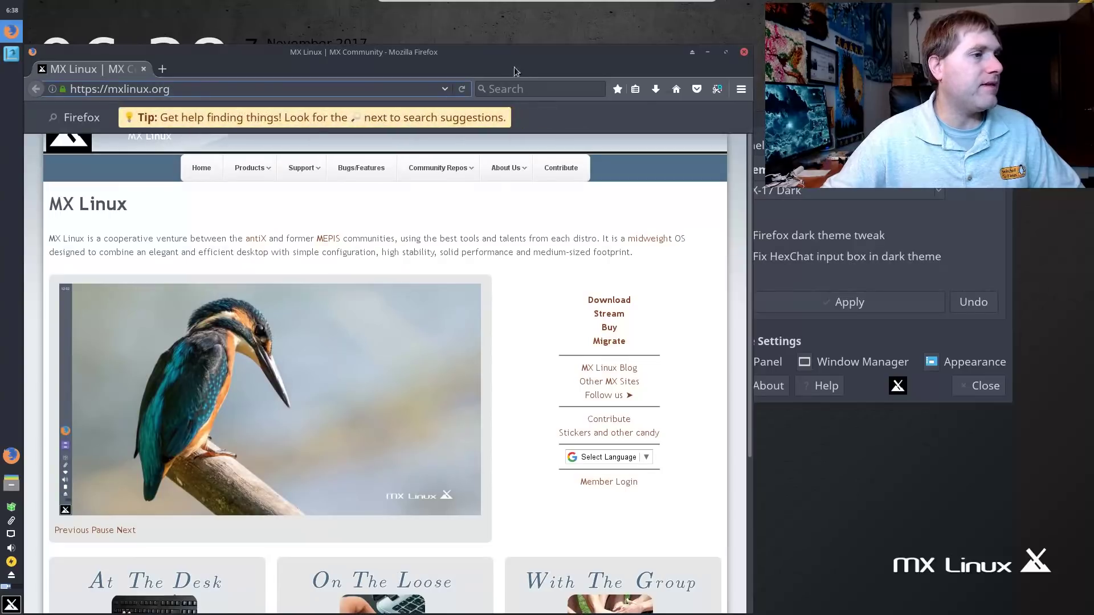
click(516, 90)
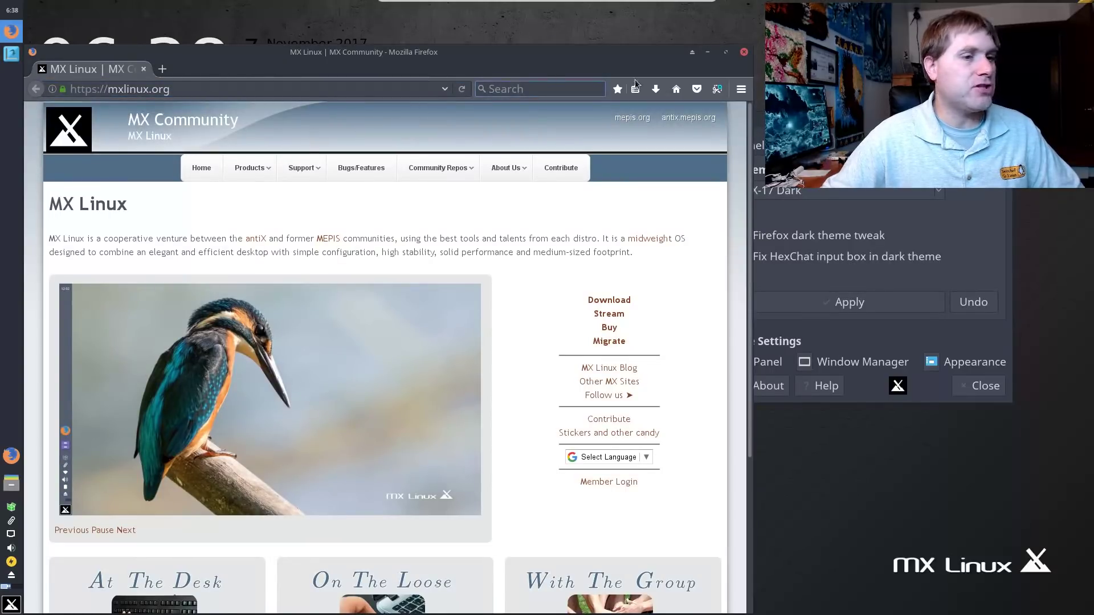
click(803, 235)
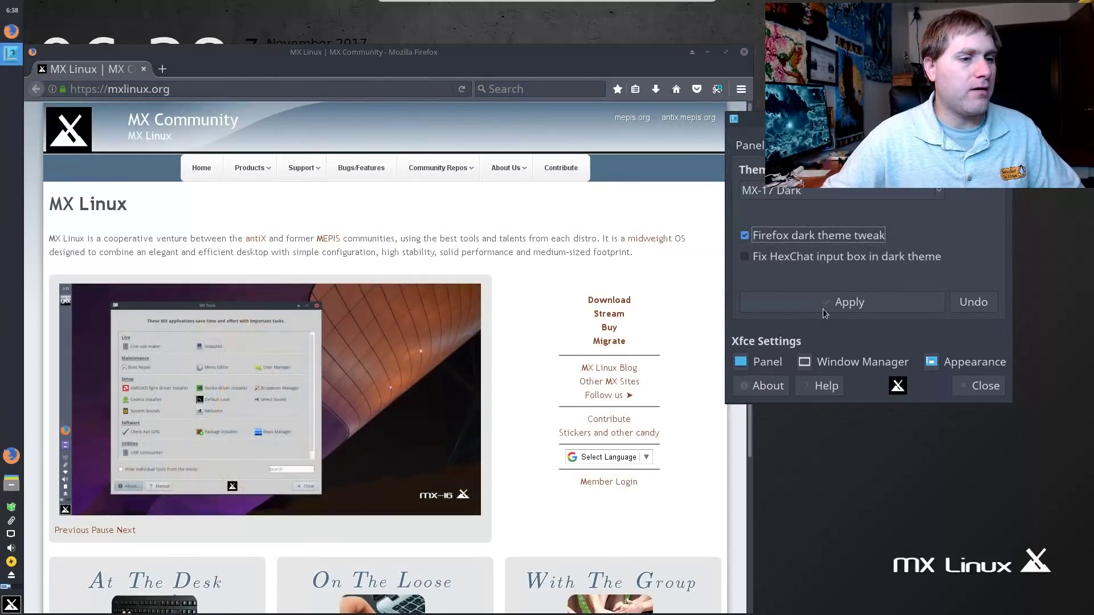
click(827, 307)
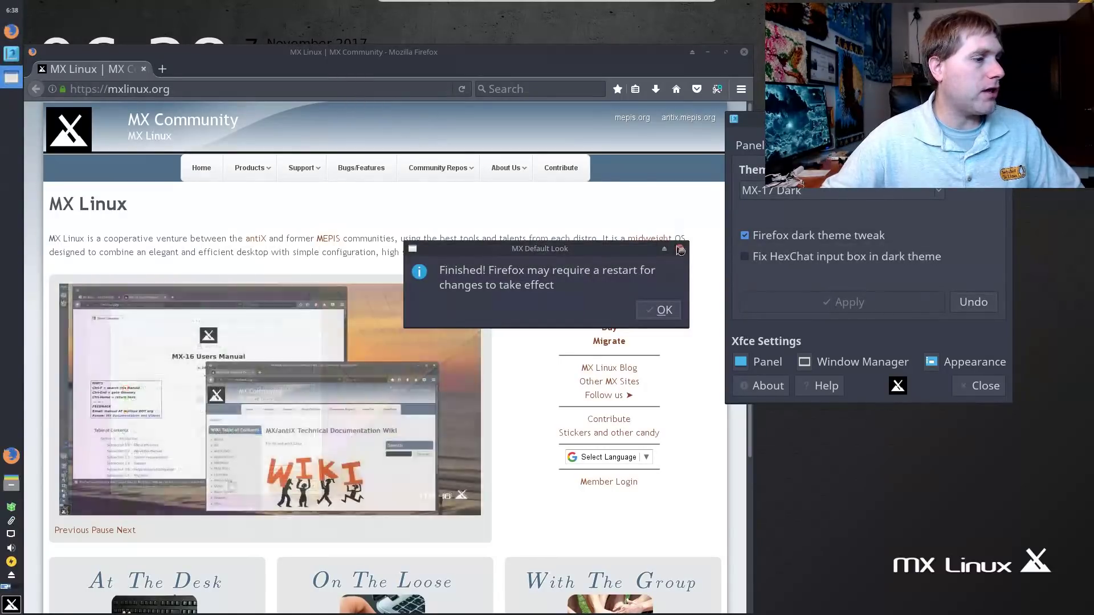
click(662, 310)
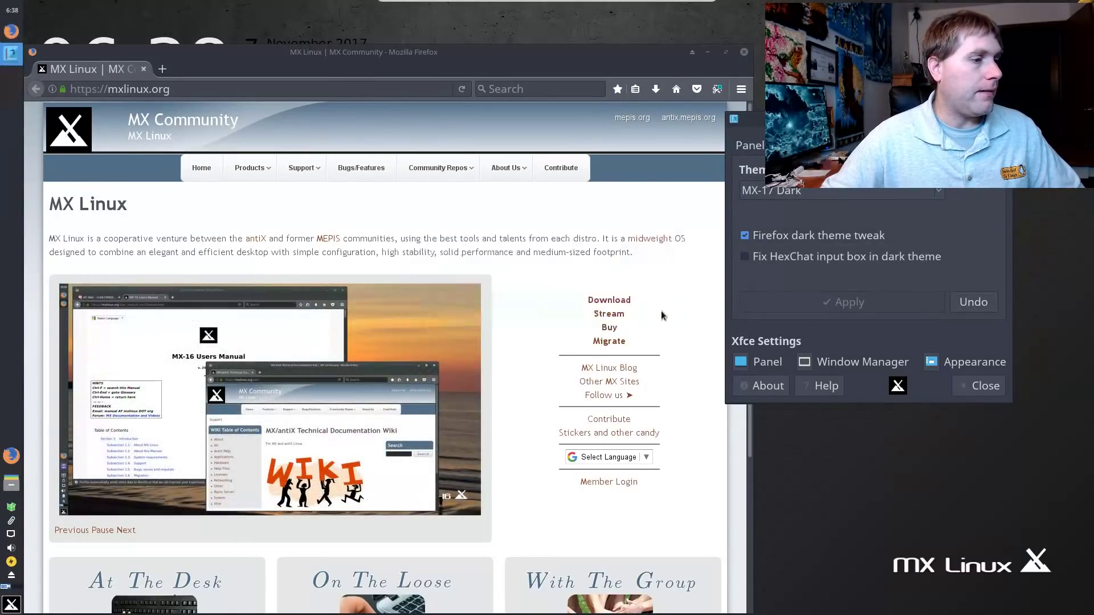
click(744, 55)
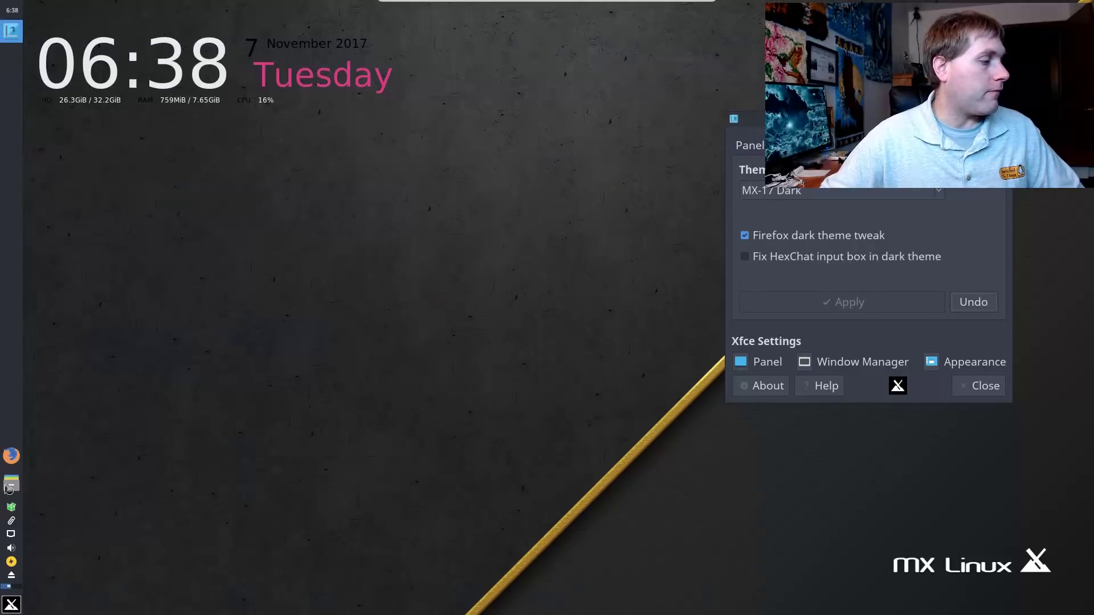
Relaunch Firefox, apply MX Tweak with the dark tweak turned off, and show Compositor options.
click(12, 457)
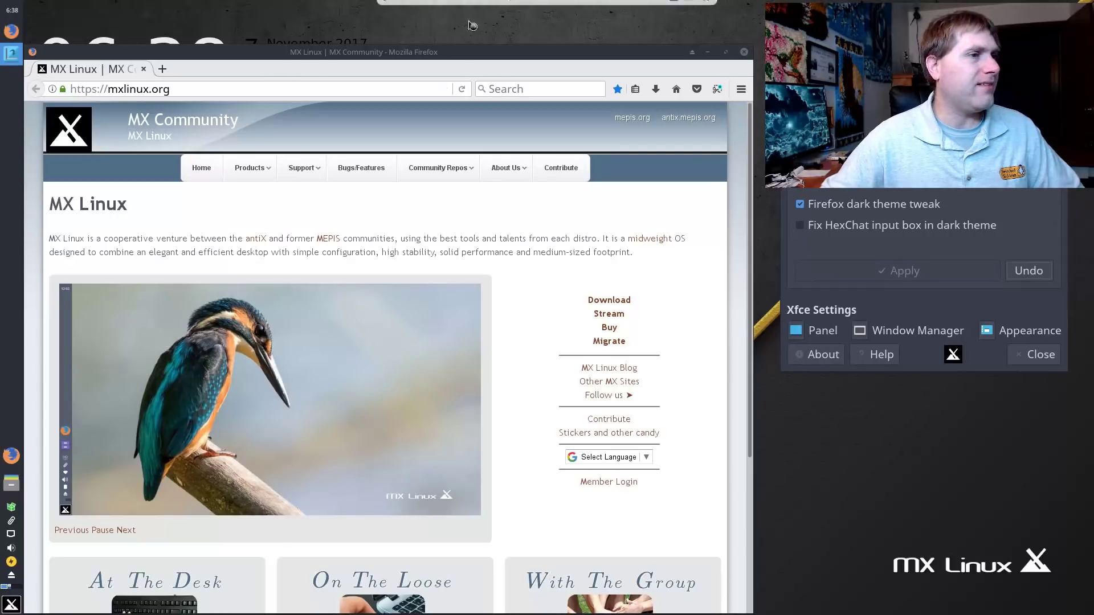
drag(449, 58, 464, 48)
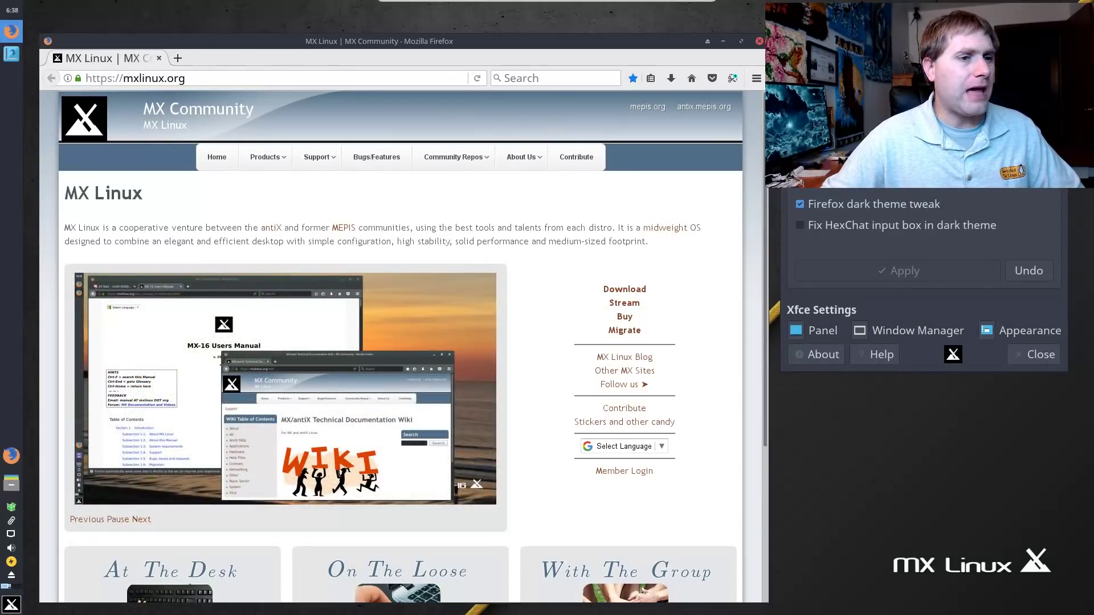
click(912, 272)
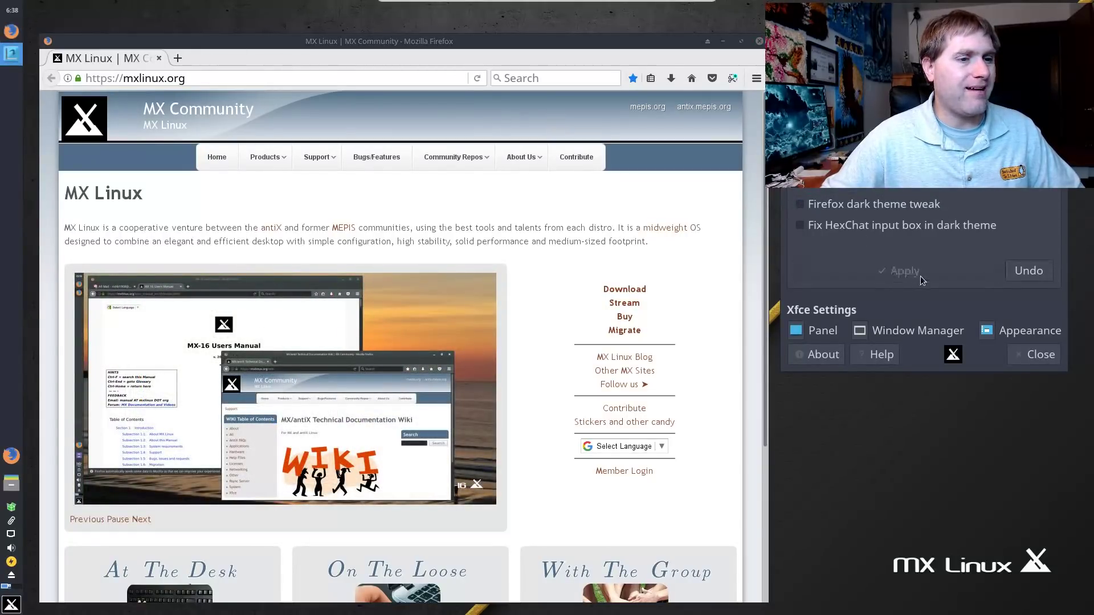
click(759, 42)
click(760, 42)
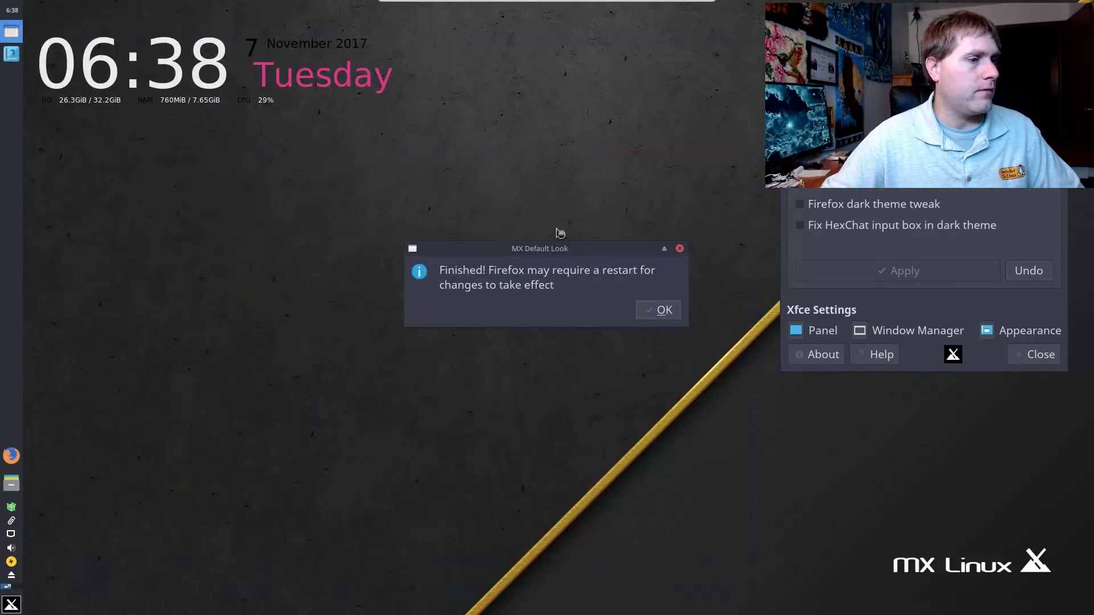
click(659, 310)
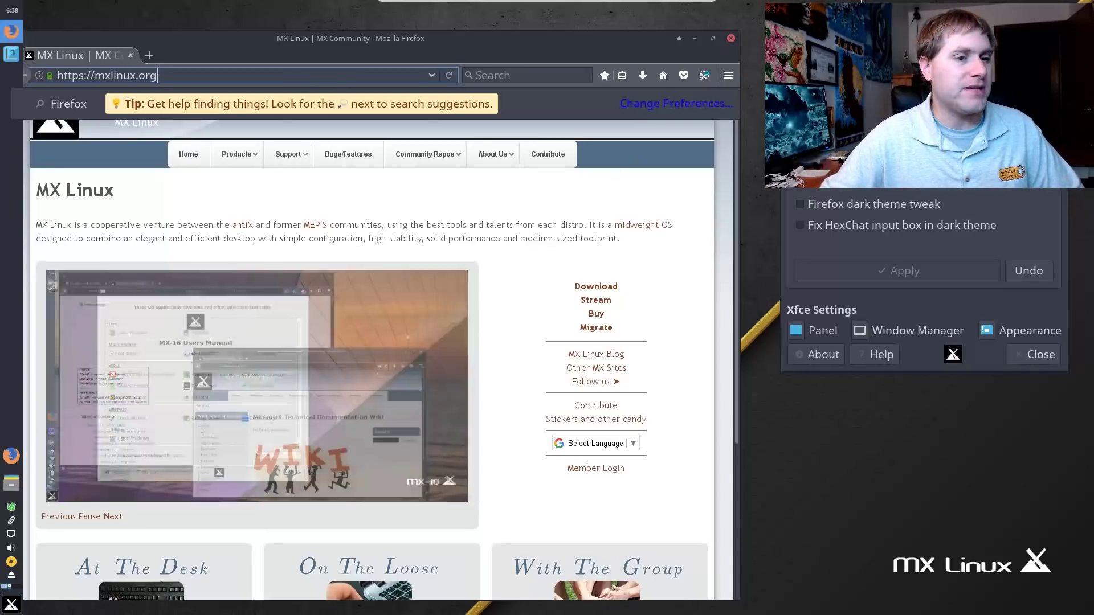
click(733, 44)
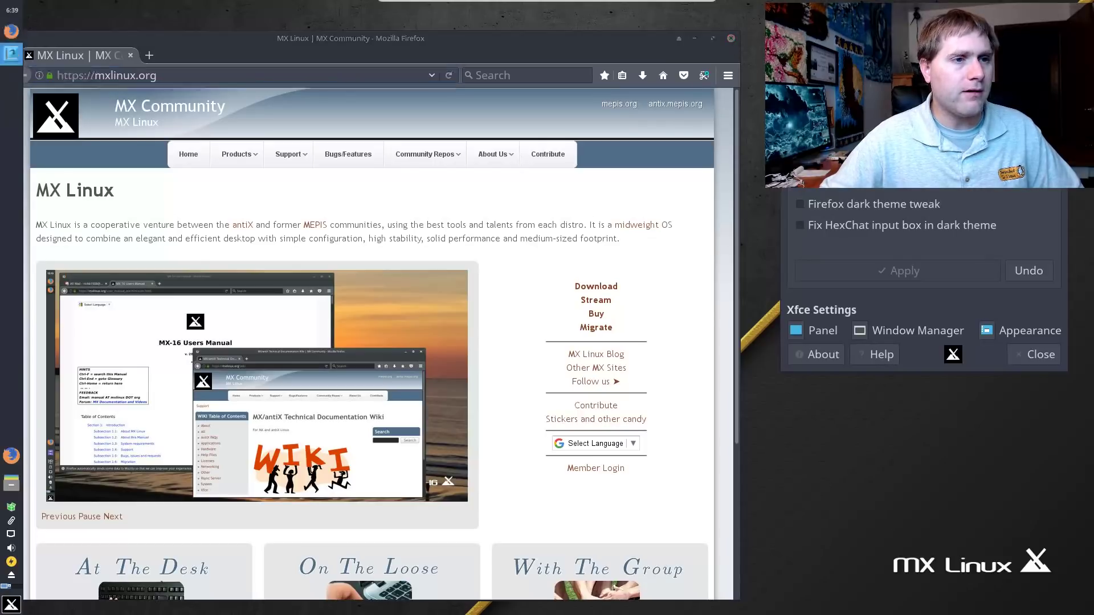
click(889, 143)
Close Firefox, apply the Xfwm (Xfce) compositor, then switch to and apply Compton.
click(731, 39)
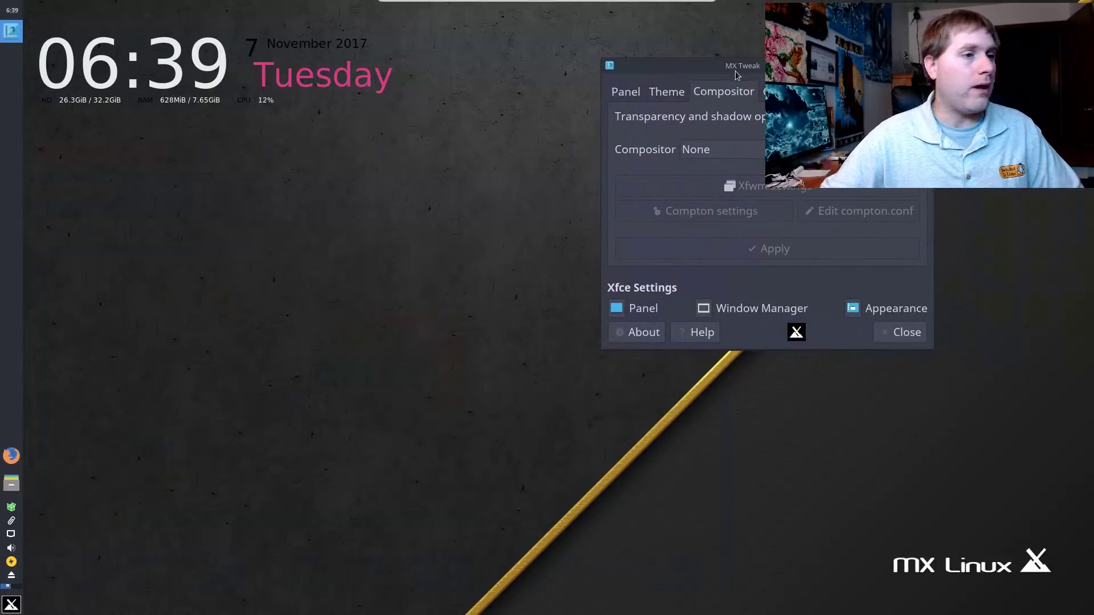
click(752, 149)
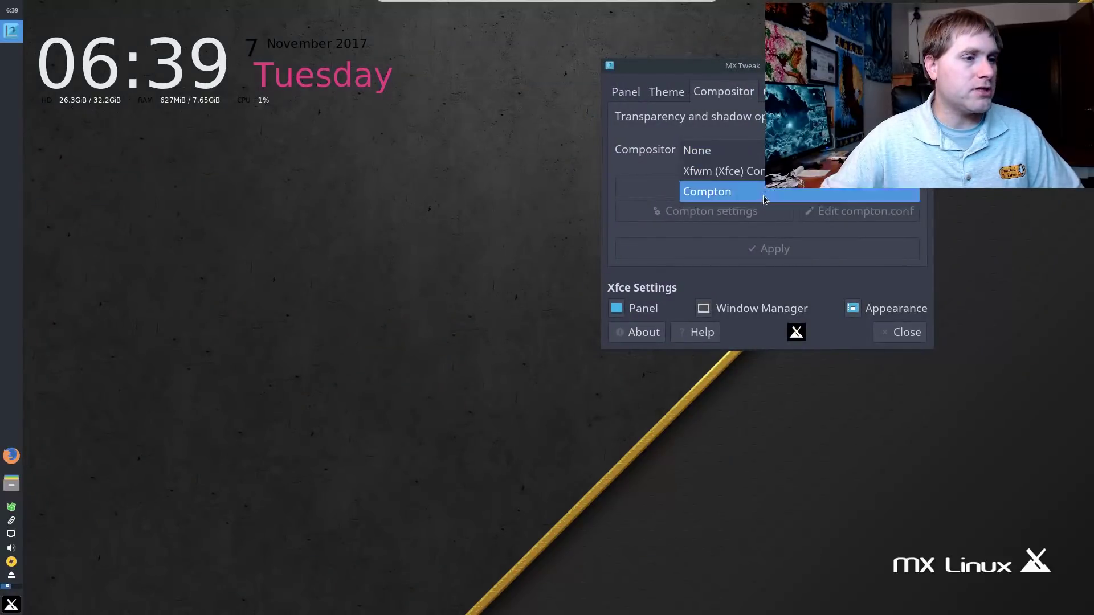
click(736, 171)
click(783, 249)
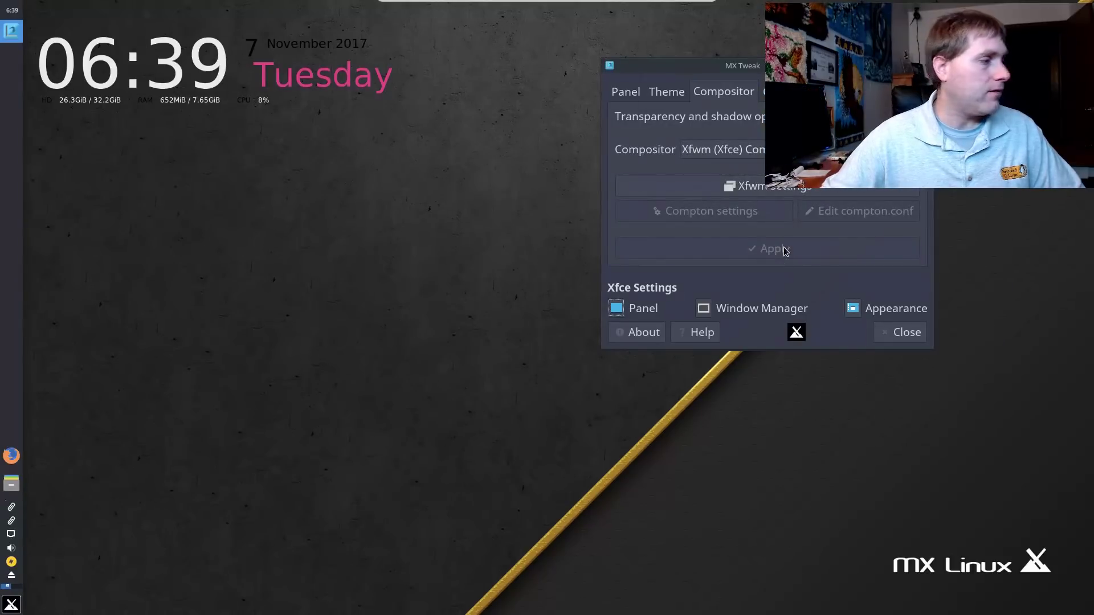
click(741, 149)
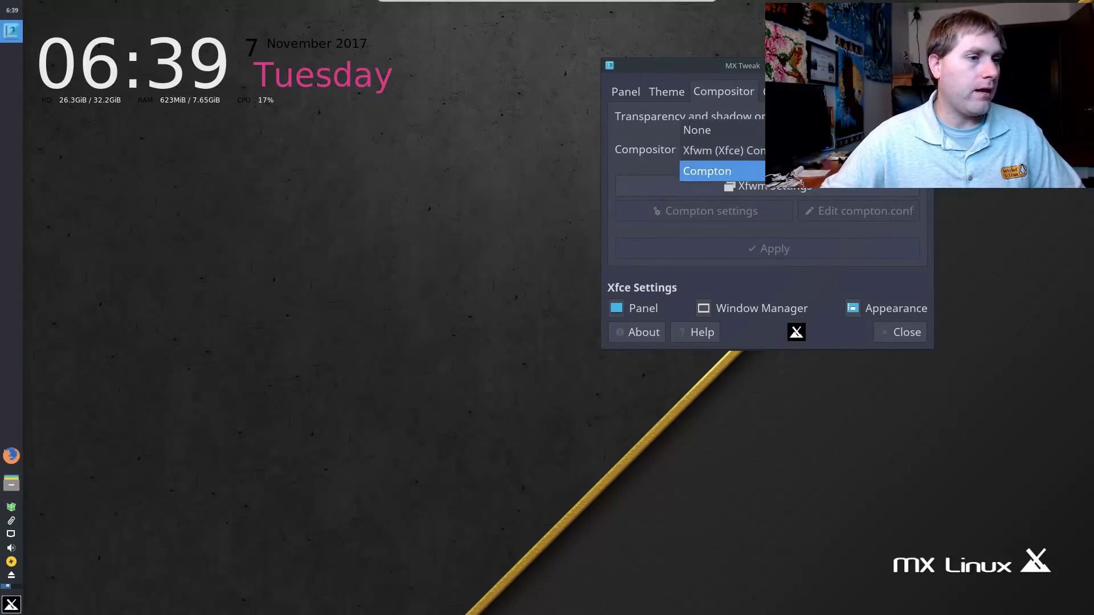
click(718, 171)
click(774, 250)
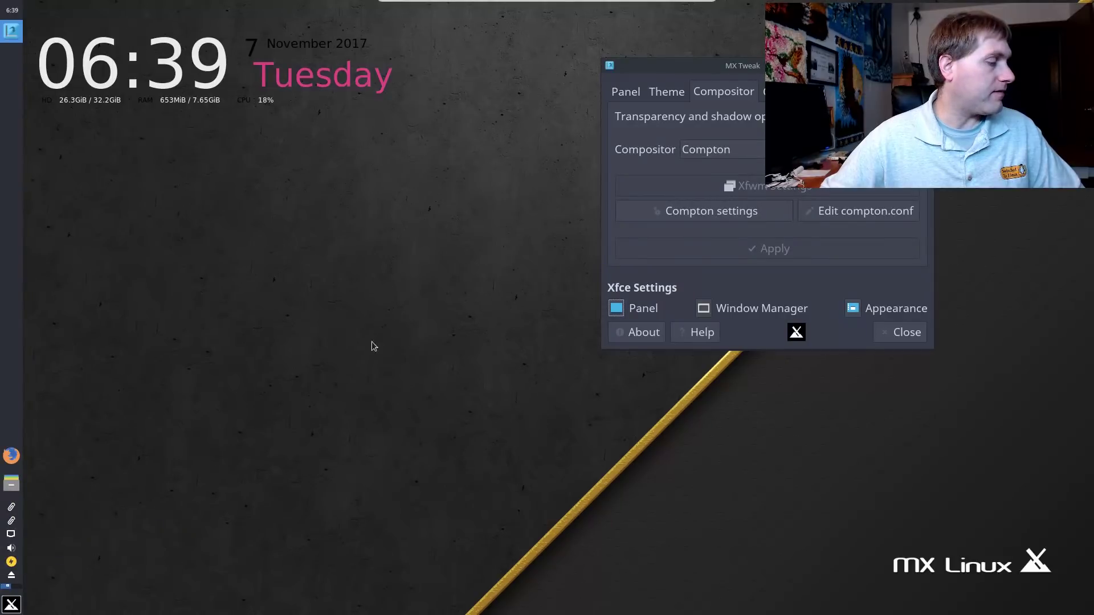
click(735, 149)
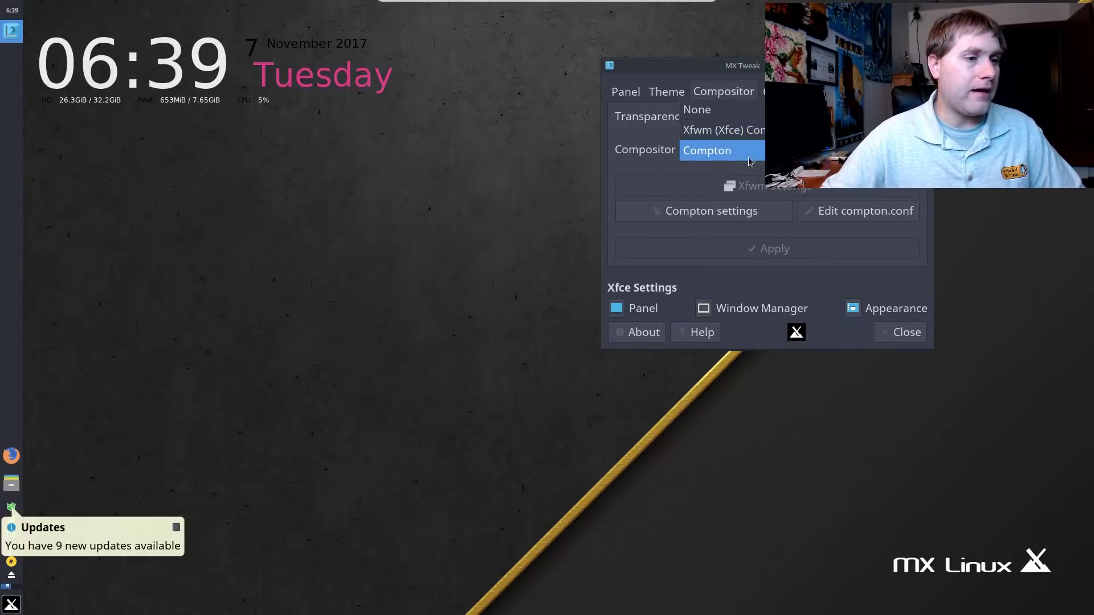
click(721, 235)
Browse Compton's Shadow, Opacity, Fade and Other tabs, tick client-side shadows, then Cancel.
click(711, 214)
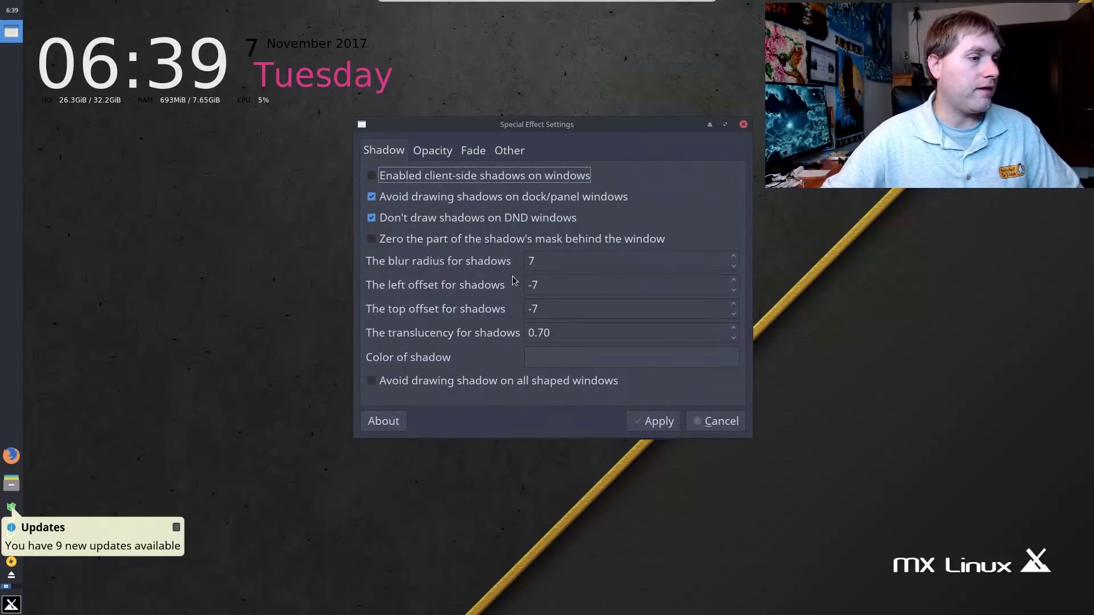
click(440, 154)
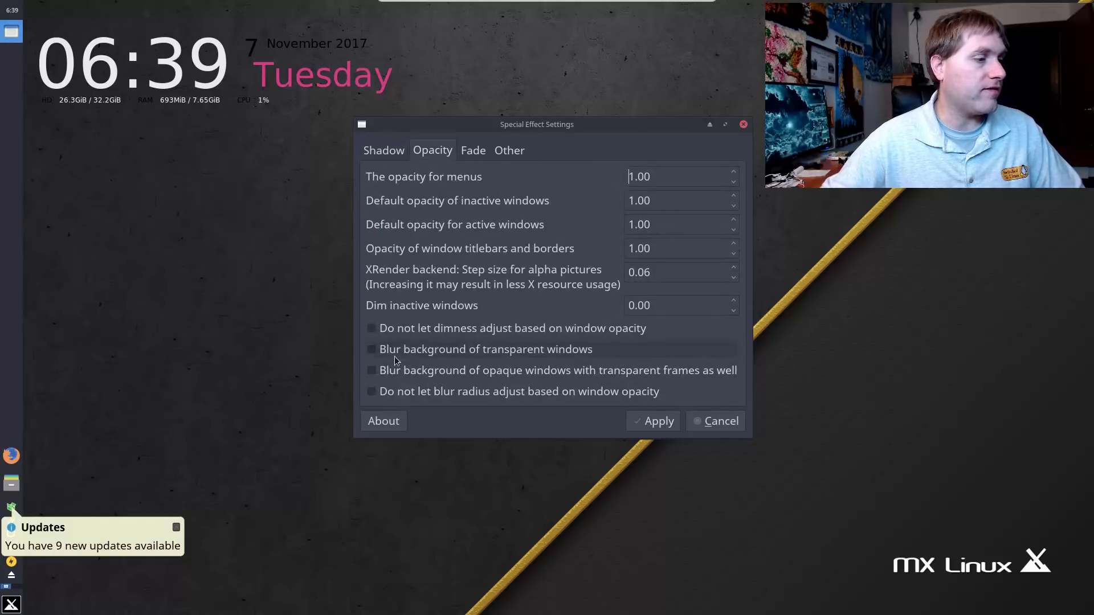
click(386, 153)
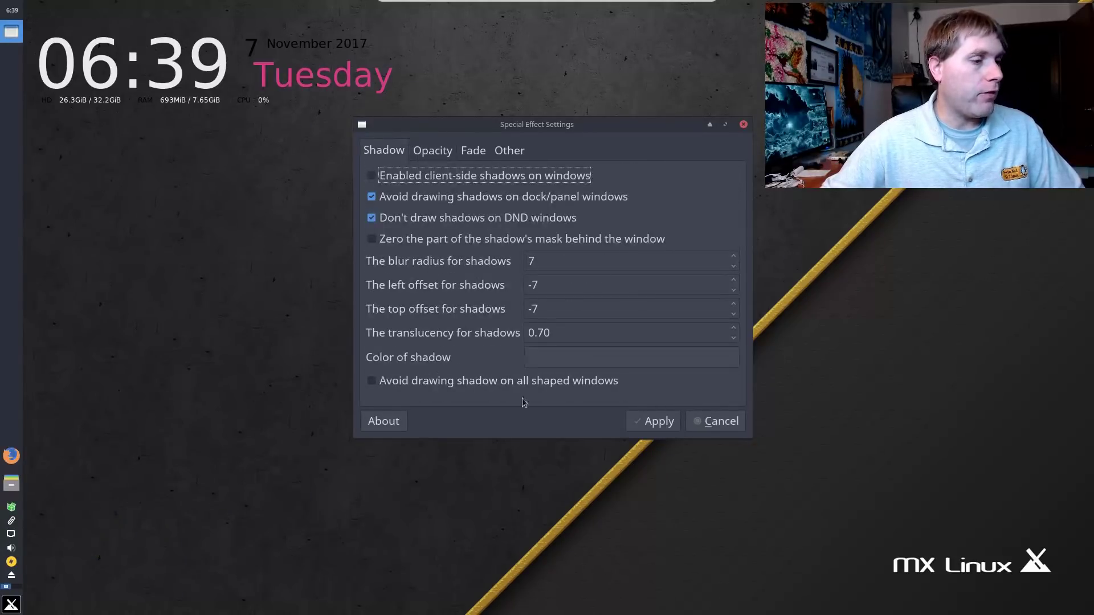
click(482, 150)
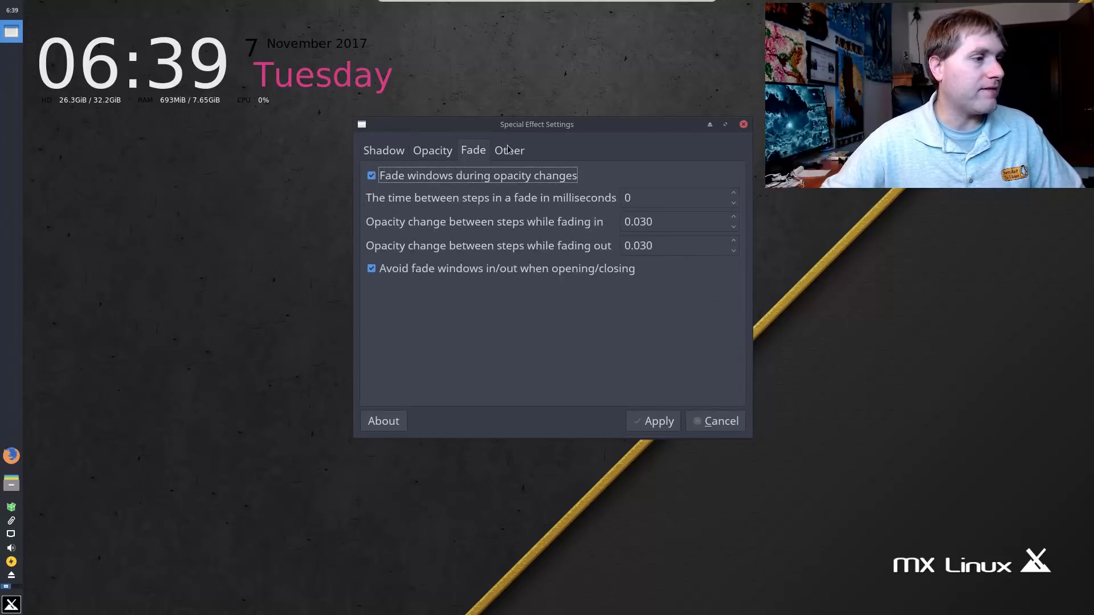
click(509, 151)
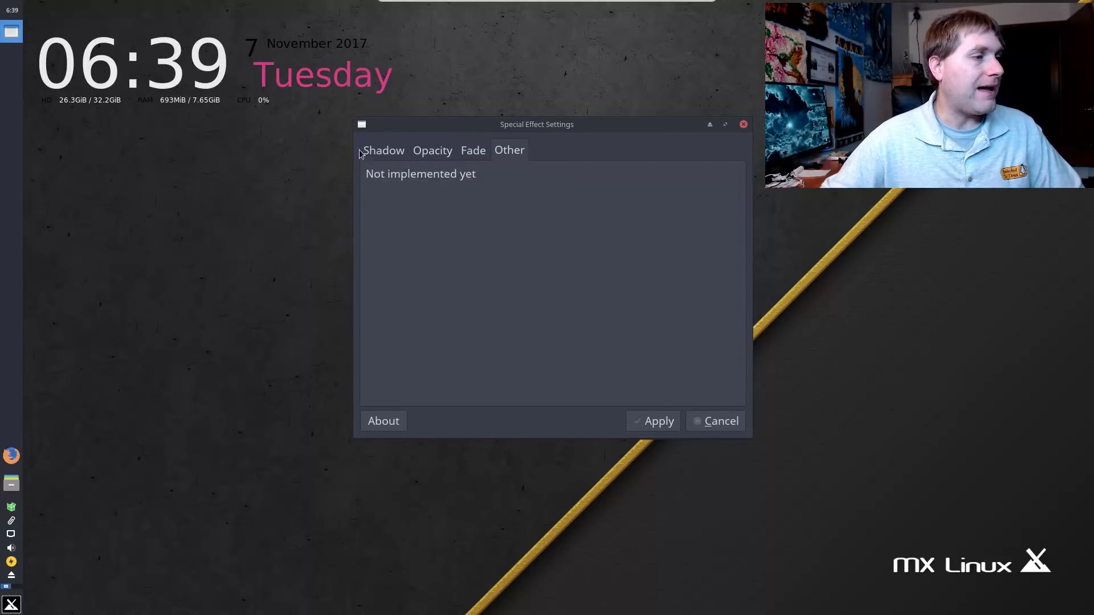
click(363, 152)
click(369, 178)
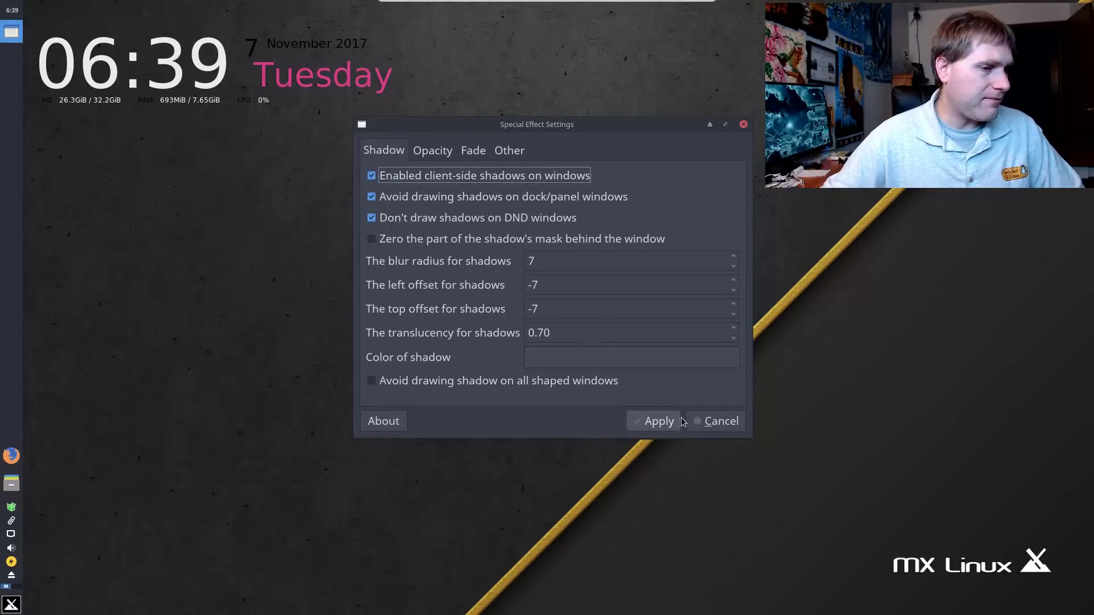
click(713, 421)
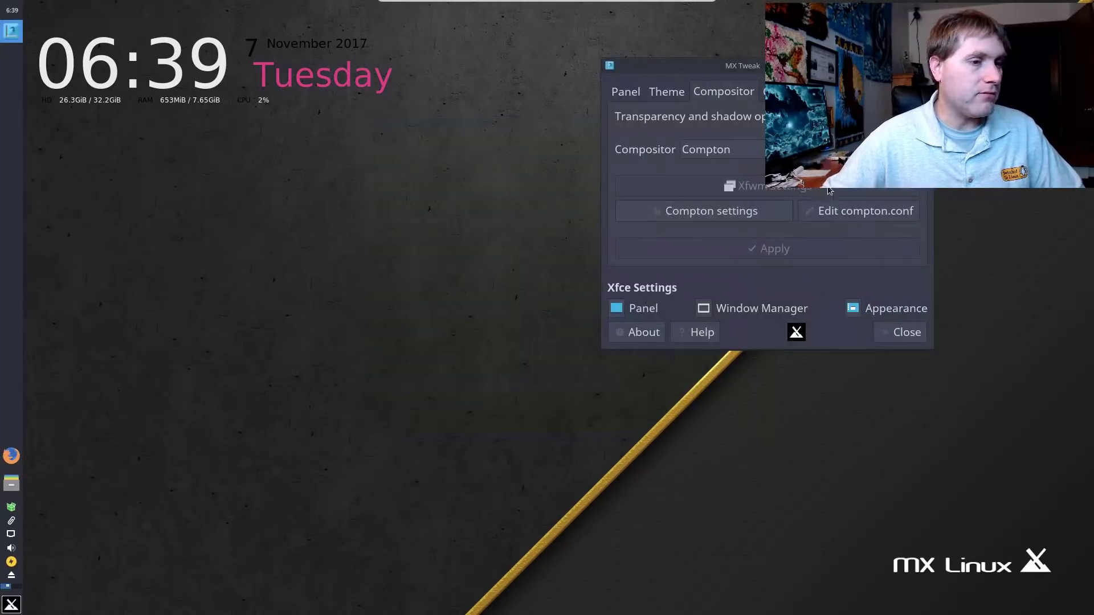
Switch MX Tweak's compositor to Xfwm (Xfce) and open its compositor settings.
drag(822, 70, 692, 149)
click(598, 227)
click(601, 213)
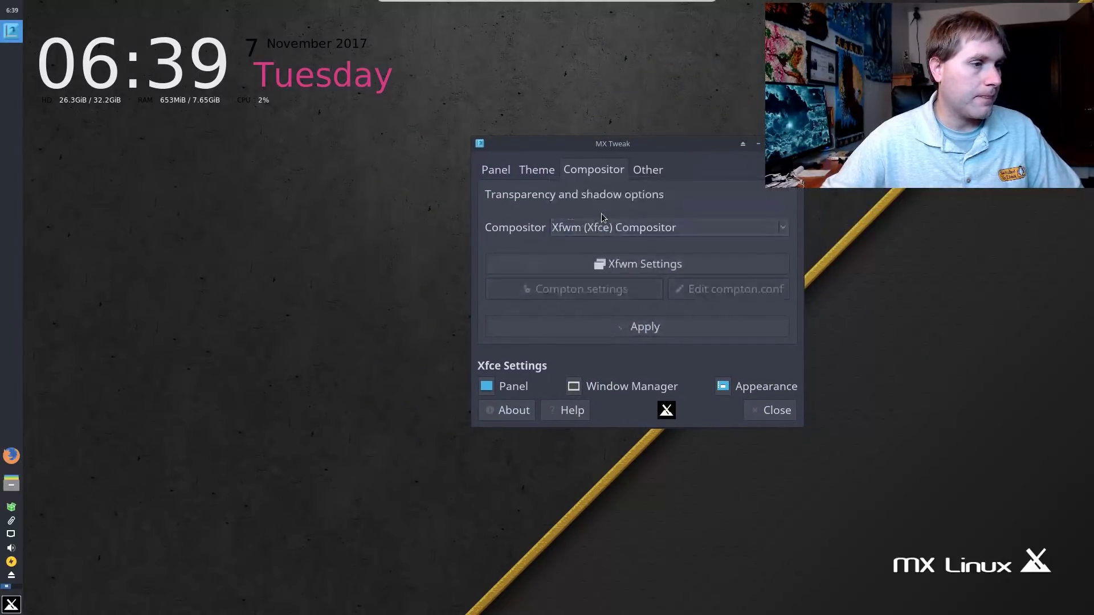
click(662, 330)
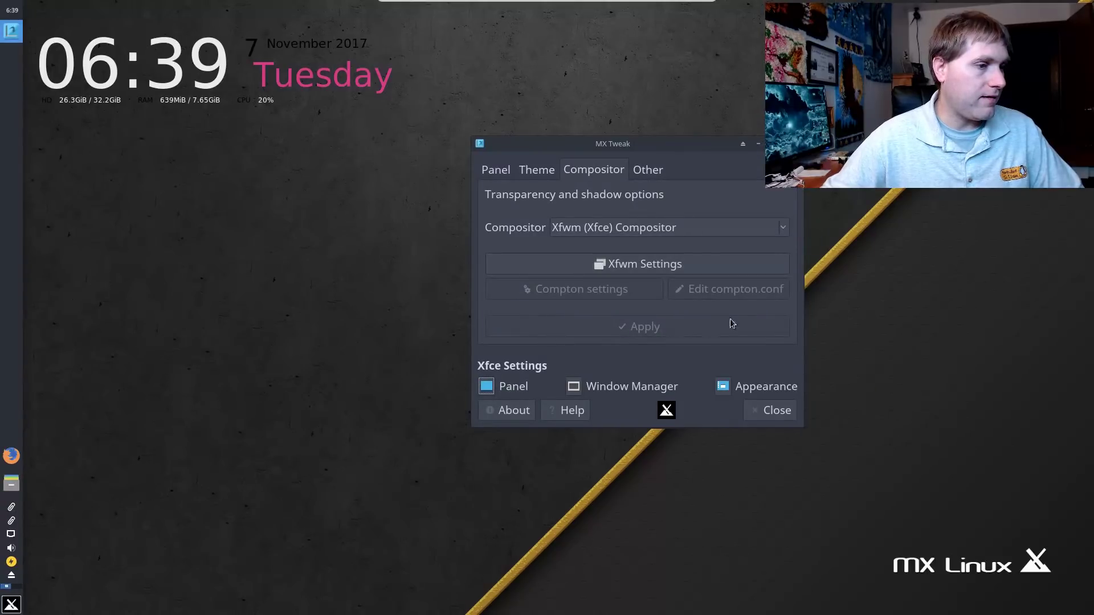
click(680, 267)
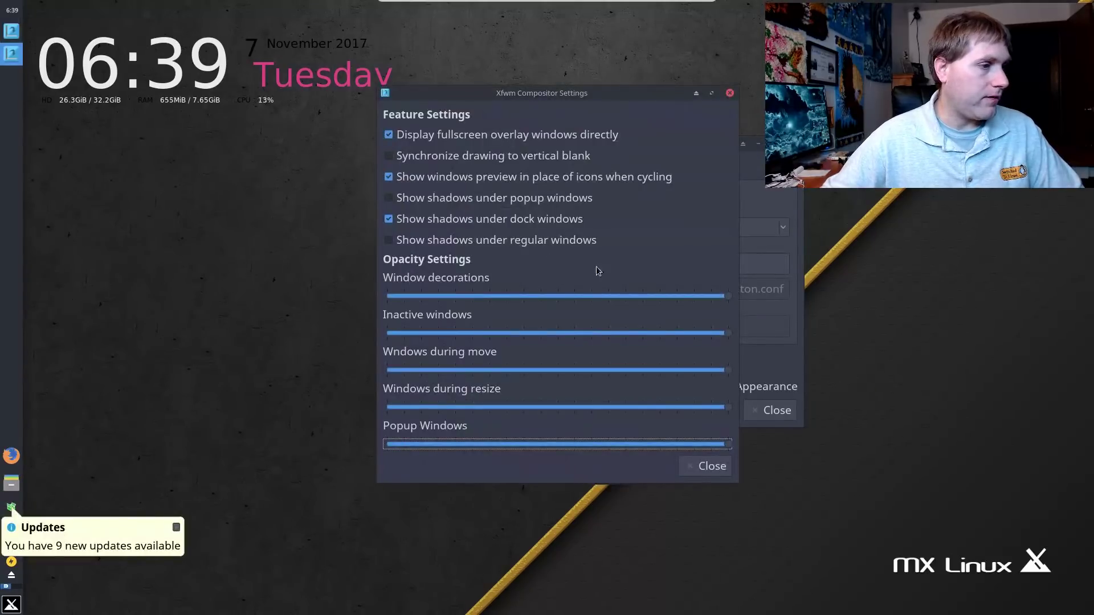
Adjust window decorations and inactive window opacity, settling decorations at about two-thirds.
drag(725, 301, 671, 300)
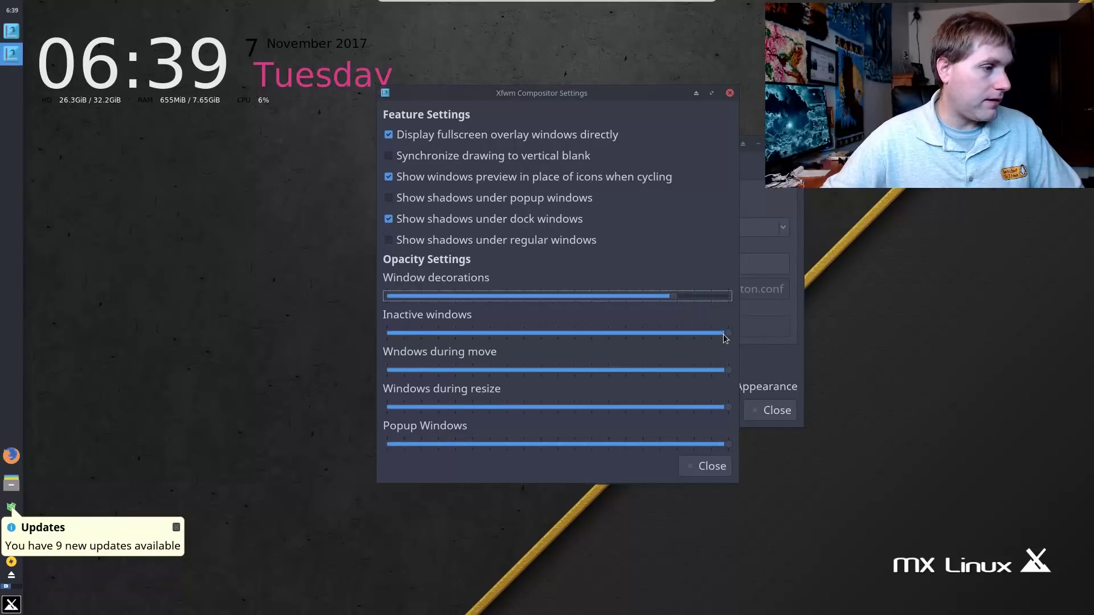
drag(724, 338, 658, 336)
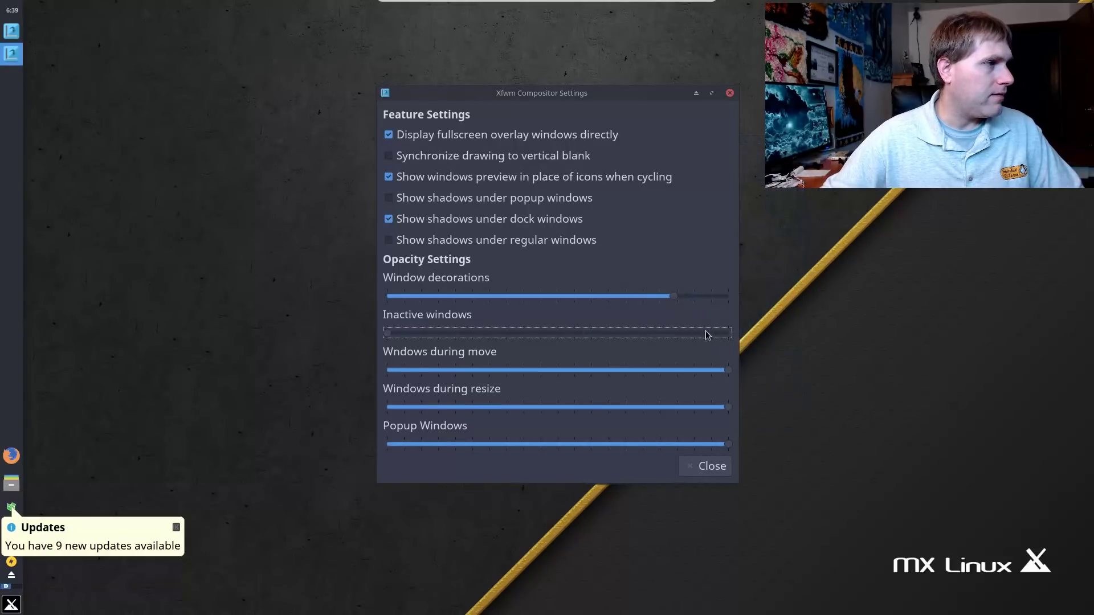
drag(388, 335, 662, 325)
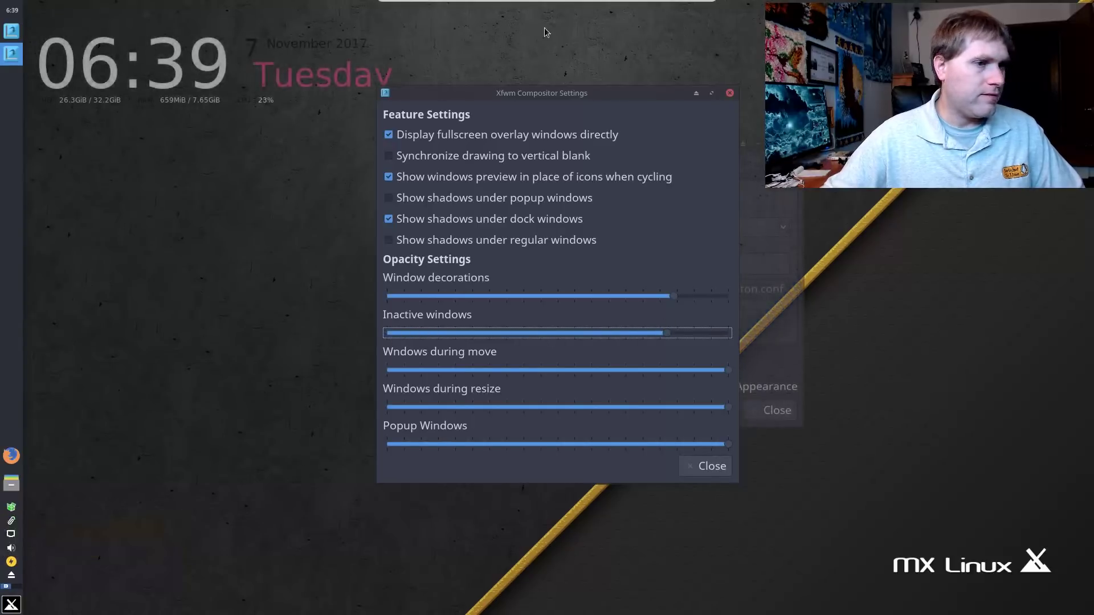
drag(636, 92, 911, 181)
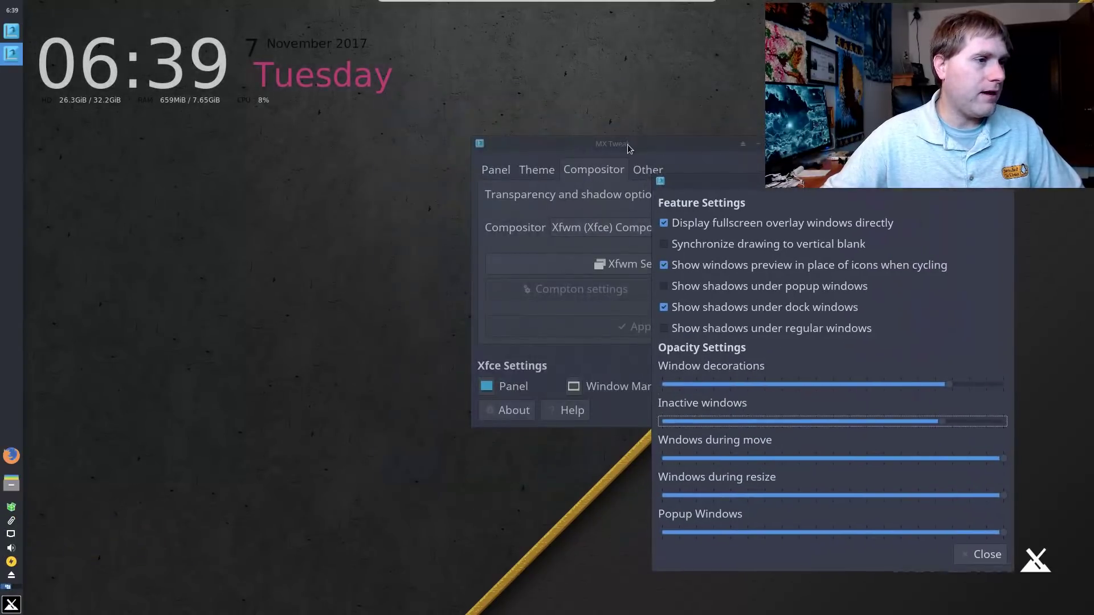
drag(621, 142, 295, 112)
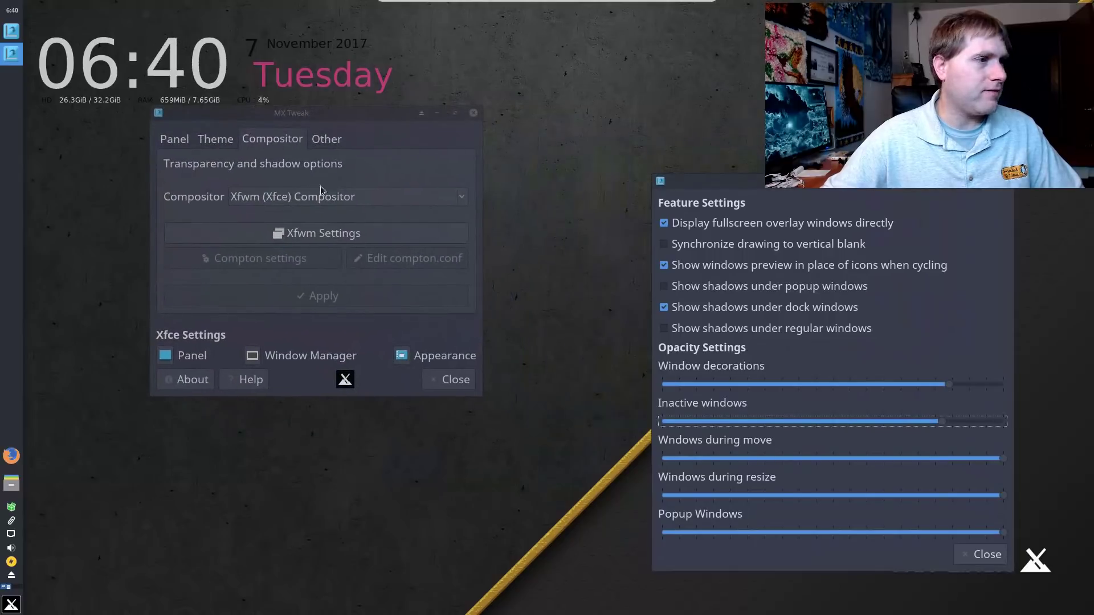
drag(736, 179, 499, 81)
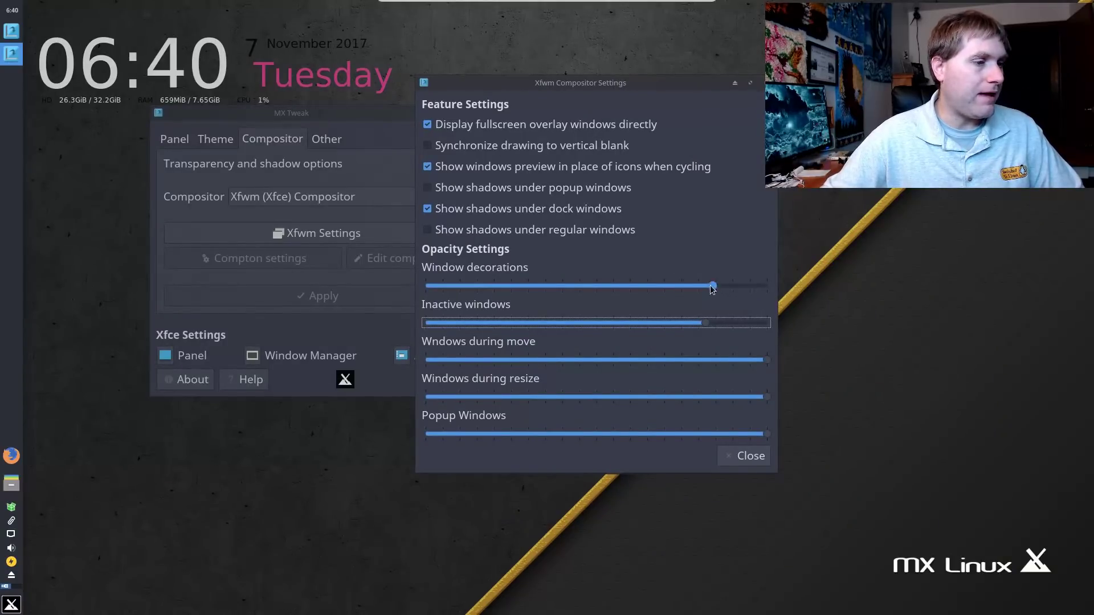
drag(712, 290, 507, 290)
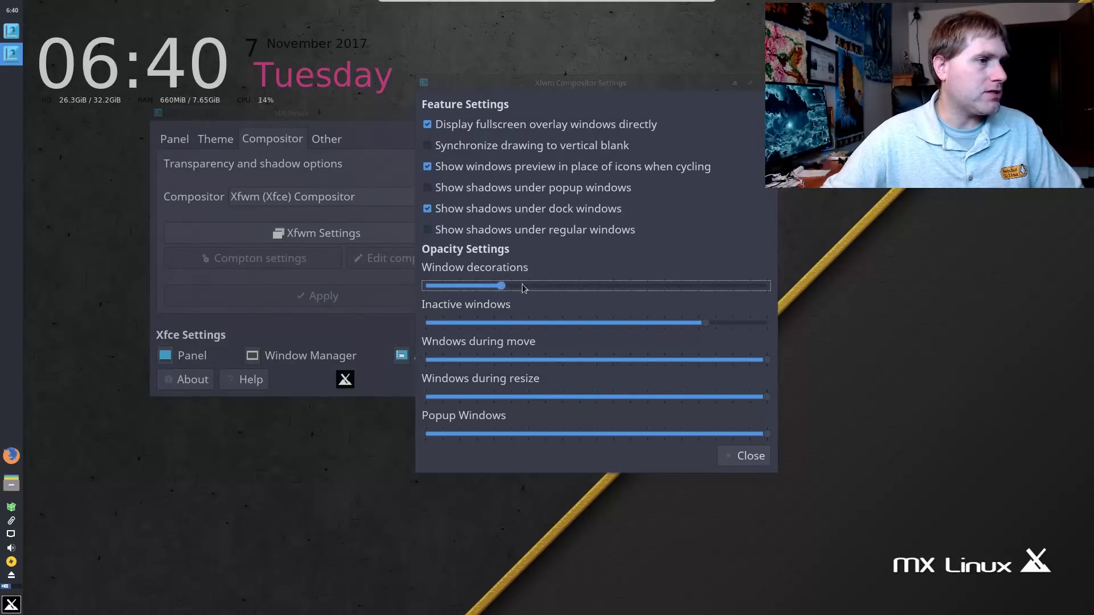
click(580, 287)
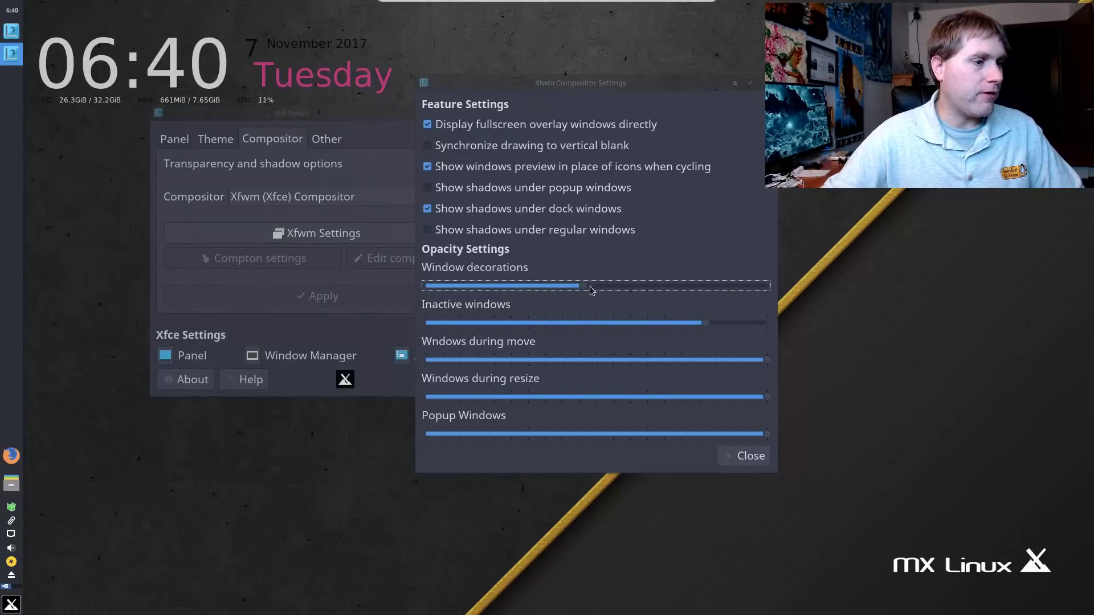
drag(696, 285, 655, 274)
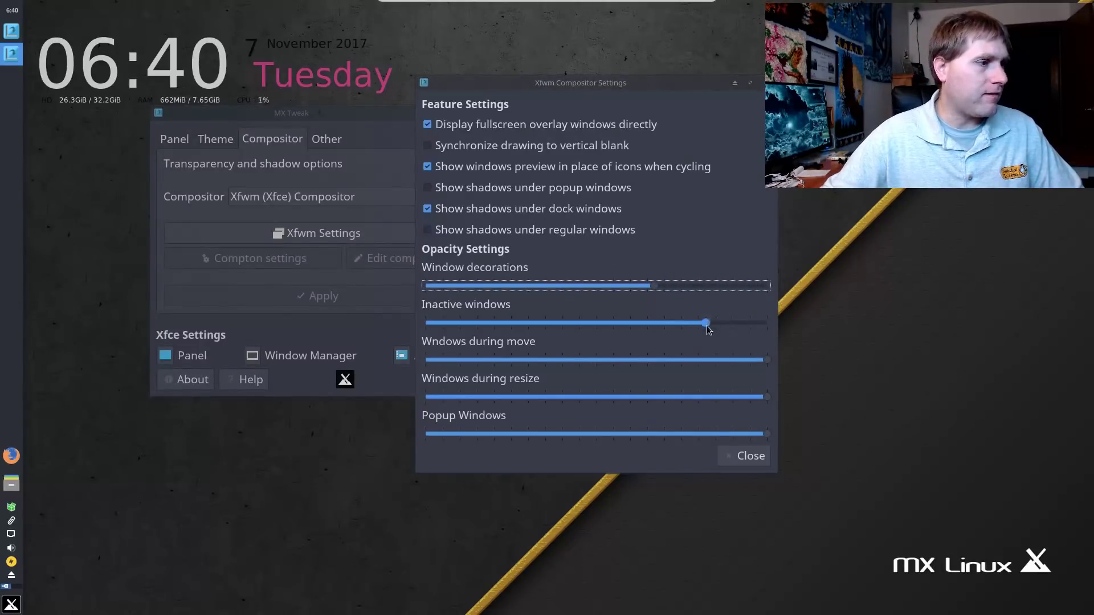
Lower inactive, moving, resizing and popup window opacity, then close the compositor settings.
drag(712, 323, 658, 323)
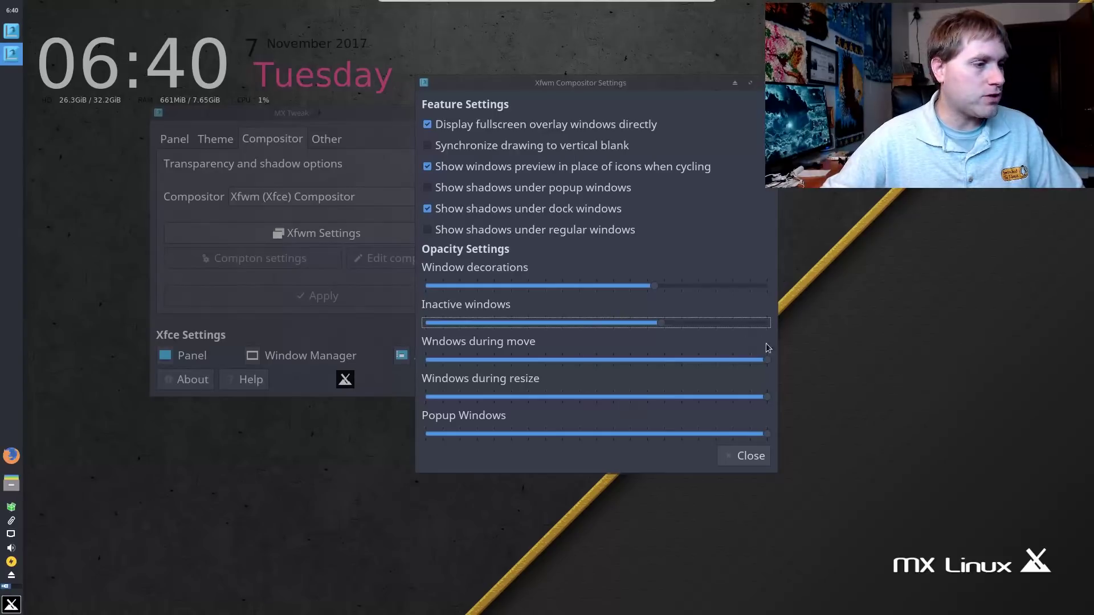
drag(764, 364, 675, 365)
drag(319, 115, 276, 203)
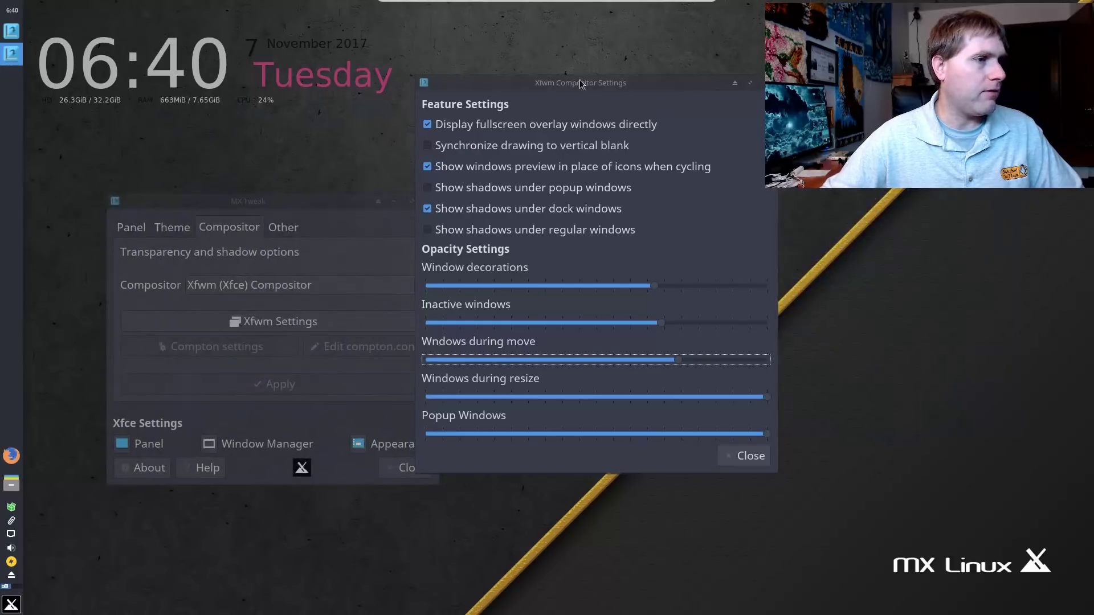
drag(580, 82, 681, 79)
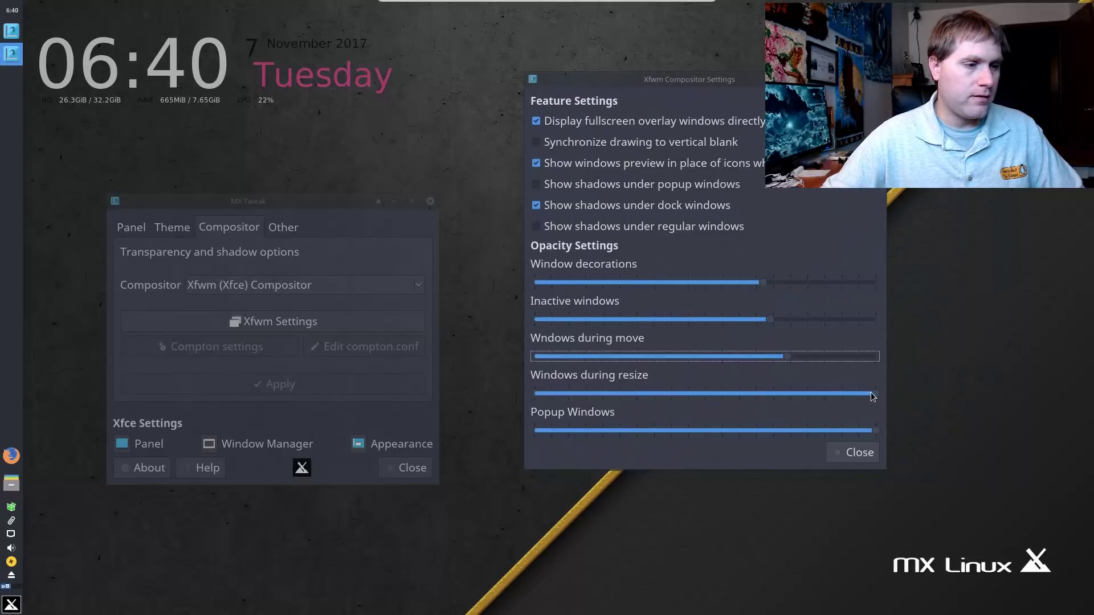
drag(875, 397, 809, 400)
drag(876, 431, 790, 431)
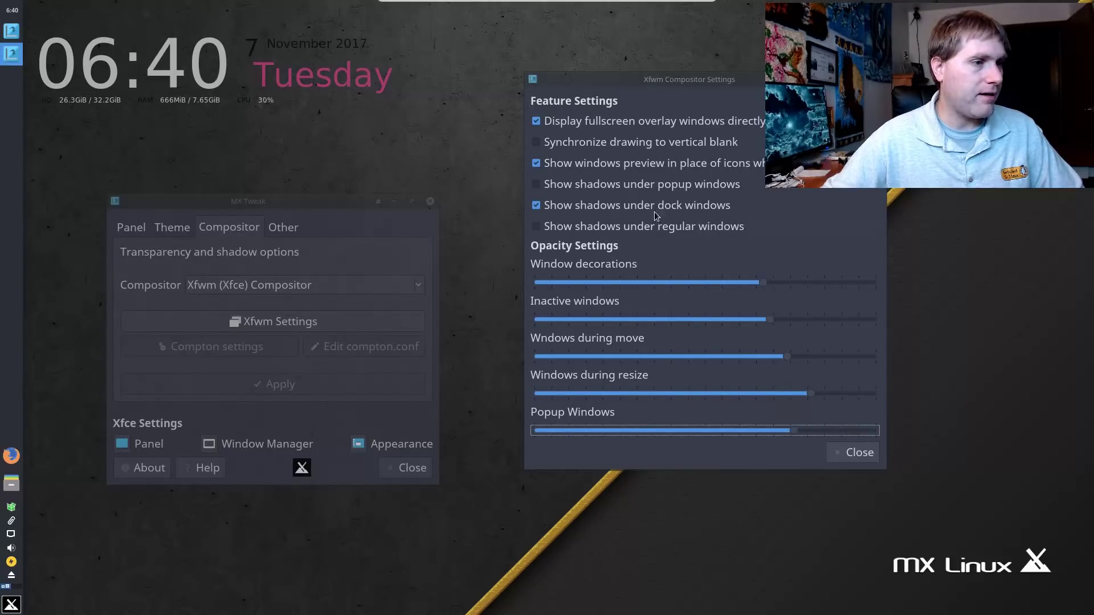
click(856, 455)
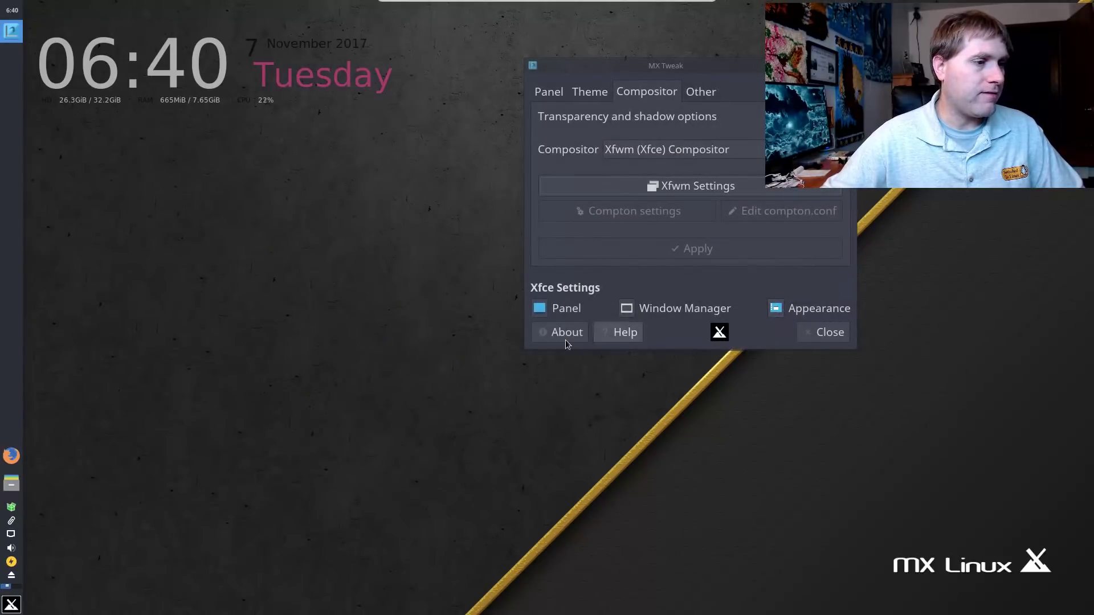
In Panel 1's Appearance settings, set background alpha to 37 with Enter and Leave at 100.
click(549, 312)
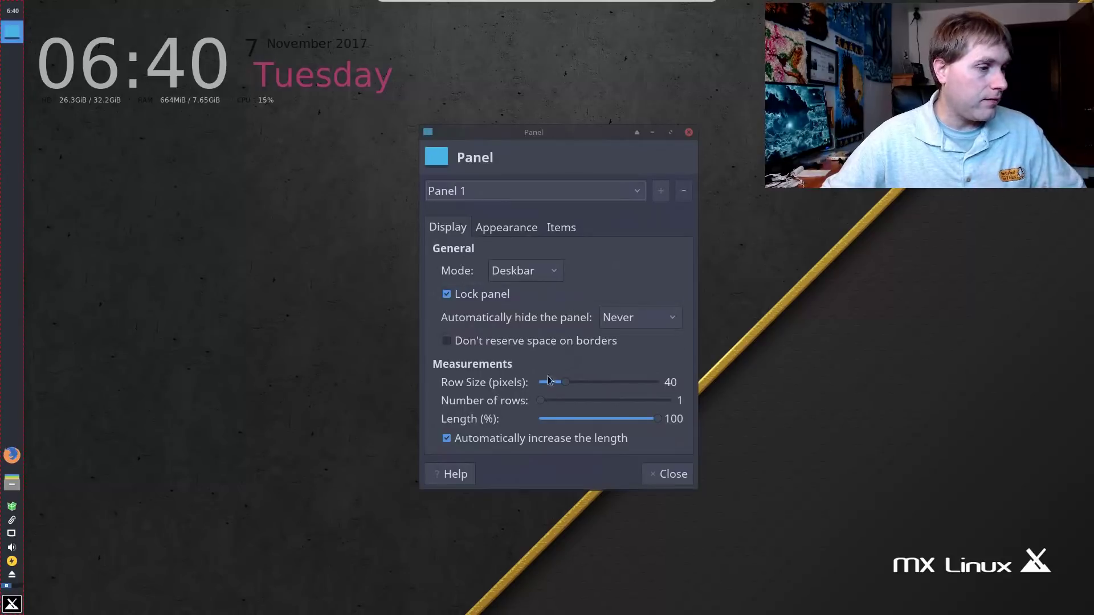
click(515, 230)
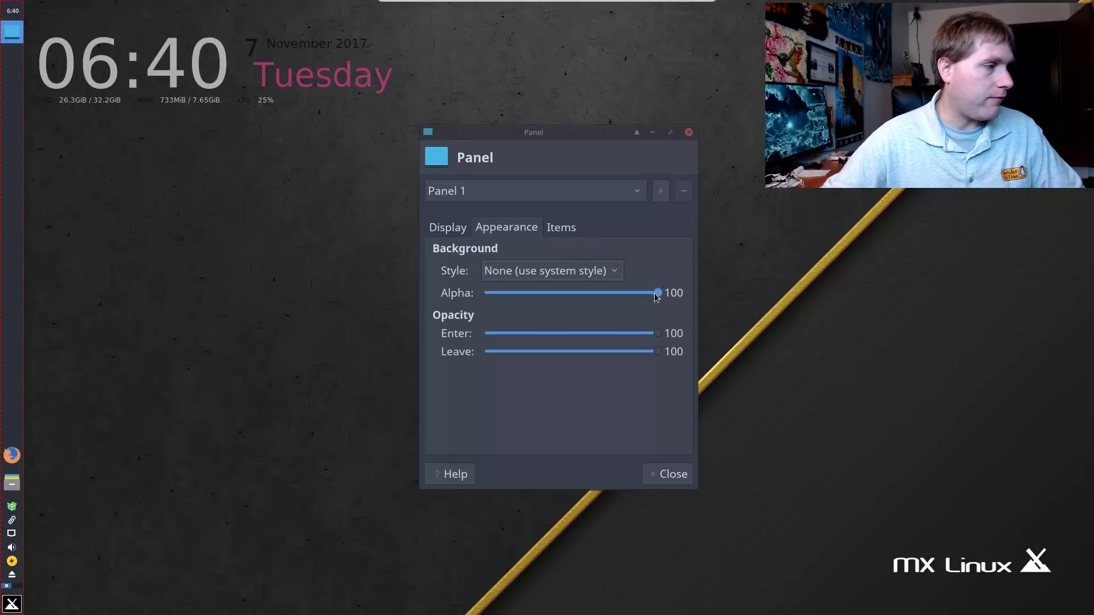
drag(657, 293, 443, 296)
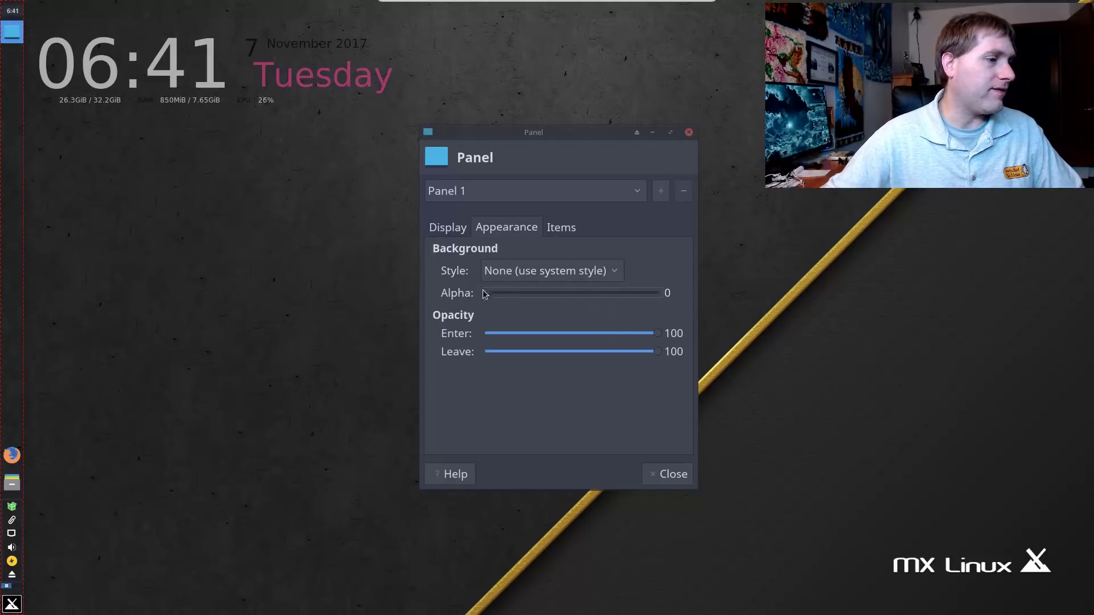
drag(487, 296, 540, 294)
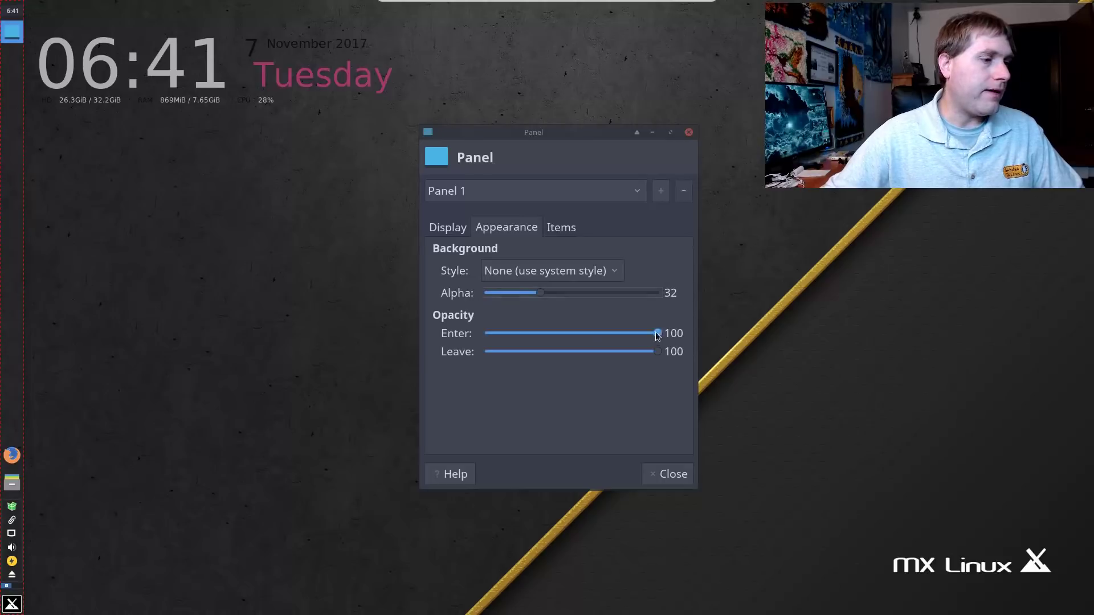
drag(651, 338, 597, 353)
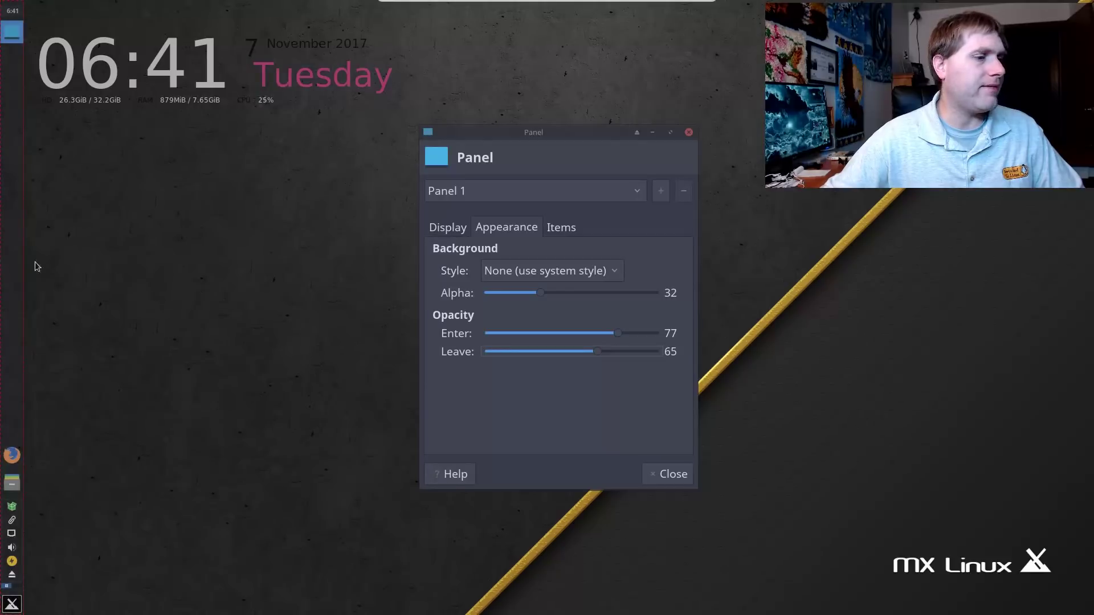
drag(619, 333, 674, 334)
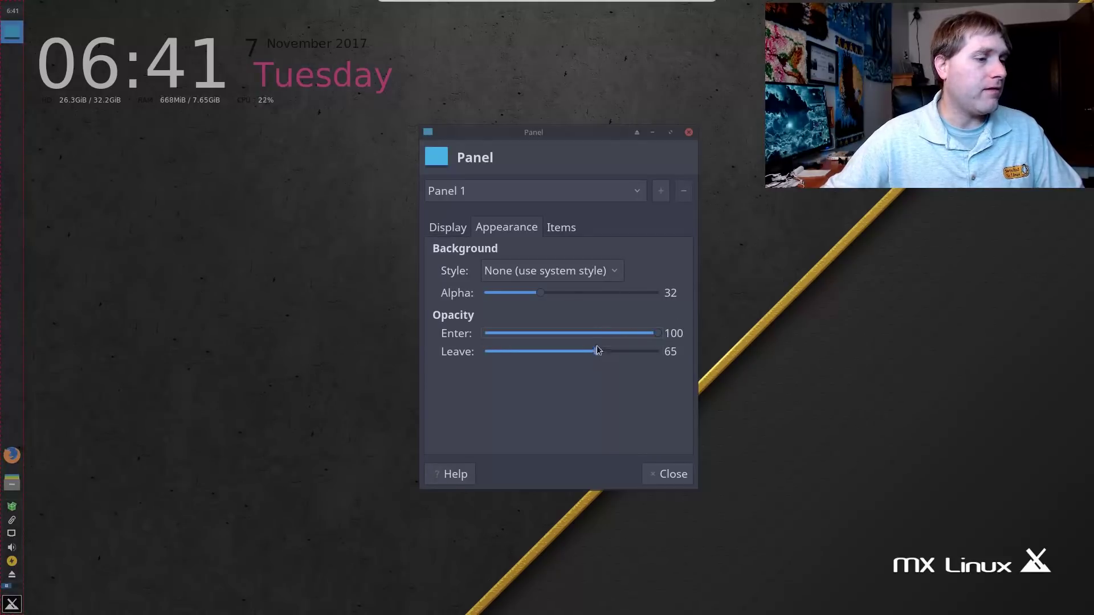
drag(597, 352, 675, 352)
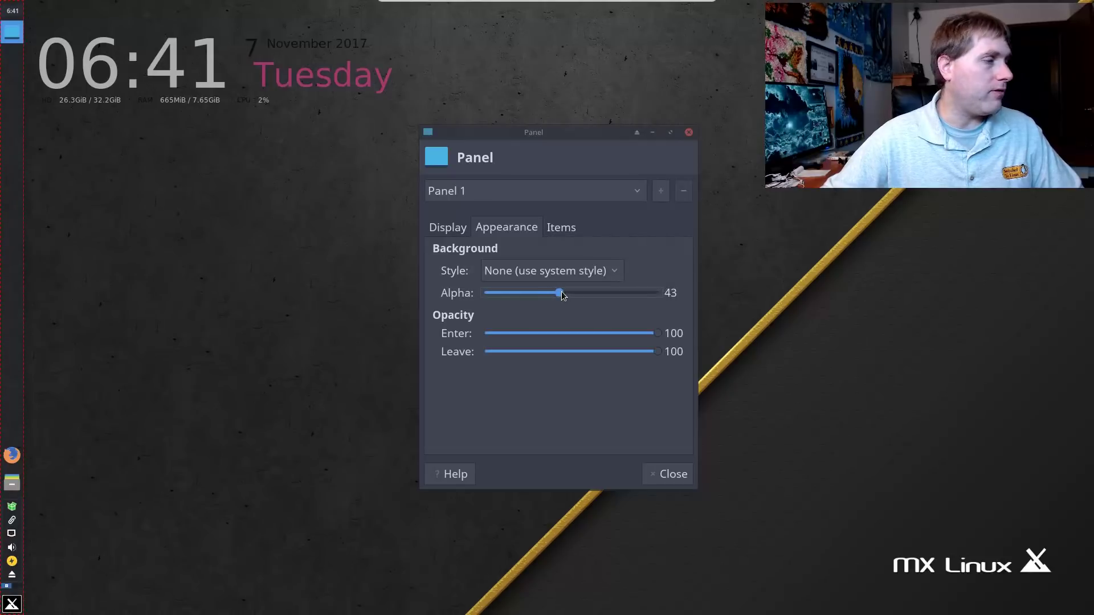
drag(562, 292, 548, 293)
click(619, 280)
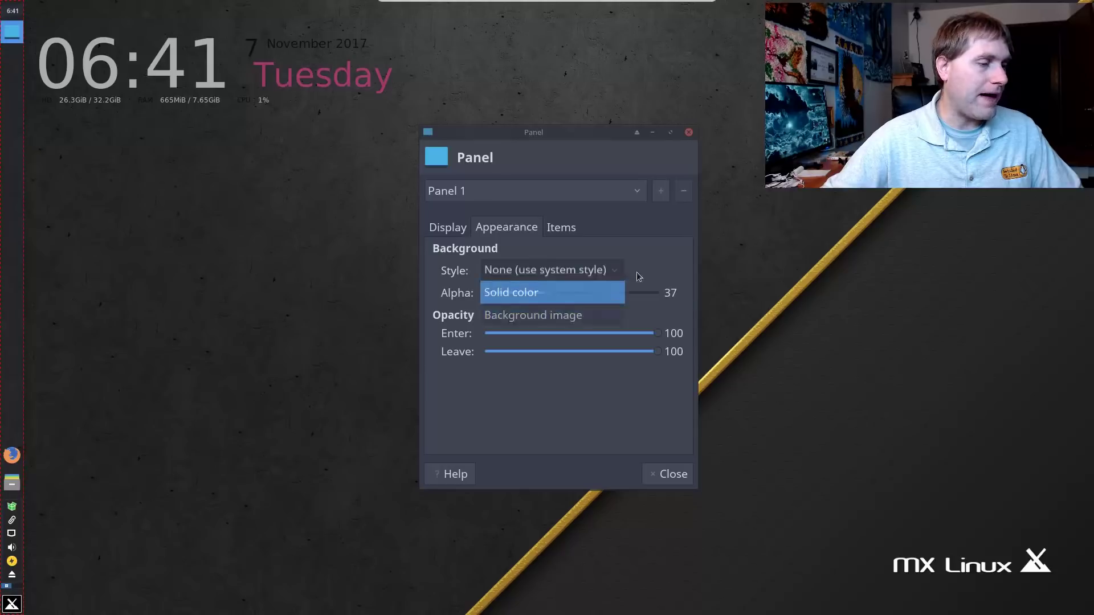
Keep the background style unchanged and switch between Panel 1's Items and Display tabs.
click(674, 253)
click(579, 229)
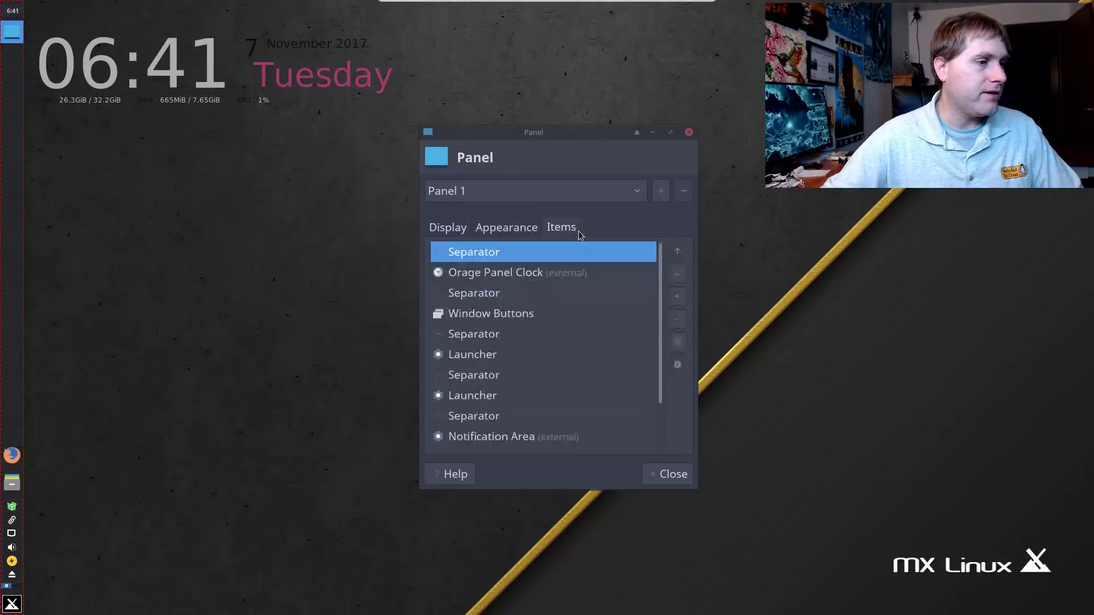
click(448, 229)
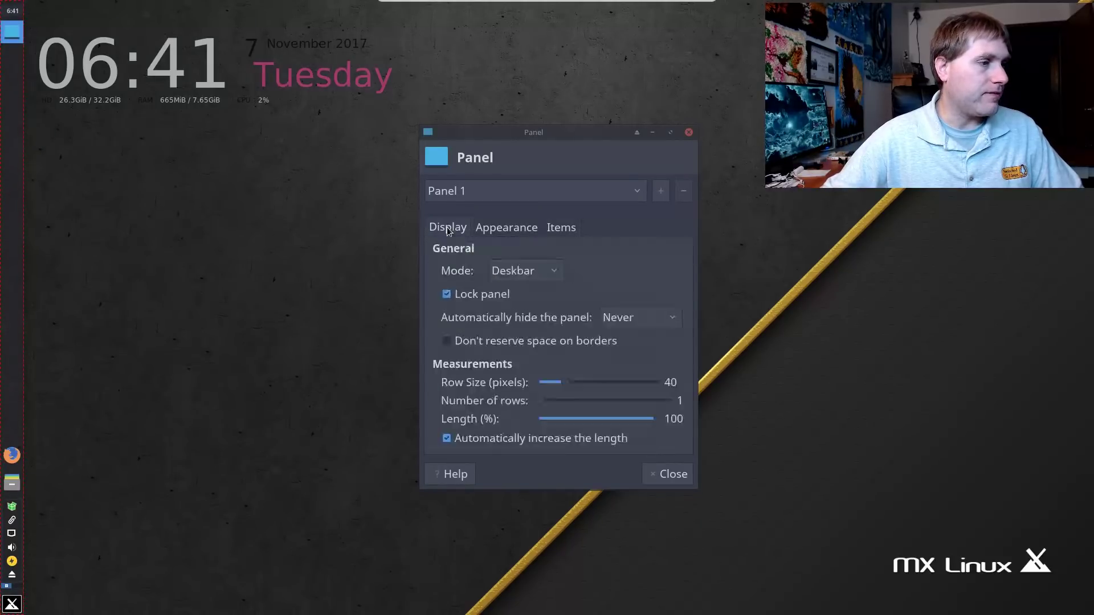
click(573, 232)
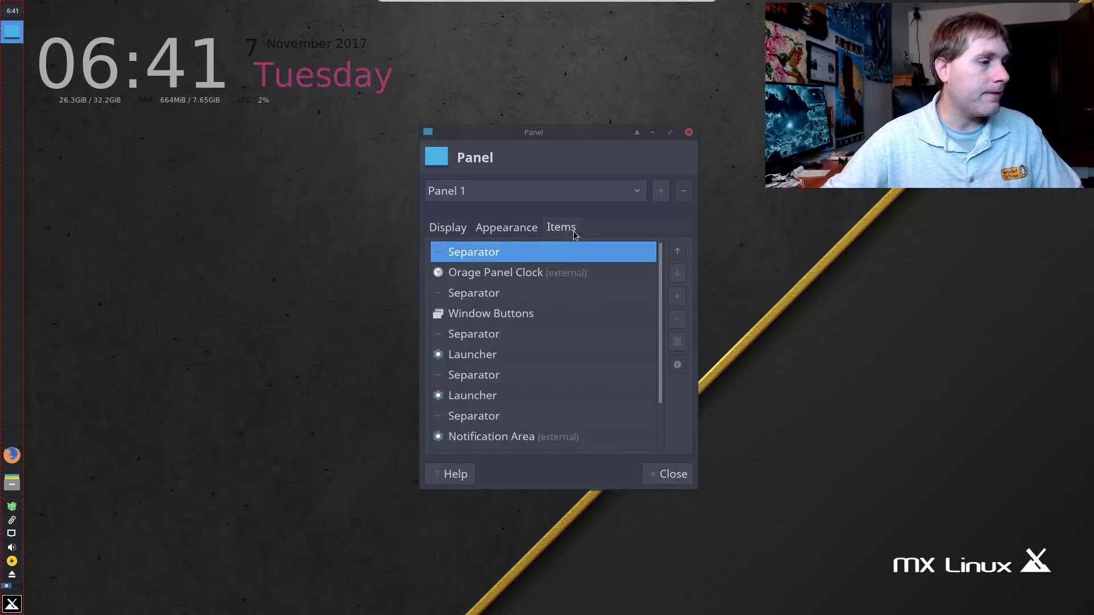
click(11, 33)
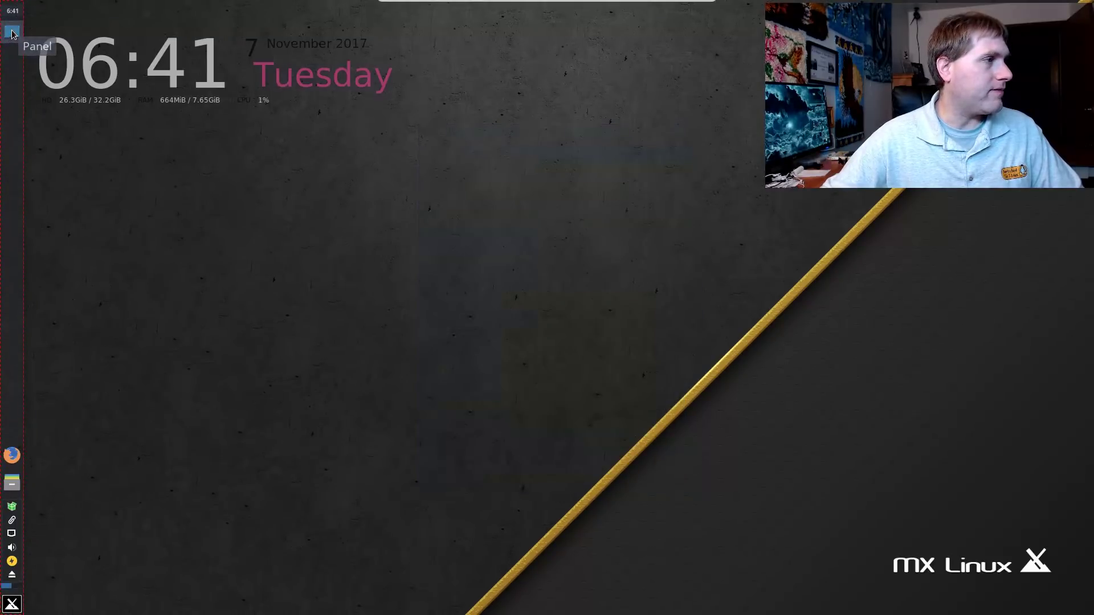
click(11, 32)
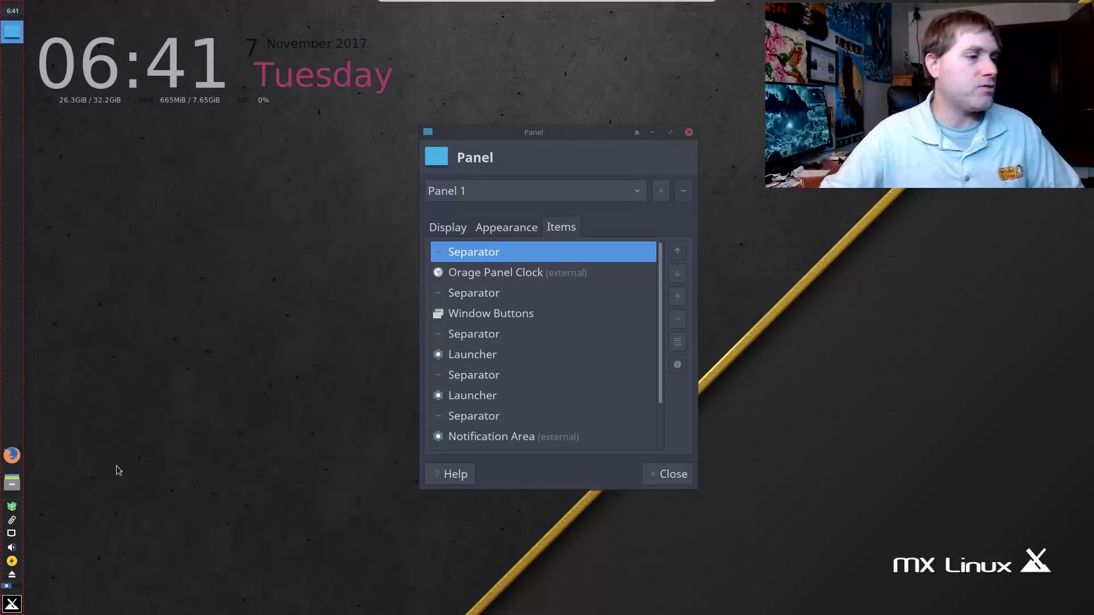
Scroll the items list, switch to workspace 2 and back, and toggle the Whisker Menu.
drag(659, 323, 660, 404)
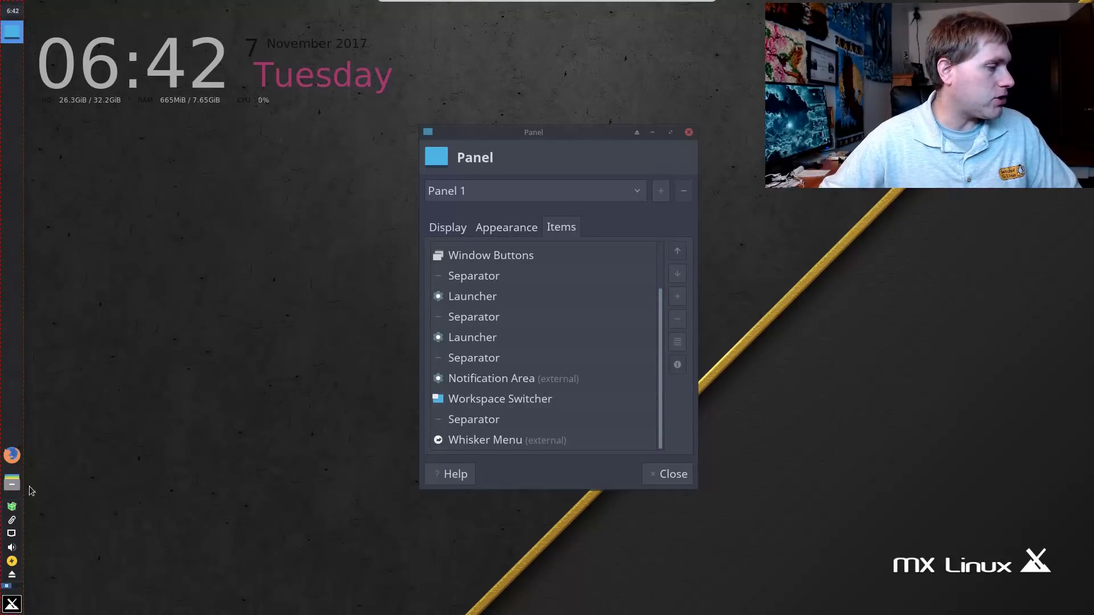
click(17, 588)
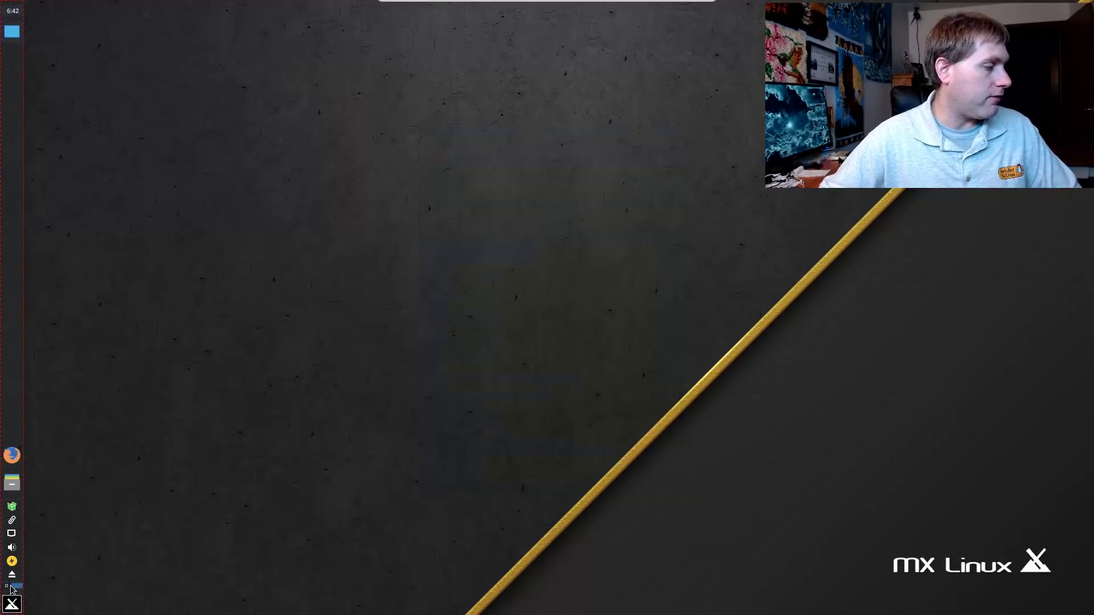
click(7, 587)
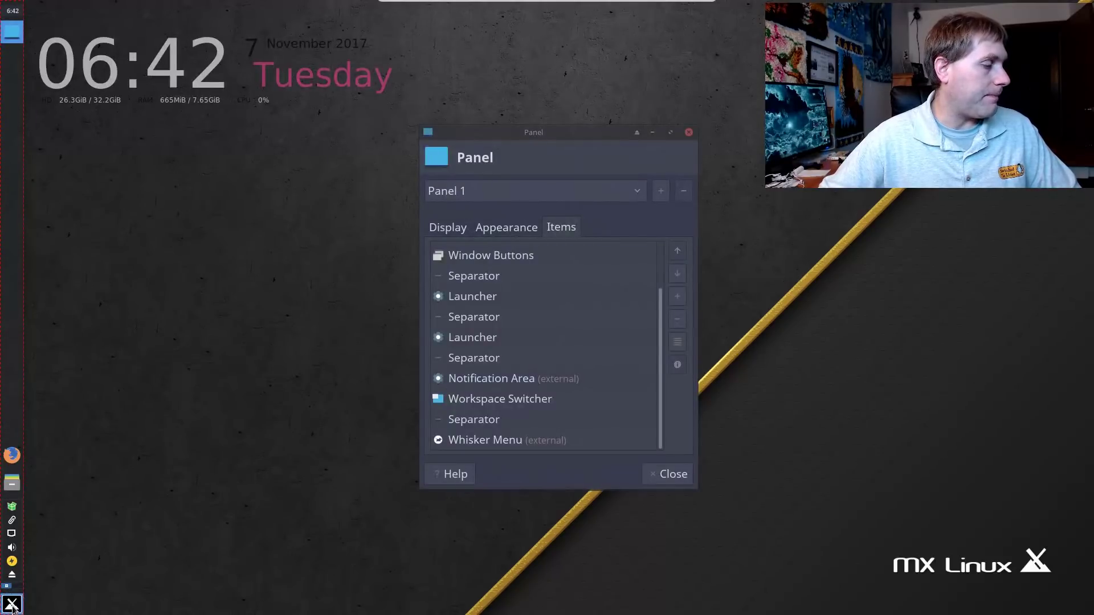
click(12, 606)
click(13, 606)
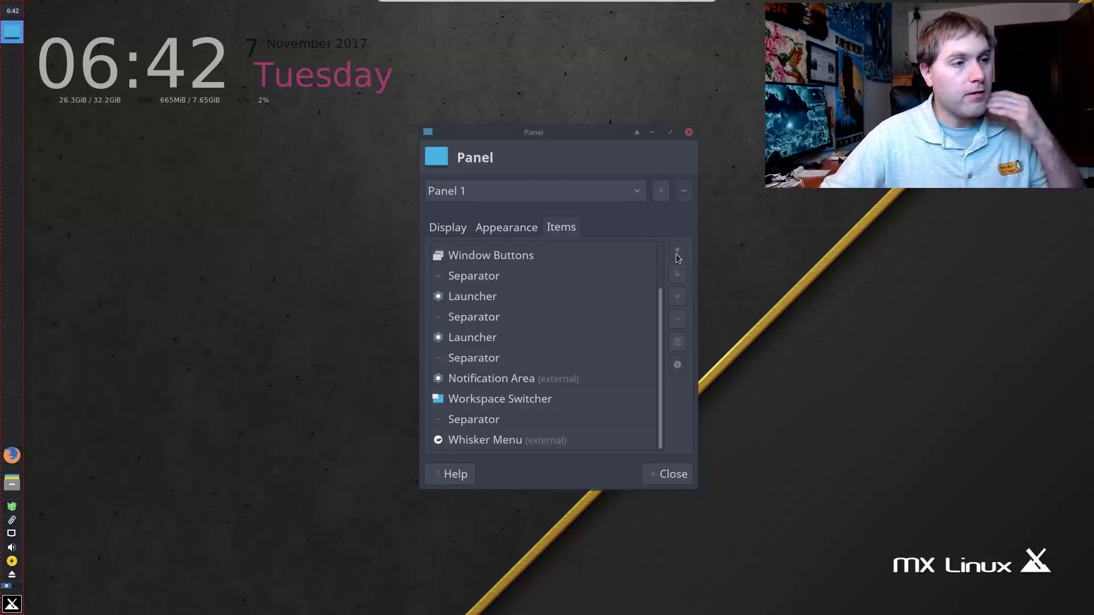
Close Panel Preferences, MX Tweak, MX Tools and the MX Welcome window.
click(668, 474)
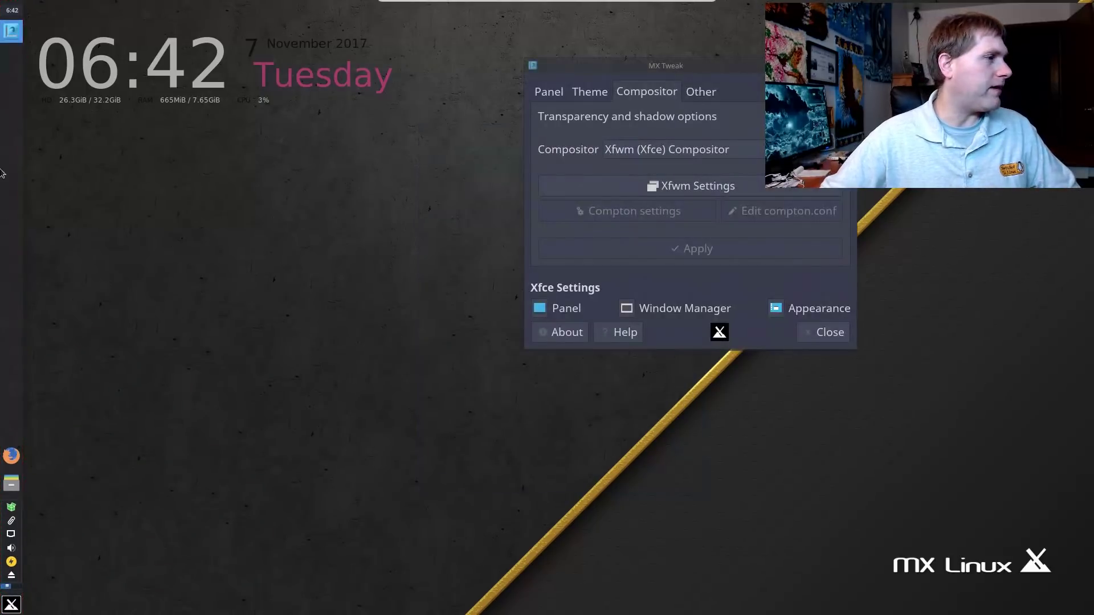
click(823, 336)
click(459, 325)
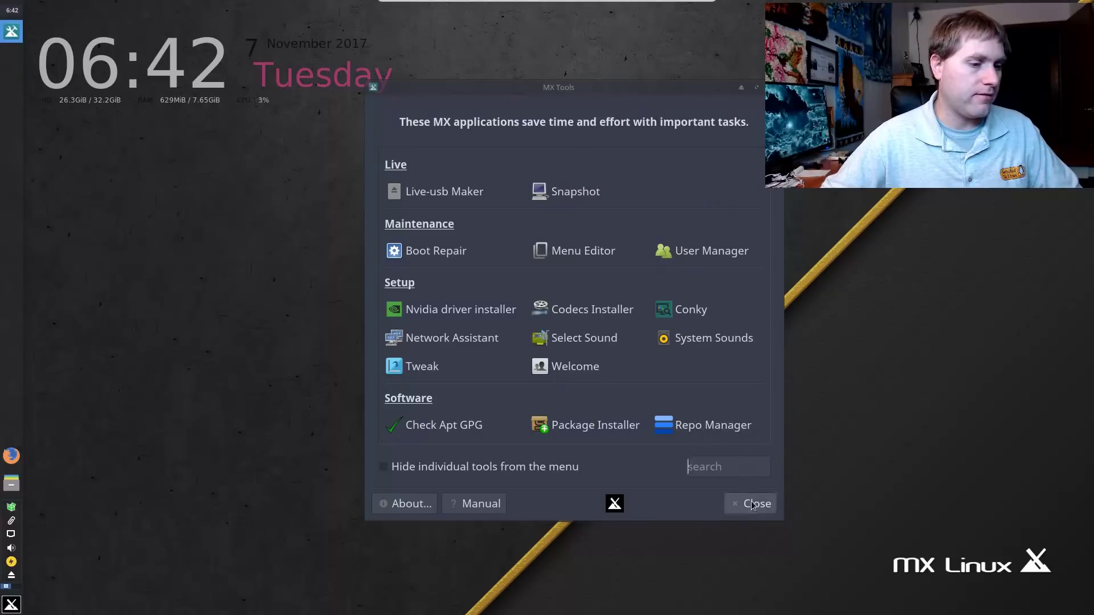
click(753, 505)
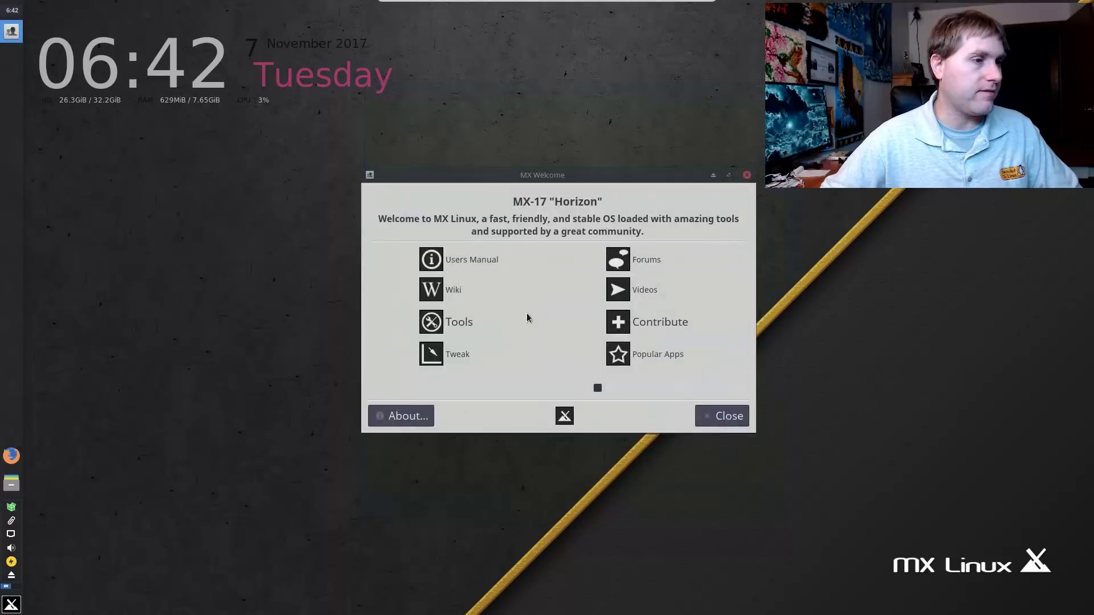
click(719, 416)
Open the desktop's right-click menu twice and dismiss it without choosing anything.
right_click(580, 201)
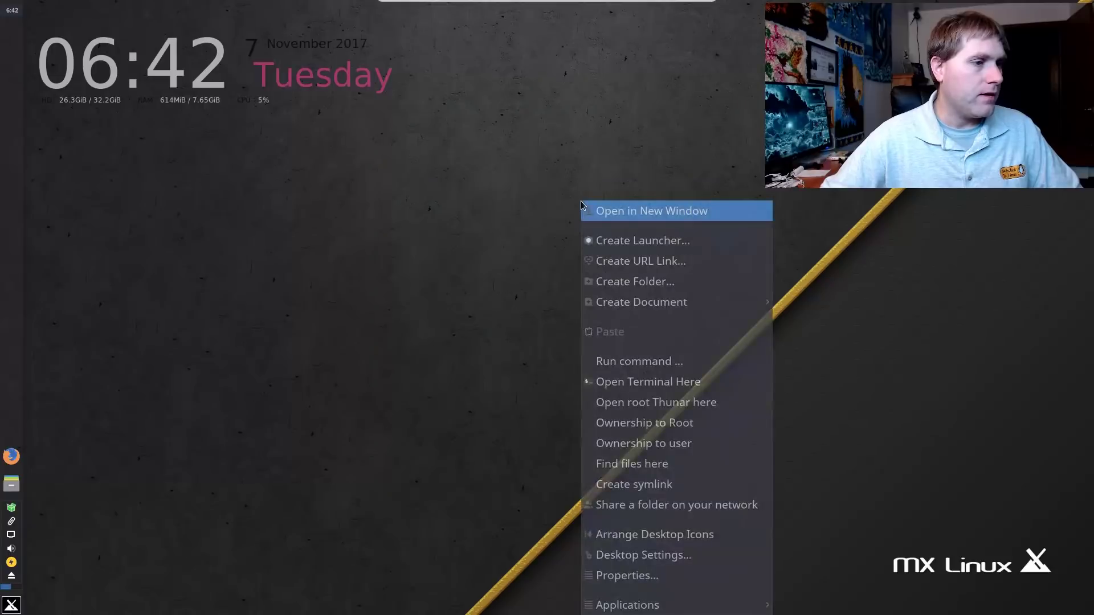
click(566, 130)
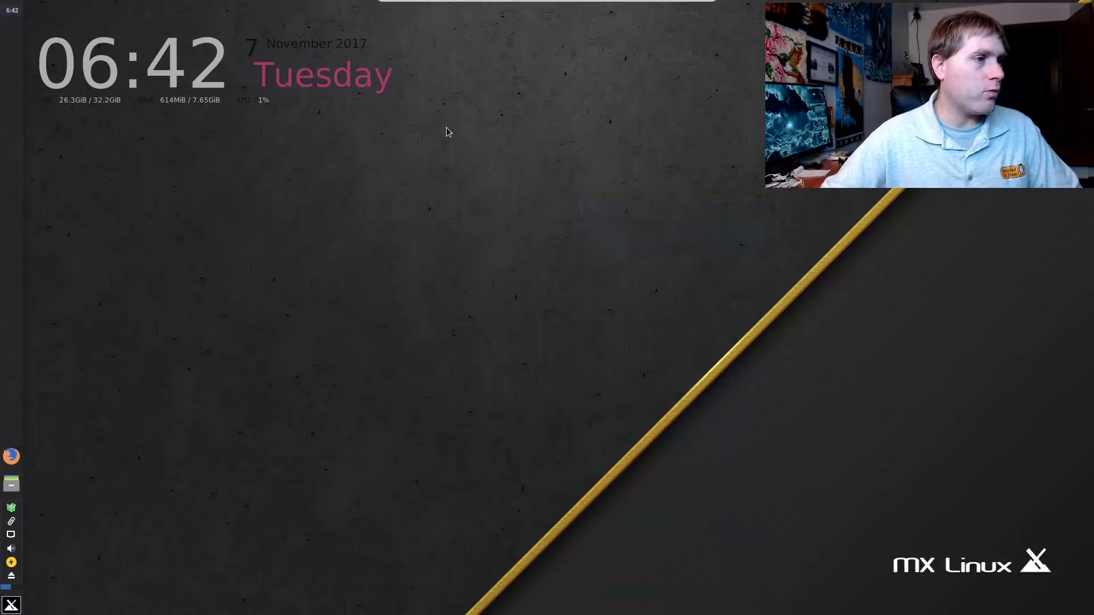
right_click(566, 67)
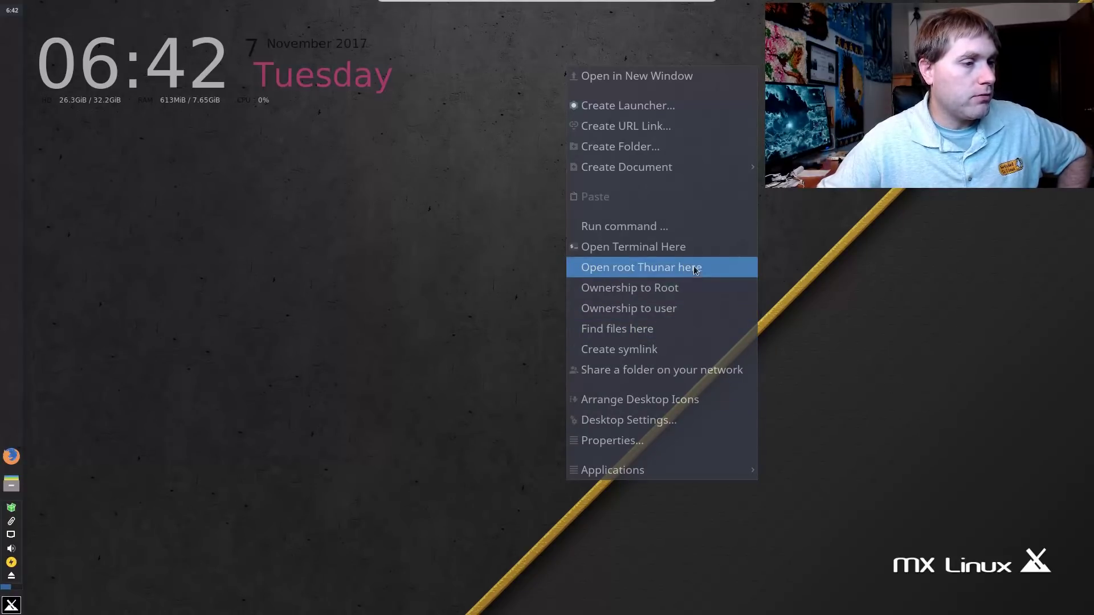
click(370, 211)
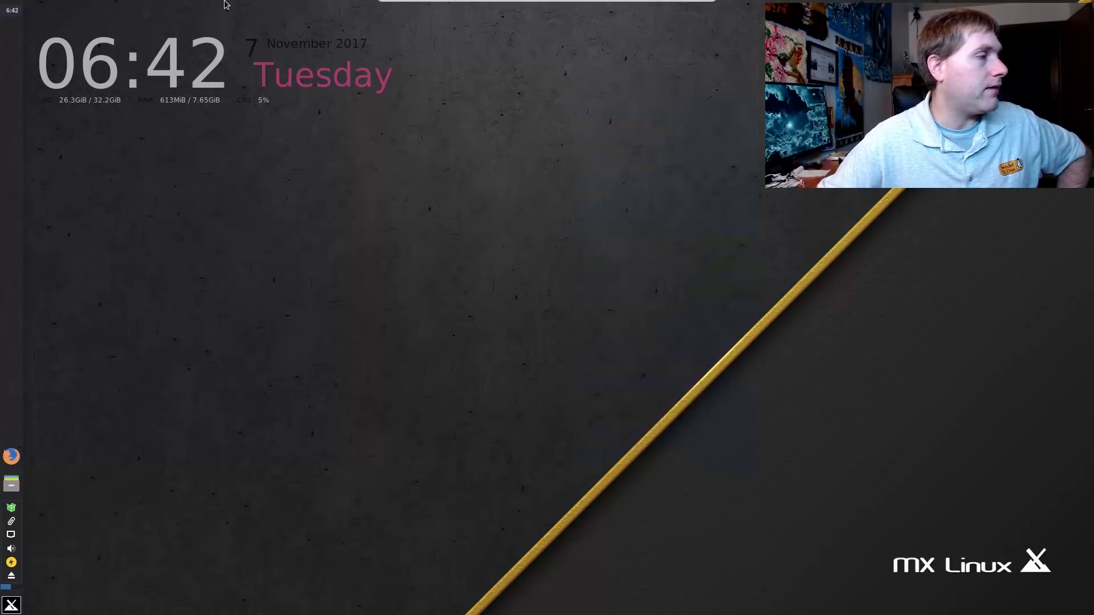
Launch Thunar in the home folder, visit Desktop and return, and inspect folder context menus.
click(11, 483)
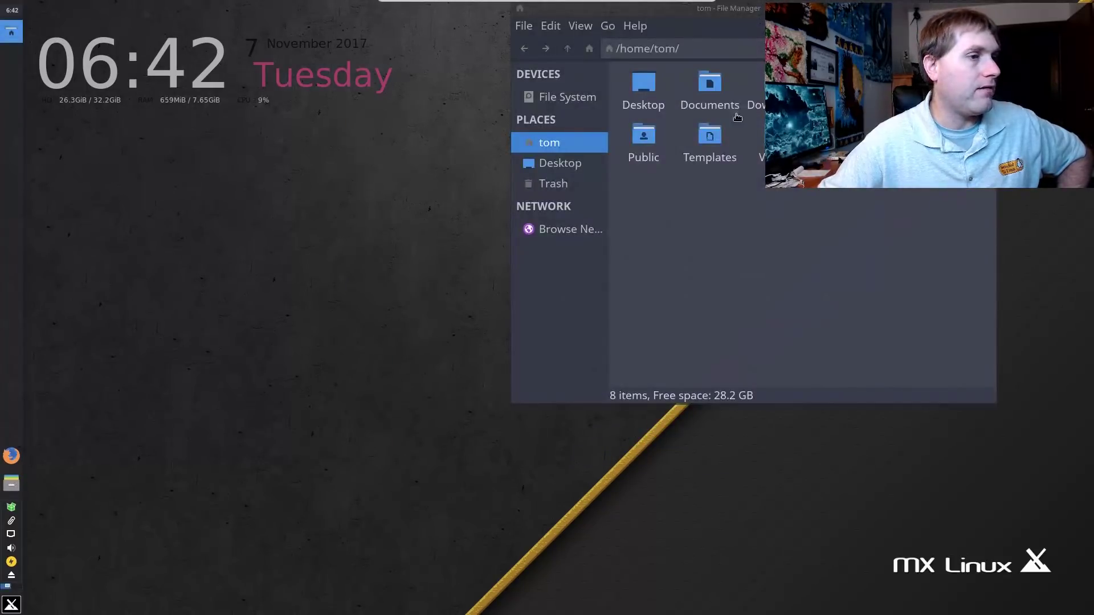
click(649, 94)
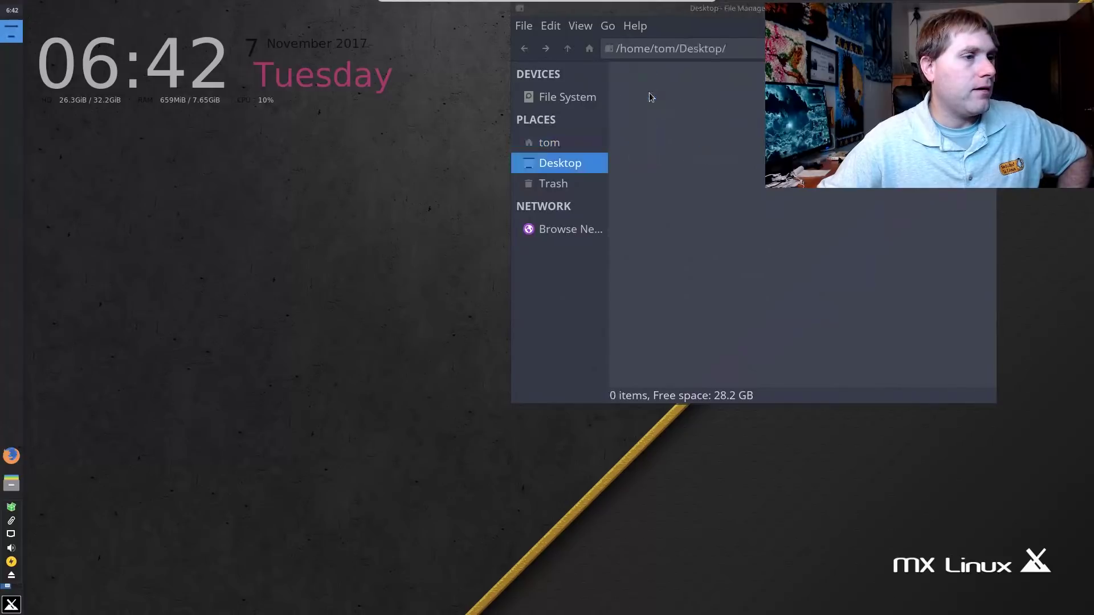
click(523, 50)
right_click(710, 90)
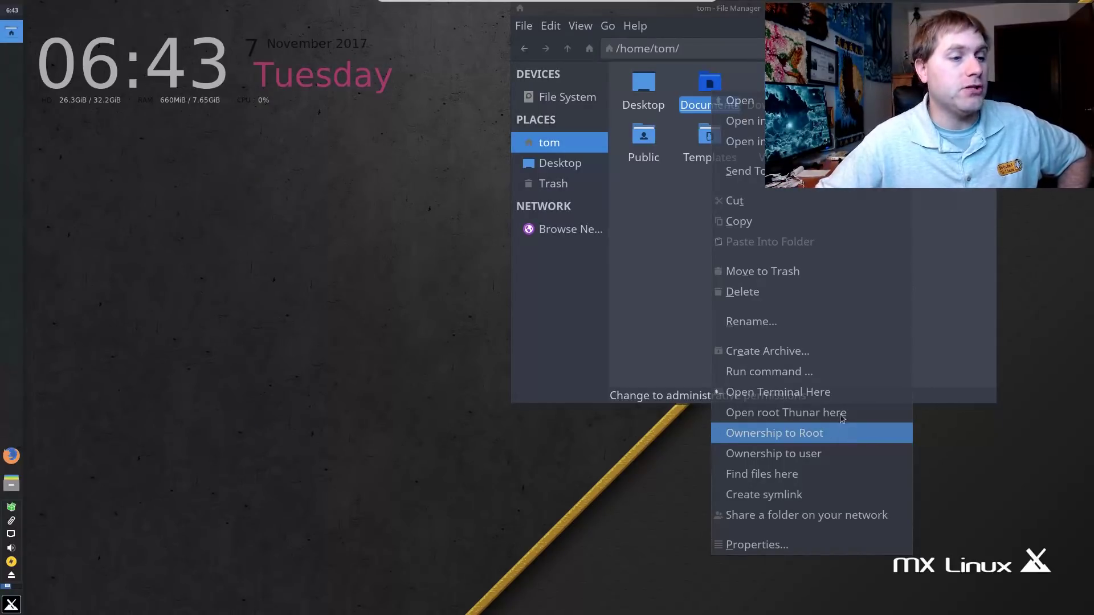
click(686, 249)
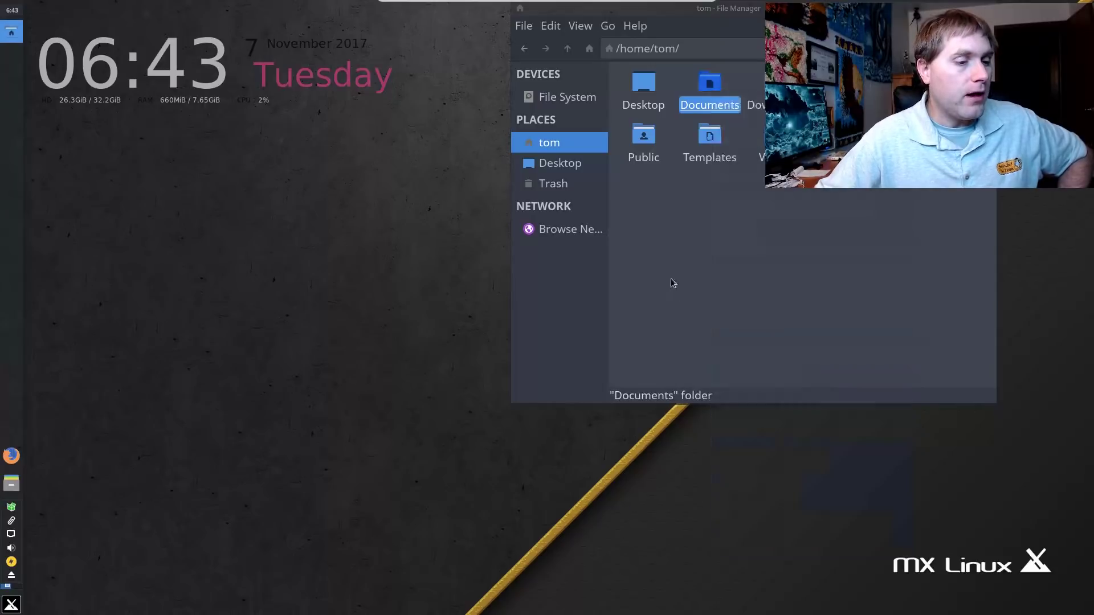
right_click(726, 184)
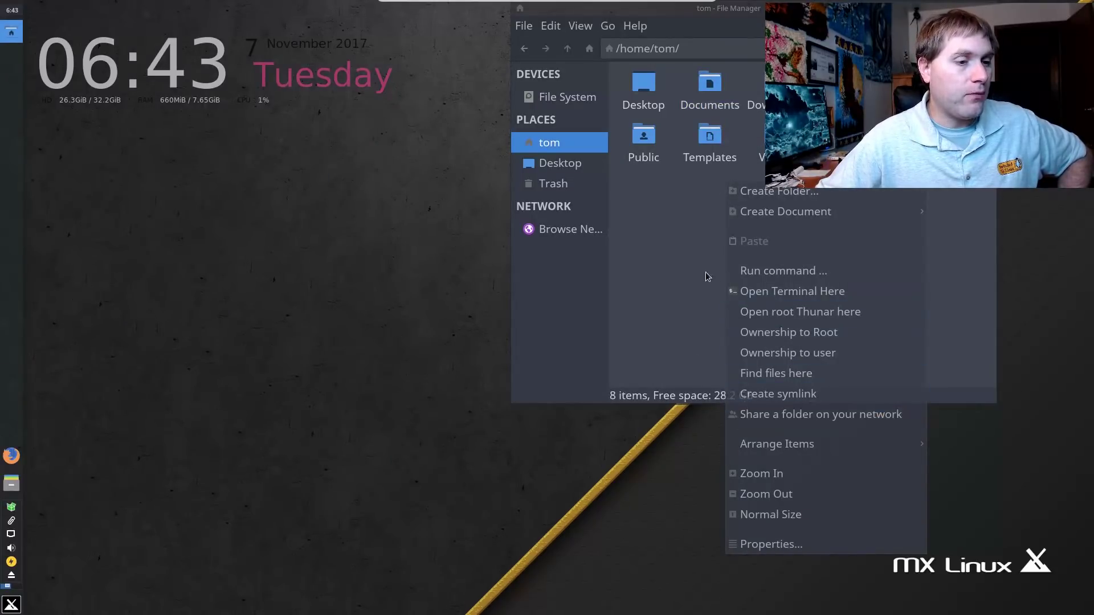
click(801, 312)
Open Documents with 'Open root Thunar here', then close the root and home windows.
click(717, 85)
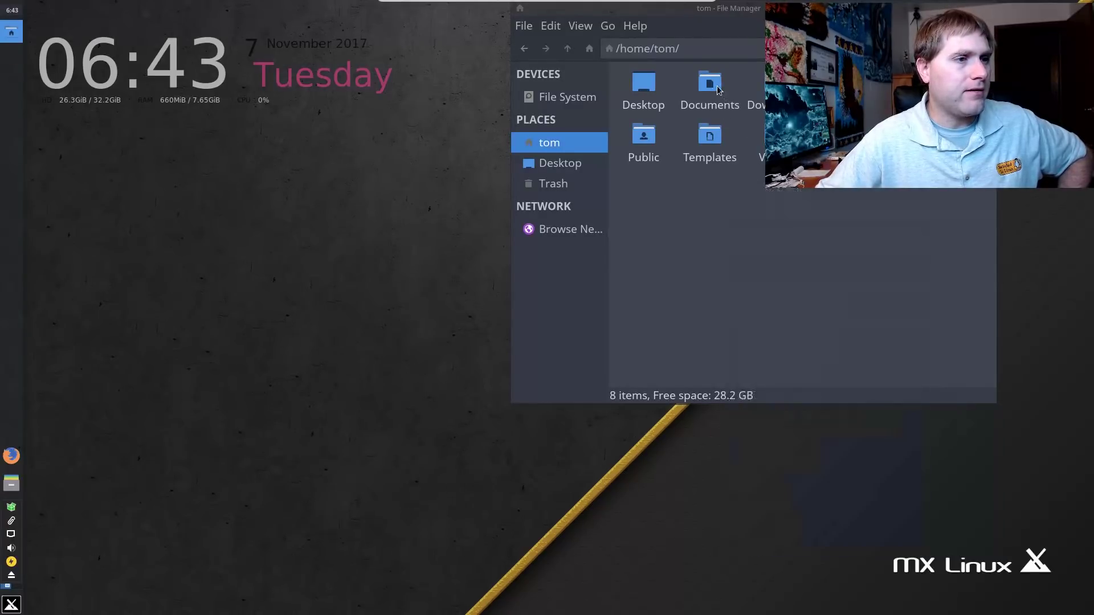
right_click(717, 86)
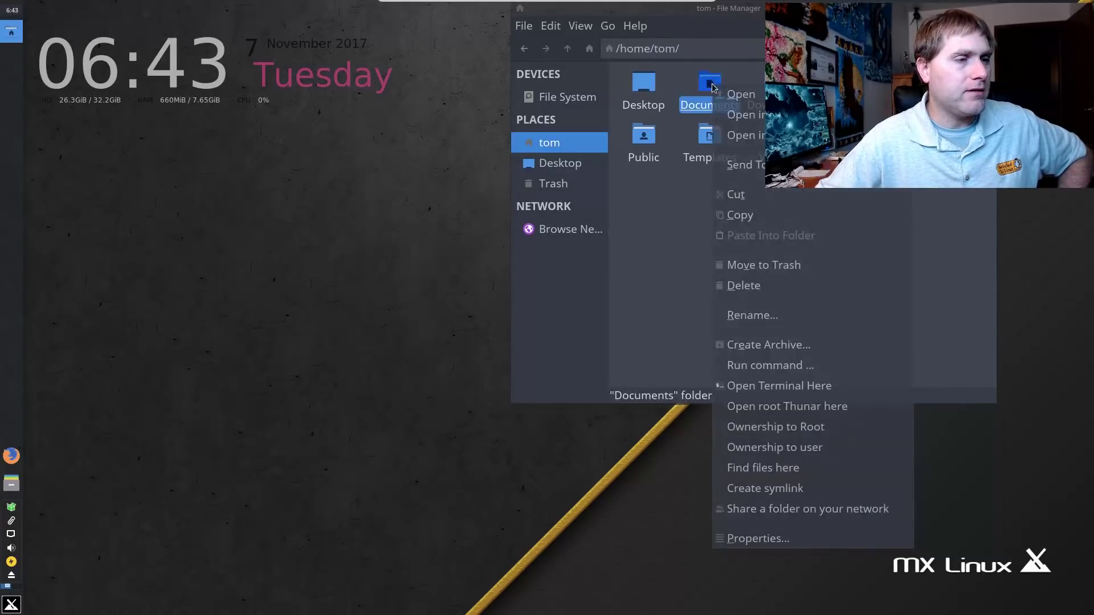
click(792, 408)
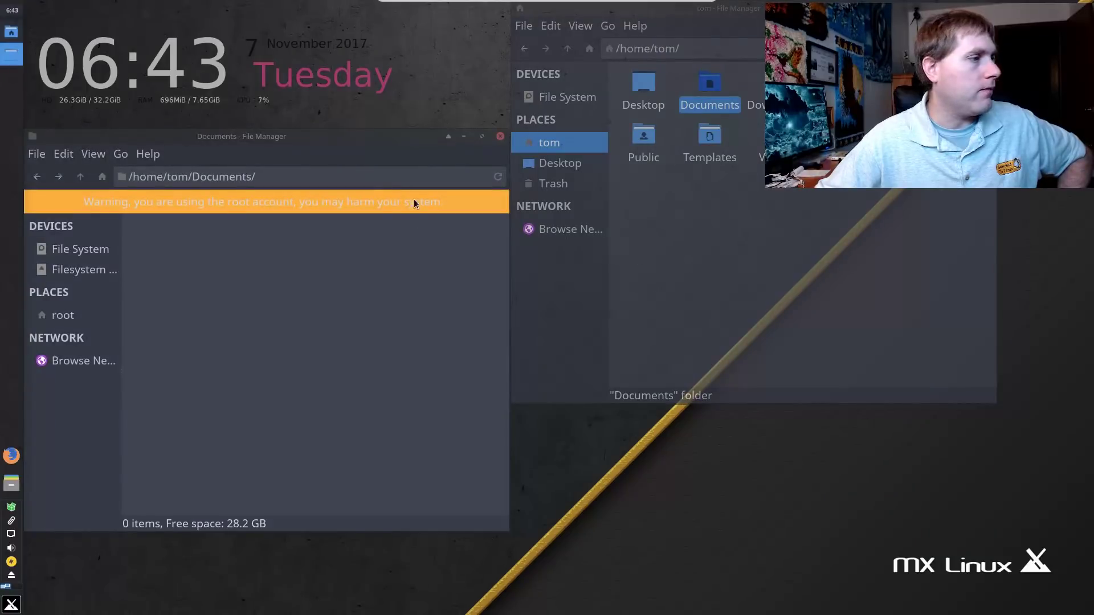
drag(375, 146, 744, 171)
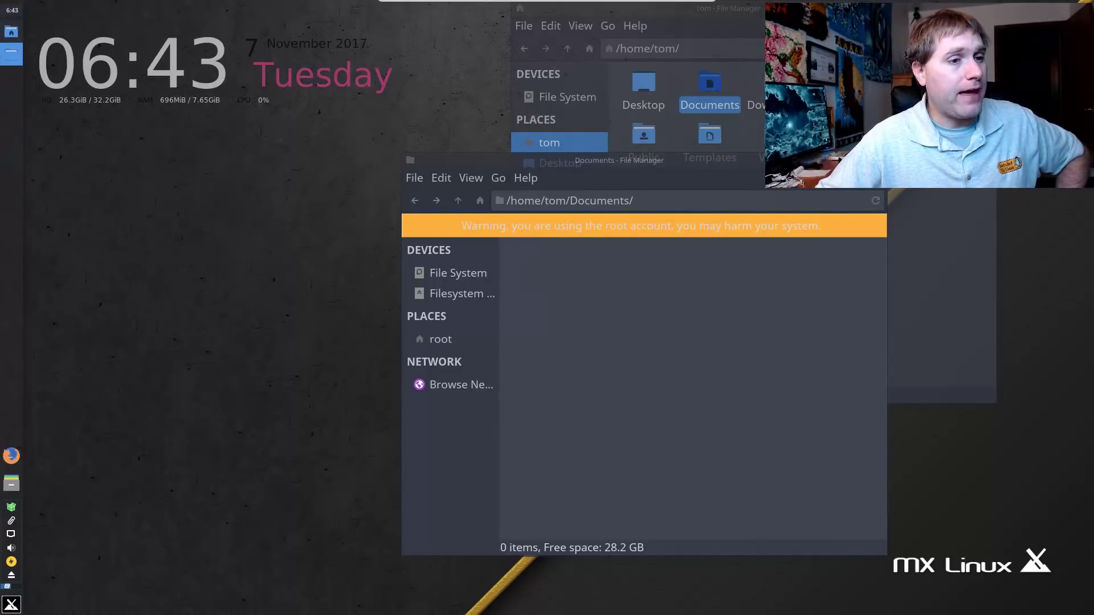
key(ctrl+w)
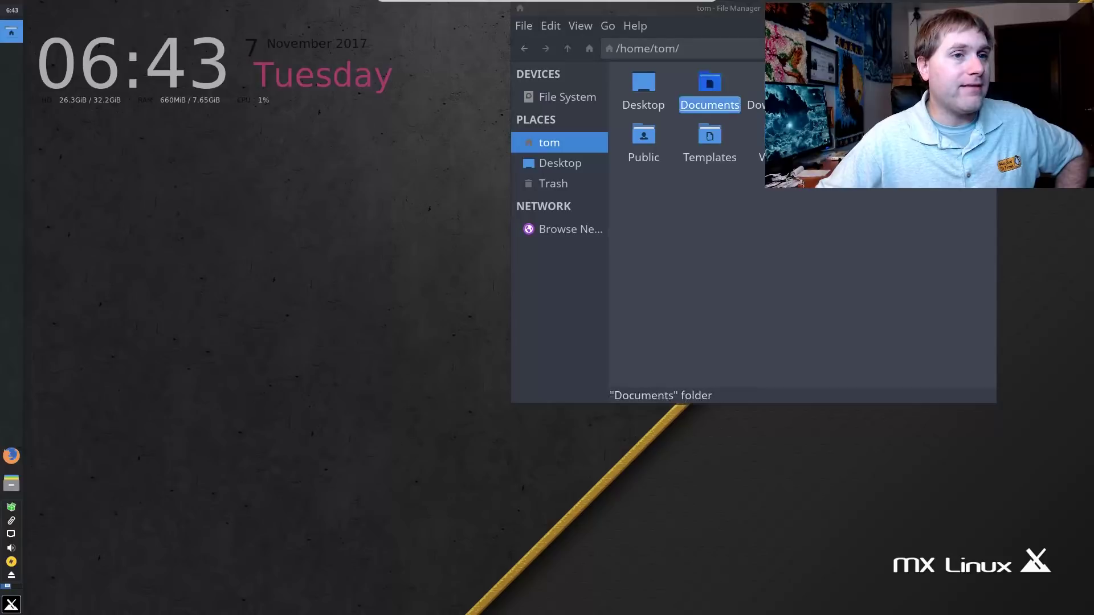
key(ctrl+w)
Open Desktop Settings and preview the teal, pink city skyline and dark red wallpapers.
right_click(557, 141)
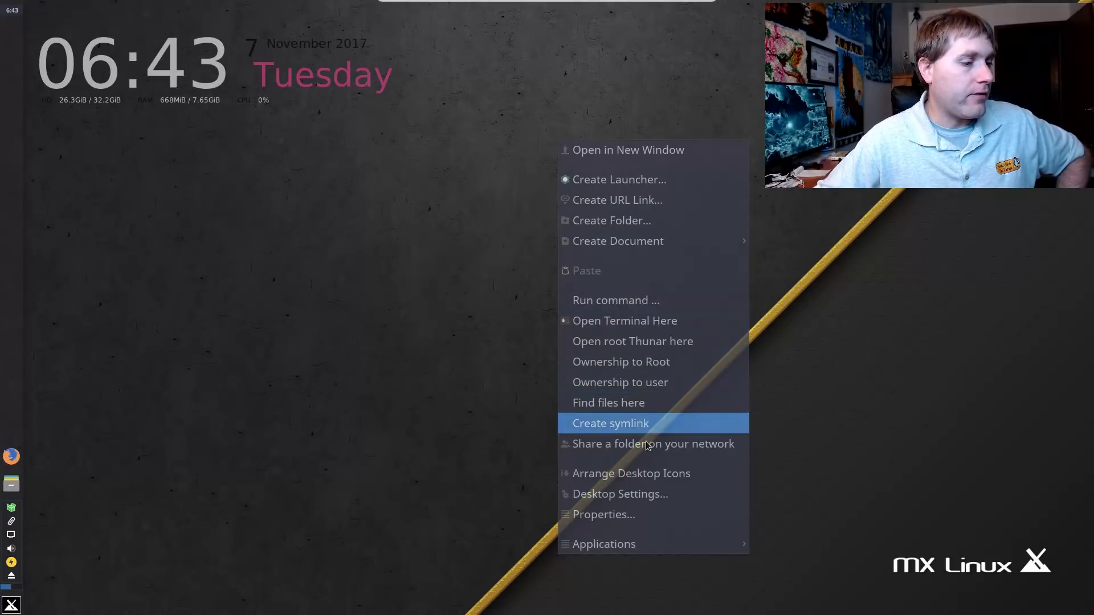
click(654, 494)
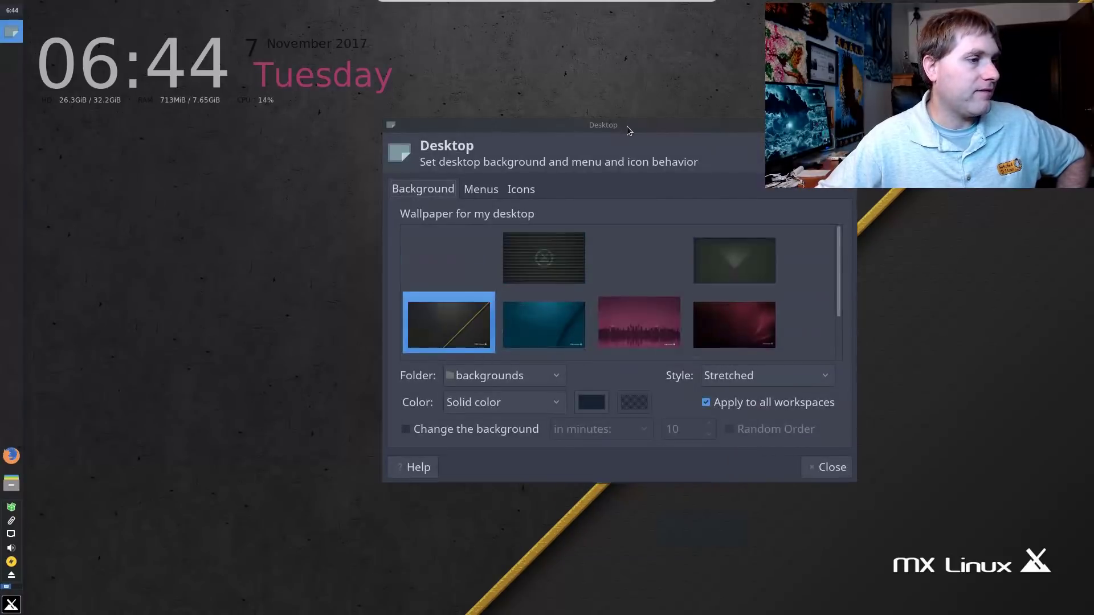
drag(627, 129, 823, 34)
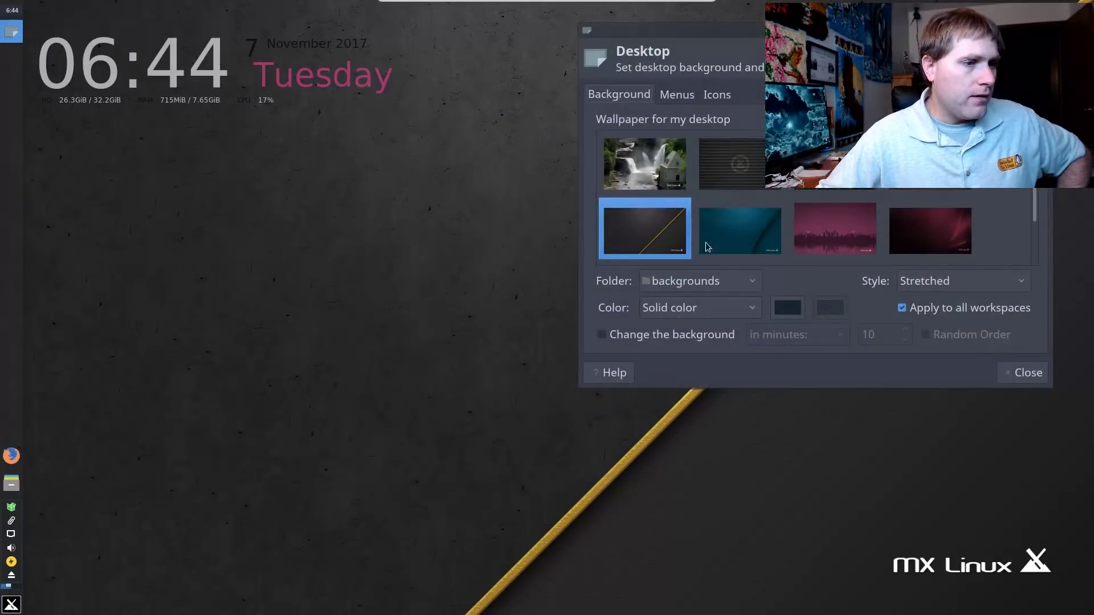
click(741, 227)
click(826, 227)
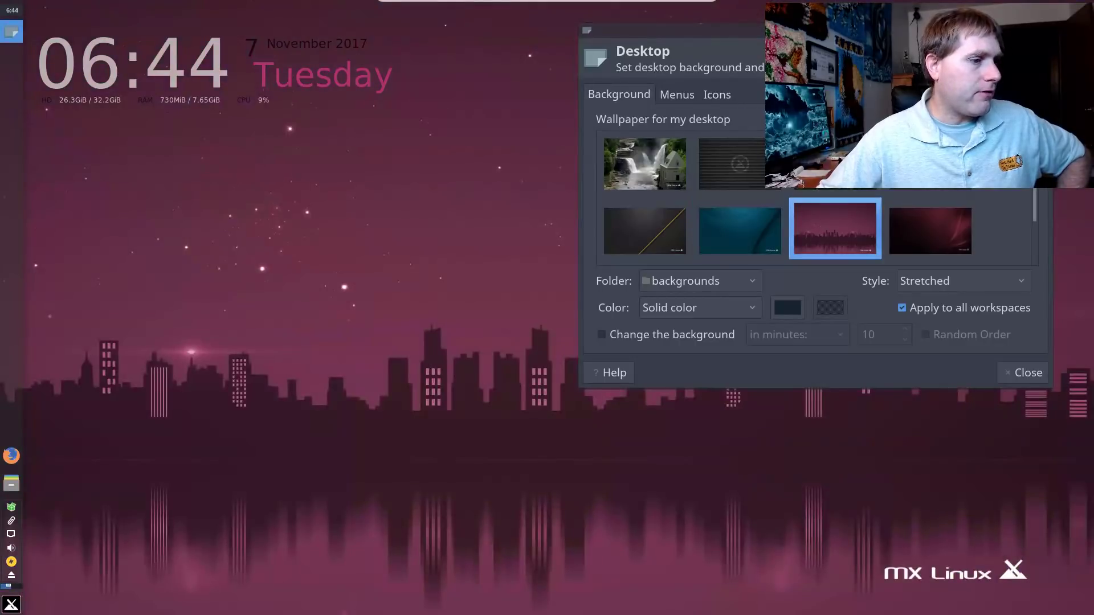
click(899, 236)
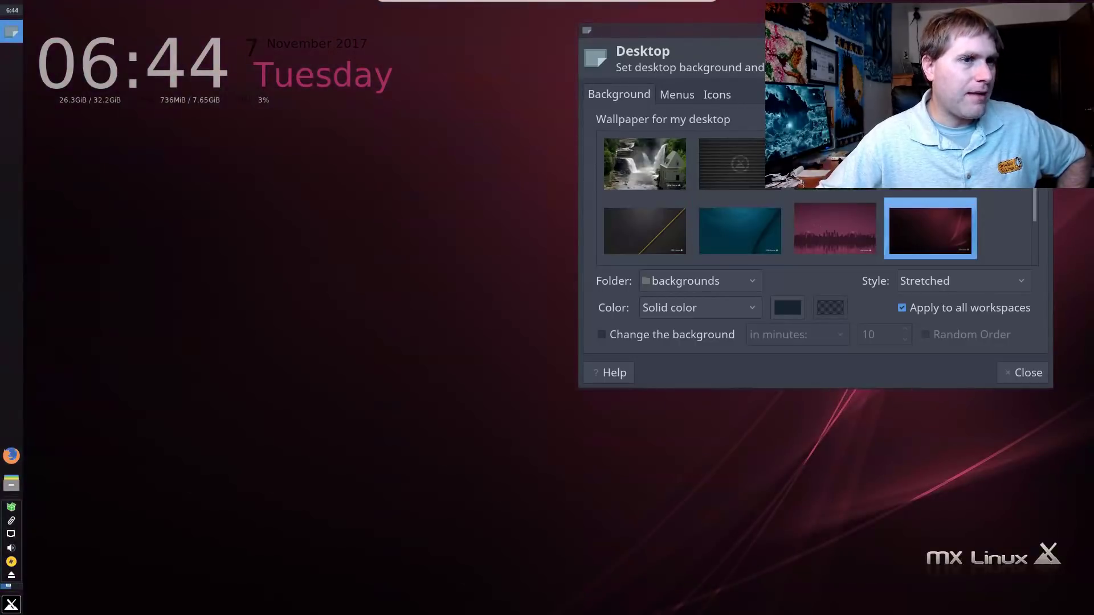
drag(896, 30, 777, 101)
Try the blue X, sunset lake and striped wallpapers, then settle on the plain dark grey one.
scroll(830, 233, down, 1)
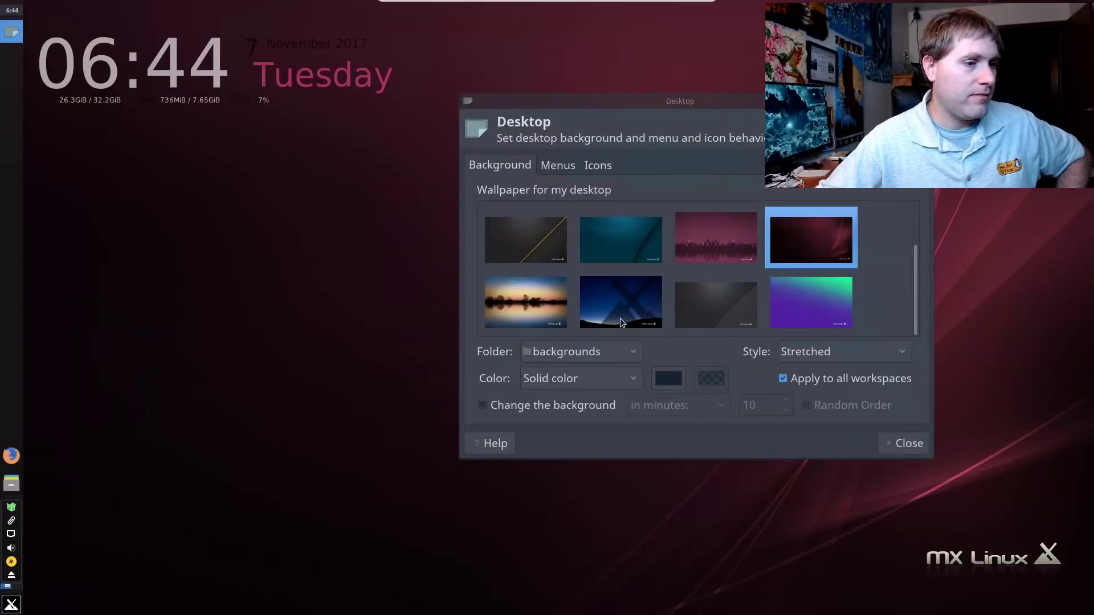
click(716, 286)
click(648, 305)
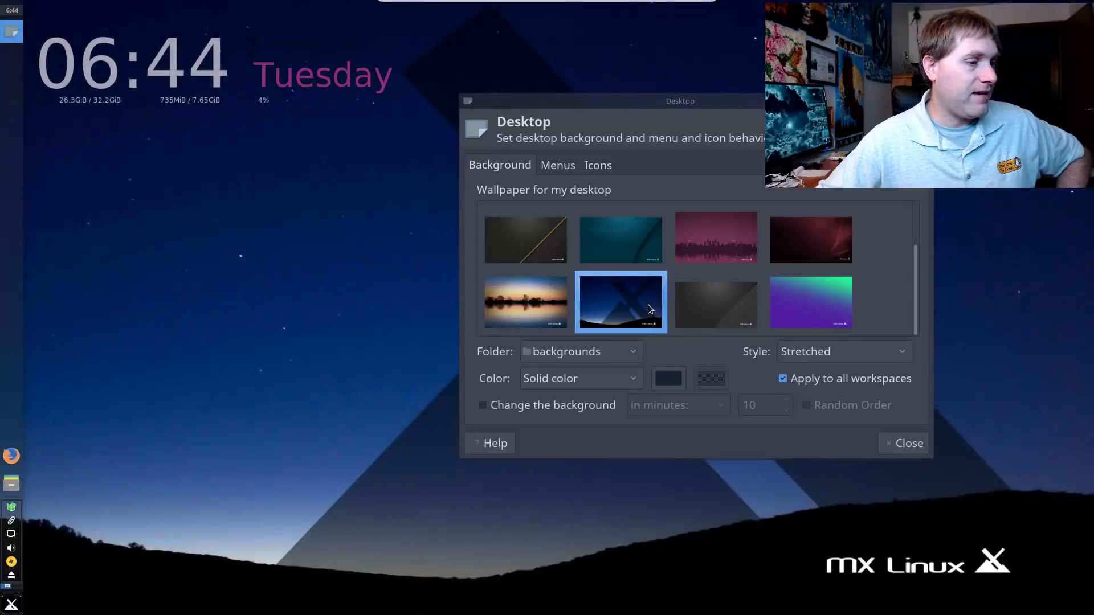
click(530, 301)
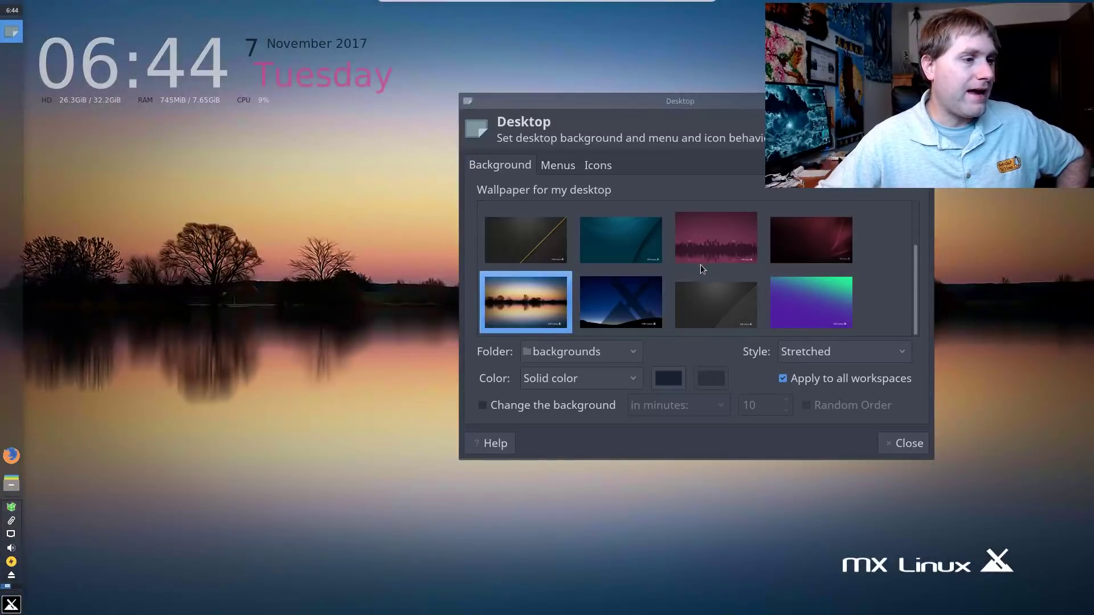
scroll(702, 262, up, 1)
click(642, 227)
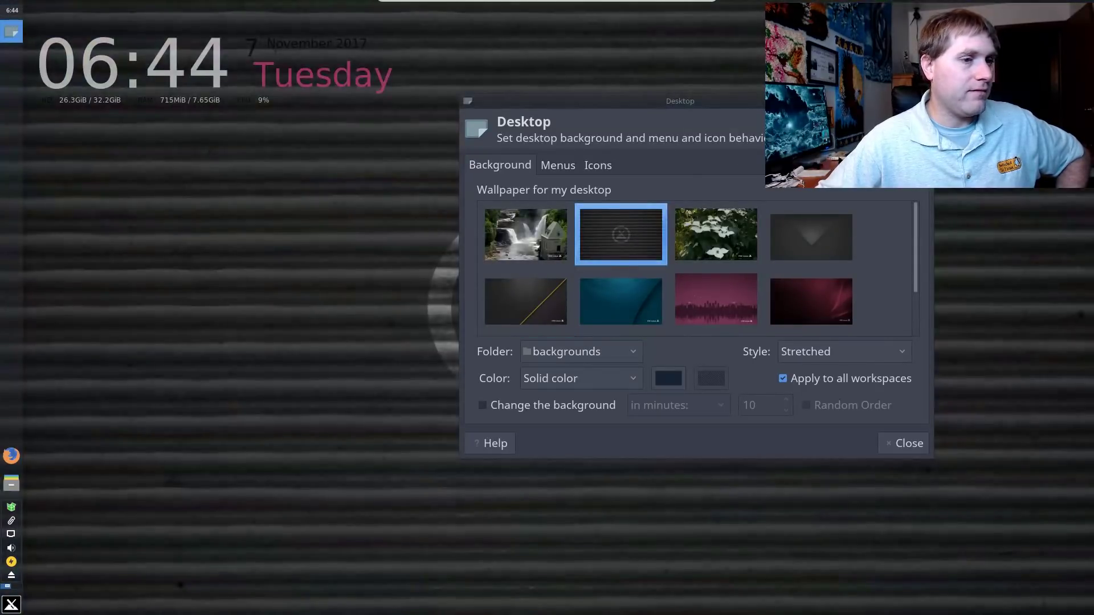
drag(846, 228, 813, 236)
click(812, 236)
click(772, 301)
scroll(775, 298, down, 1)
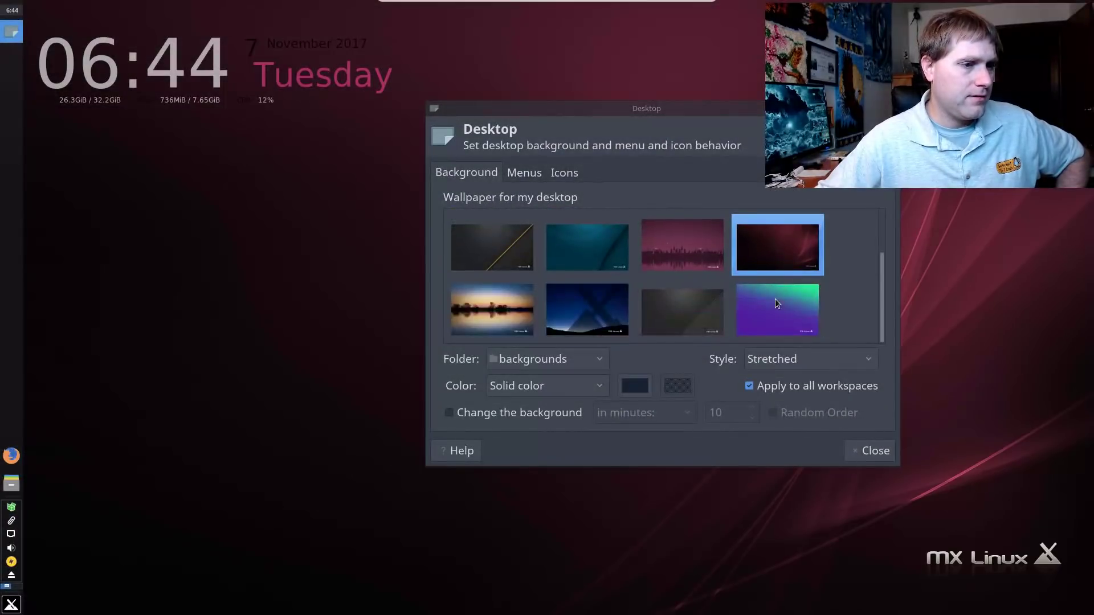
click(716, 309)
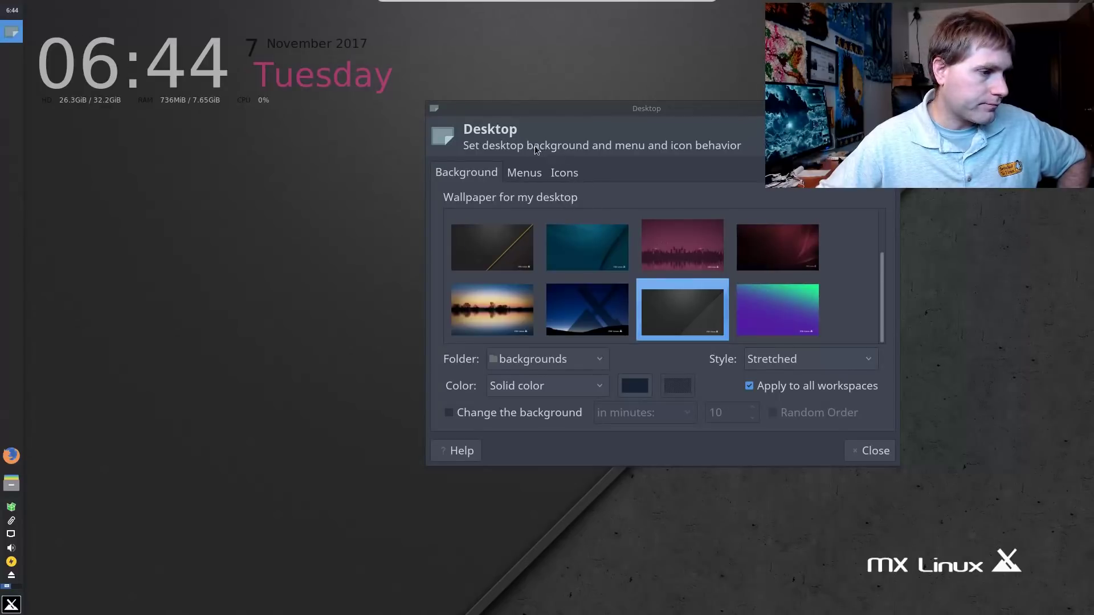
Switch to the Icons tab and enlarge the settings window to list all default icons.
click(527, 173)
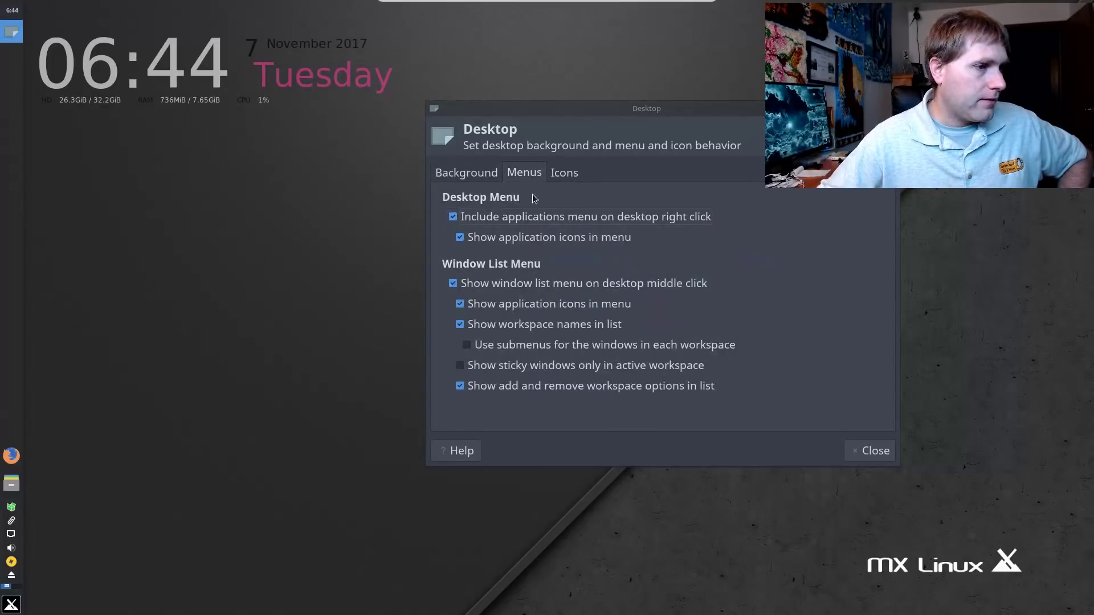
click(564, 173)
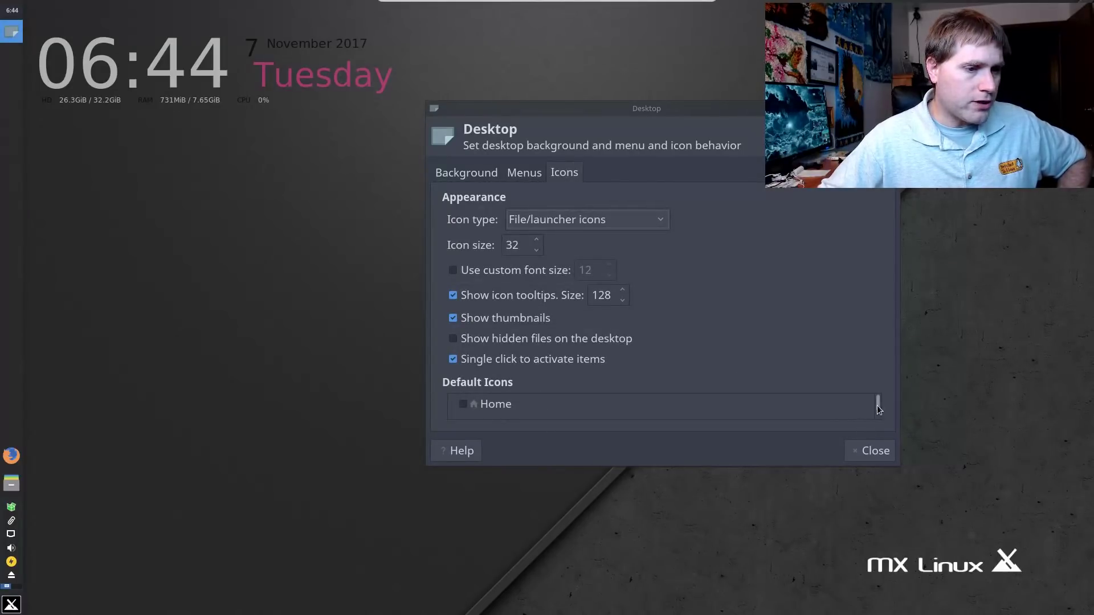
mouse_move(879, 409)
mouse_down()
mouse_move(879, 420)
mouse_move(878, 399)
mouse_up()
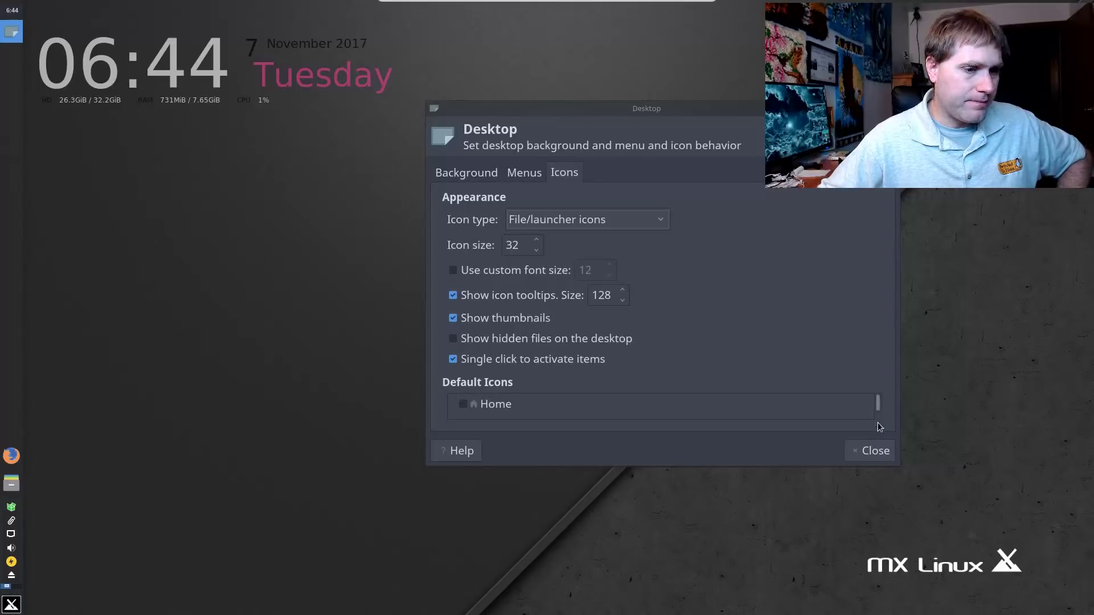
drag(663, 112, 276, 45)
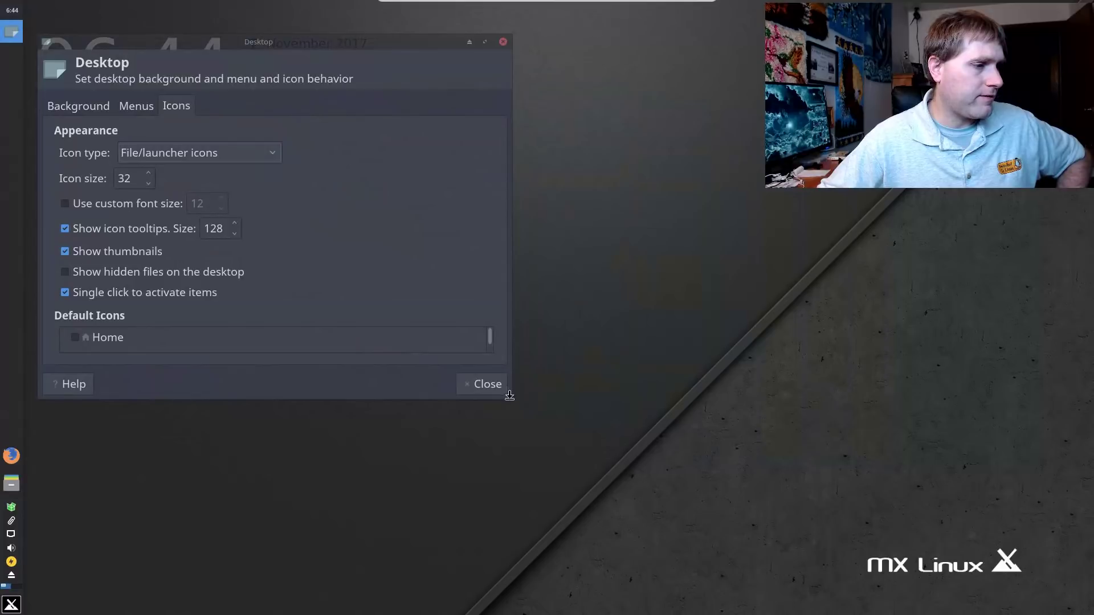
drag(508, 396, 498, 564)
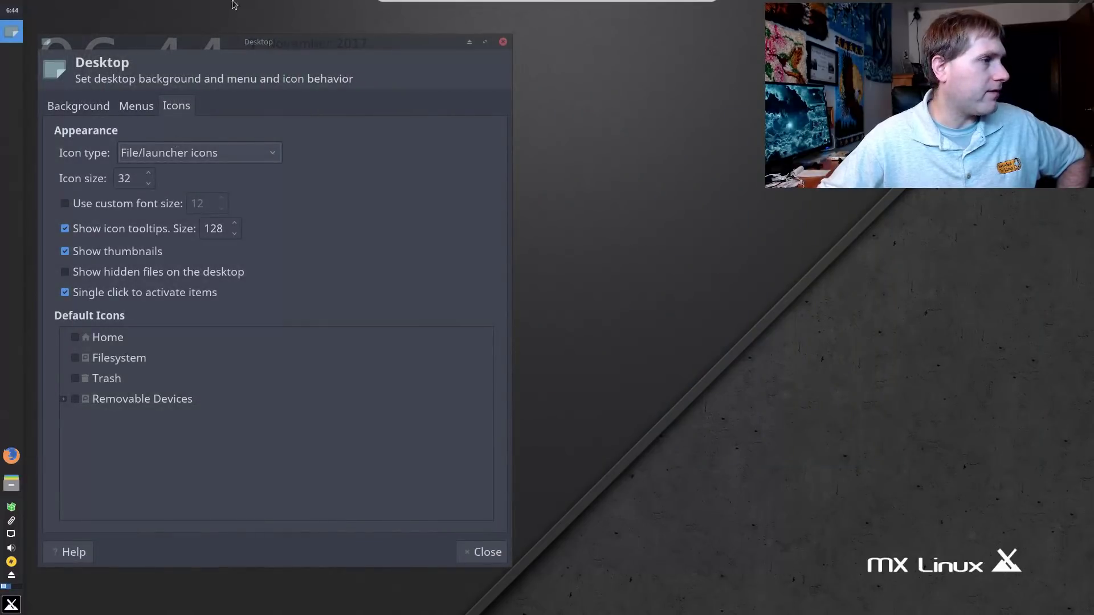
drag(279, 45, 545, 49)
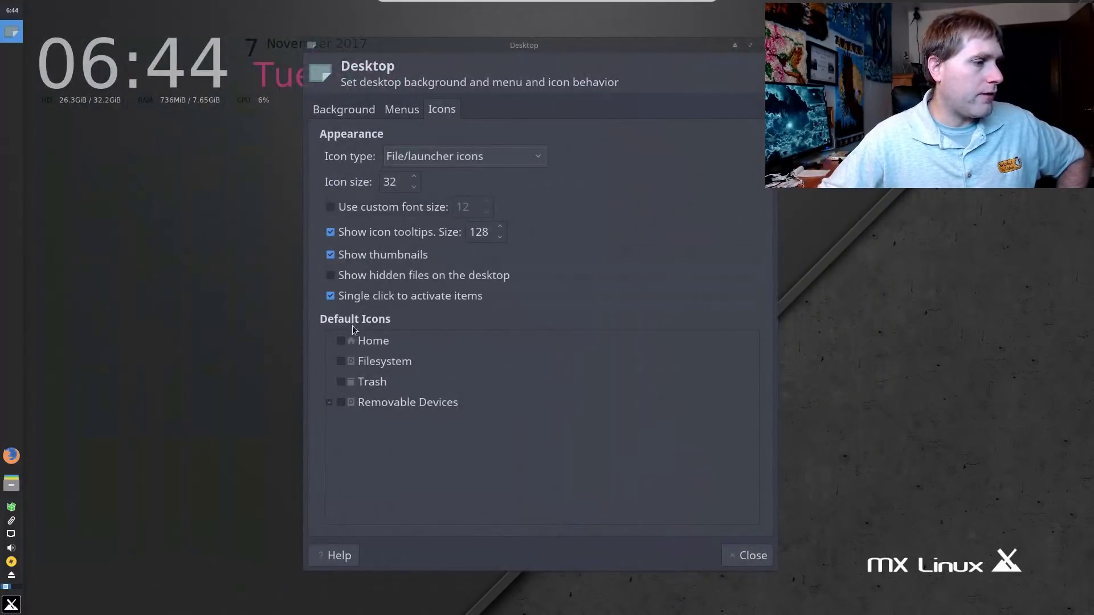
Show the Home, Trash and Removable Devices icons on the desktop, expanding the device types.
click(341, 342)
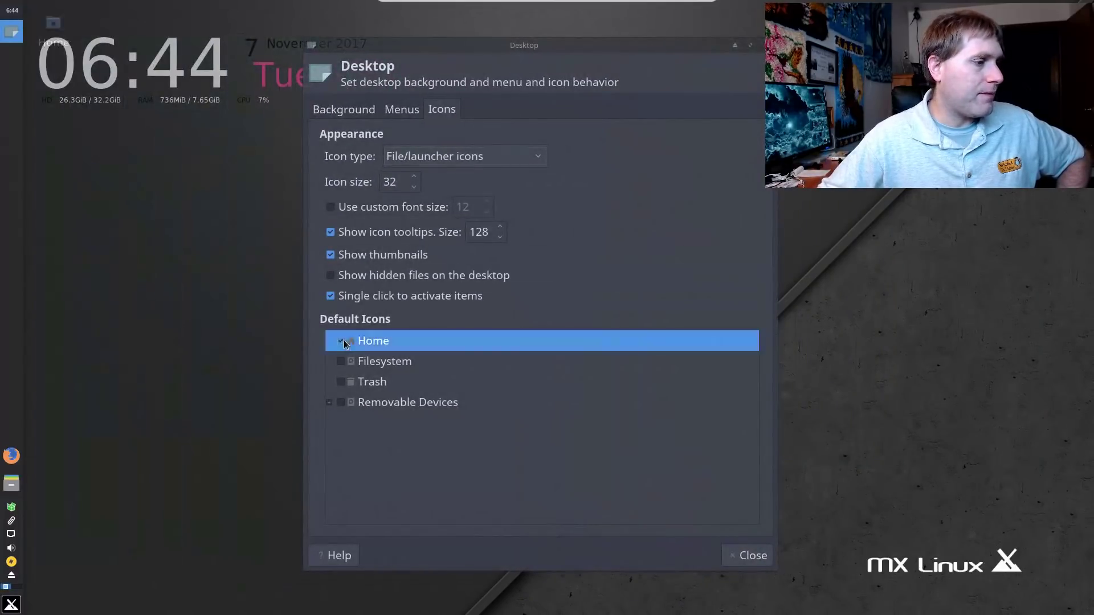
click(341, 382)
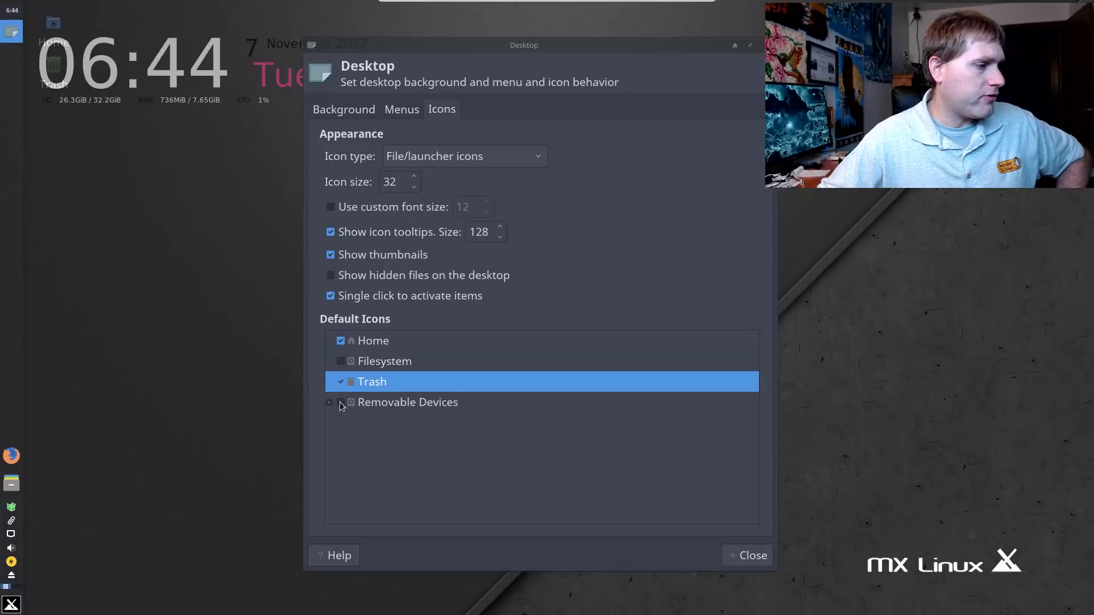
click(340, 402)
click(330, 402)
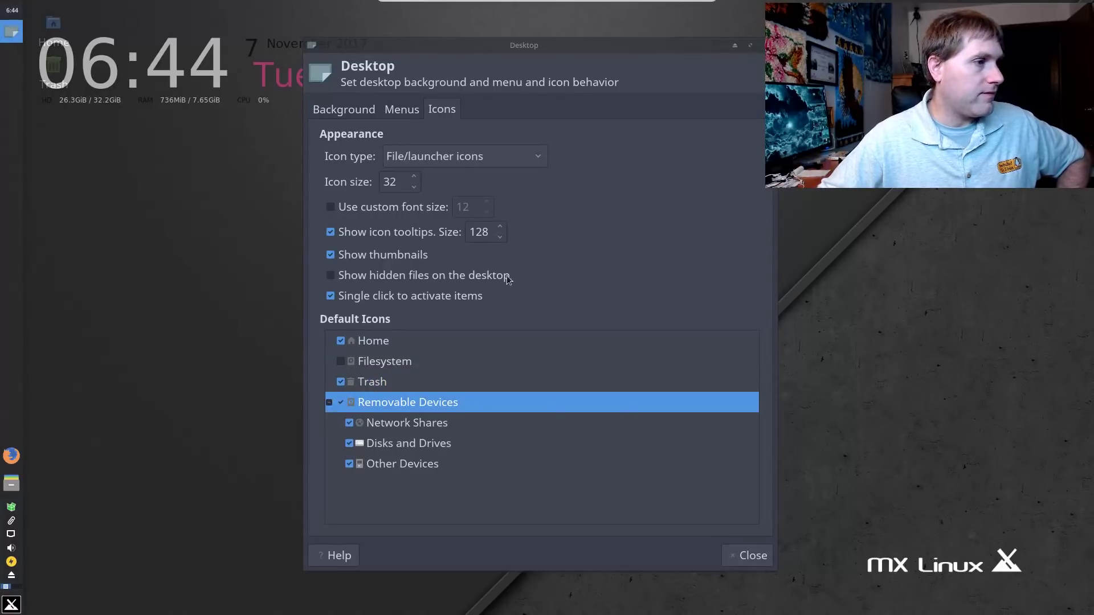
click(408, 111)
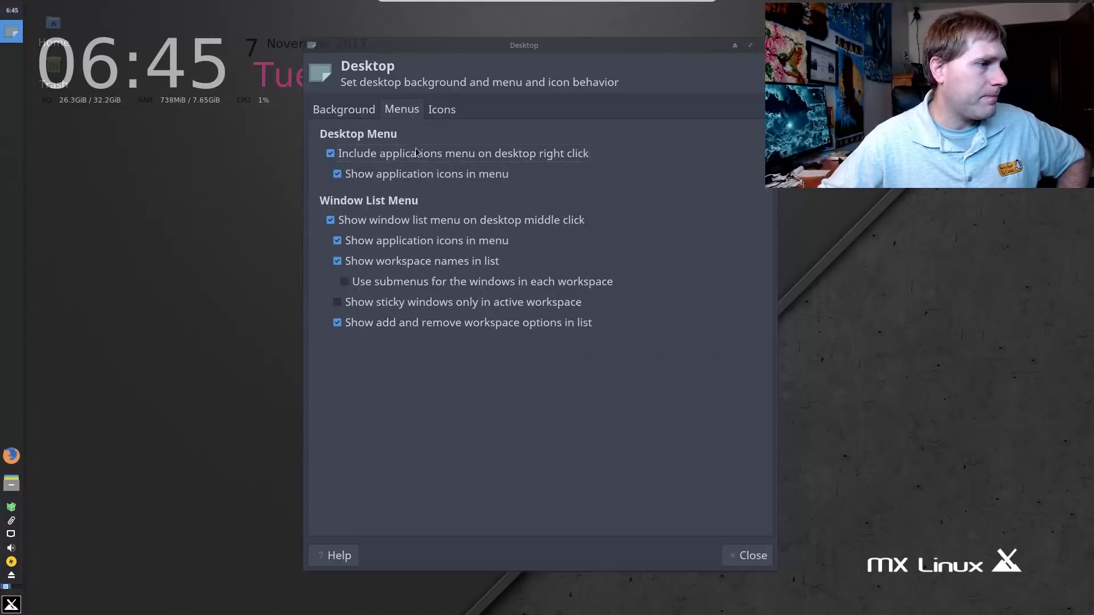
click(343, 112)
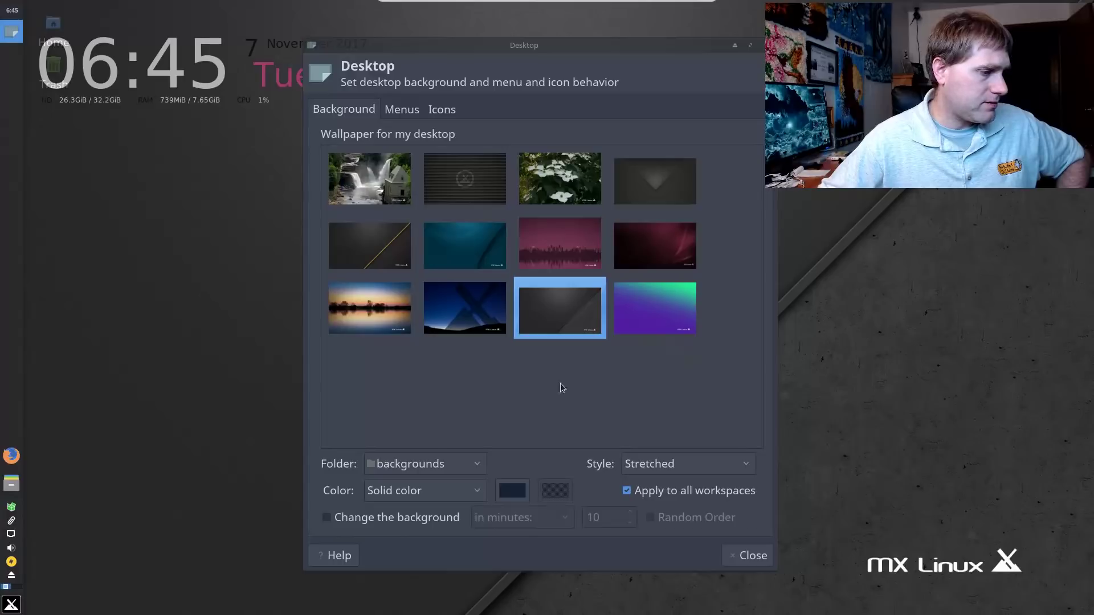
Glance at the Menus and Background tabs, then close Desktop Settings.
click(400, 112)
click(360, 113)
click(748, 556)
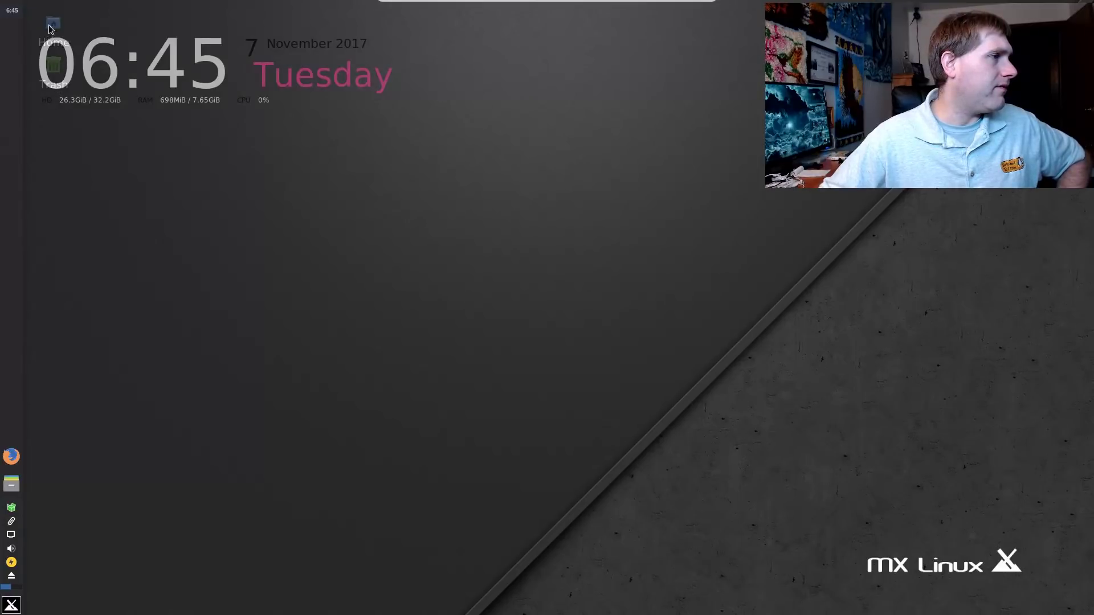
Box-select the Home and Trash icons and open the Desktop folder's Properties.
drag(85, 226, 325, 433)
drag(285, 207, 410, 472)
drag(181, 111, 37, 6)
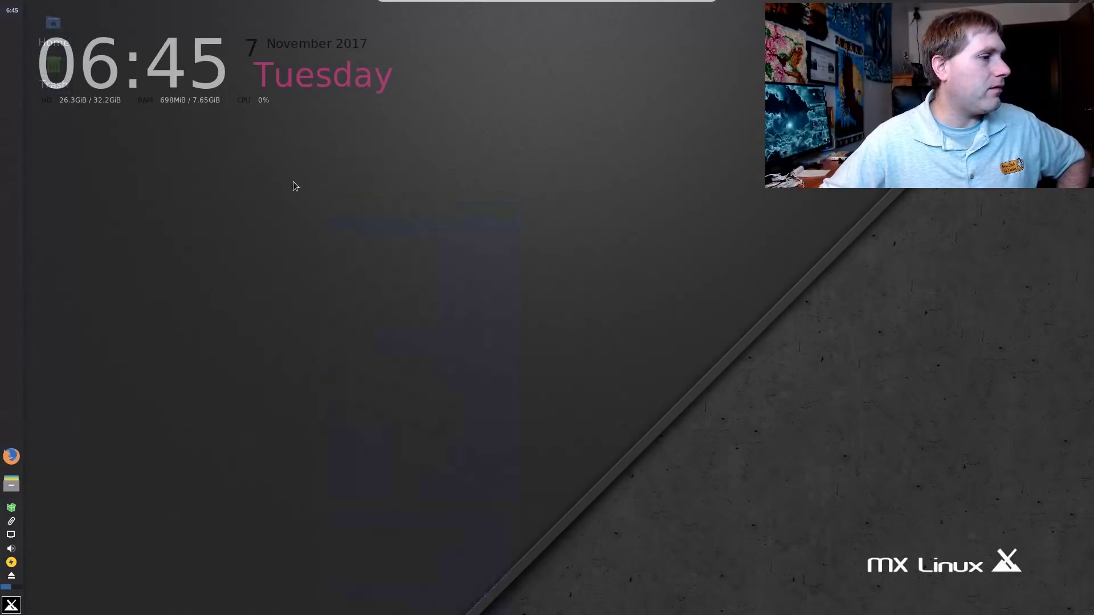
right_click(389, 226)
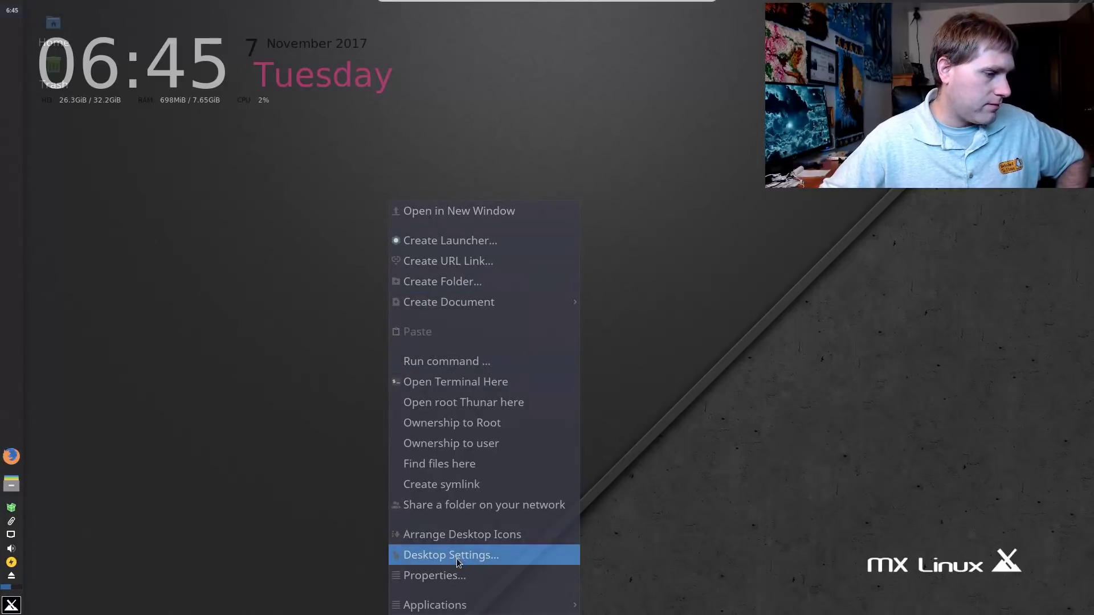
click(467, 576)
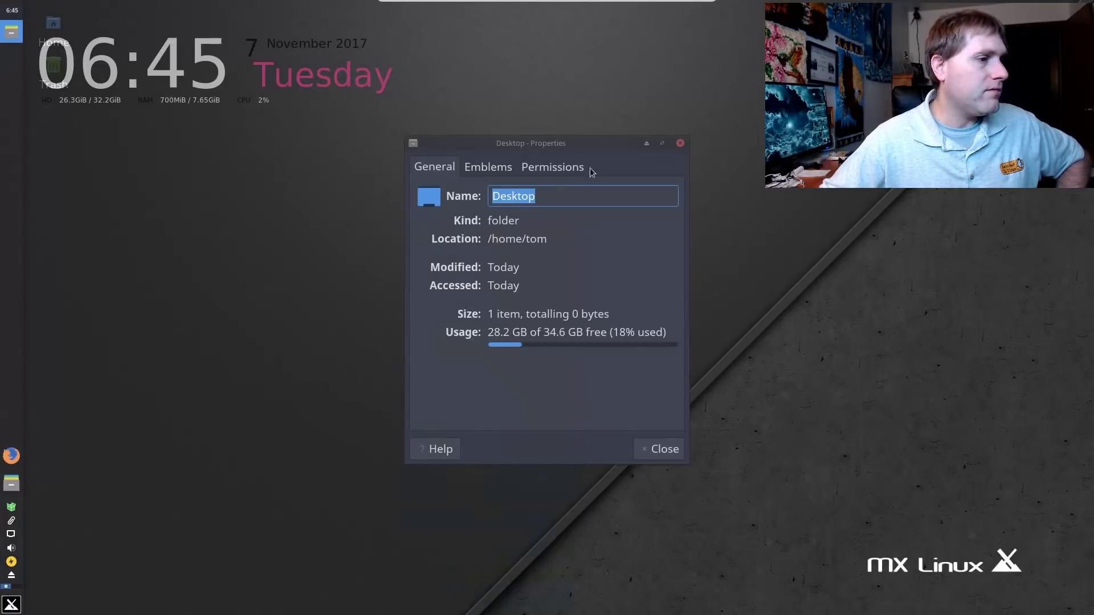
Close the Desktop Properties dialog and reopen Desktop Settings from the desktop context menu.
click(680, 143)
right_click(342, 233)
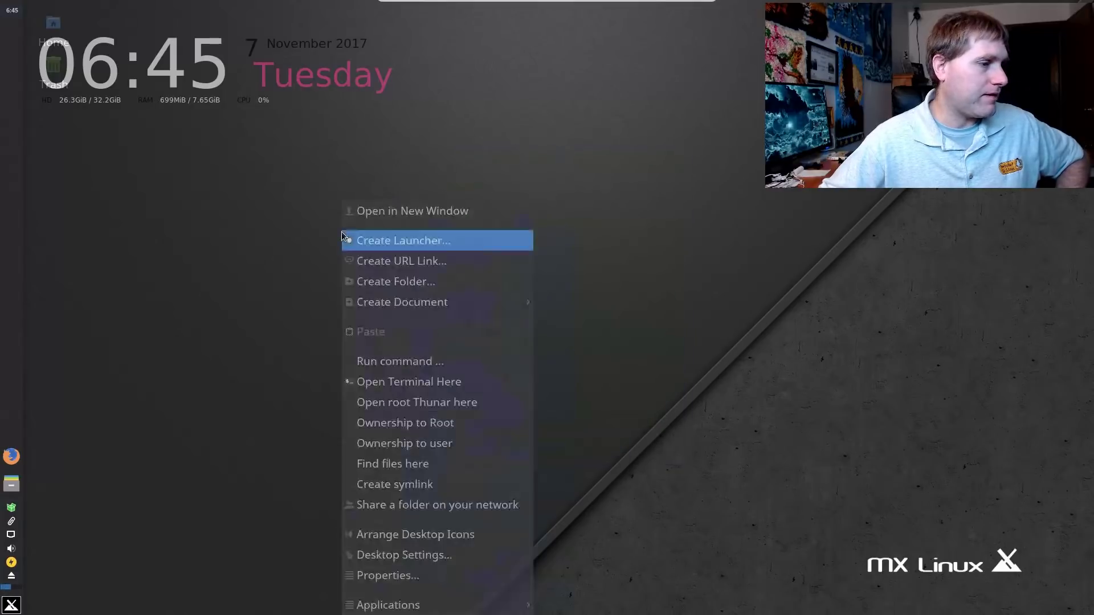
mouse_move(397, 607)
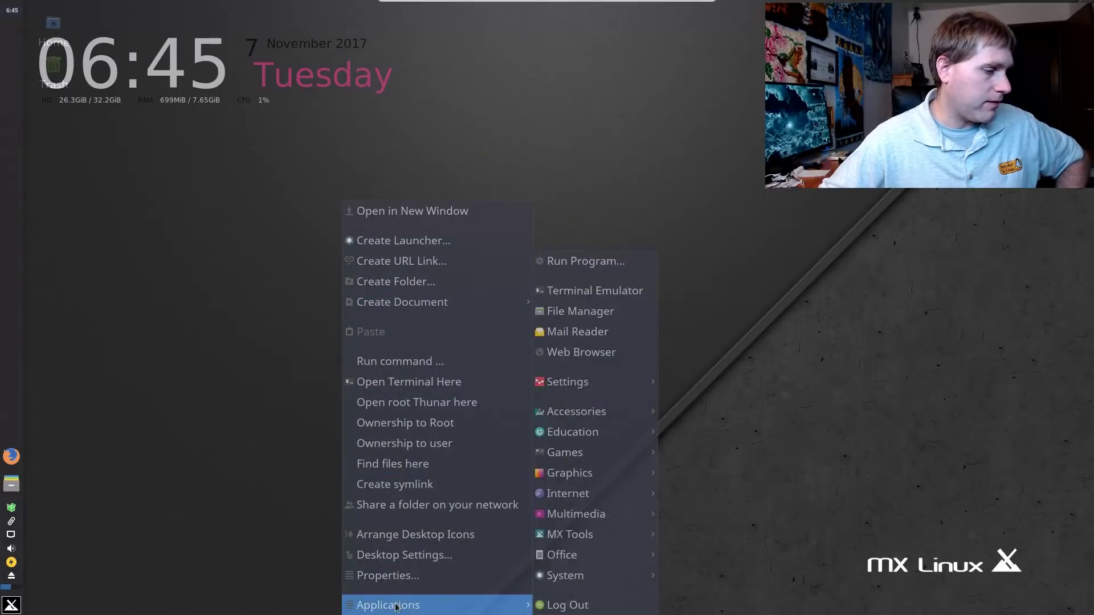
click(394, 556)
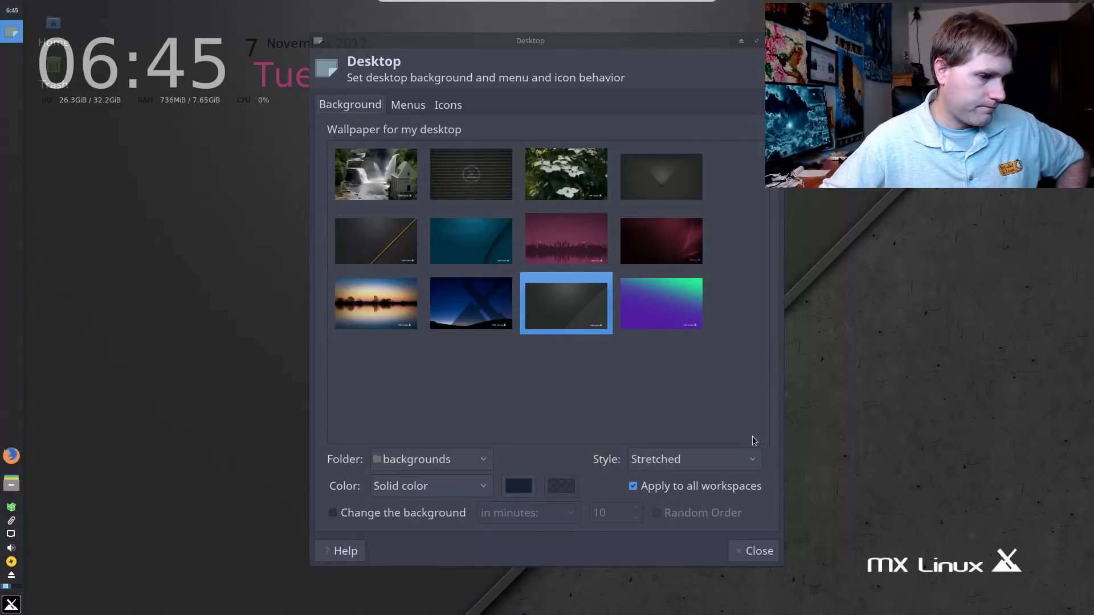
Browse the Menus, Icons and Background tabs, ending on the wallpaper choices.
click(414, 107)
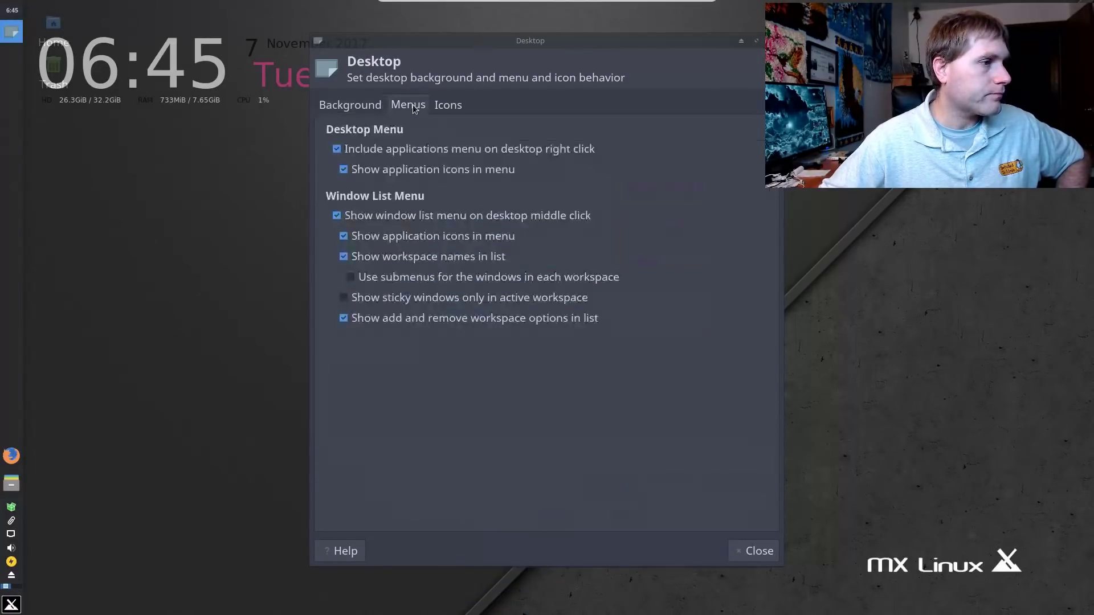
click(337, 112)
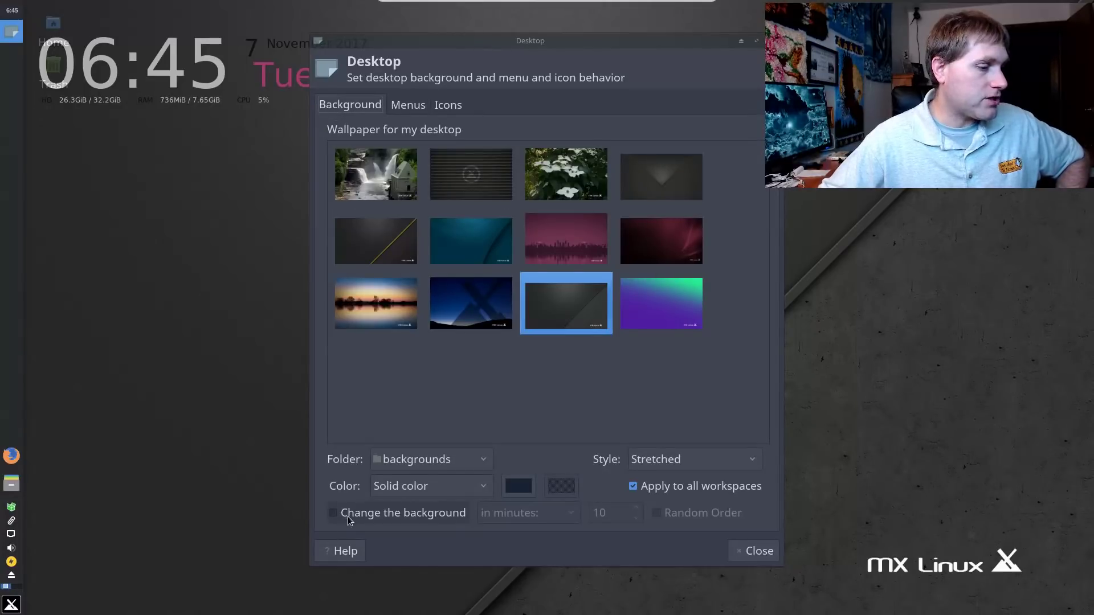
click(425, 111)
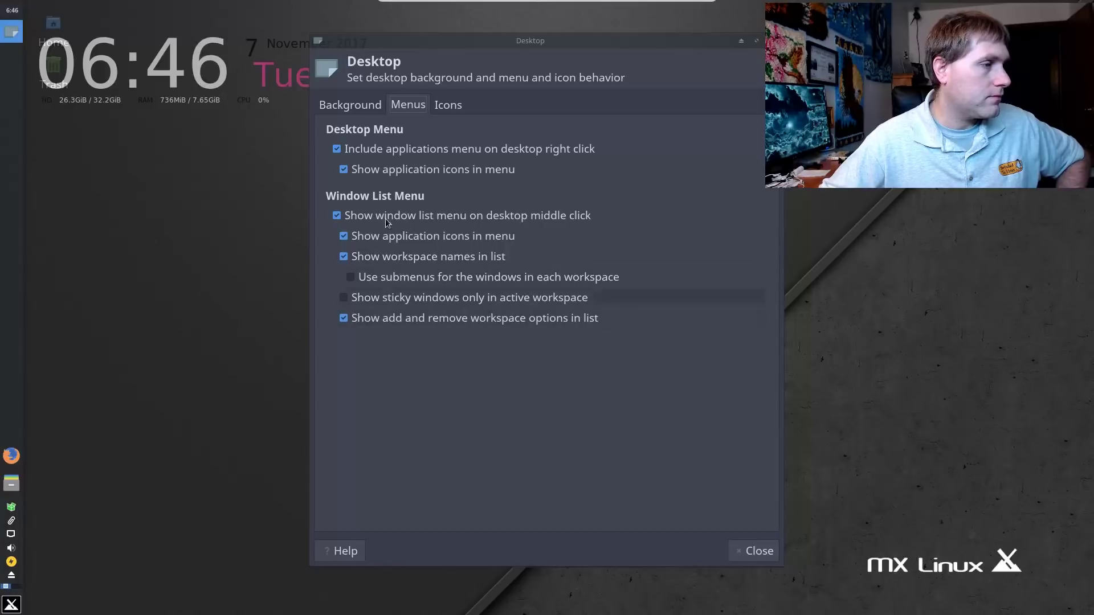
click(448, 105)
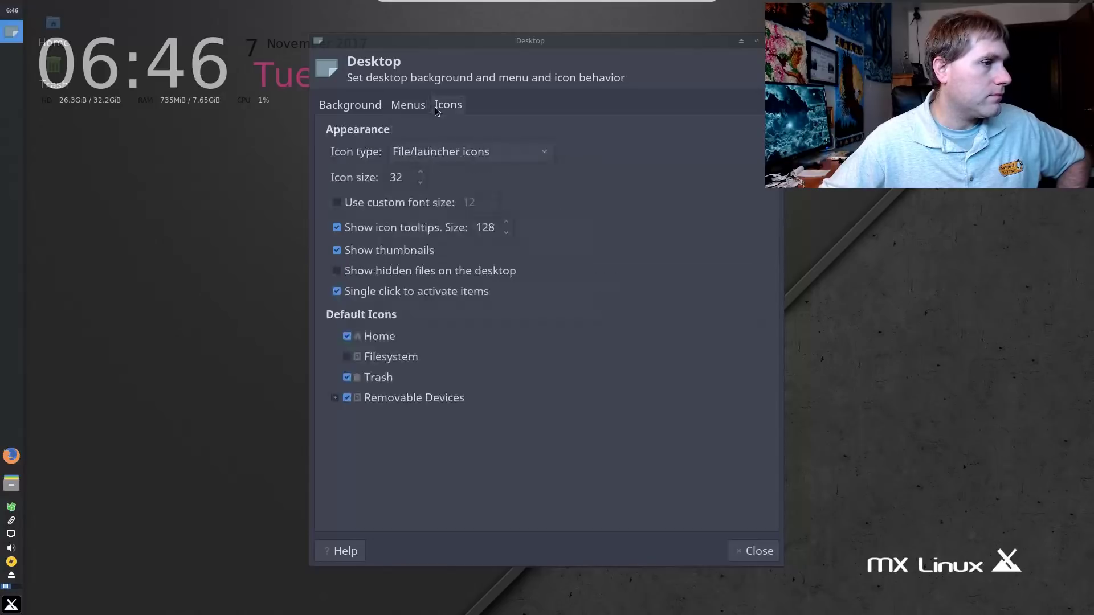
click(371, 107)
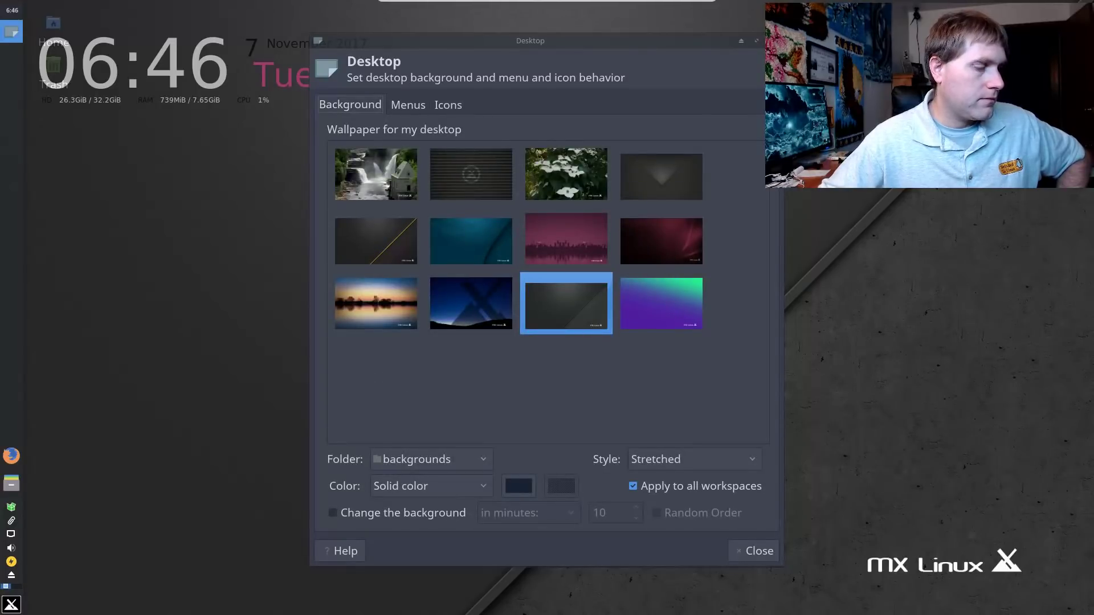
key(Escape)
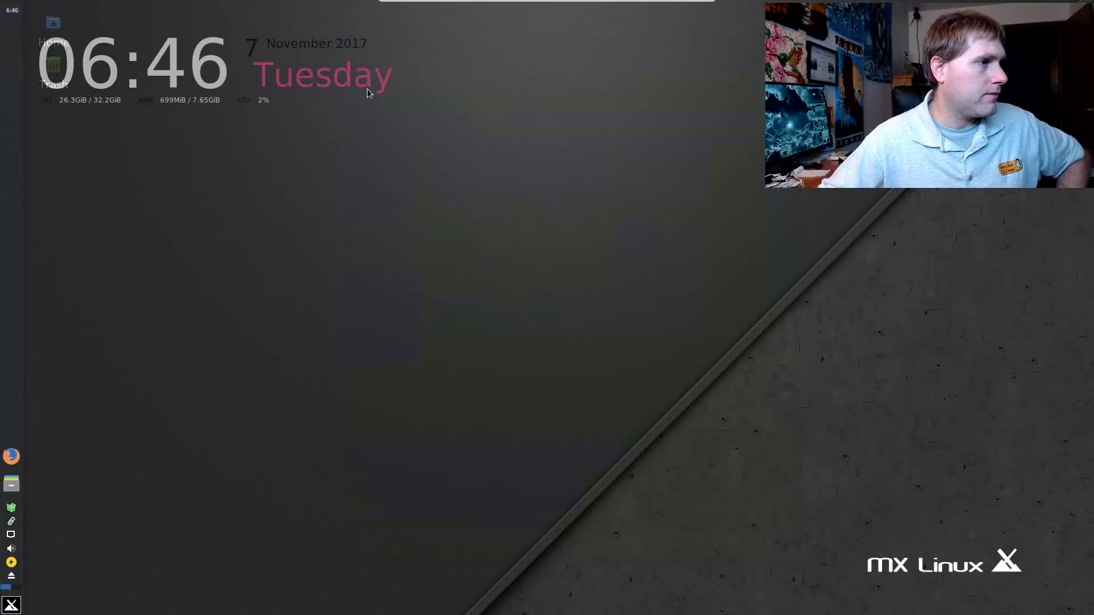
right_click(260, 202)
click(315, 90)
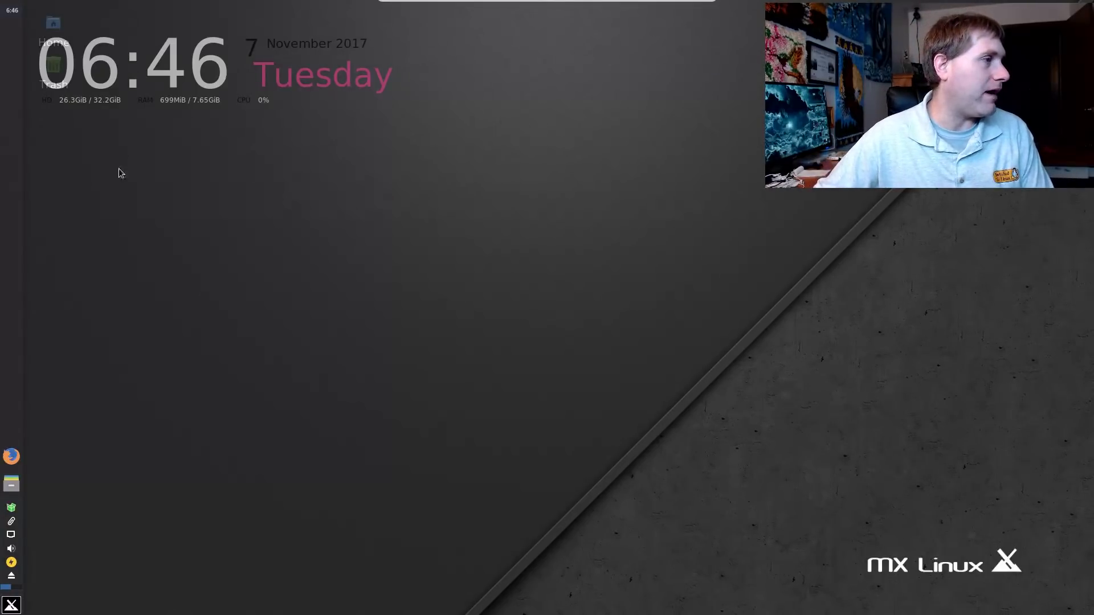
drag(253, 254, 2, 16)
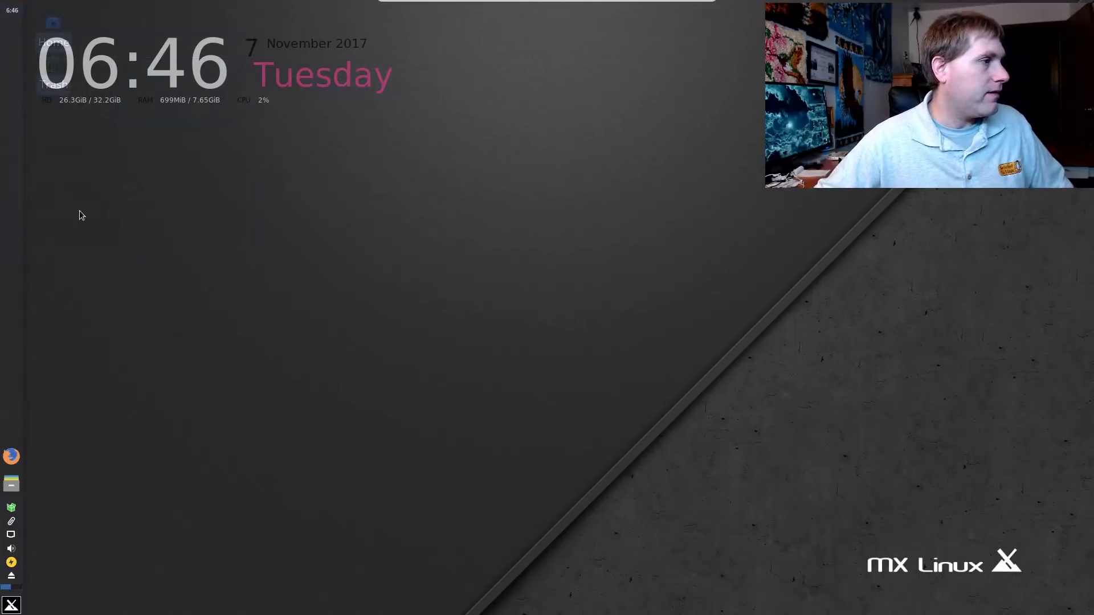
right_click(88, 169)
click(159, 124)
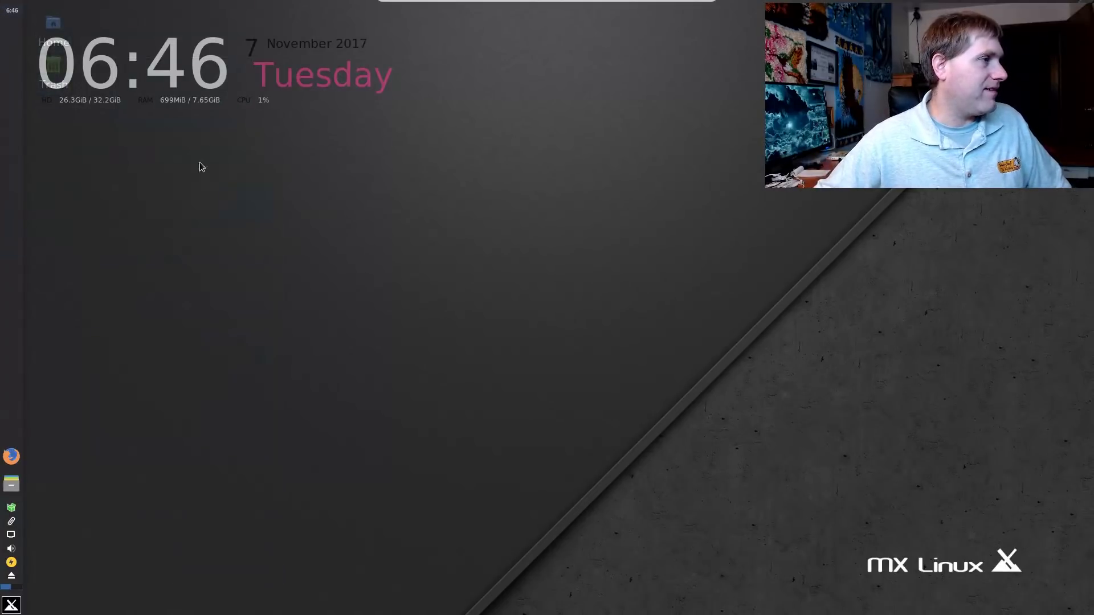
drag(212, 178, 36, 12)
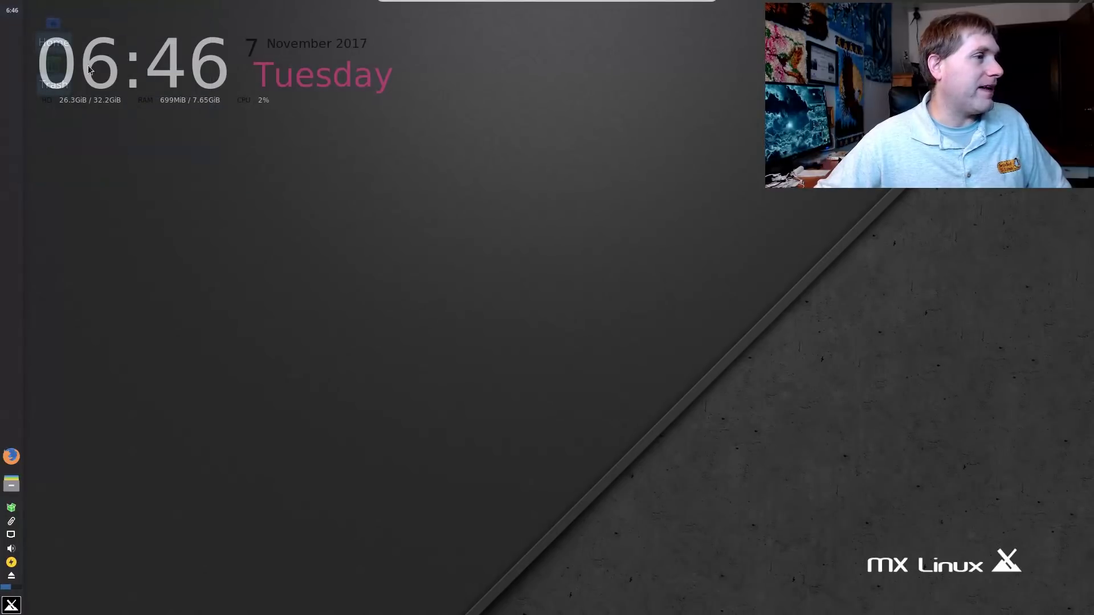
click(558, 322)
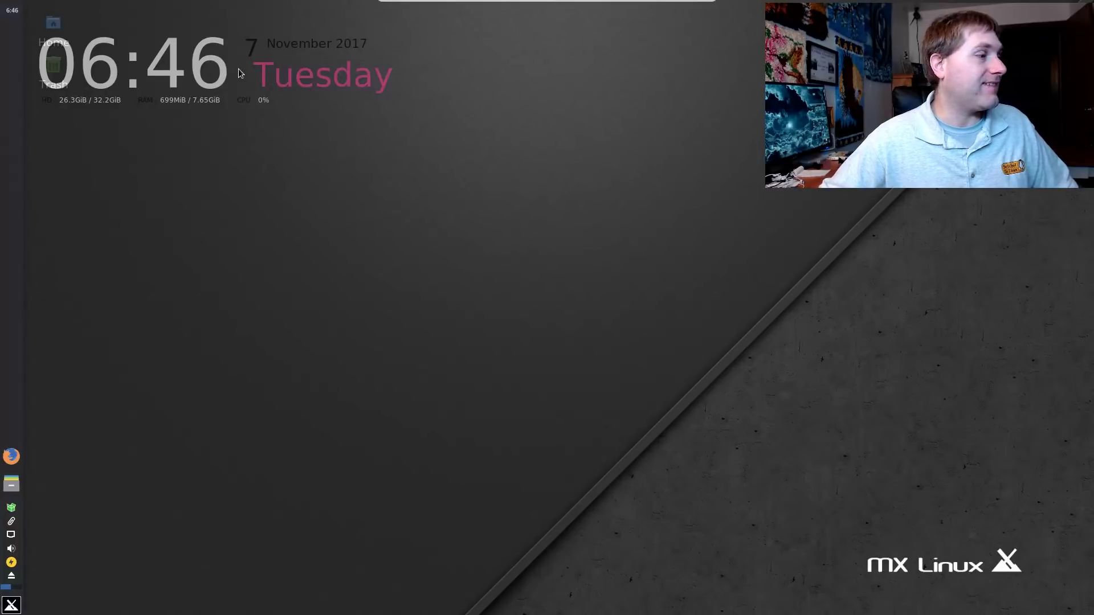
right_click(24, 56)
click(63, 12)
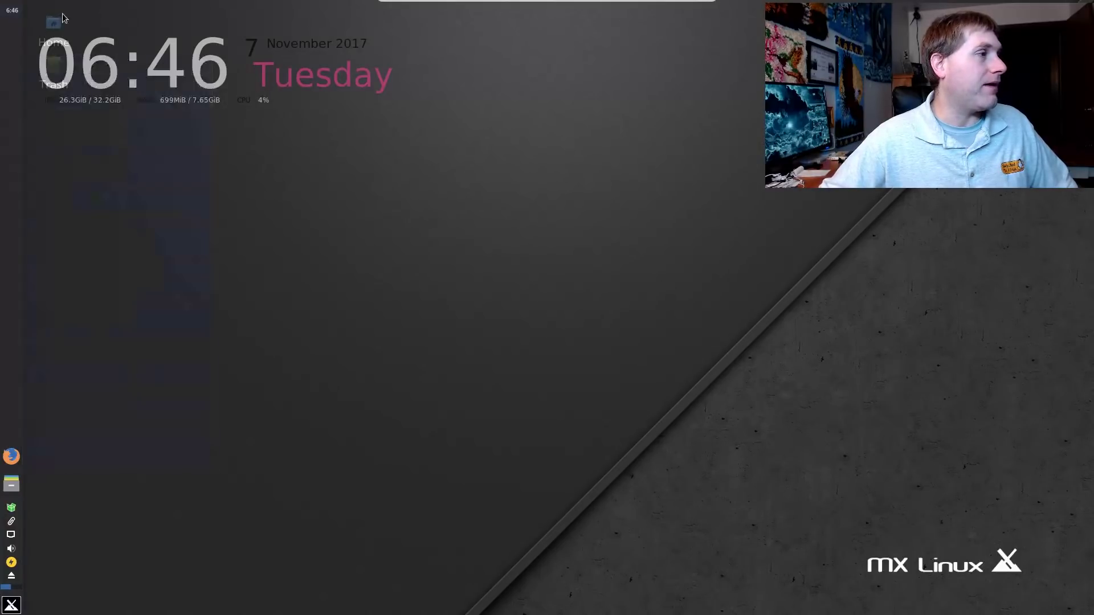
Reopen Desktop Settings from the desktop context menu.
right_click(425, 183)
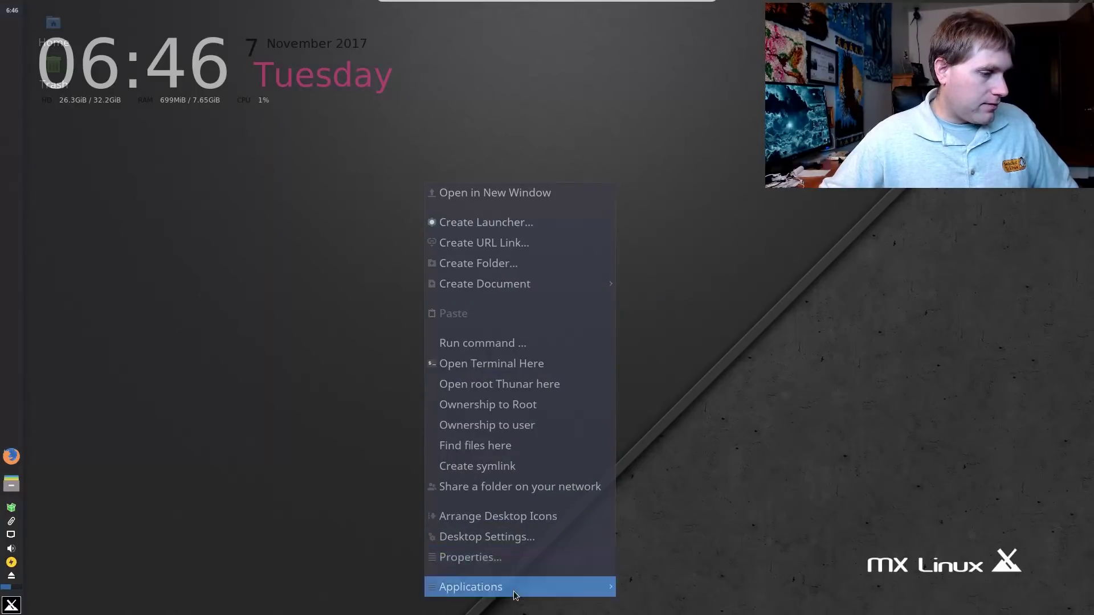
mouse_move(511, 593)
mouse_move(676, 572)
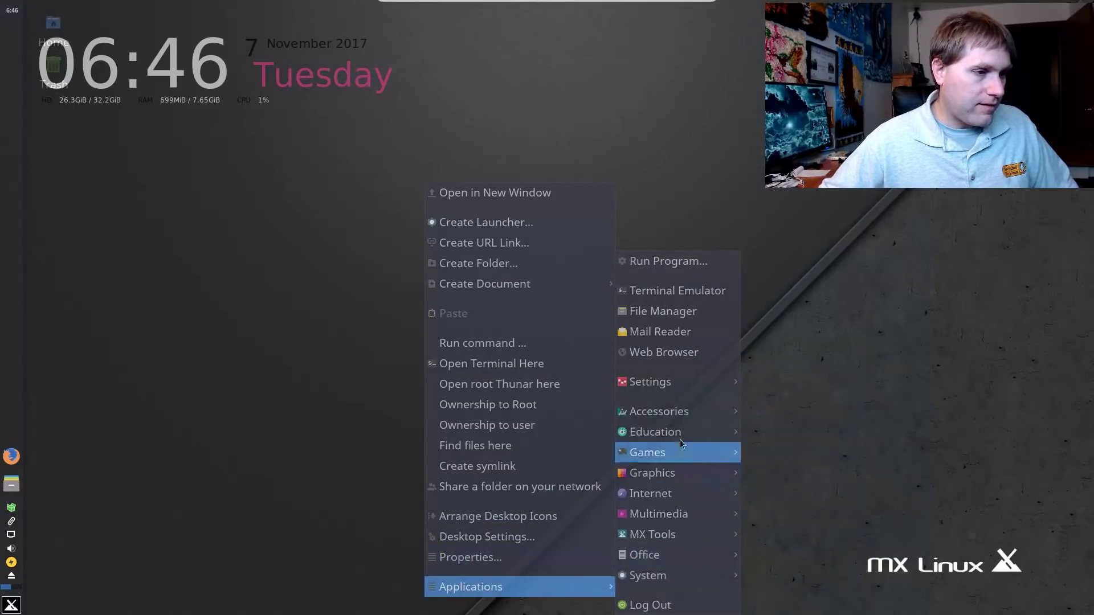
mouse_move(676, 417)
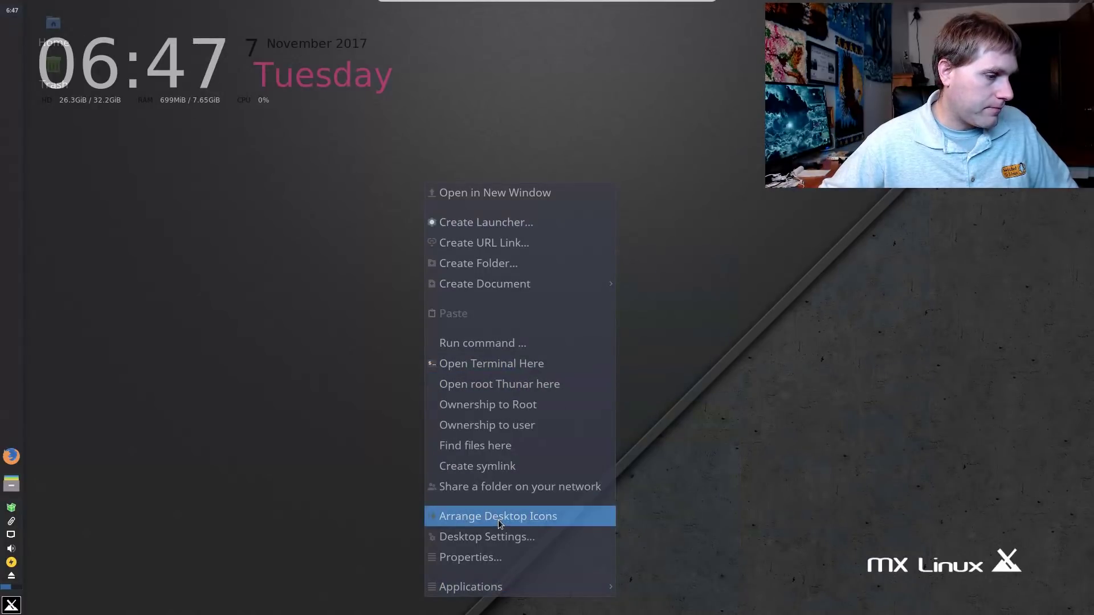
click(501, 541)
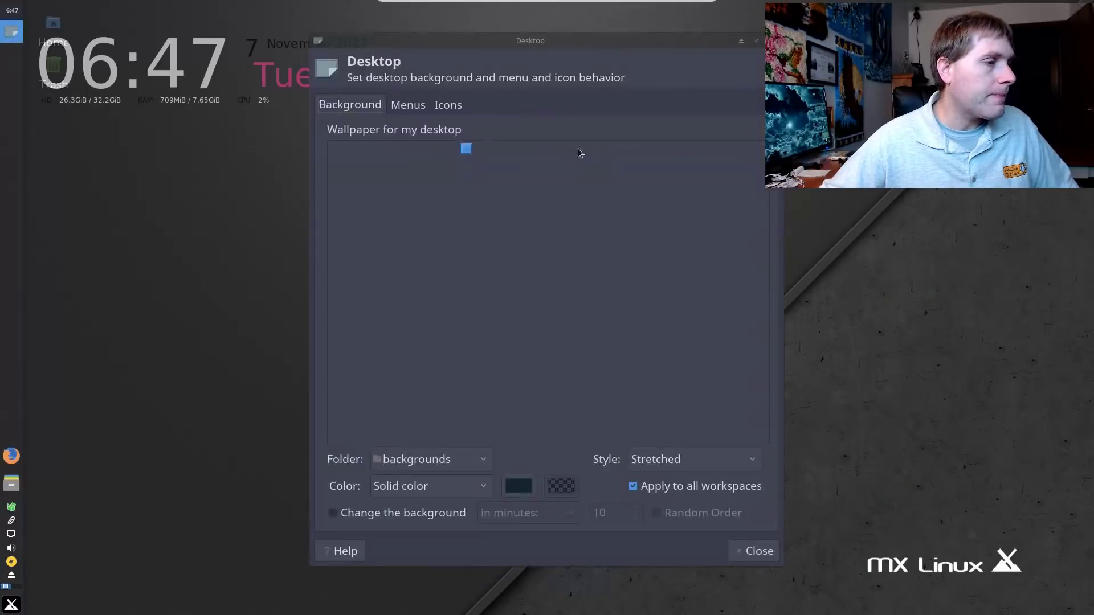
Review the Menus, Icons and Background tabs, then close the dialog with Escape.
click(419, 107)
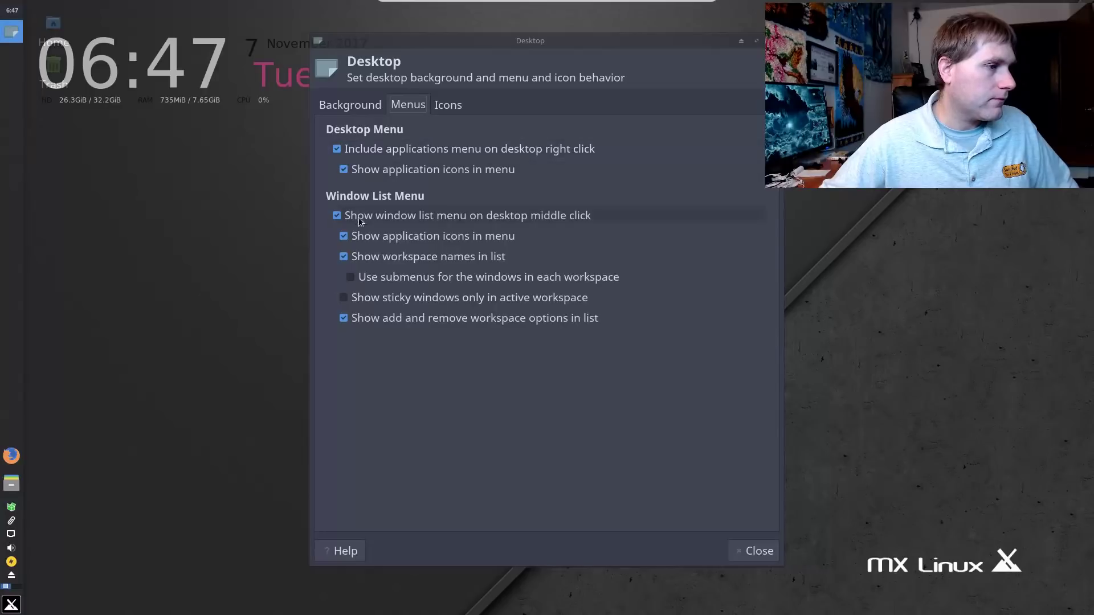
click(449, 106)
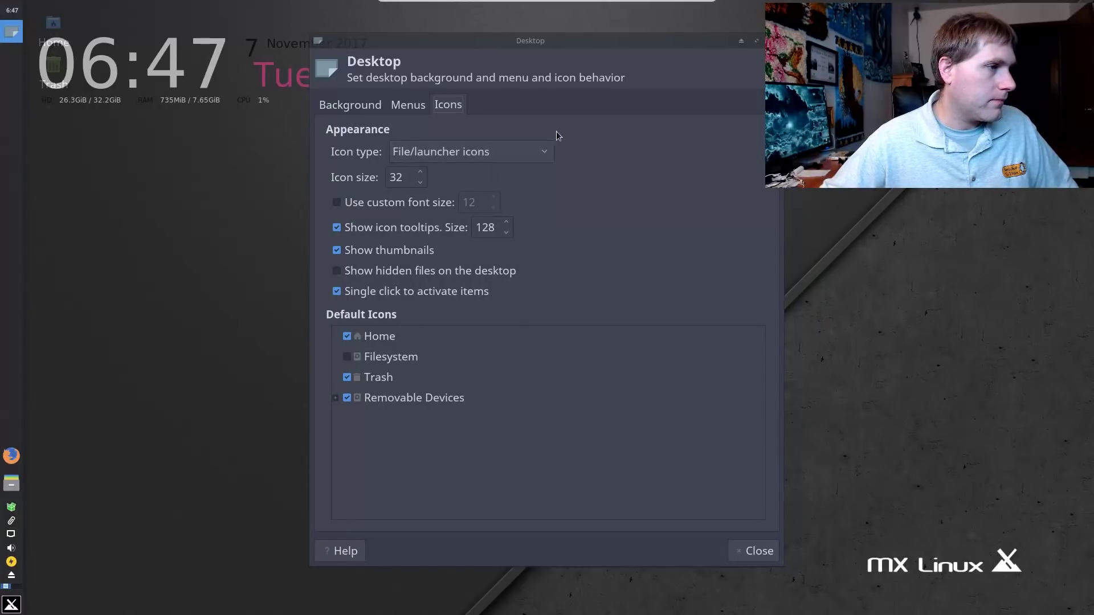
click(421, 106)
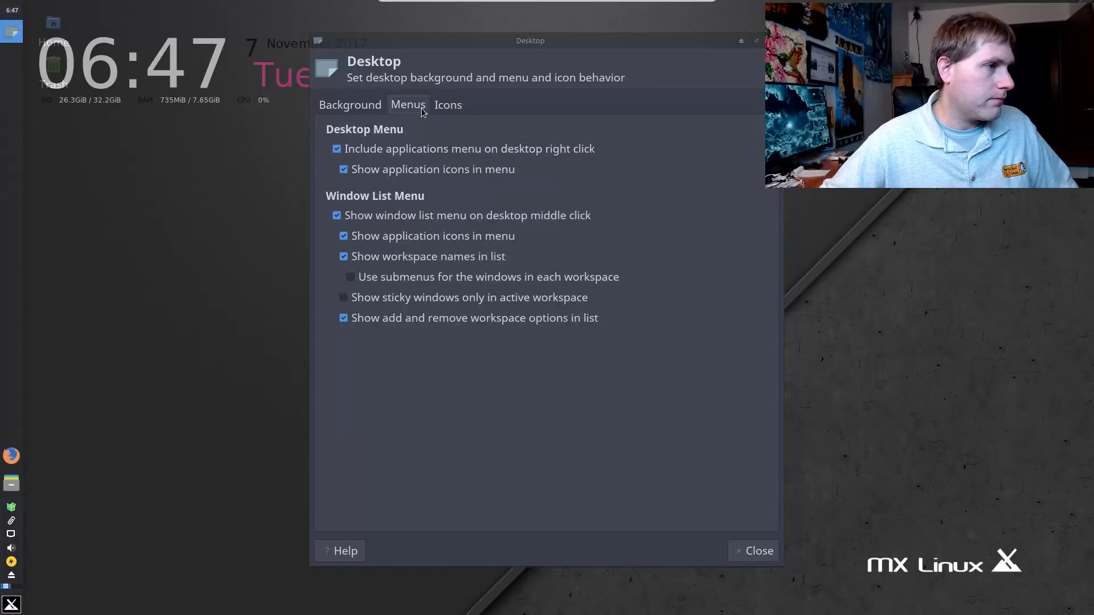
click(448, 105)
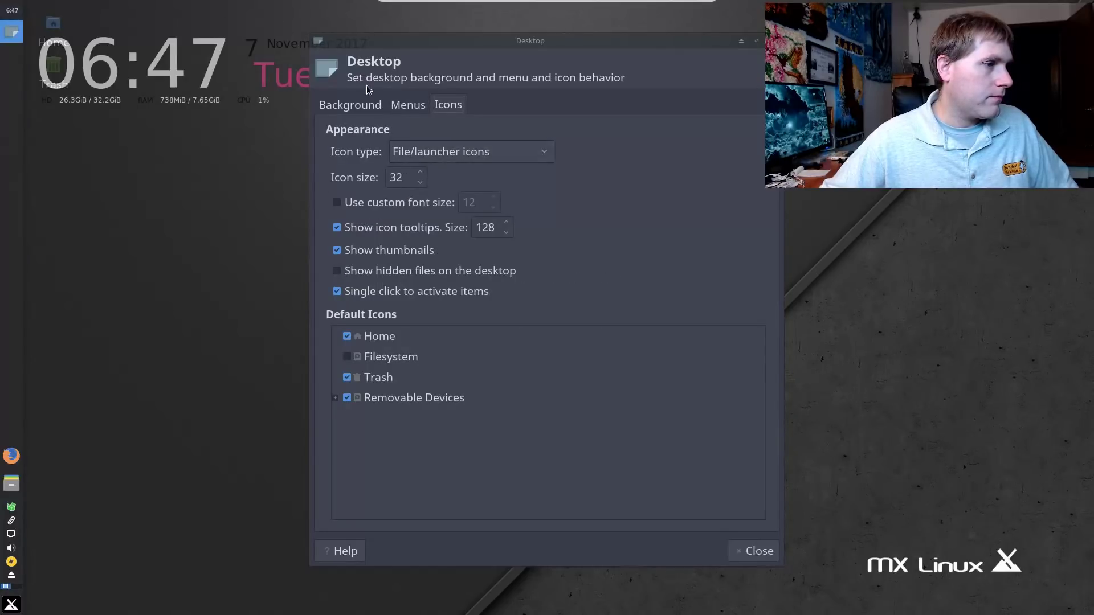
click(354, 104)
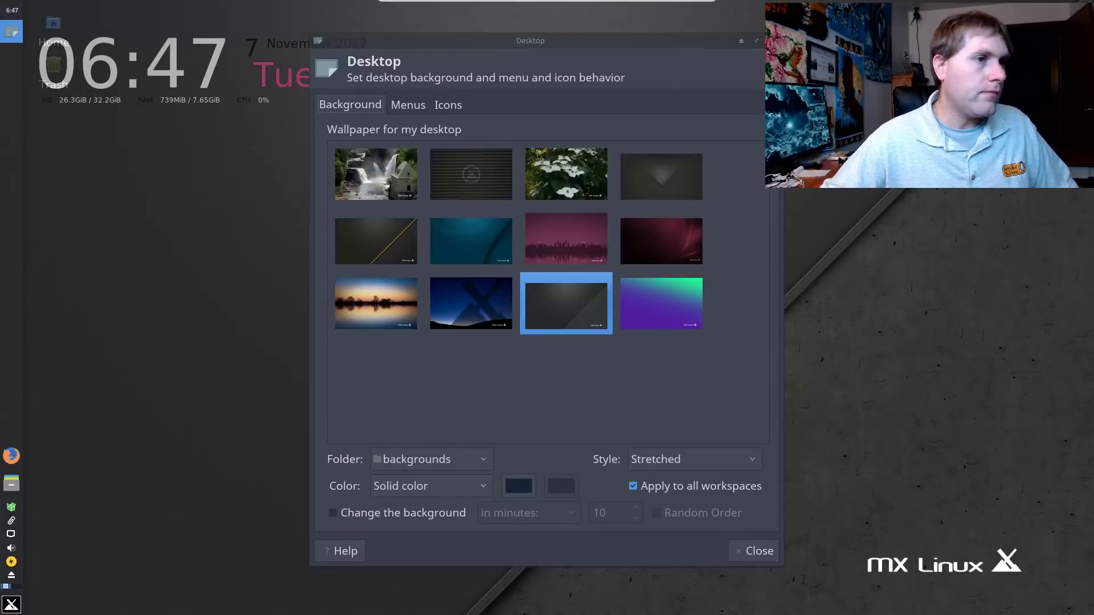
key(Escape)
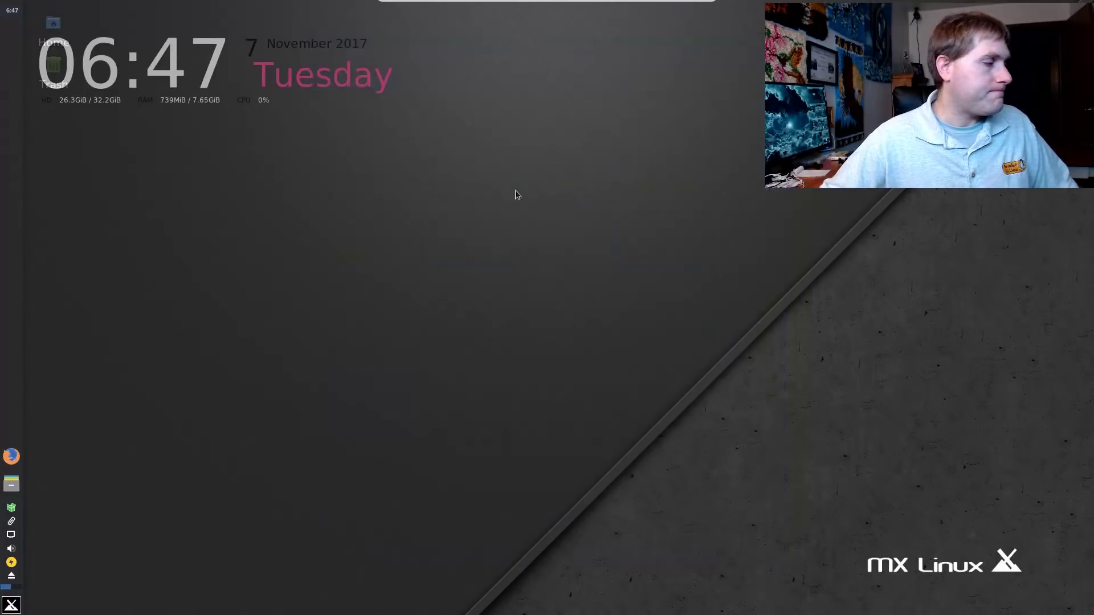
Open the Whisker menu and drag it much wider and taller.
click(12, 604)
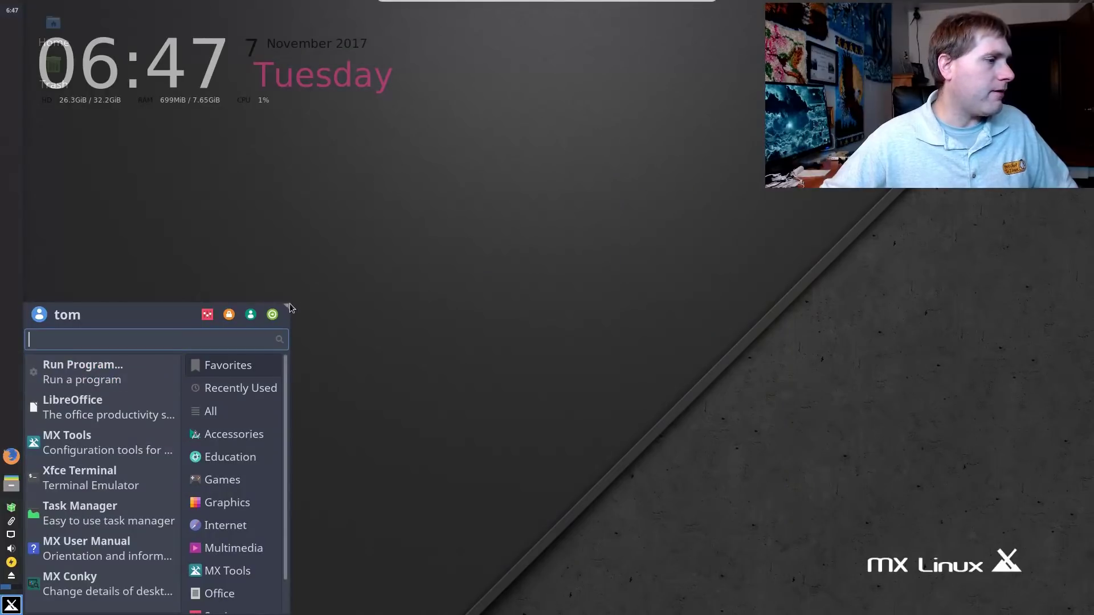
key(super)
key(super)
drag(286, 308, 681, 173)
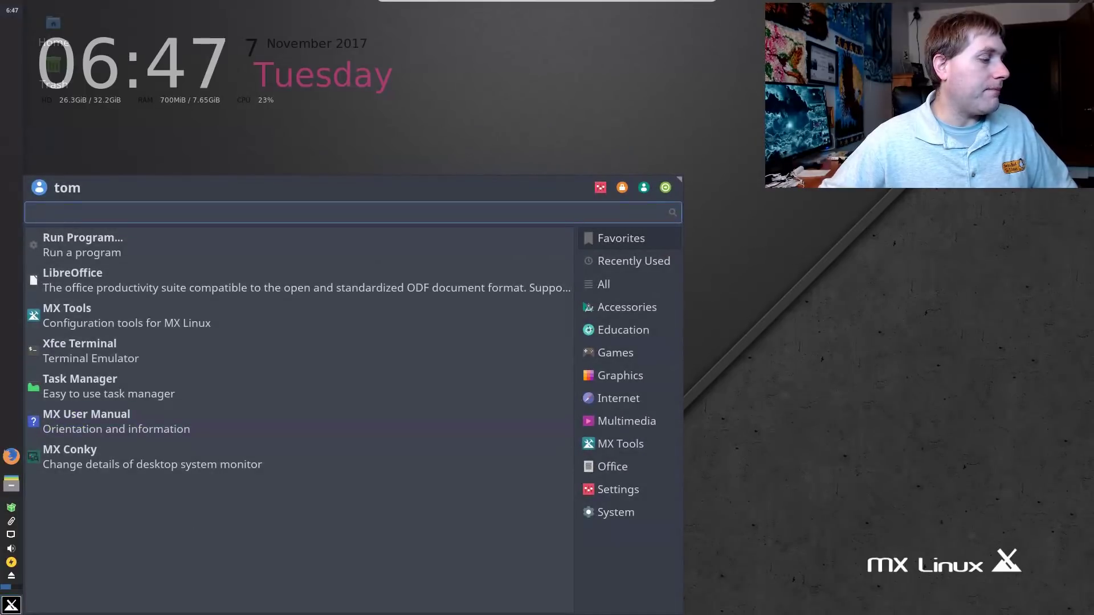
Shrink the Whisker menu to a moderate size and launch MX Conky from it.
click(11, 605)
click(11, 605)
drag(673, 182, 441, 233)
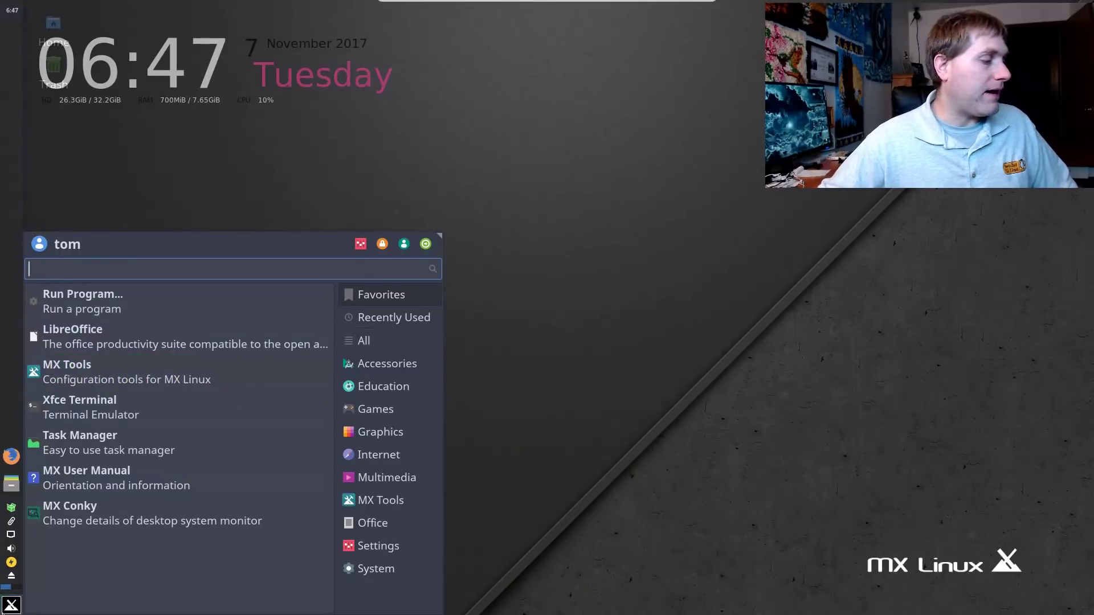
key(ctrl+Escape)
key(ctrl+Escape)
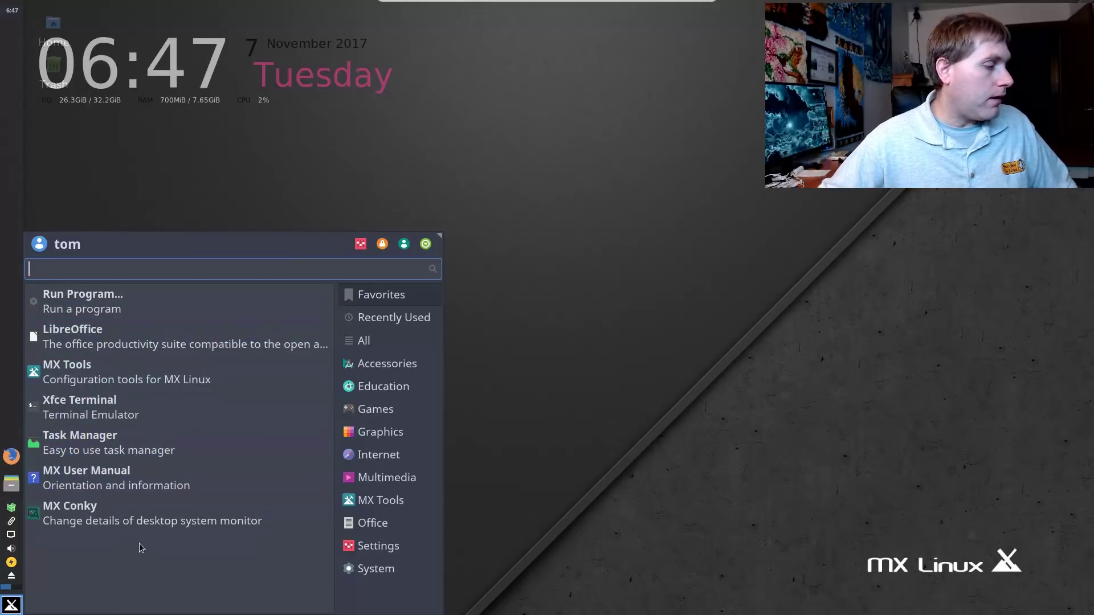
click(157, 519)
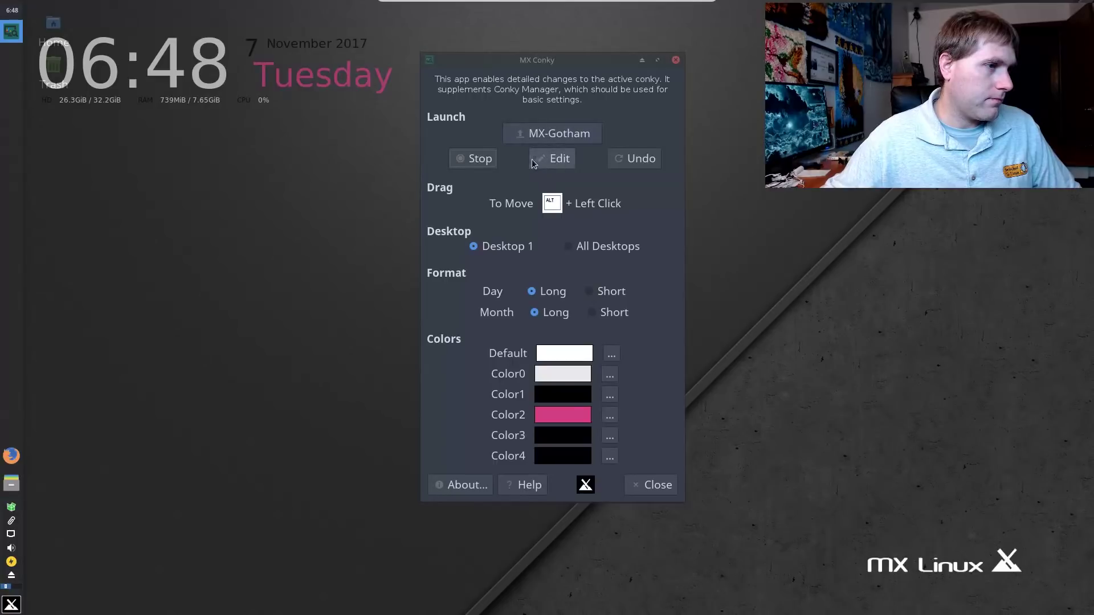
Stop and restart the MX-Gotham clock conky, then close MX Conky.
click(480, 159)
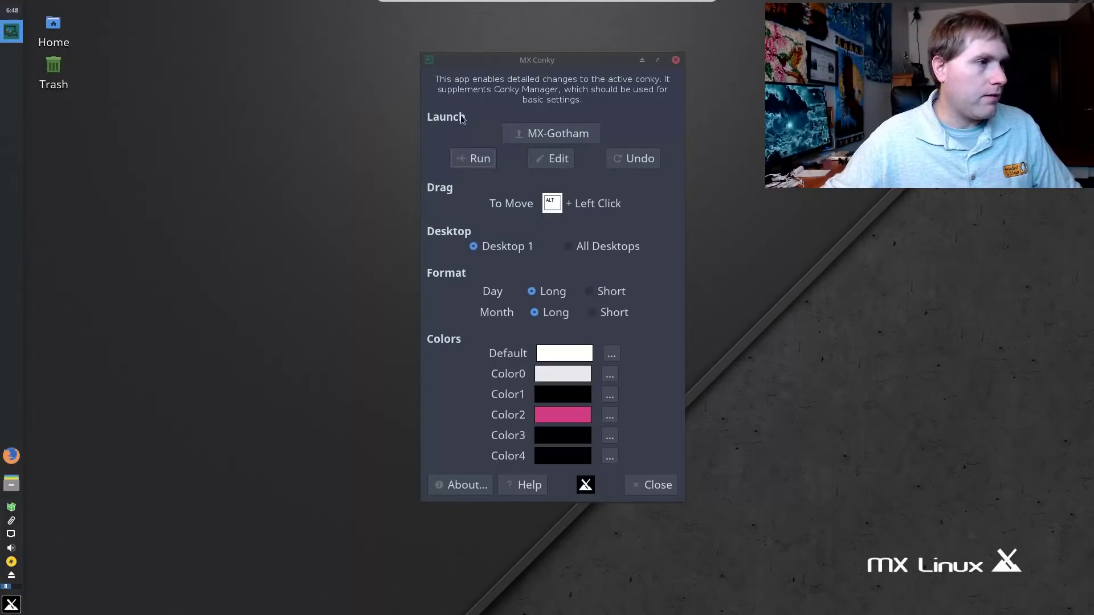
click(472, 160)
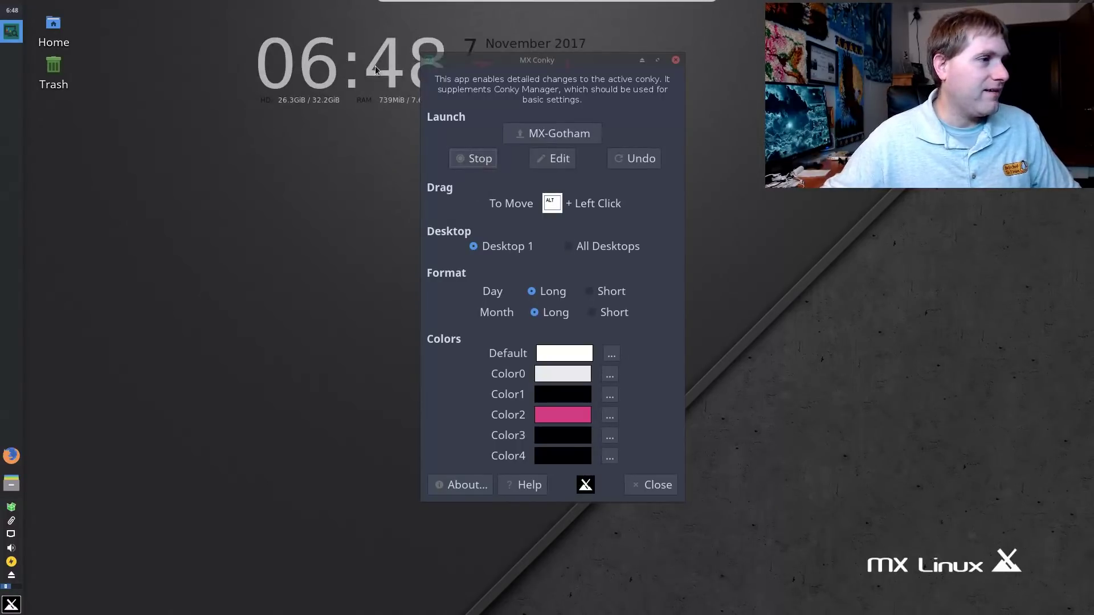
drag(550, 57, 598, 137)
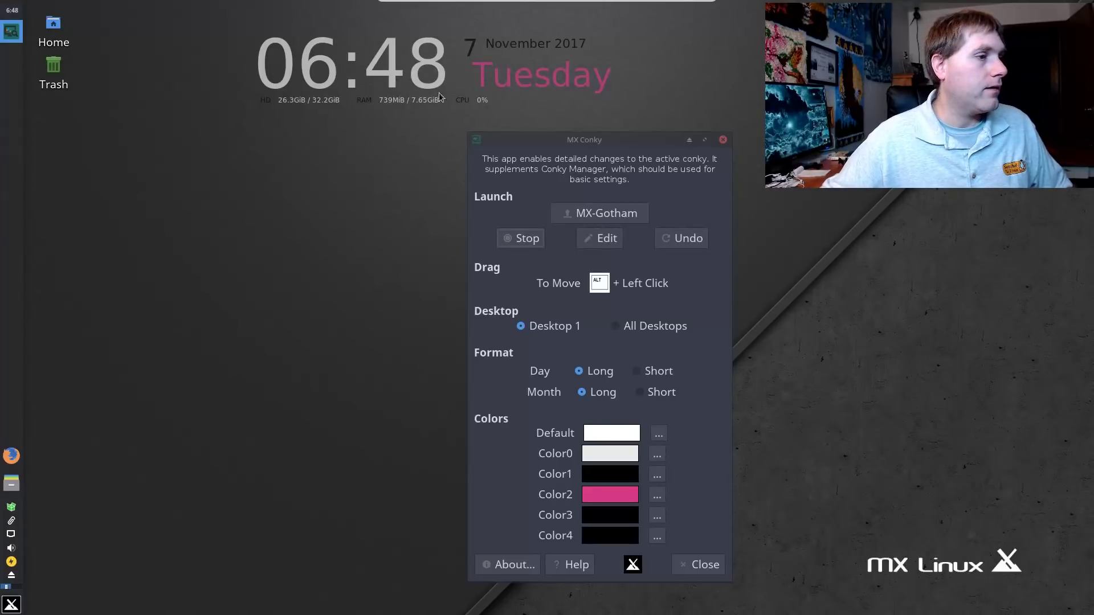
click(698, 565)
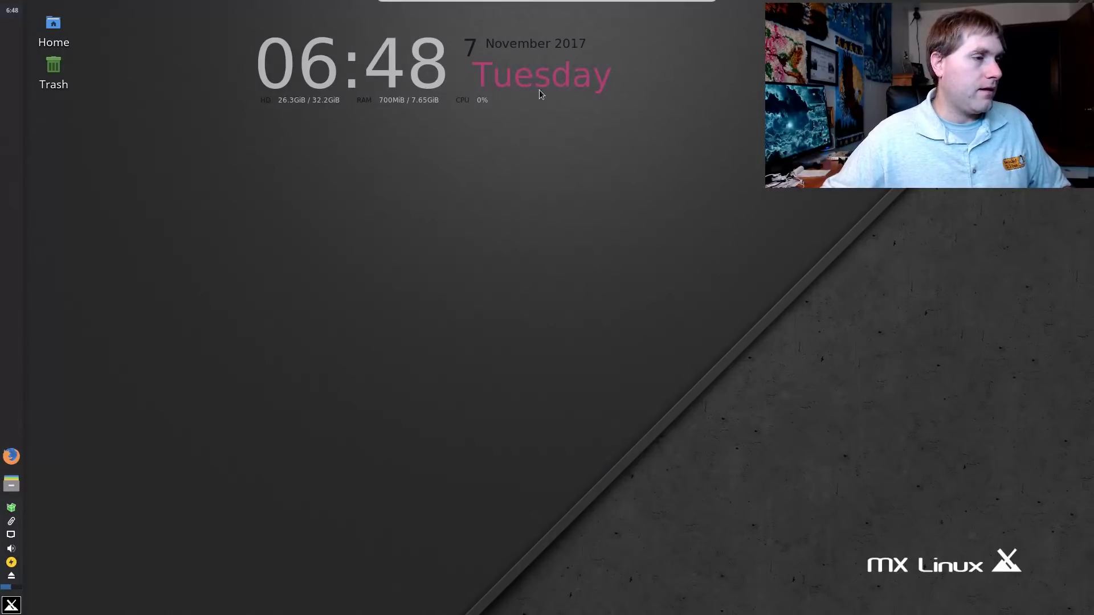
Stop the desktop clock conky and close MX Conky with Alt+F4.
right_click(372, 261)
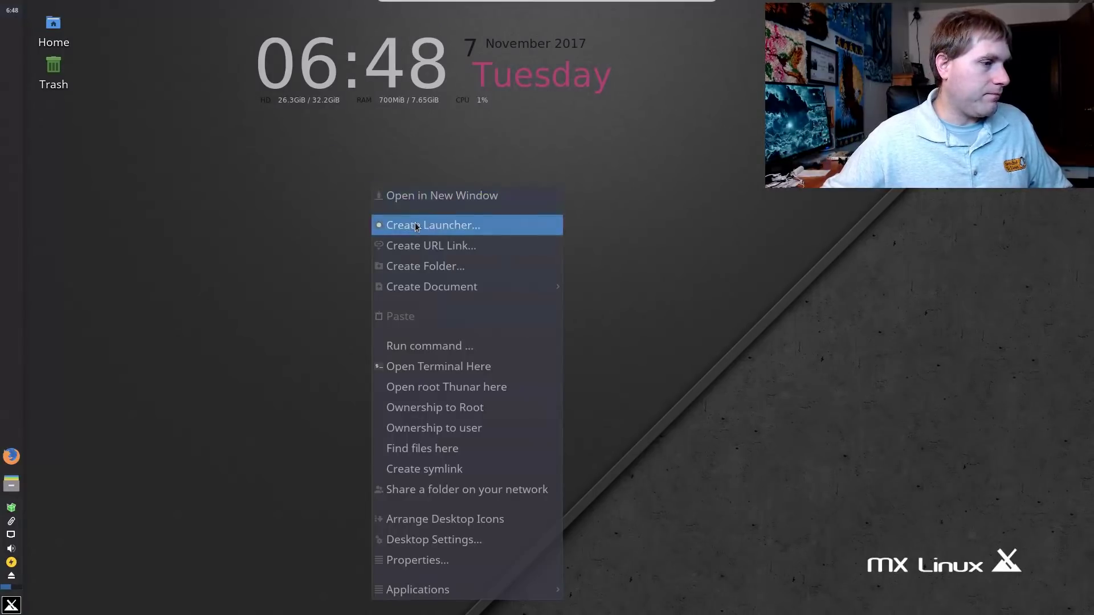
click(325, 259)
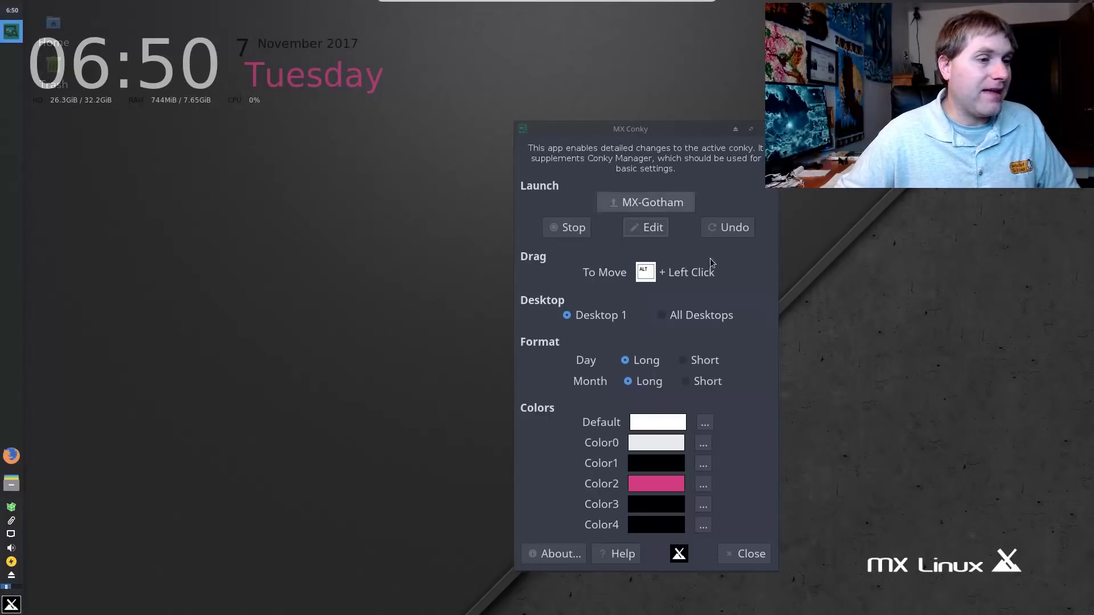
click(550, 227)
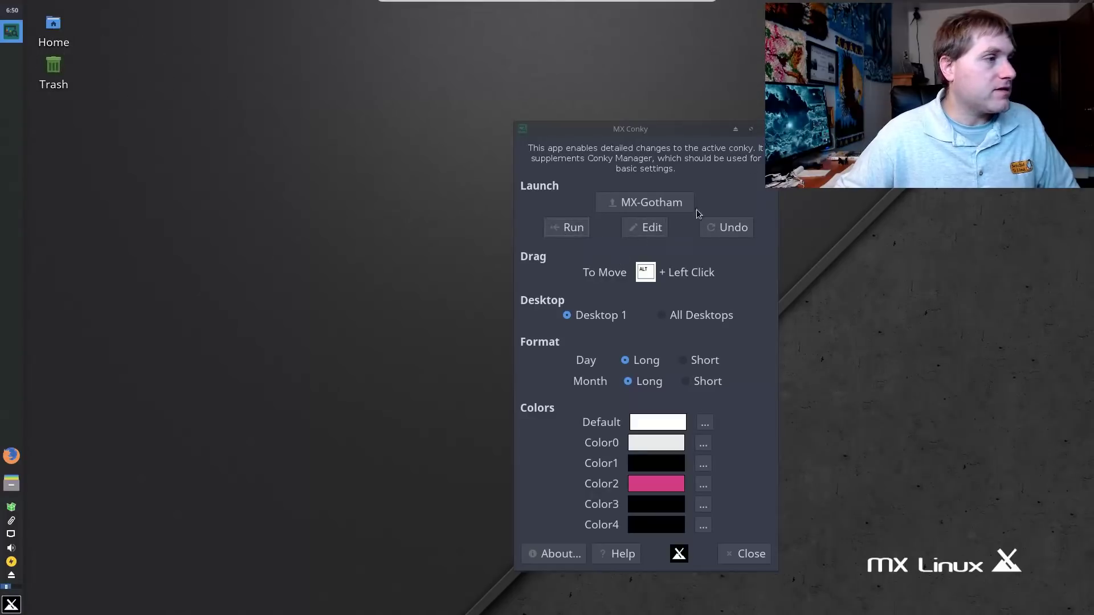
key(alt+F4)
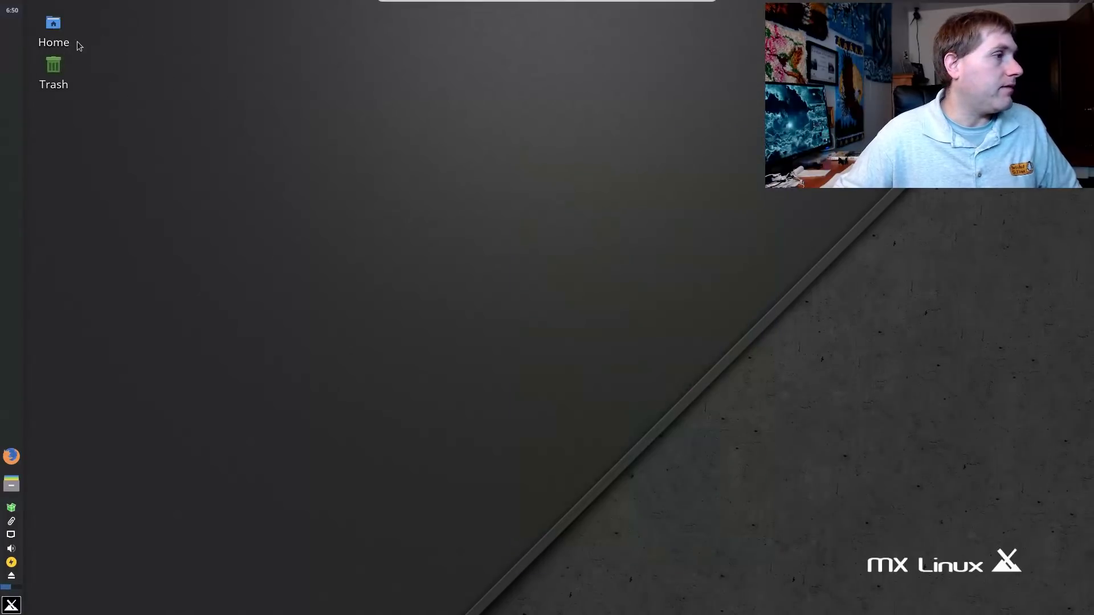
Open the Home folder in the file manager, then close it.
double_click(54, 36)
mouse_move(487, 12)
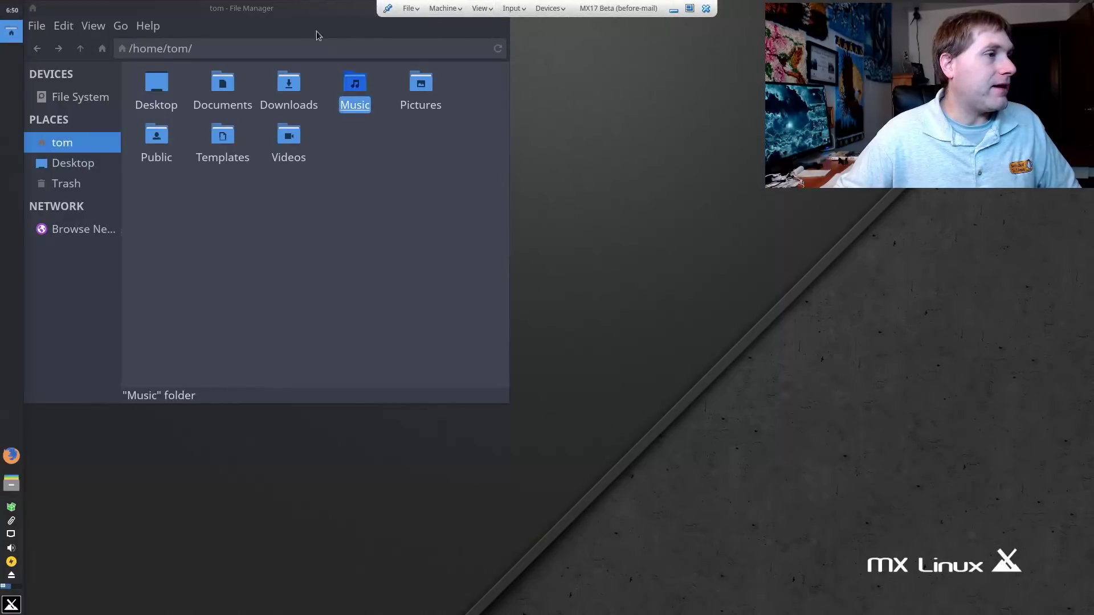
click(619, 79)
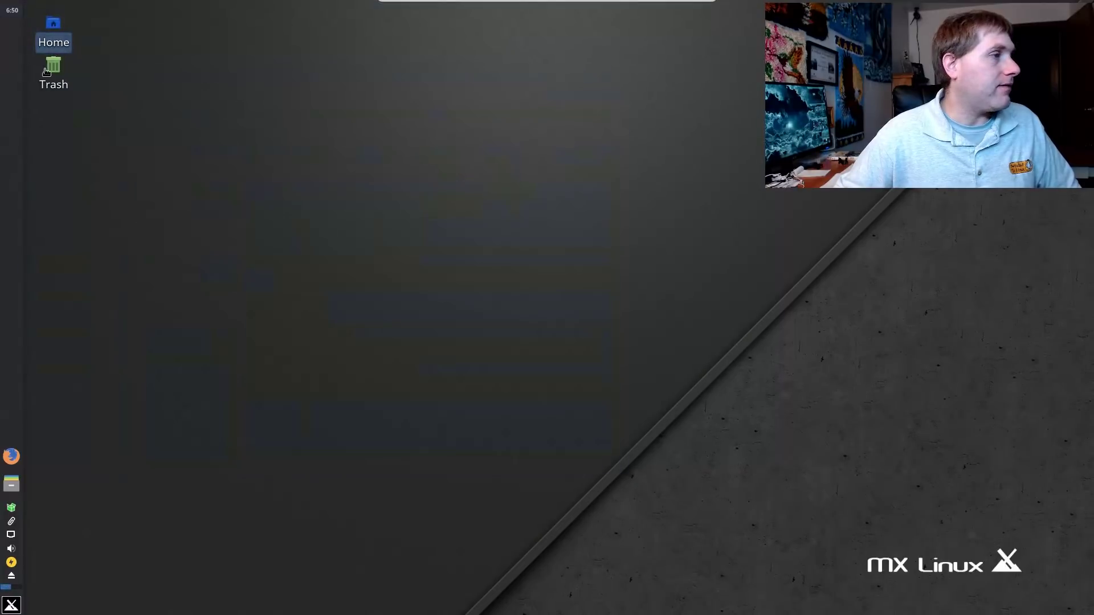
mouse_move(497, 21)
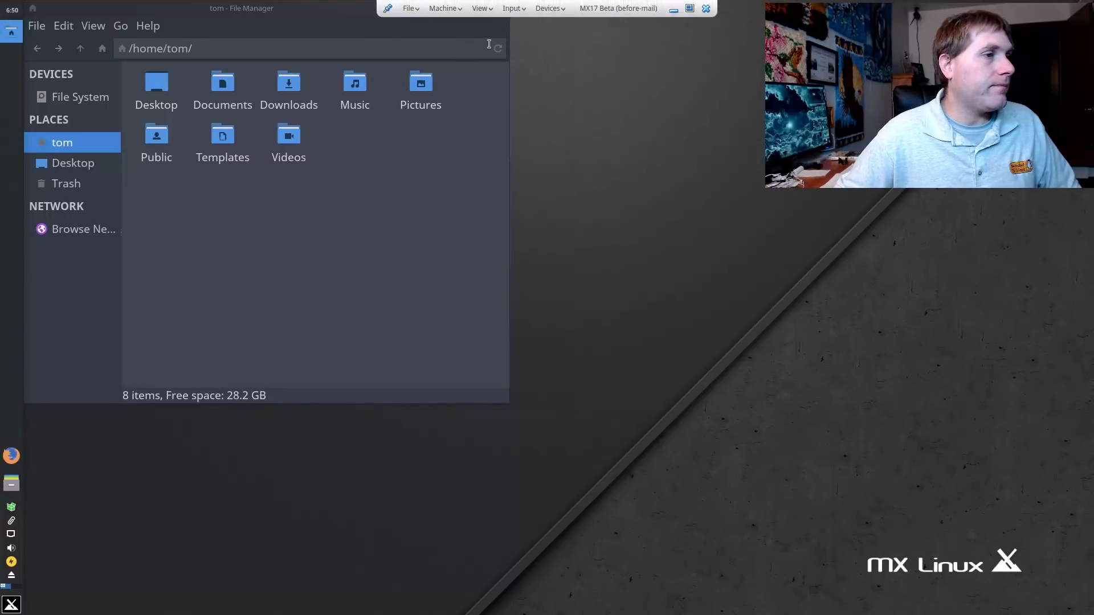
click(504, 10)
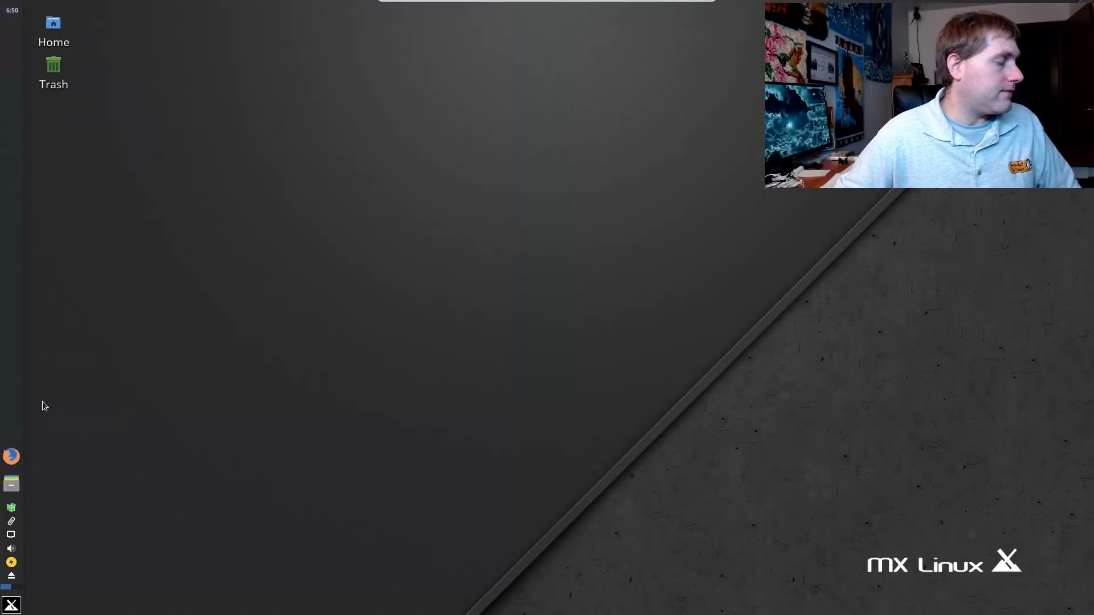
Open the application menu and browse the Accessories and Recently Used apps.
click(12, 604)
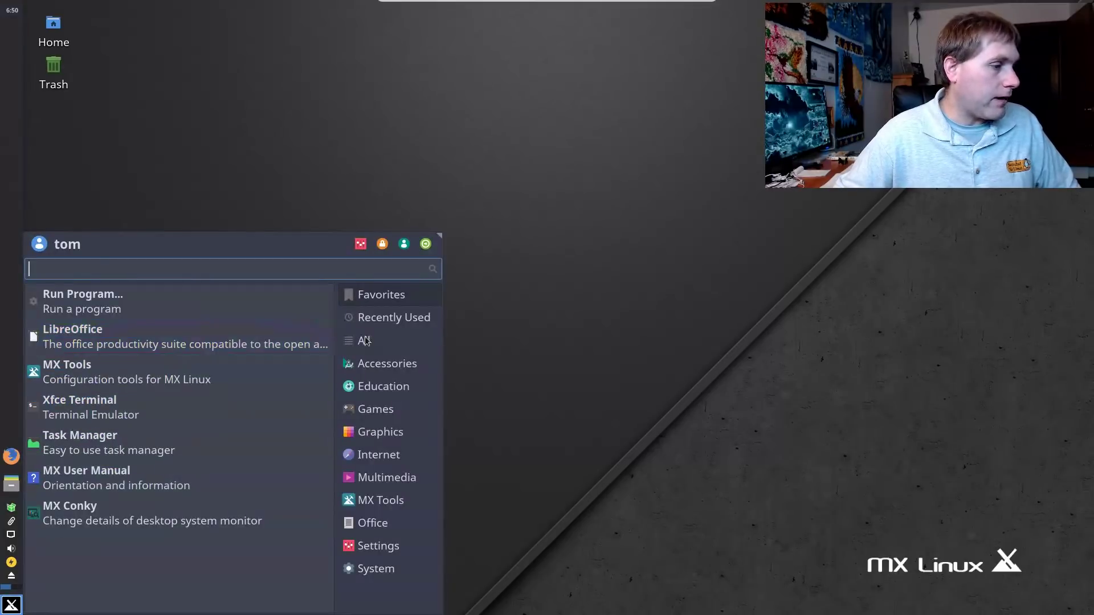
click(401, 368)
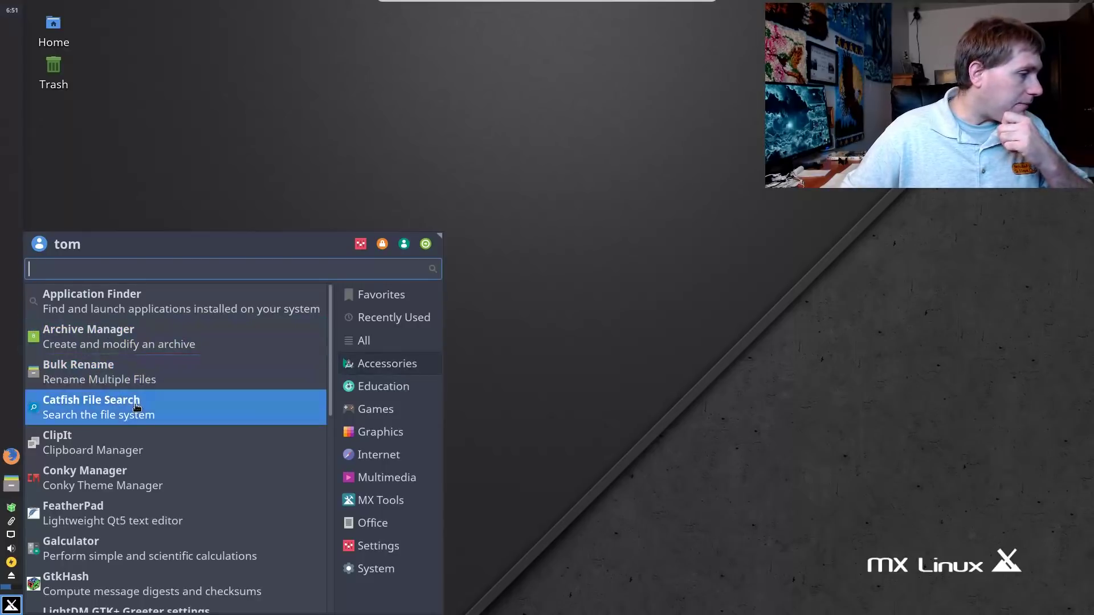
click(395, 318)
click(368, 367)
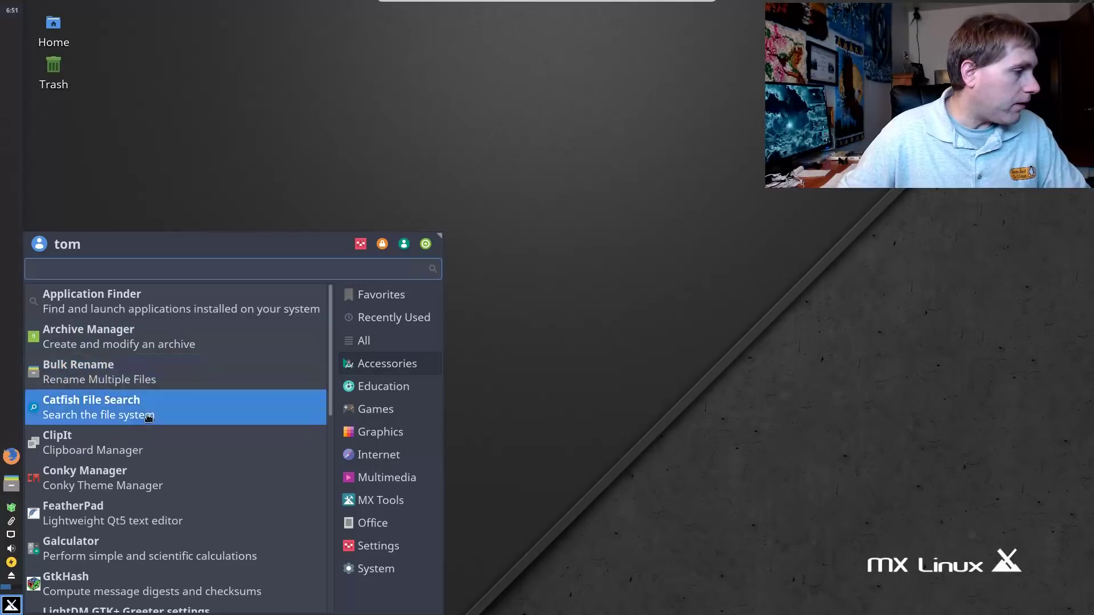
scroll(155, 447, down, 3)
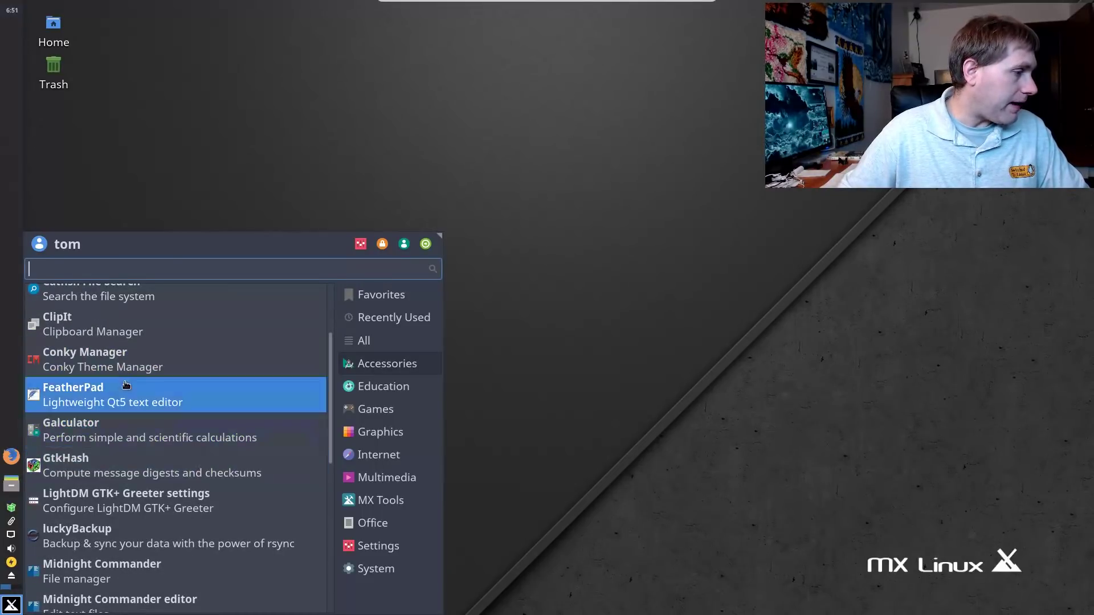
scroll(133, 450, down, 8)
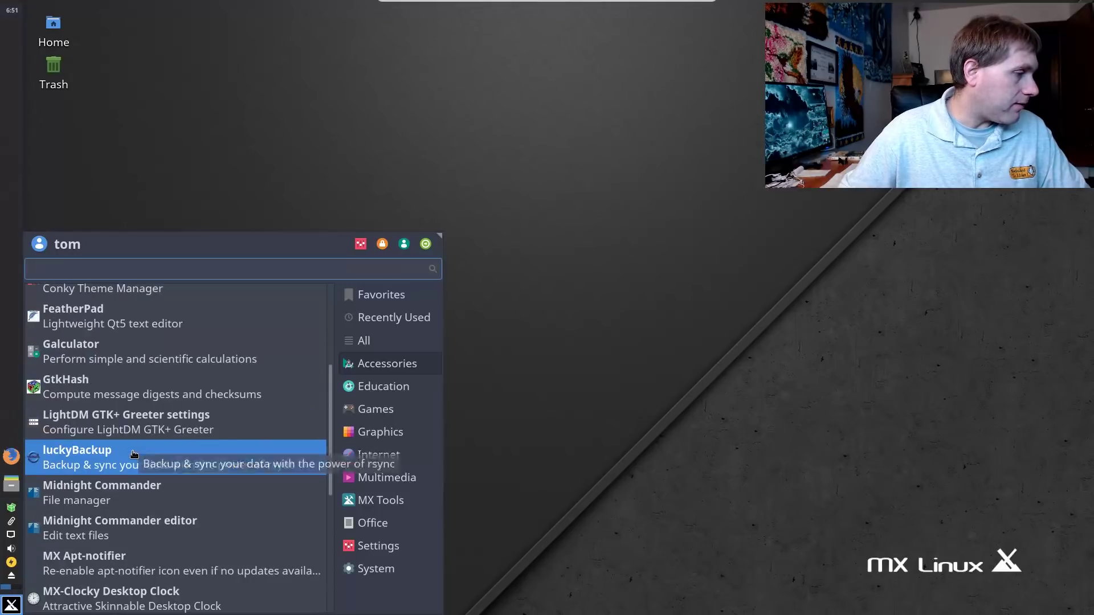
scroll(142, 487, down, 3)
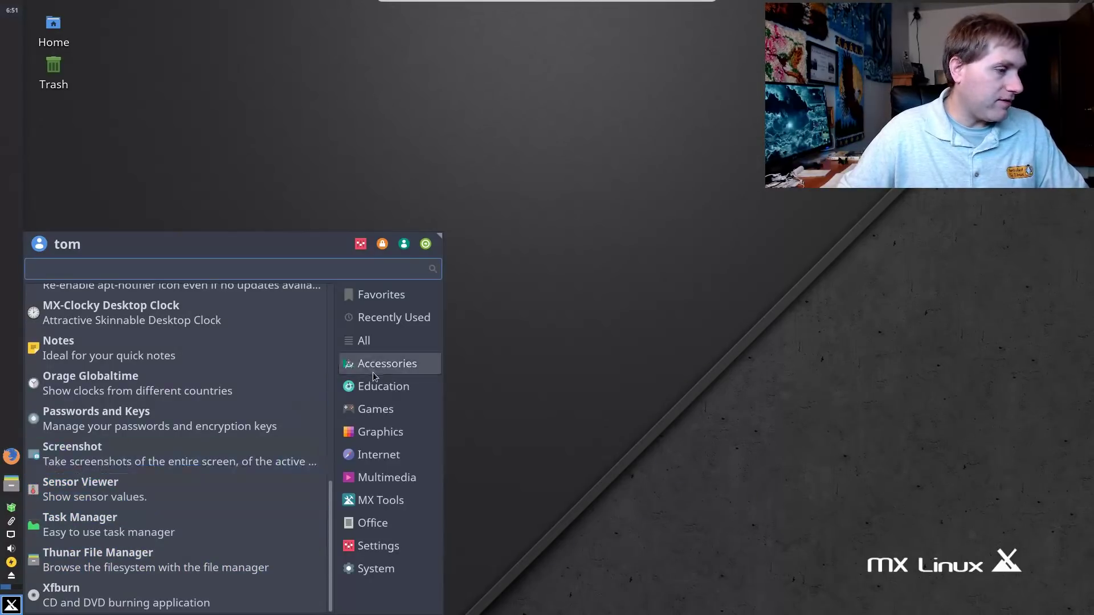
Step through the Education, Games, Graphics and Internet categories, ending on Multimedia.
click(386, 389)
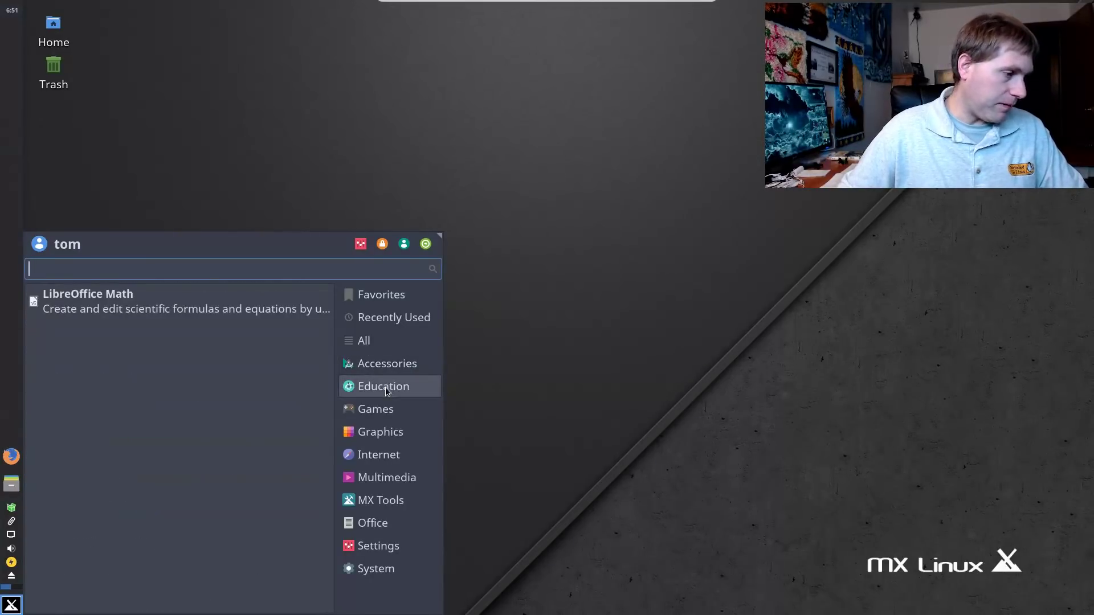
click(369, 413)
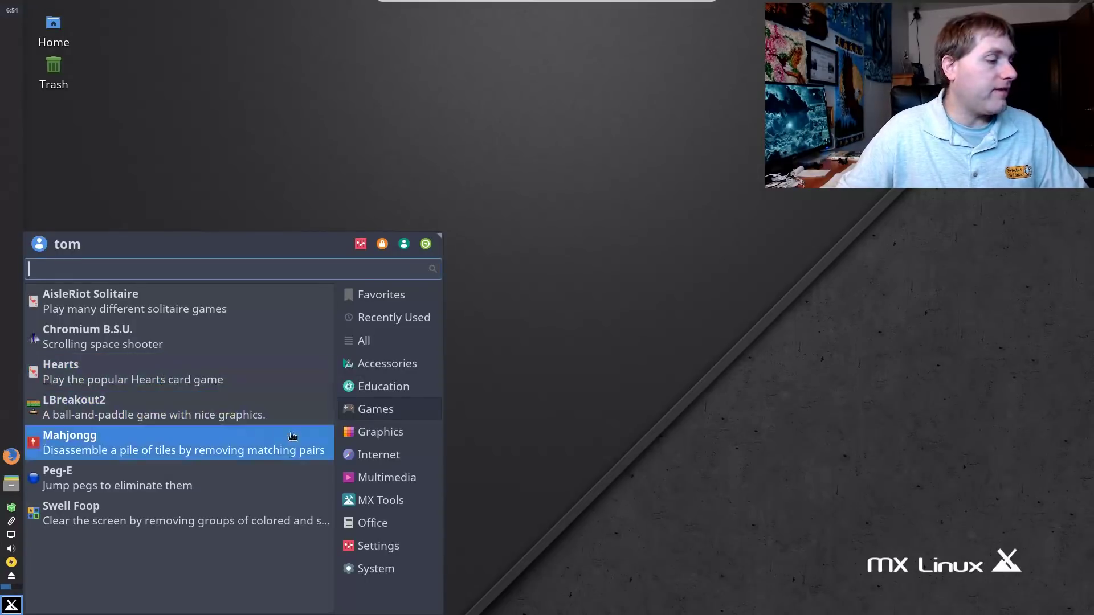
click(375, 435)
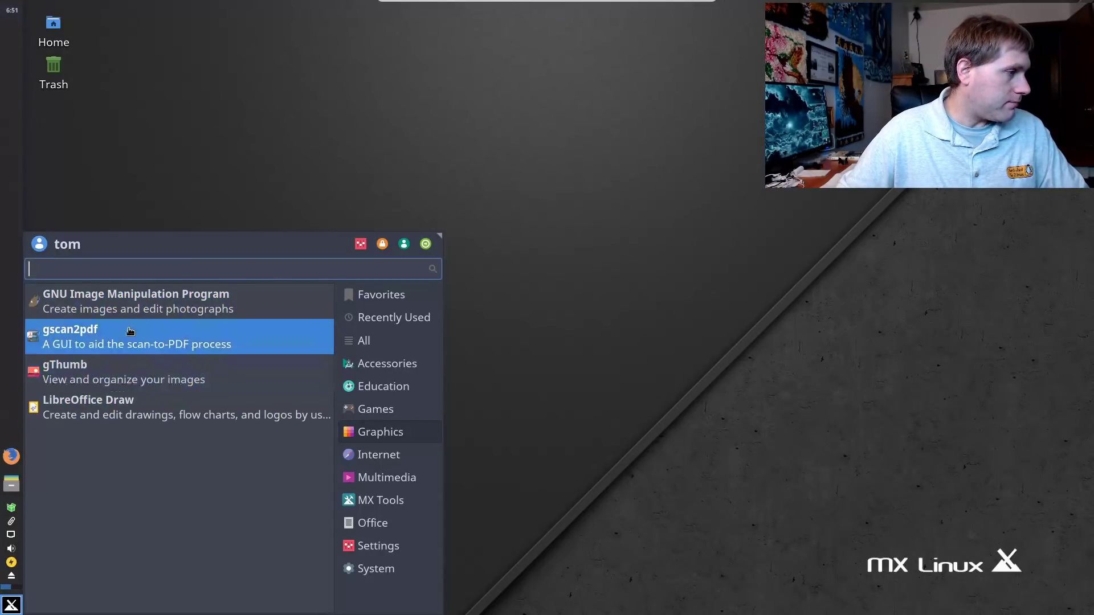
click(420, 458)
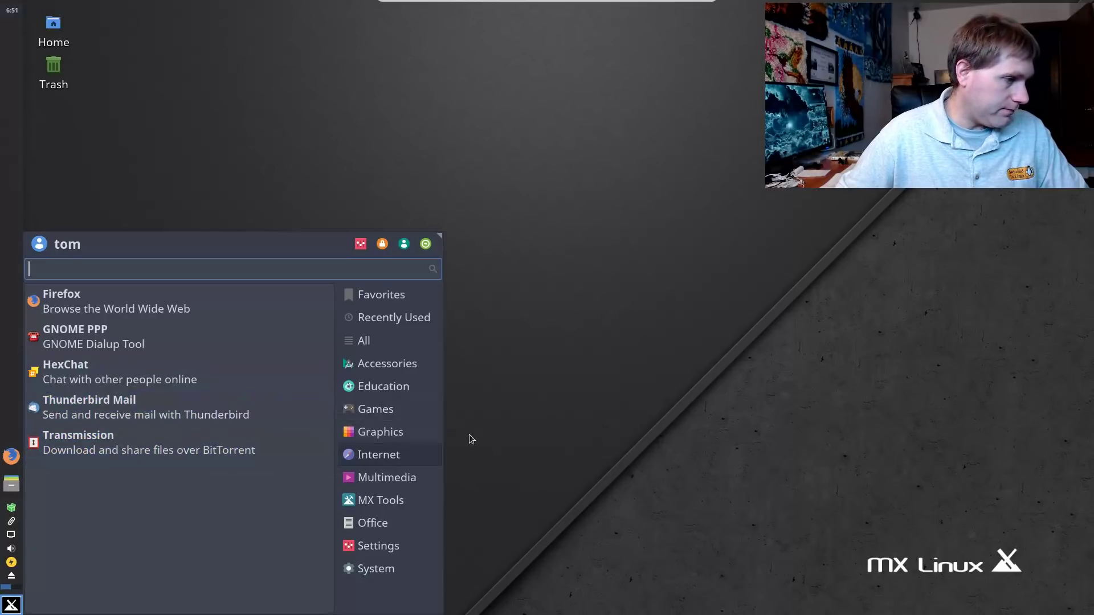
click(392, 481)
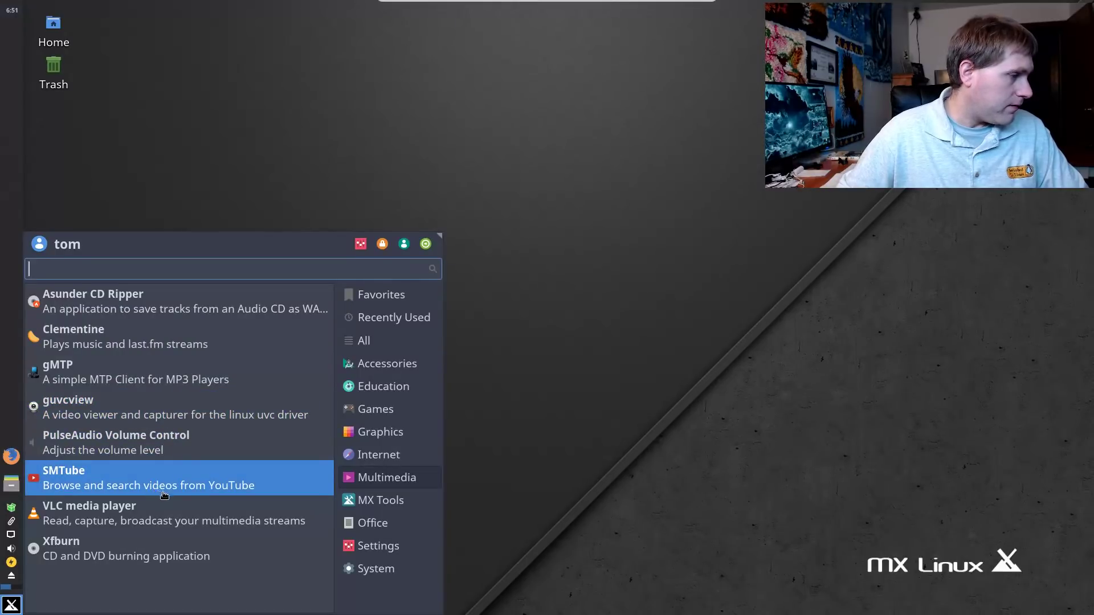
Launch SMTube, centre its window and search for 'switched to linux' videos.
click(235, 485)
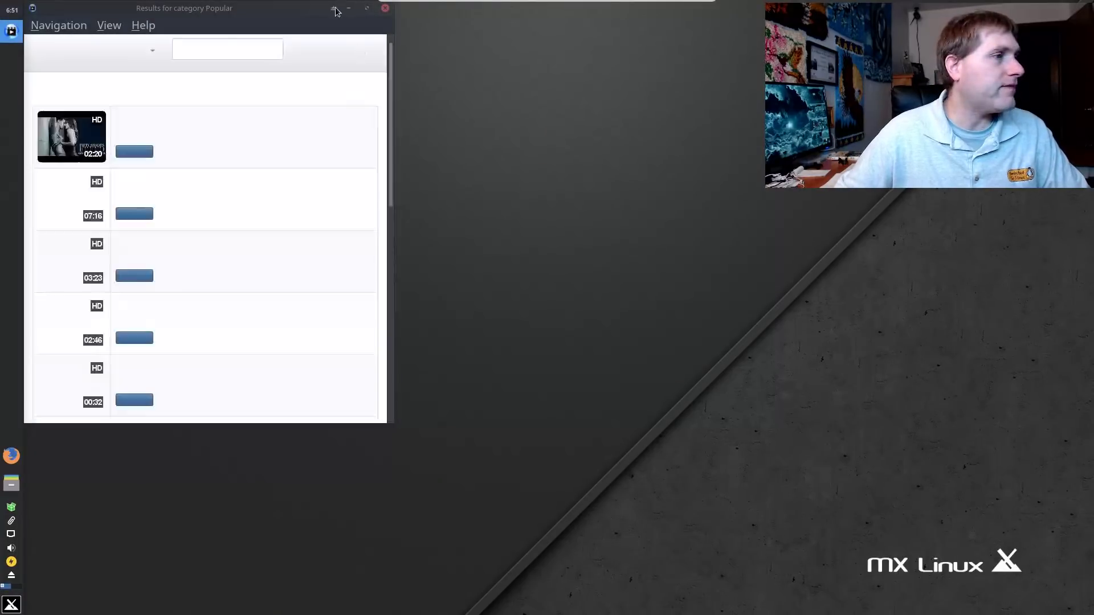
drag(271, 8, 473, 118)
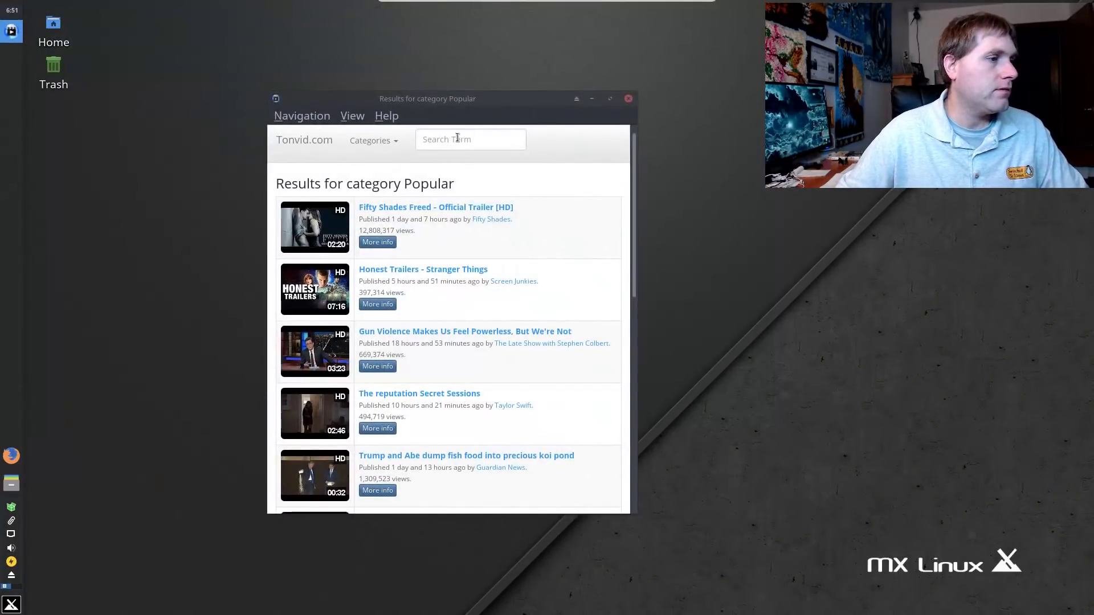
click(458, 137)
text(switched)
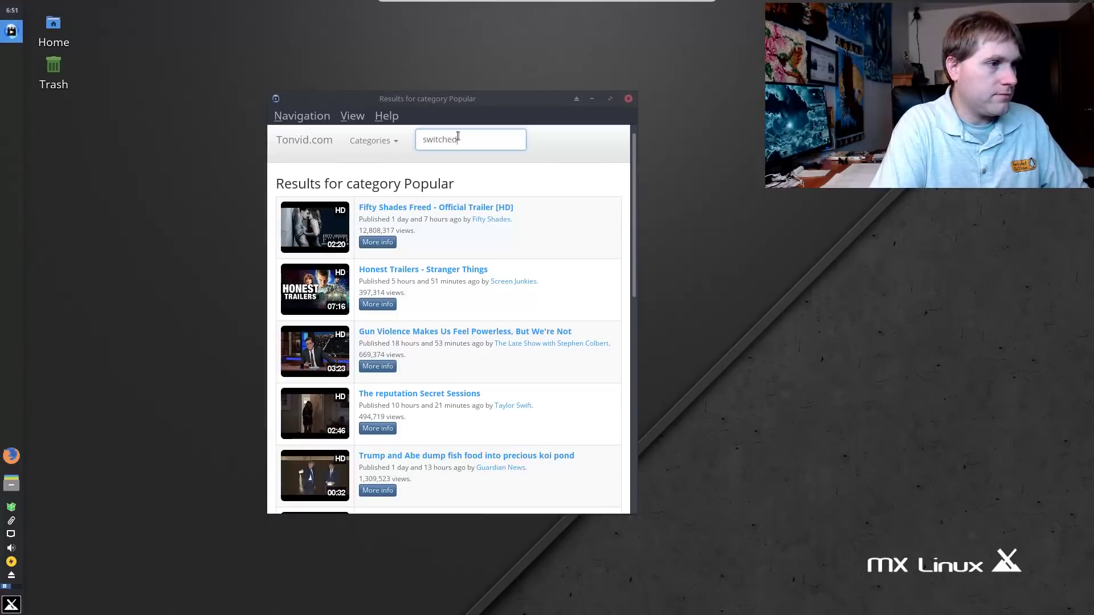
text( to linux)
key(Return)
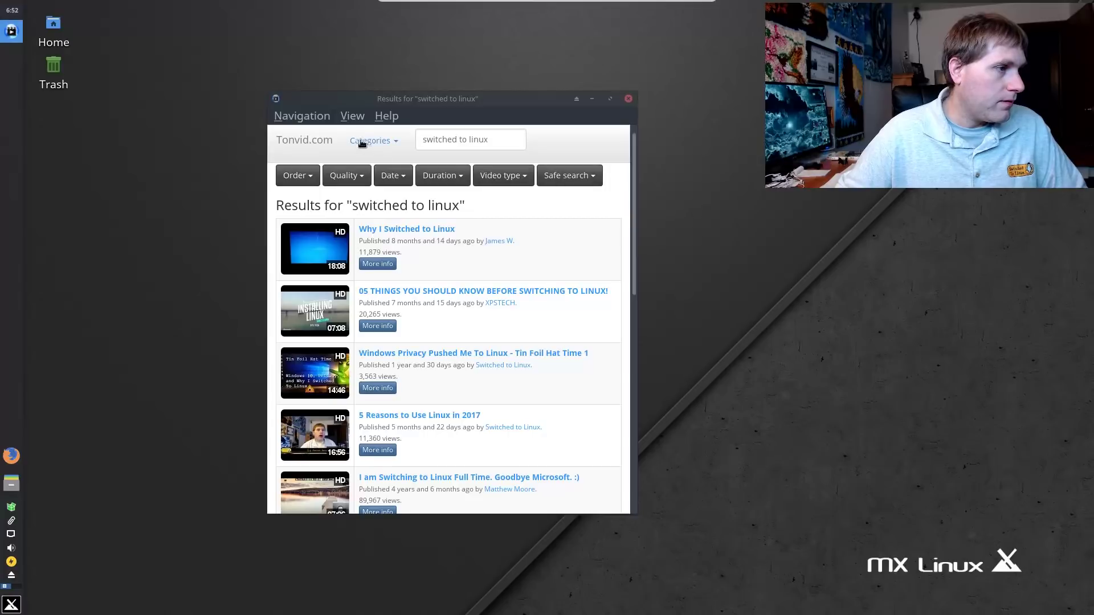
click(374, 142)
click(378, 143)
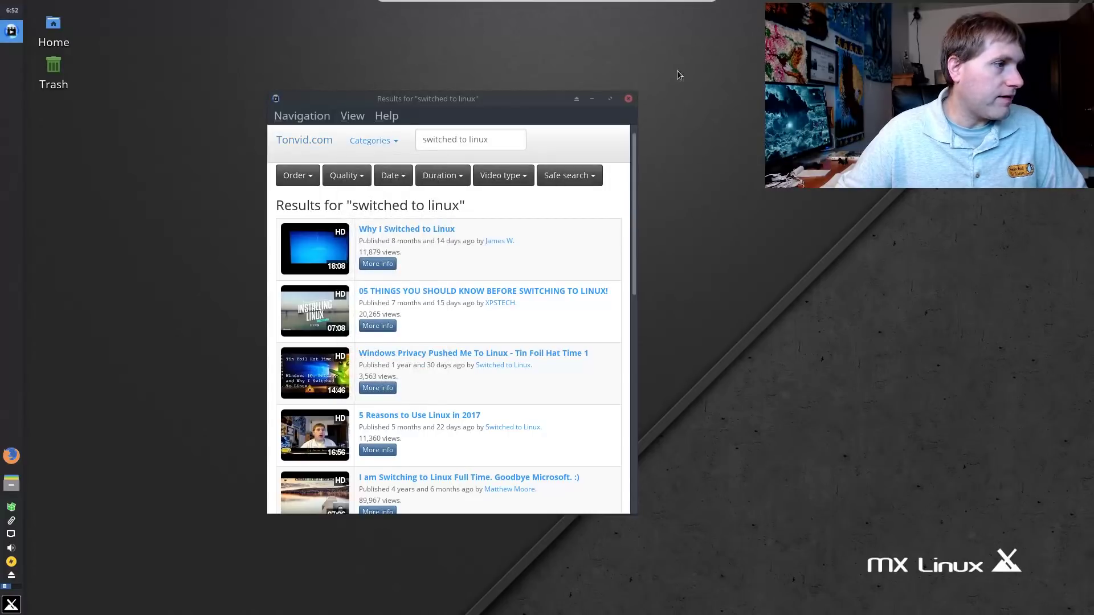
click(628, 99)
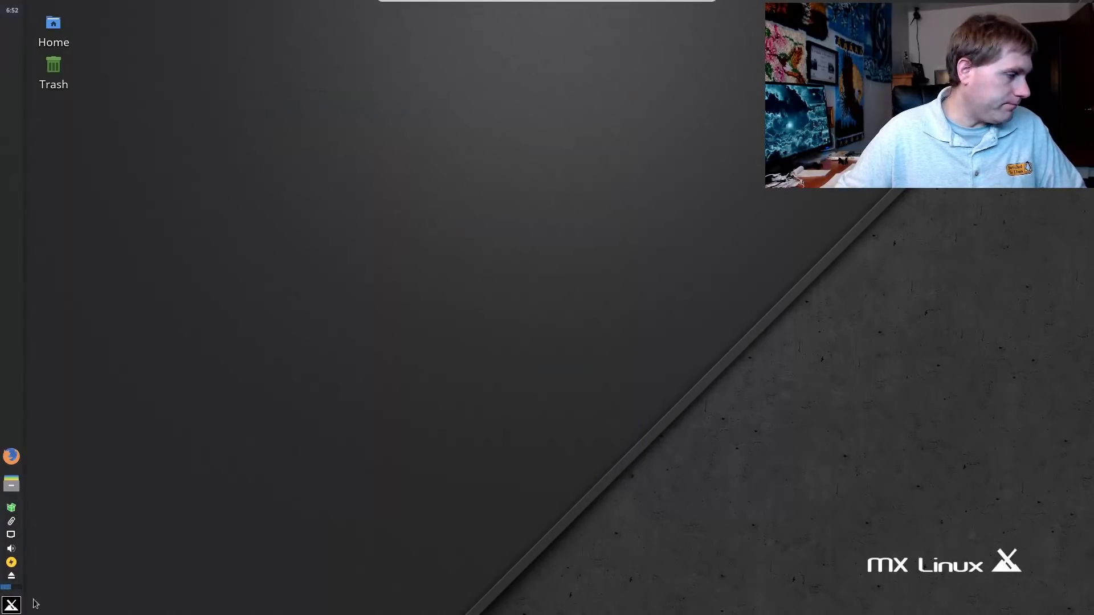
click(12, 605)
click(391, 474)
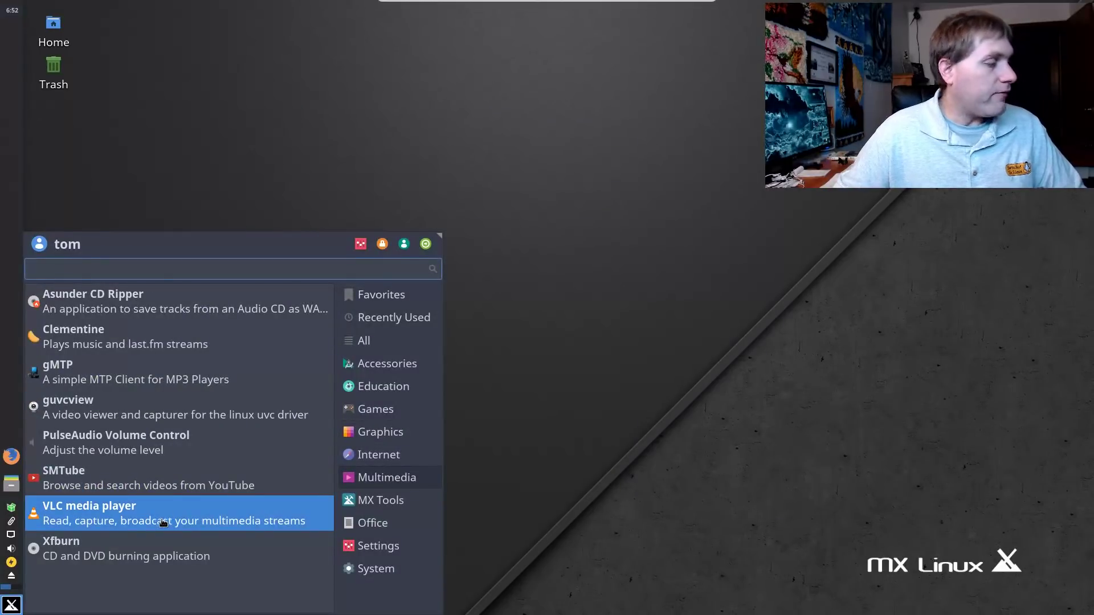
click(381, 501)
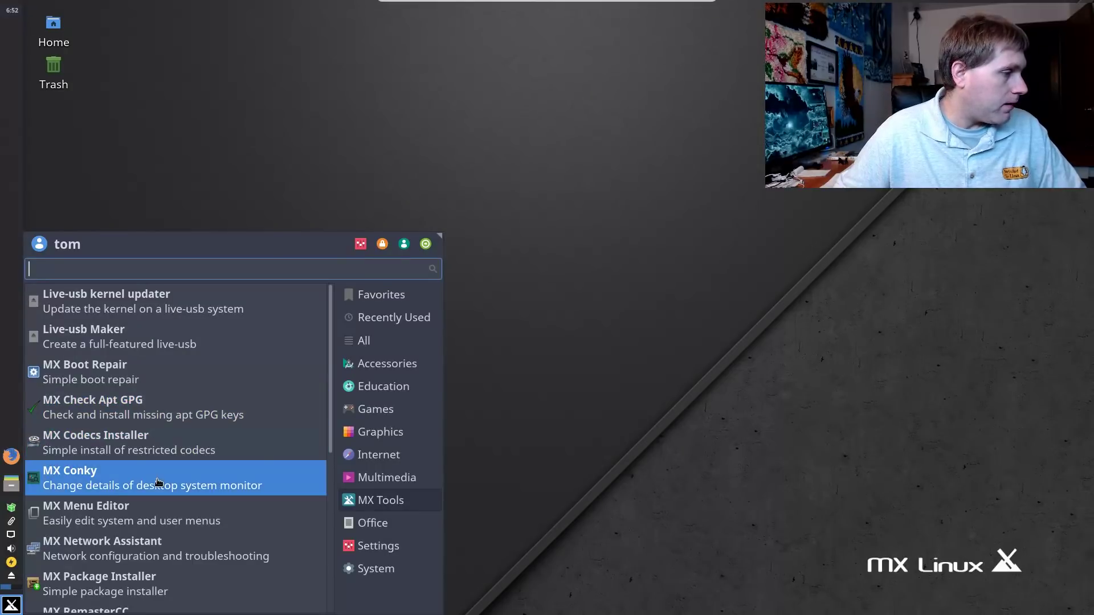
scroll(150, 501, down, 4)
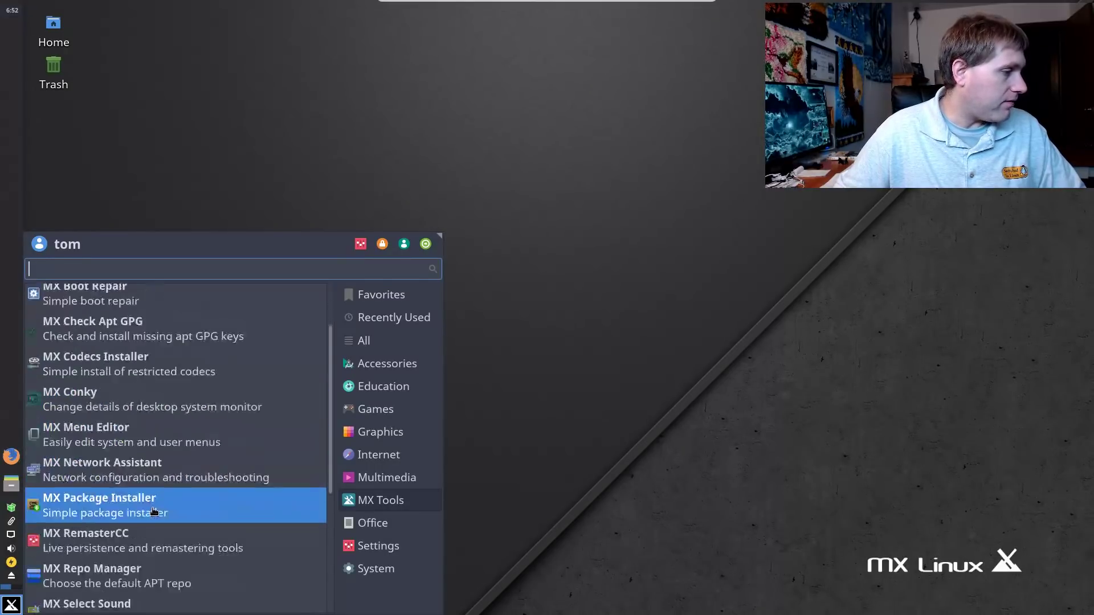
scroll(149, 499, down, 2)
key(Down)
key(Down)
key(Down)
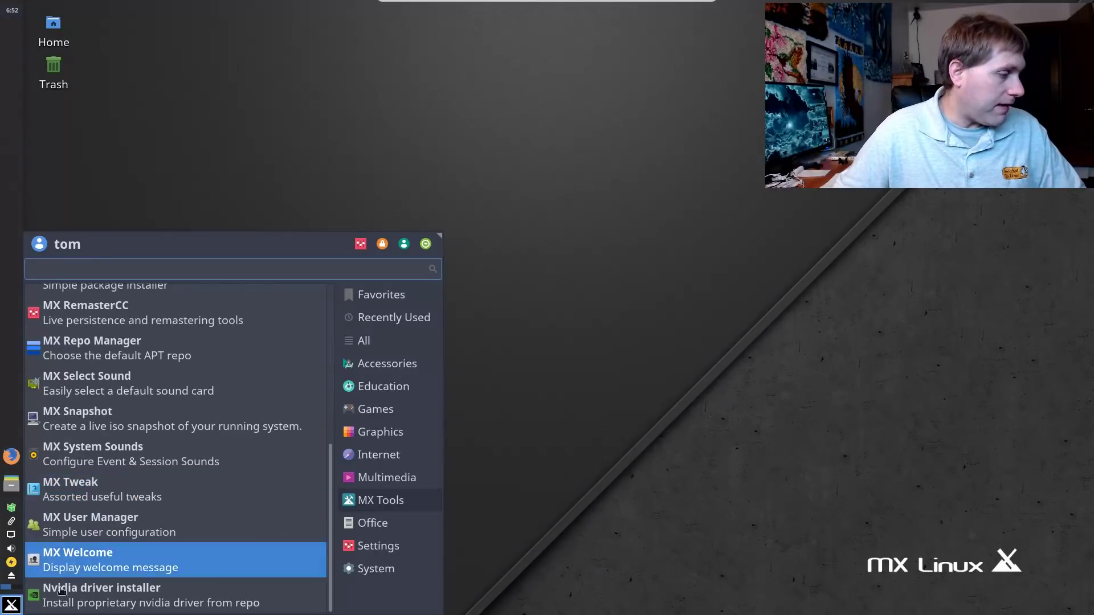
click(378, 546)
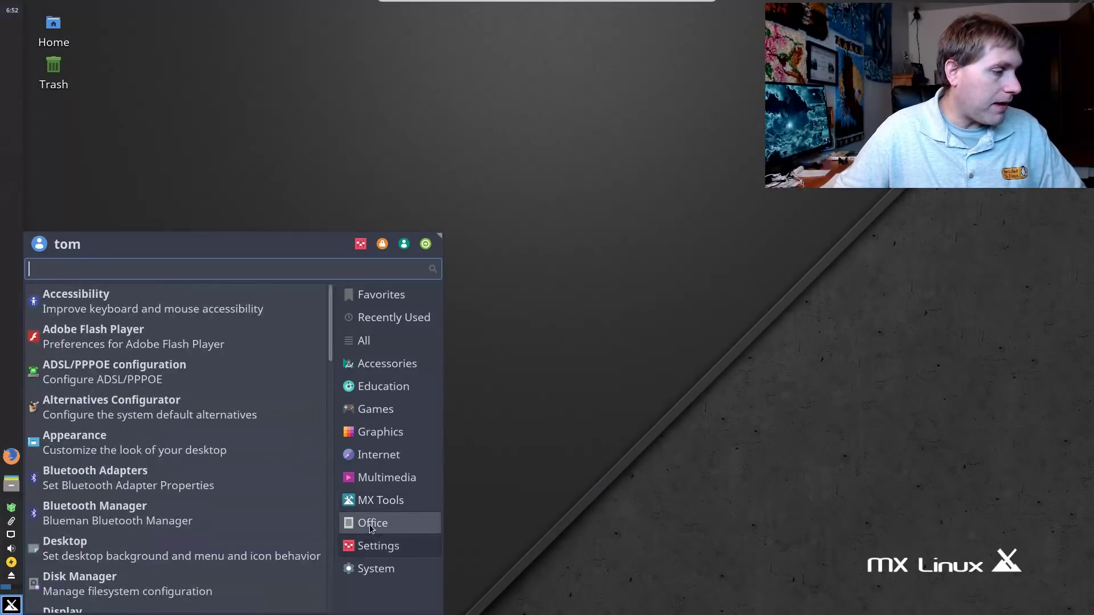
click(371, 525)
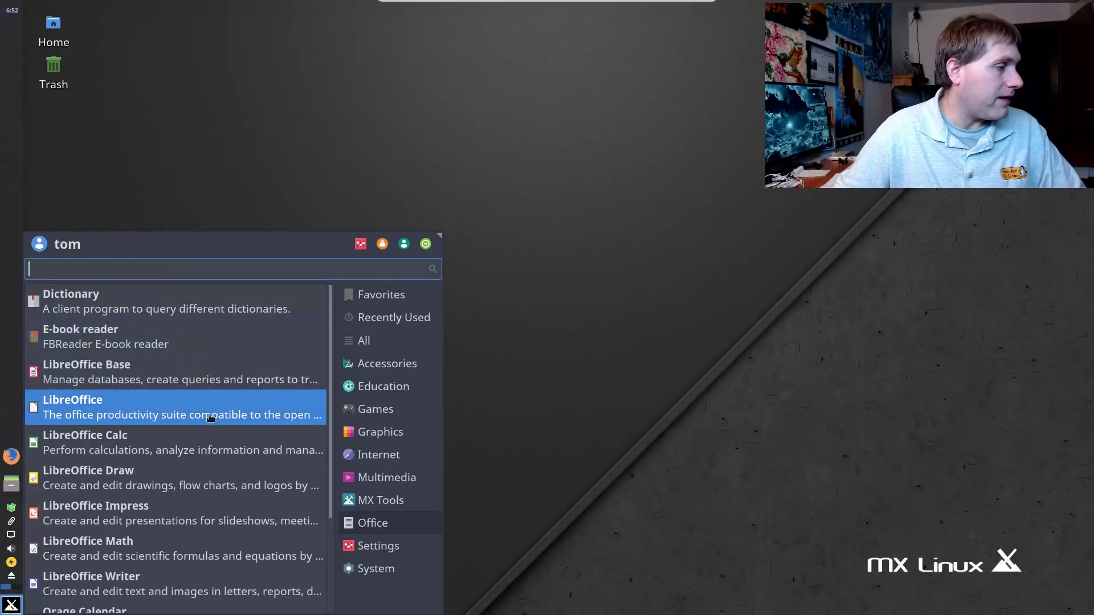
scroll(211, 413, down, 2)
scroll(171, 365, up, 2)
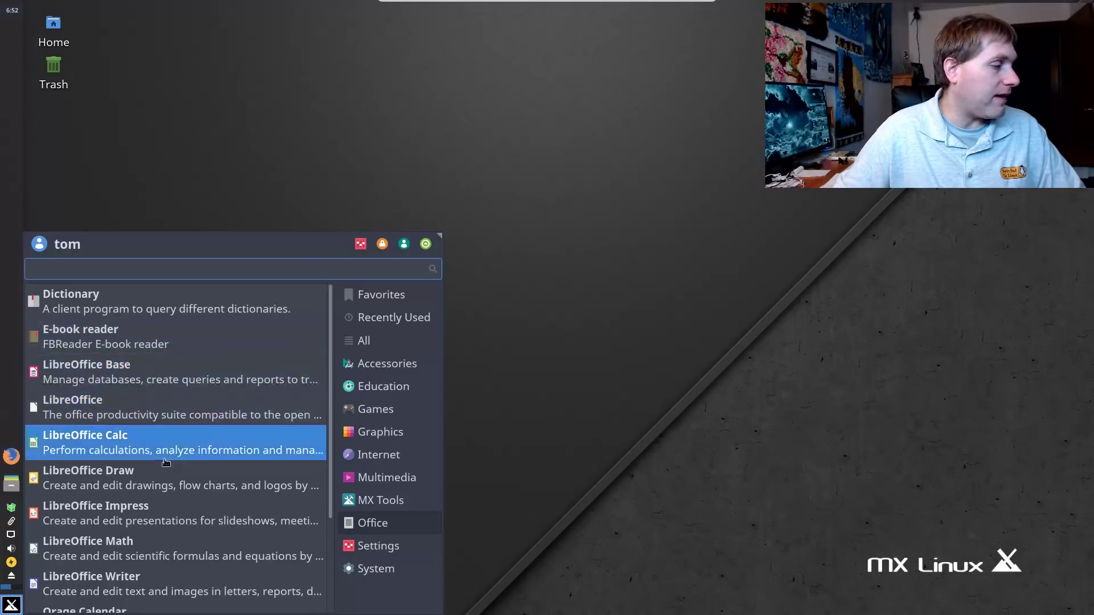
scroll(166, 467, down, 2)
scroll(166, 469, down, 1)
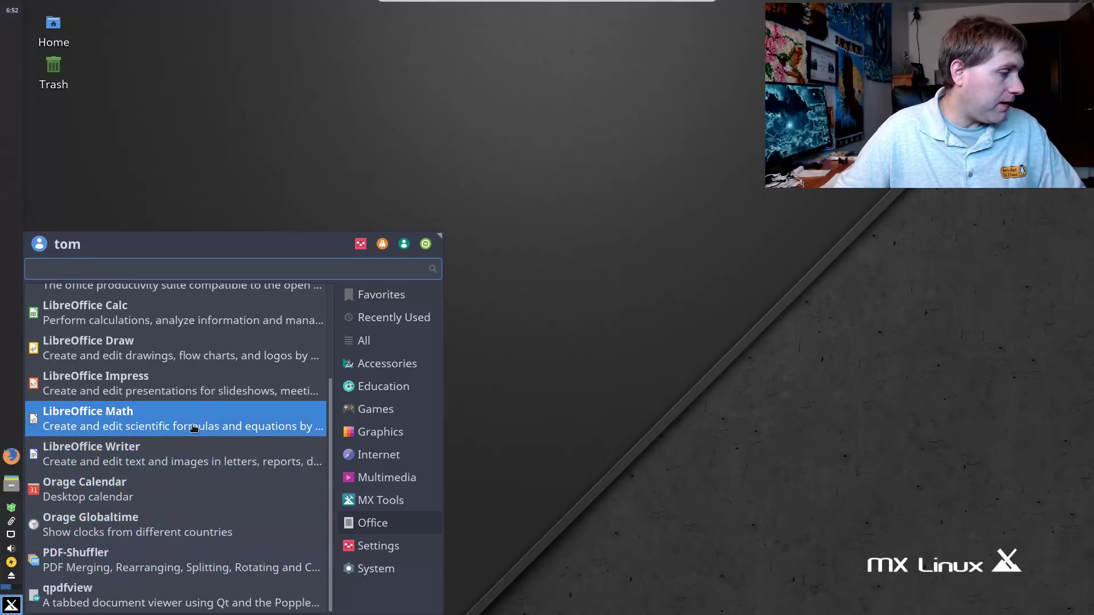
scroll(199, 426, up, 1)
scroll(142, 431, up, 2)
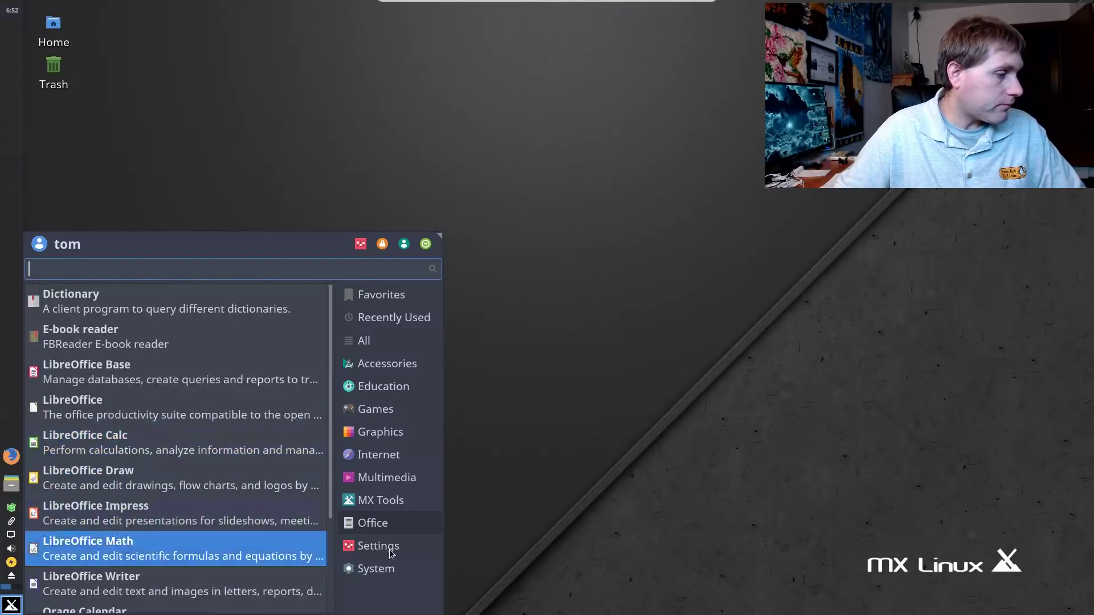
click(378, 546)
scroll(177, 444, down, 7)
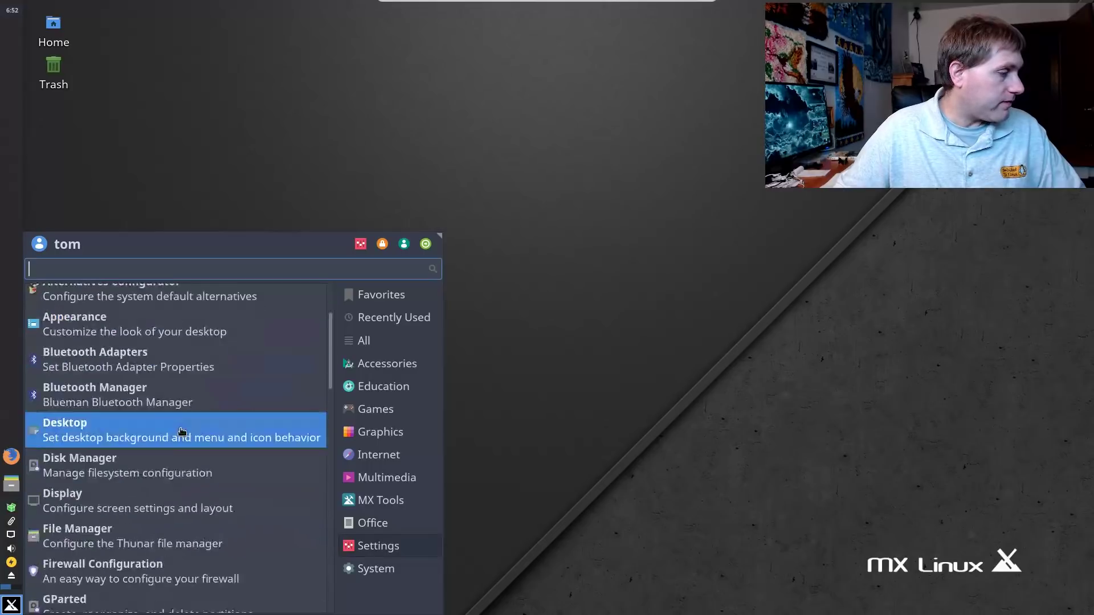
scroll(177, 445, down, 15)
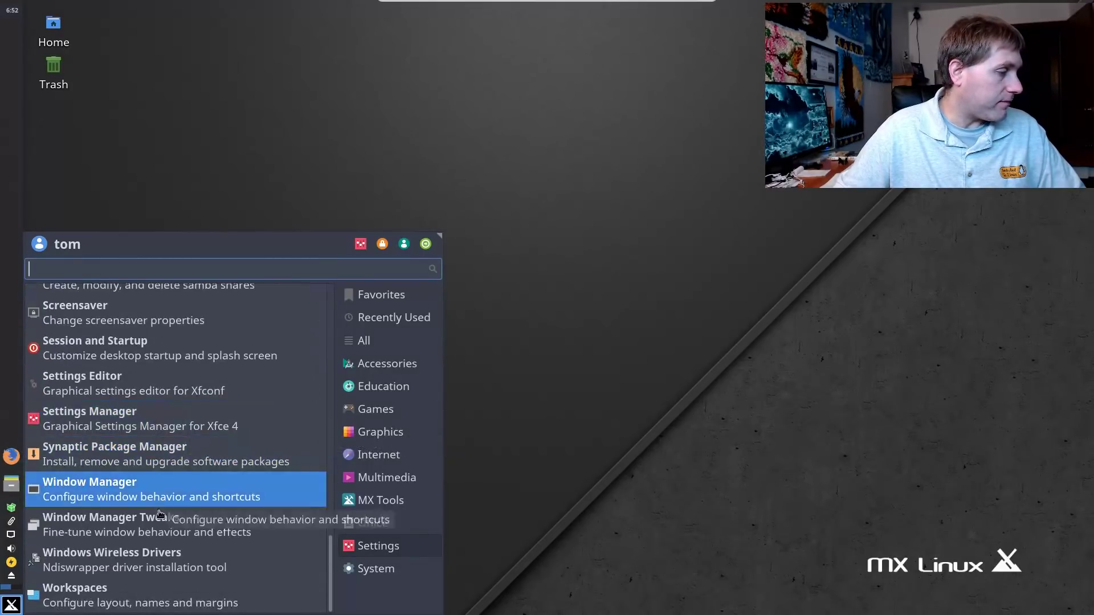
click(379, 545)
click(366, 568)
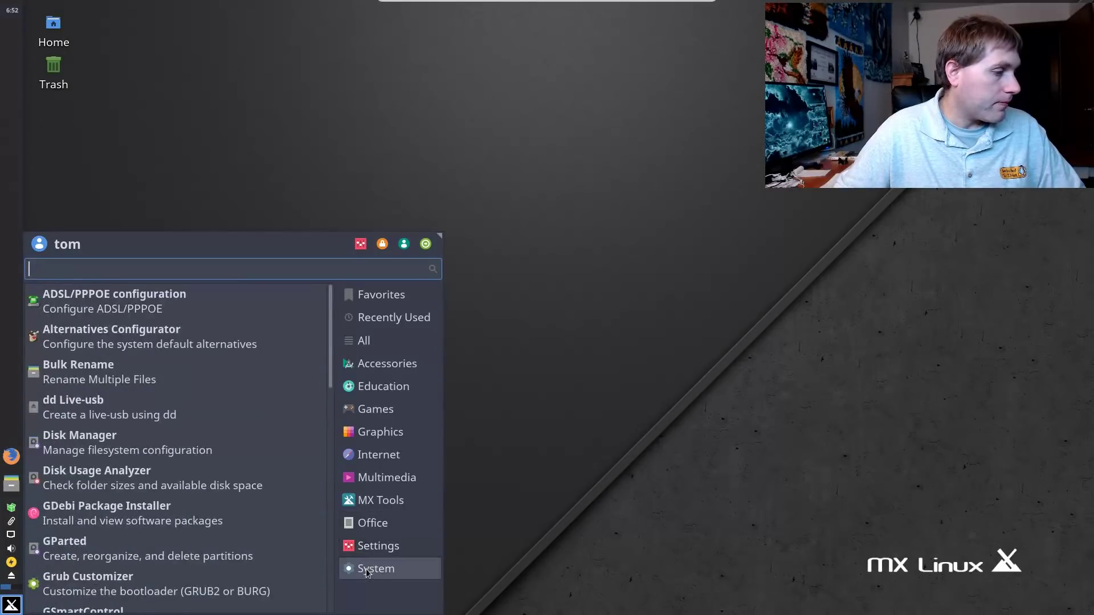
scroll(196, 365, down, 2)
click(753, 156)
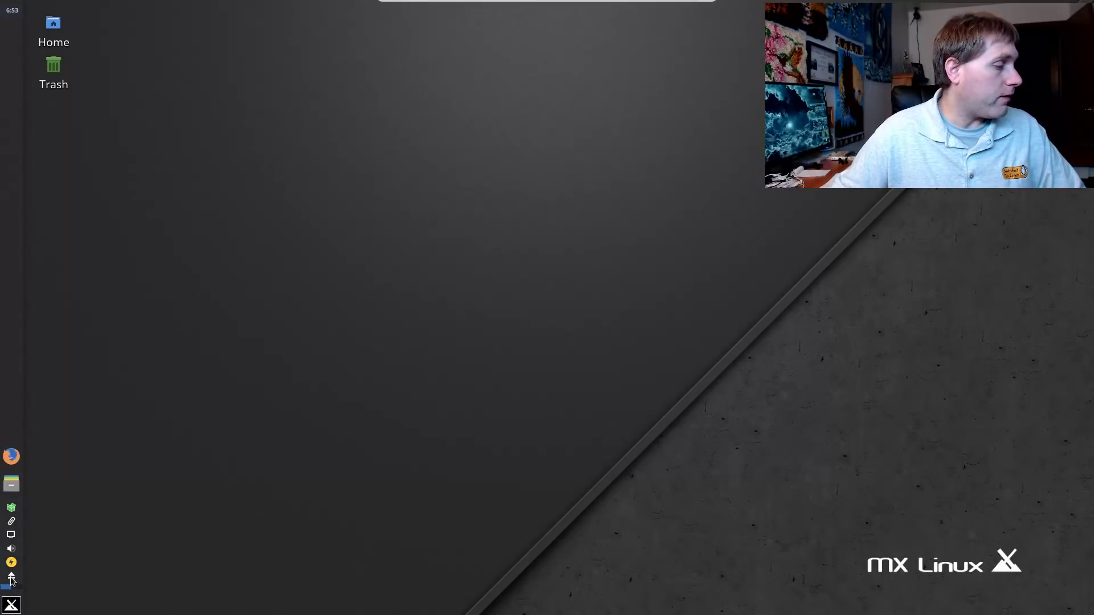
Open the pending updates preview, switch it to apt-get upgrade, and toggle --yes on and off.
click(13, 509)
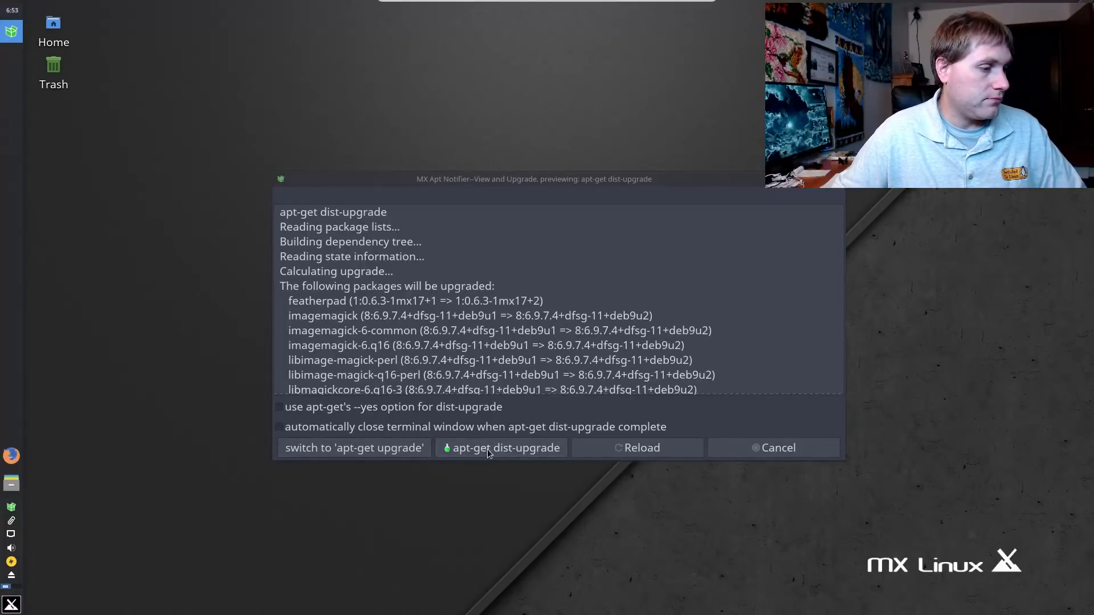
click(668, 450)
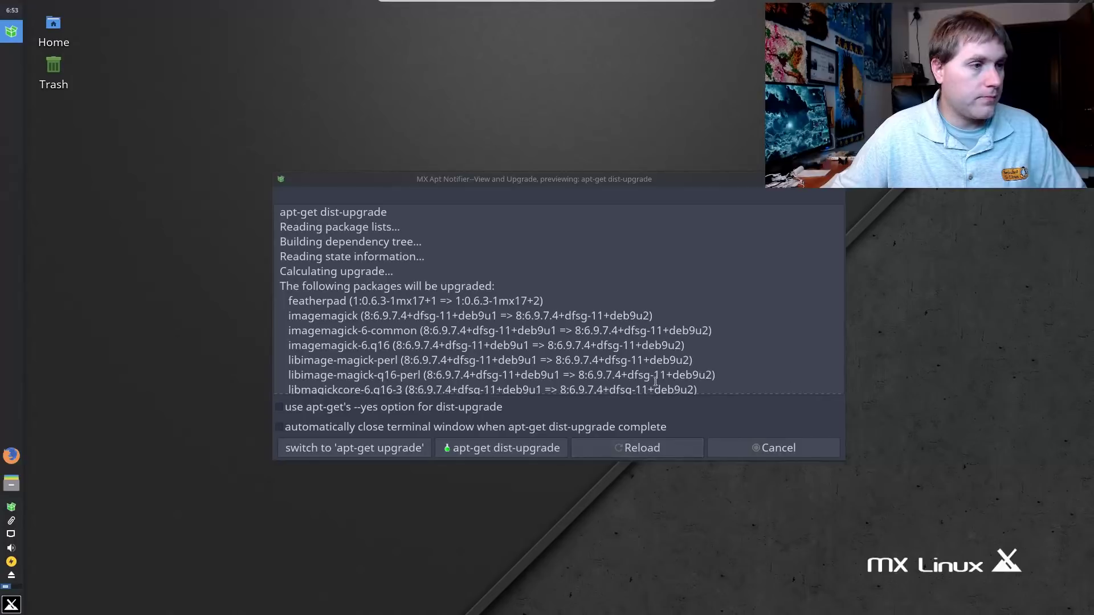
click(365, 454)
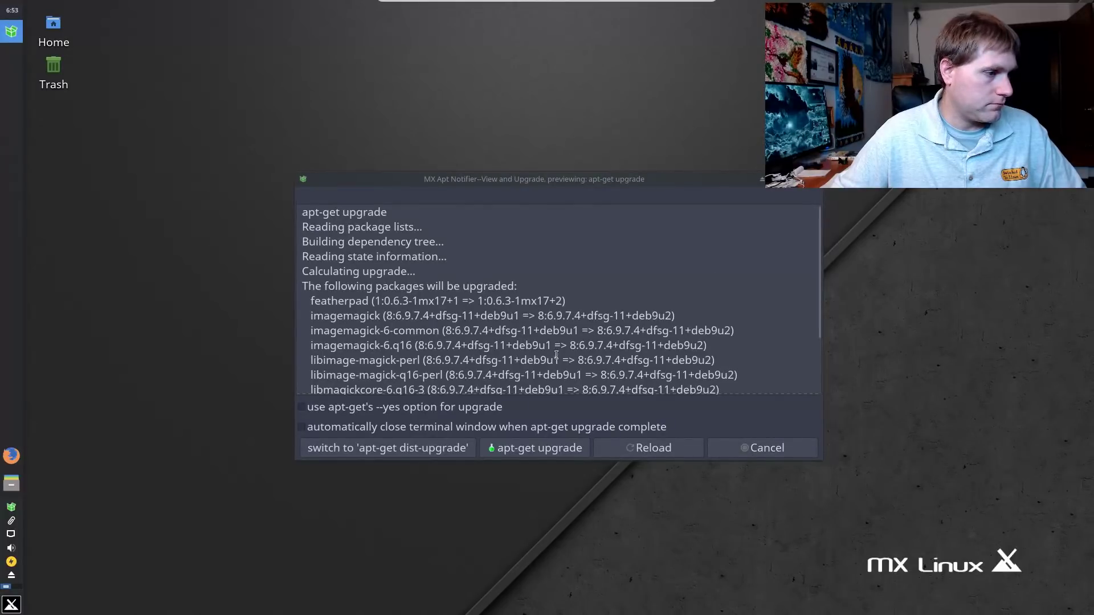
click(318, 410)
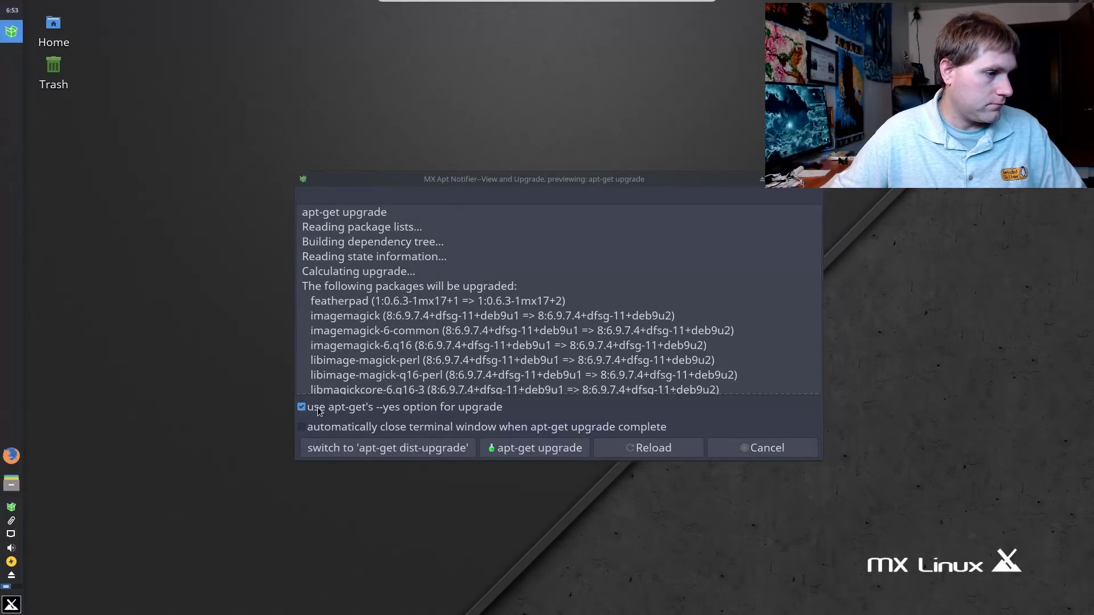
click(319, 411)
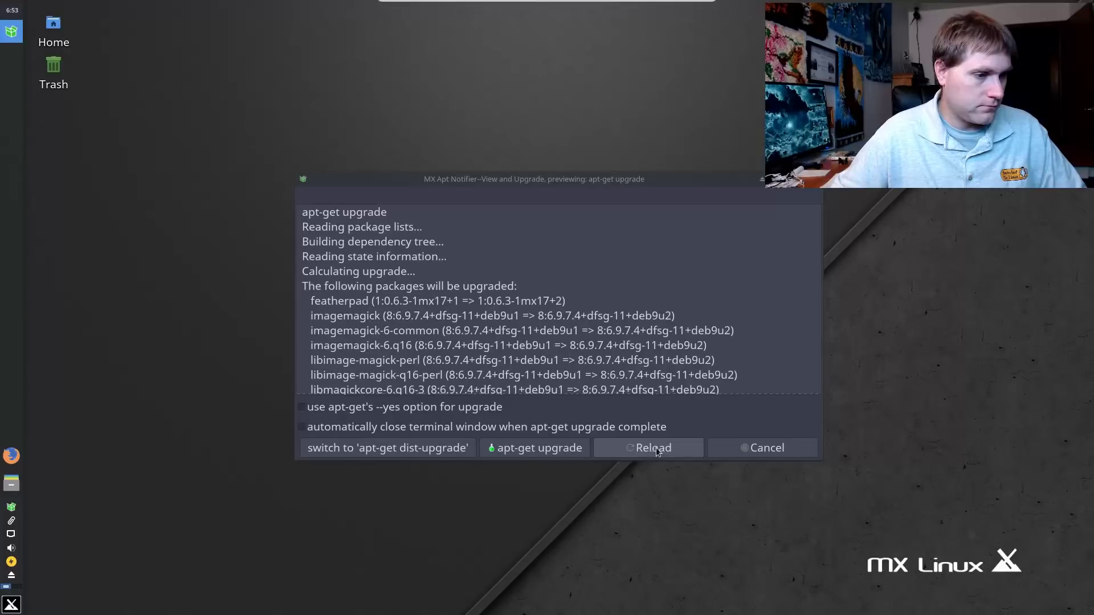
Run apt-get upgrade, confirm with y, and close the terminal once the updates finish.
click(553, 449)
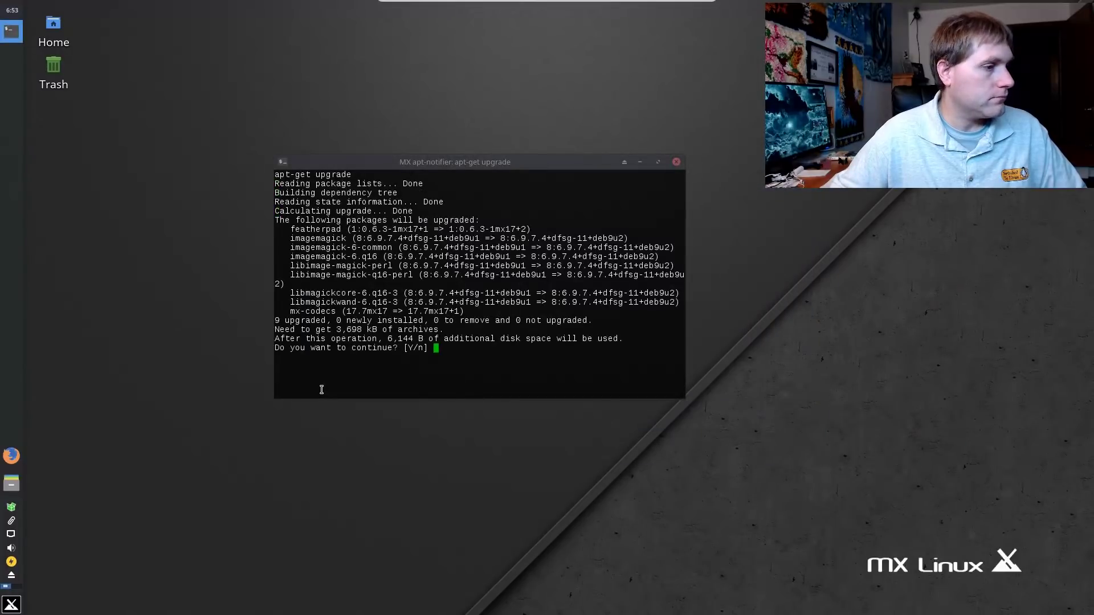
text(y)
key(Return)
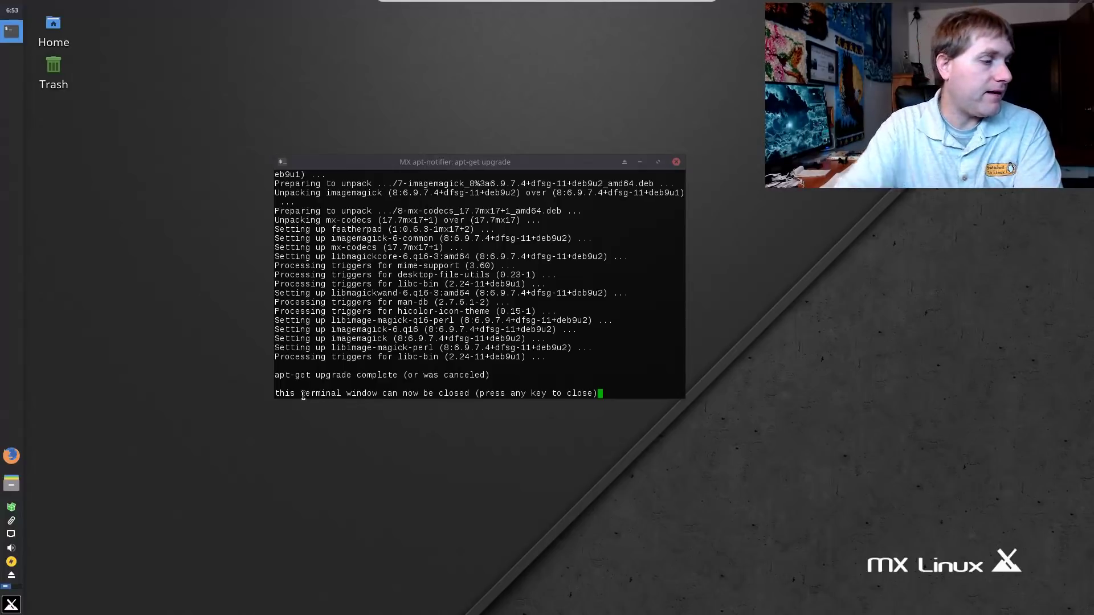
key(Return)
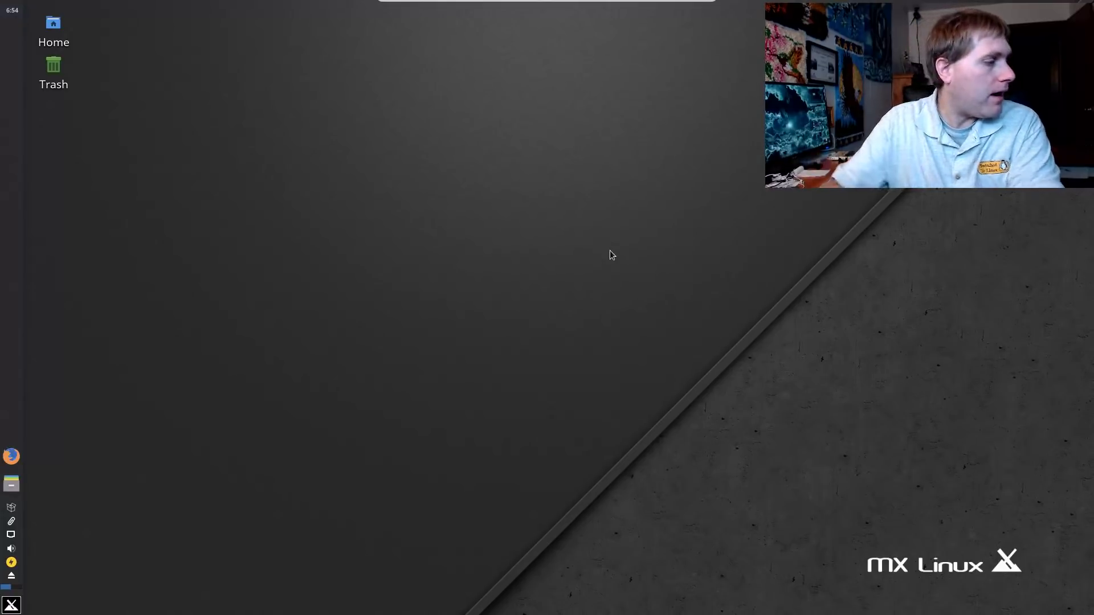
Resize the Whisker menu smaller by dragging its top-right corner inward, then dismiss it.
click(11, 605)
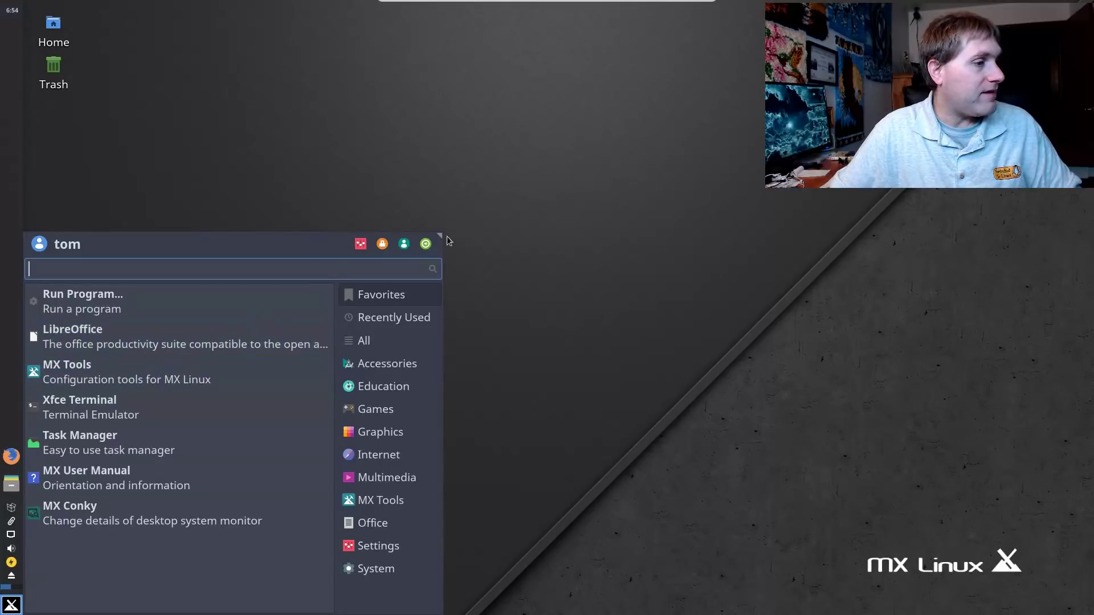
drag(436, 237, 295, 345)
click(670, 260)
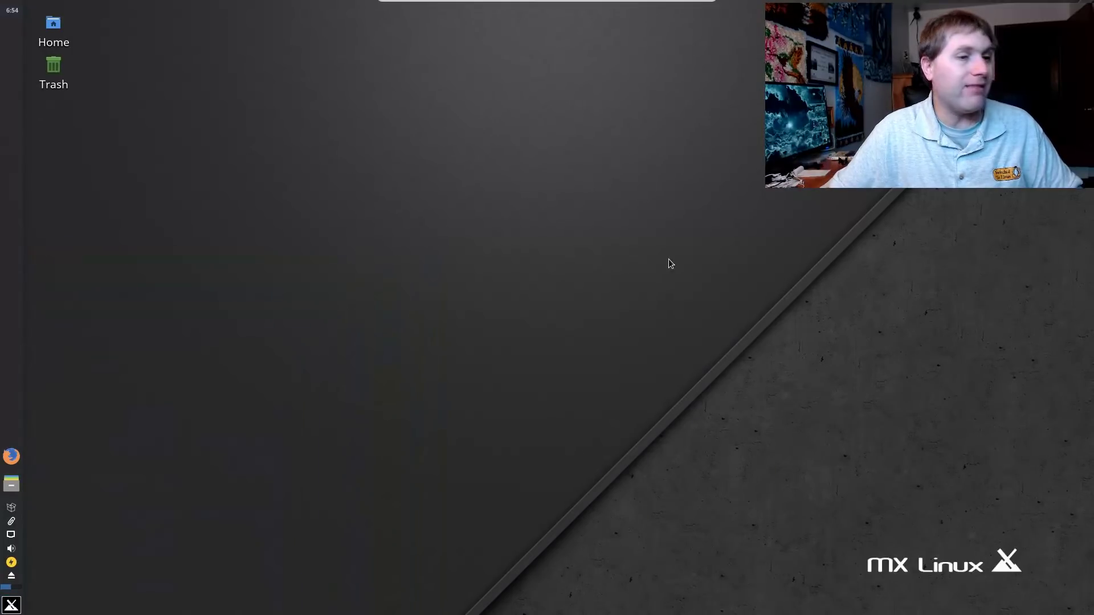